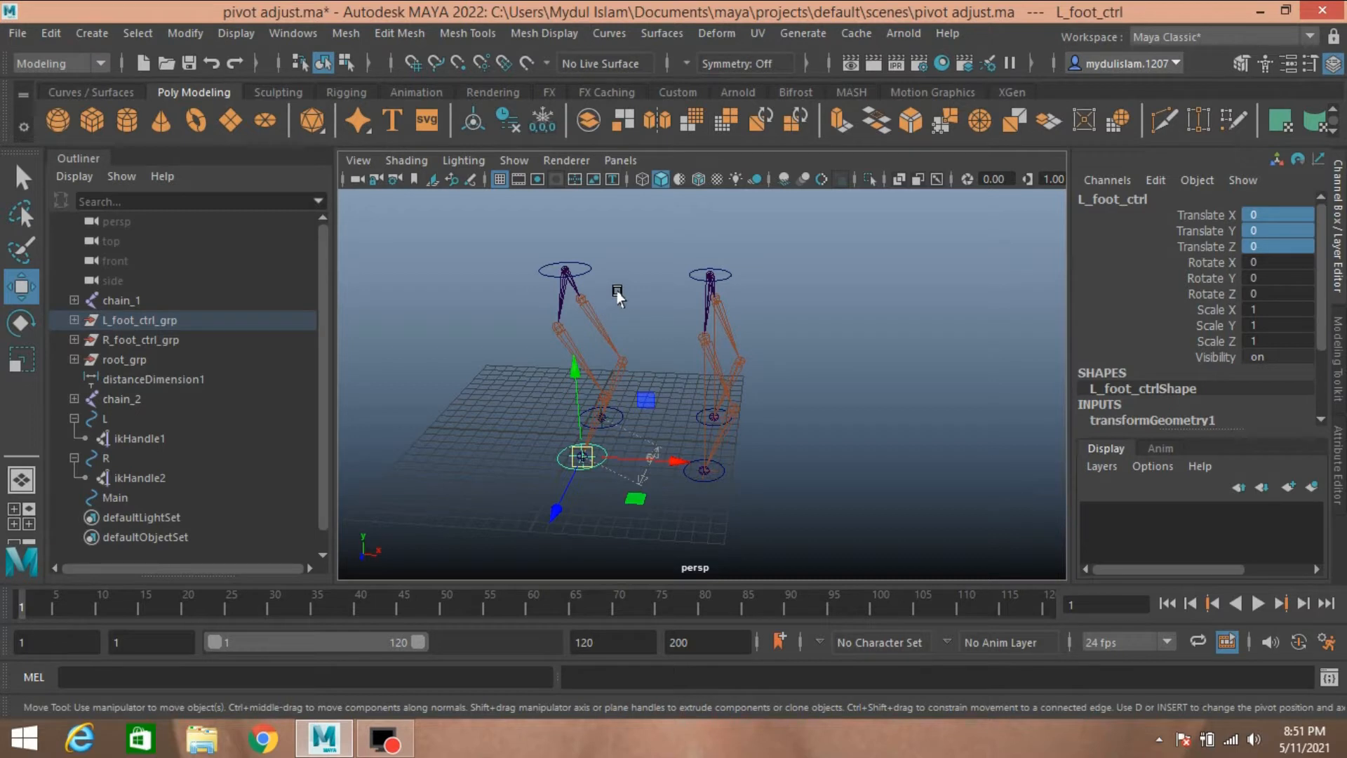
Test the second leg chain by moving its L foot control to about X -0.25, Y 0.88, Z -0.4
click(582, 276)
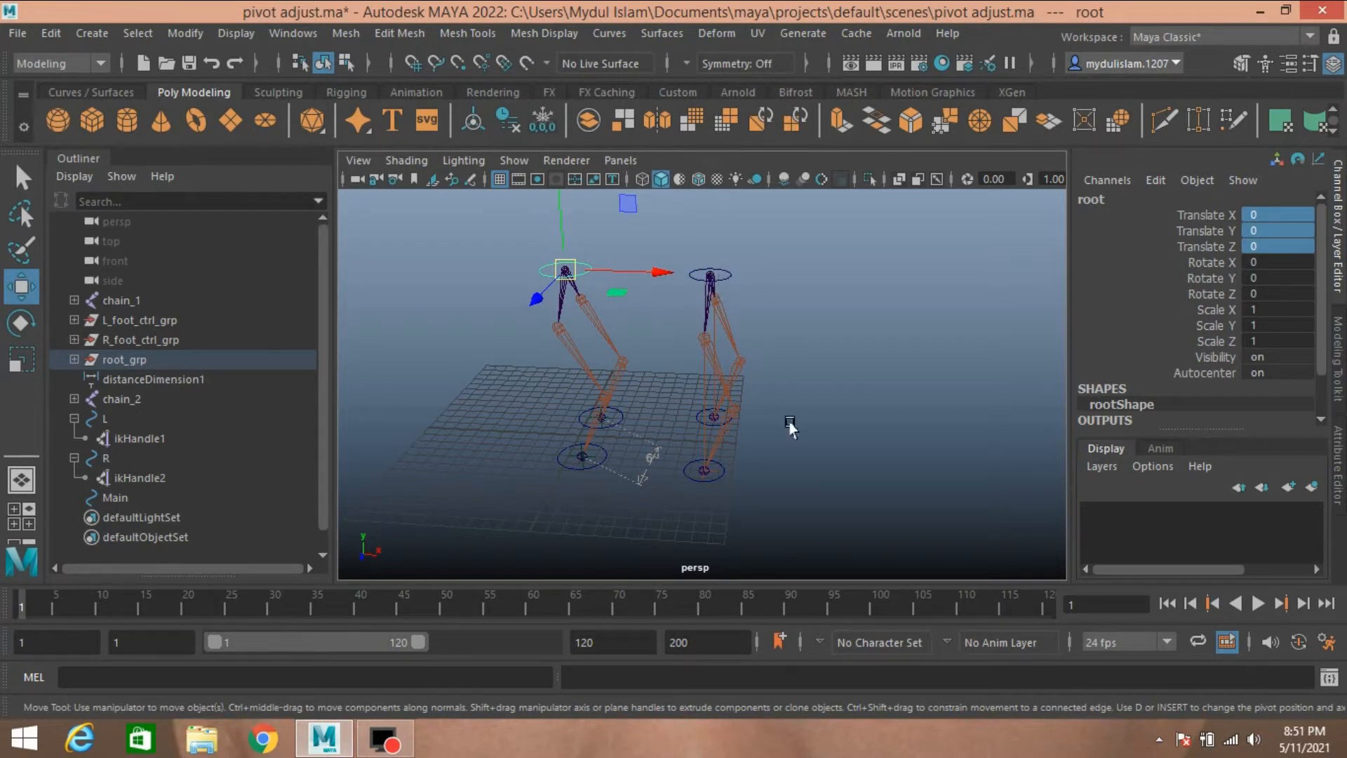
click(689, 480)
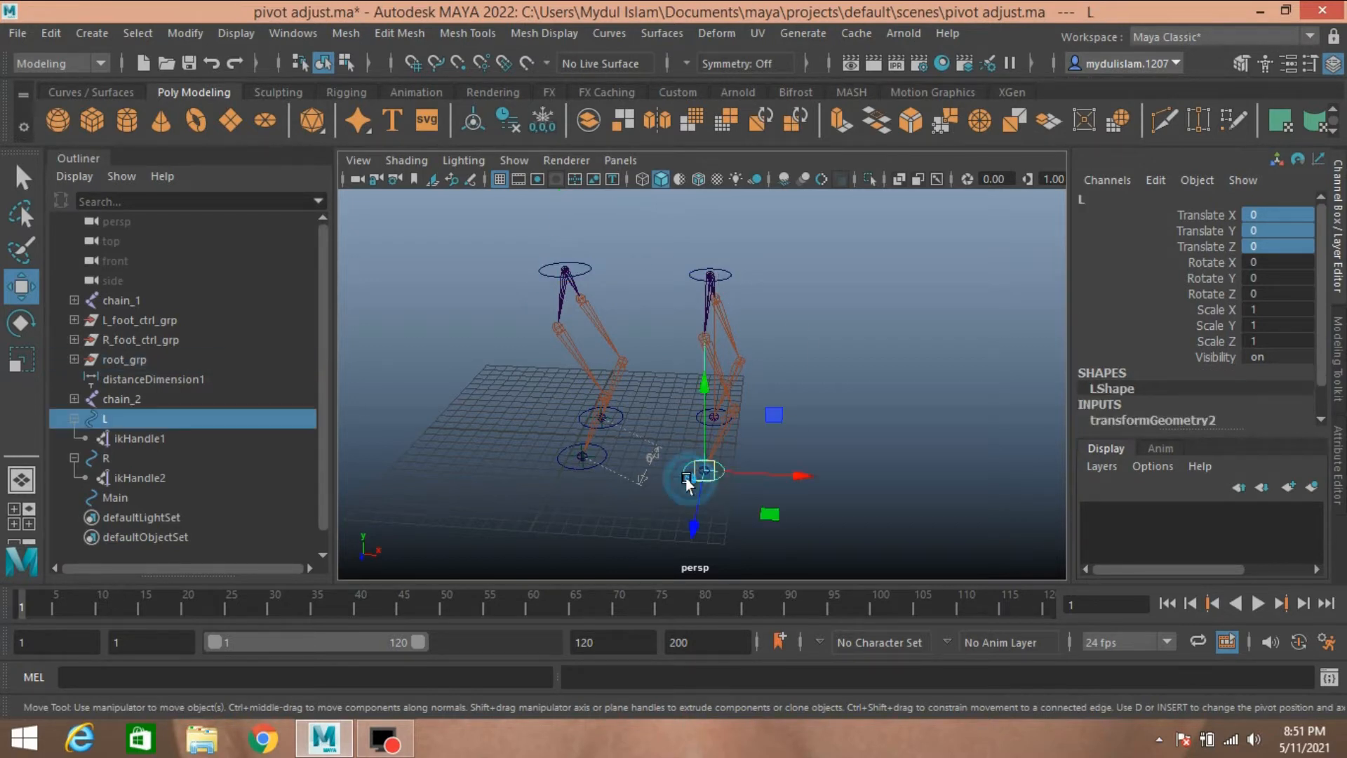
drag(692, 472, 745, 457)
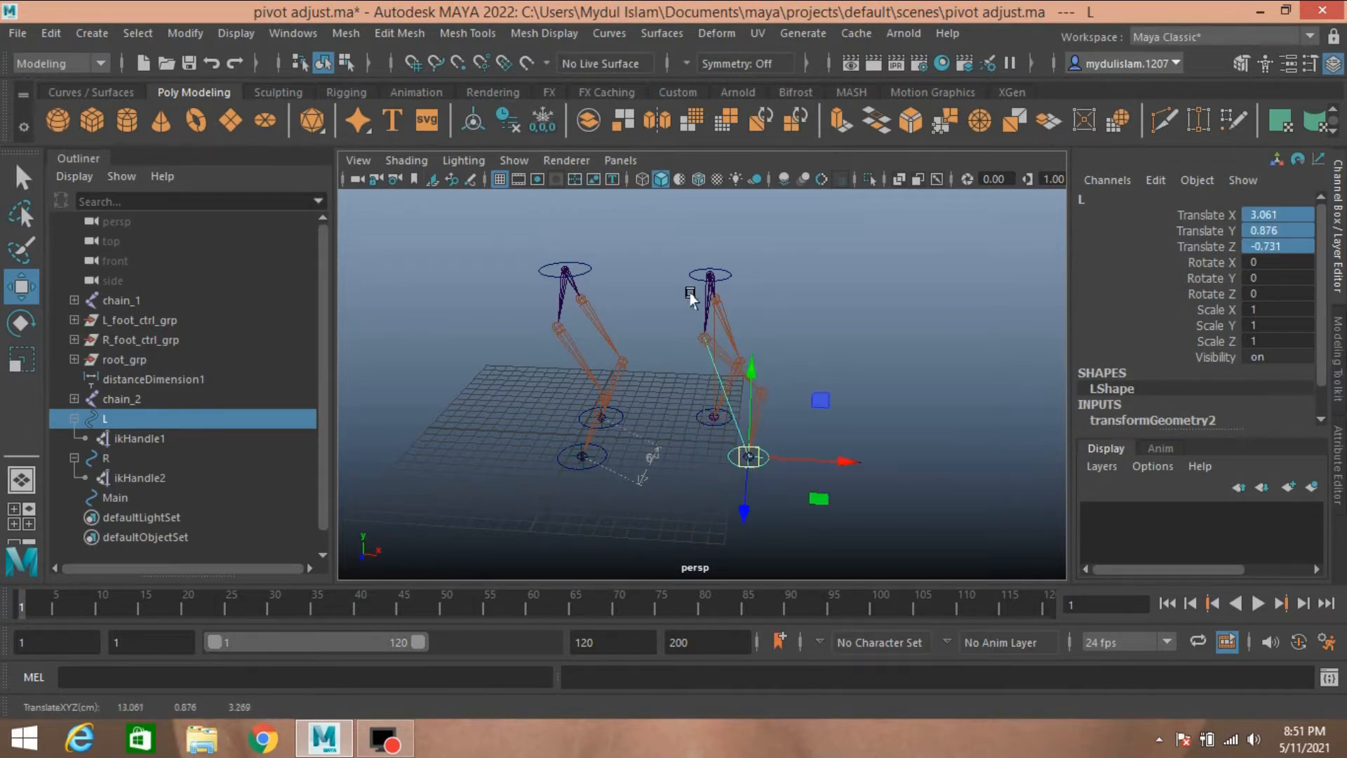
click(721, 277)
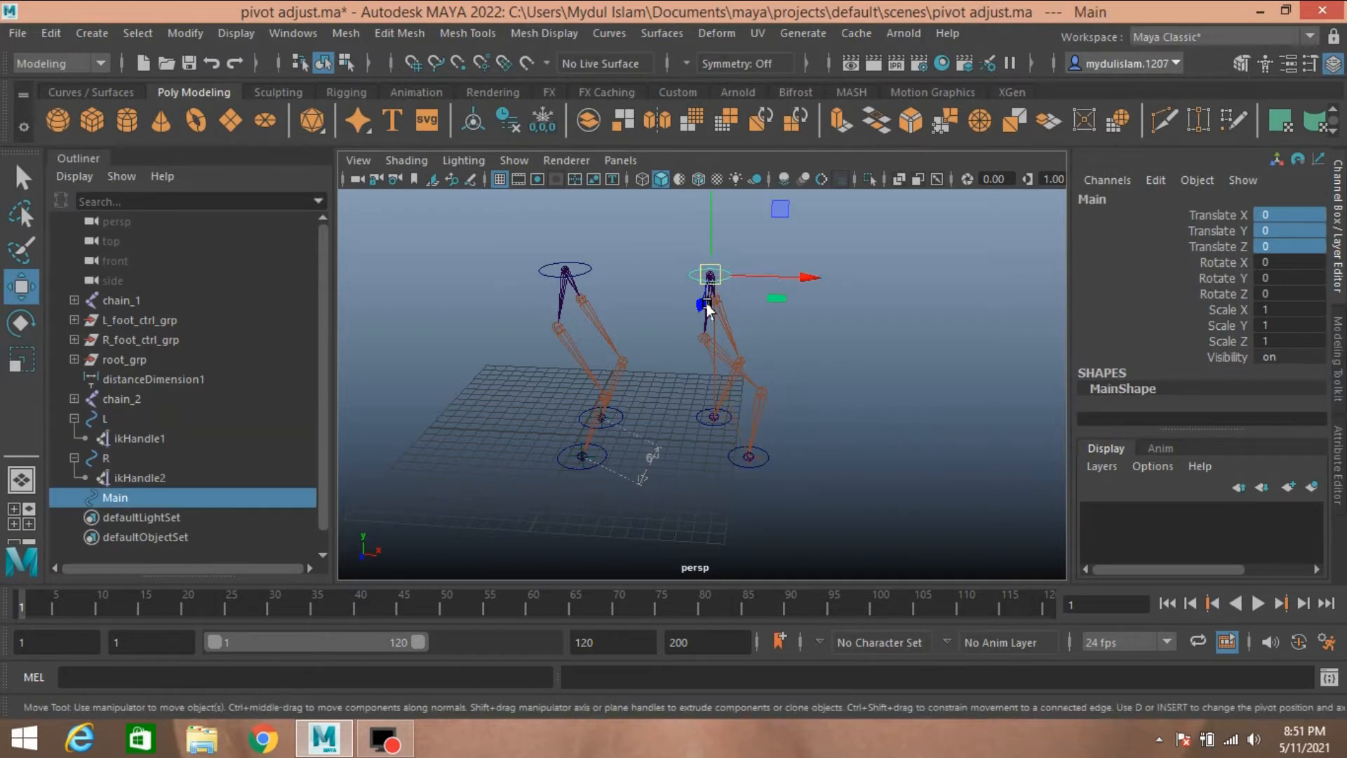
click(749, 460)
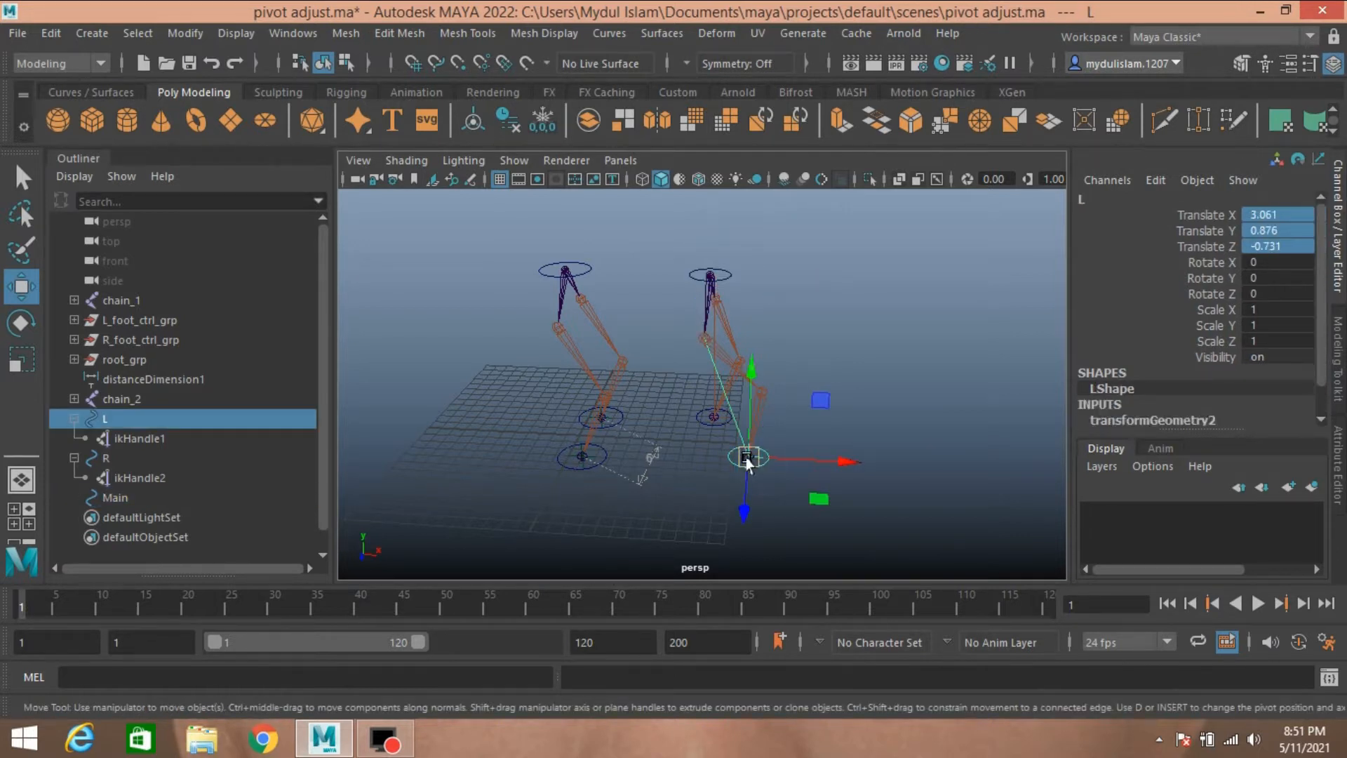
drag(745, 457, 697, 456)
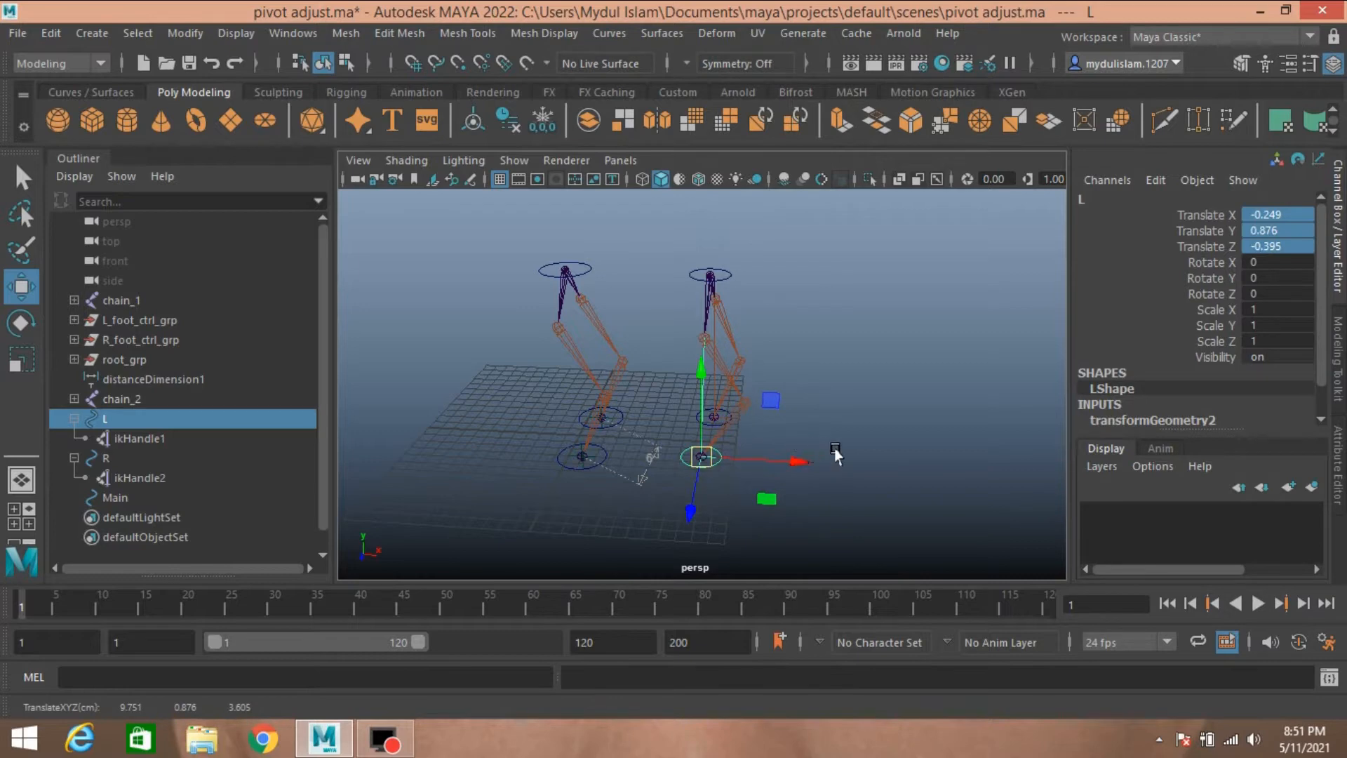
Test the second leg chain's other leg by moving its R foot control to about X 3.87, Y 1.55, Z 3.05
alt+drag(835, 449, 482, 446)
drag(749, 500, 673, 479)
alt+drag(605, 424, 709, 309)
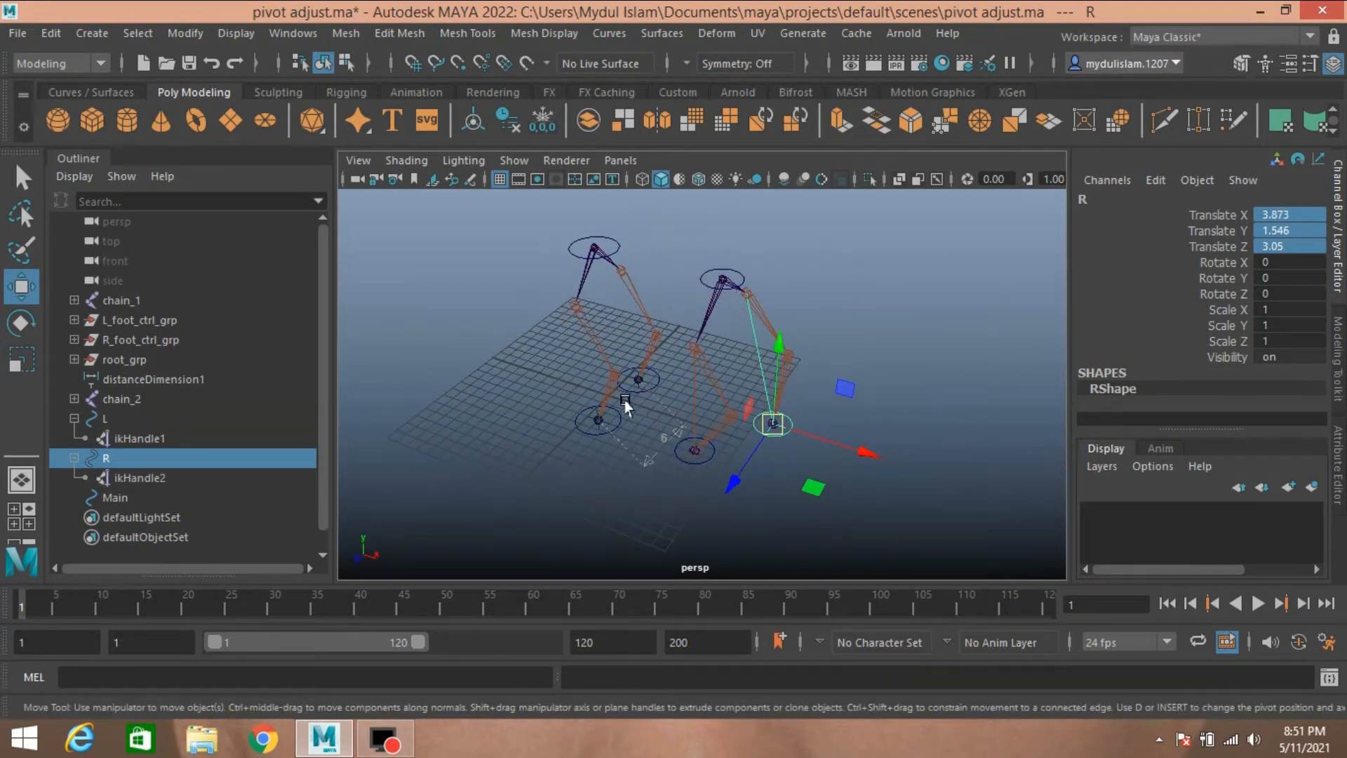
alt+drag(625, 405, 686, 399)
scroll(684, 406, up, 5)
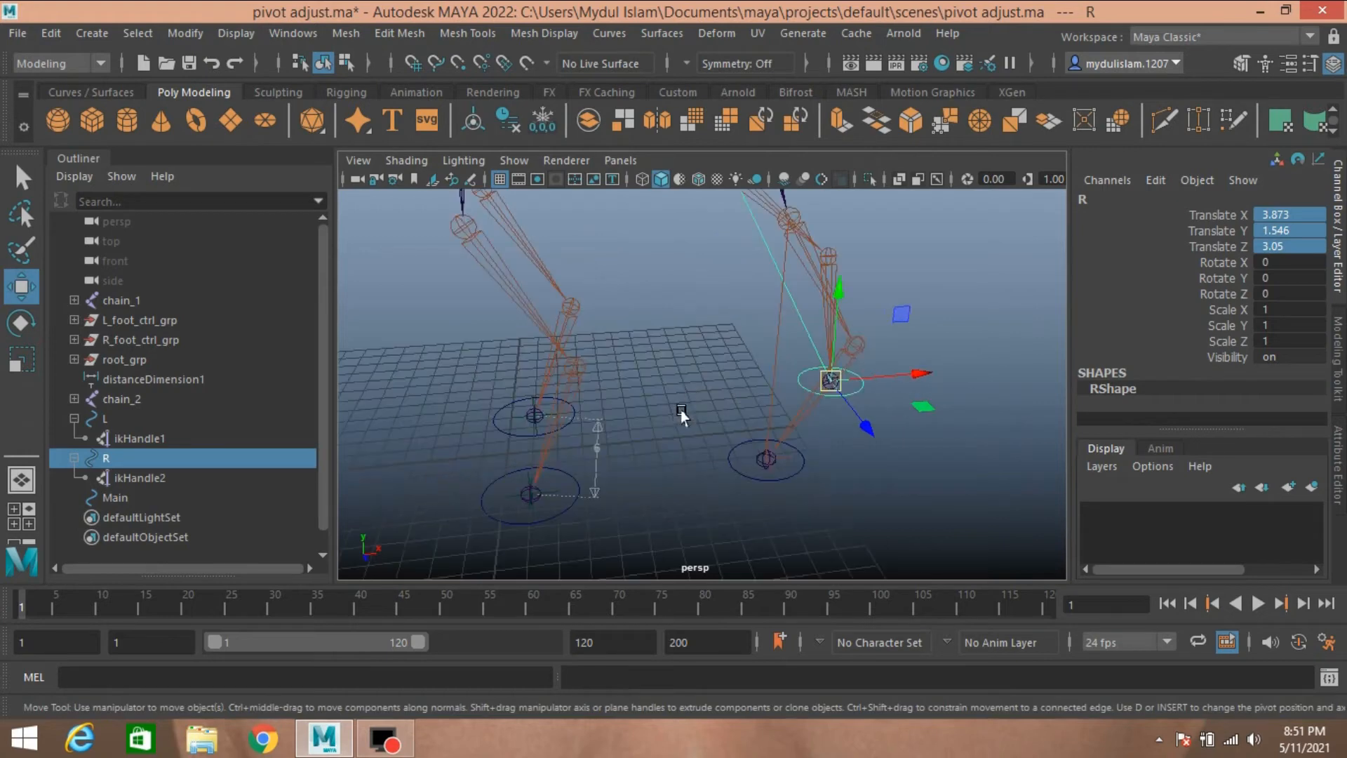
Test the first leg chain by moving L_foot_ctrl to about X 3.71, Y 1.16, Z 0.69
scroll(701, 408, down, 5)
alt+drag(635, 484, 690, 424)
click(634, 451)
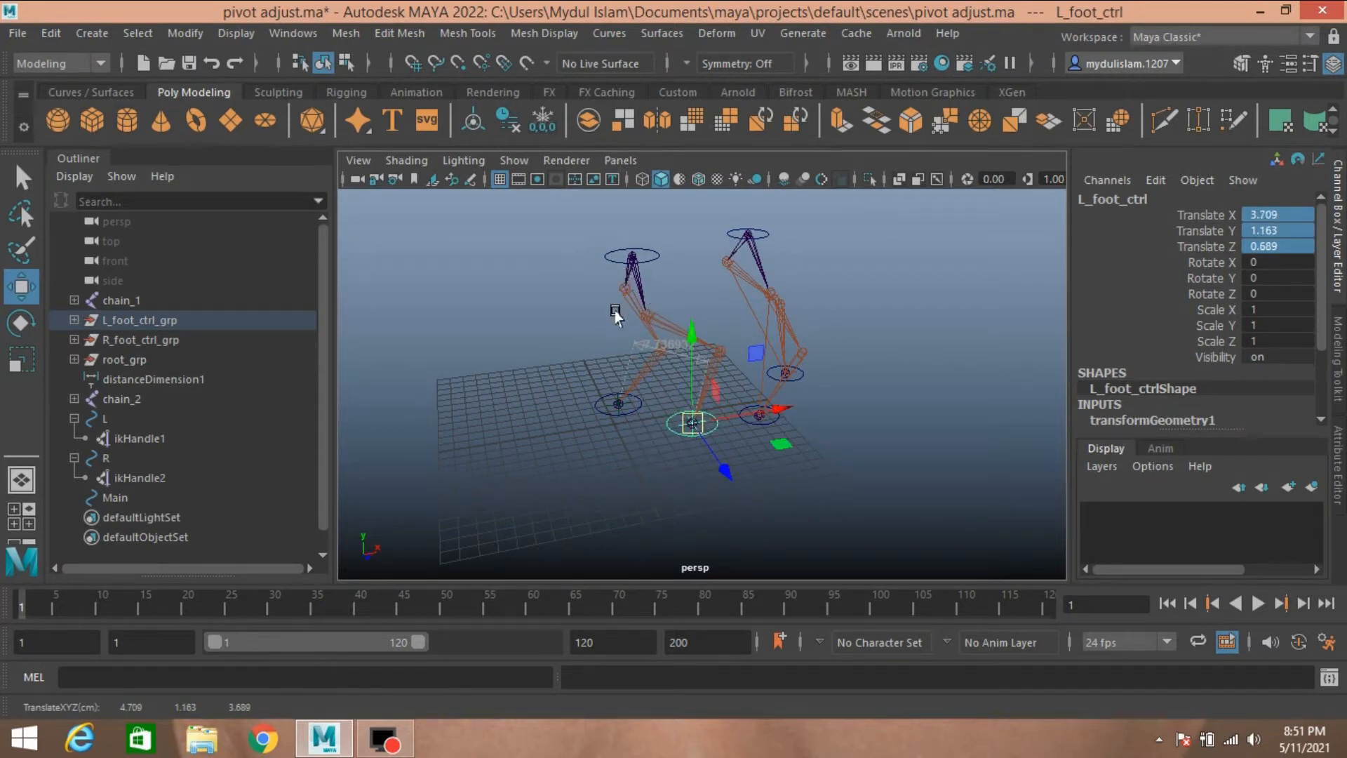
alt+drag(696, 429, 733, 427)
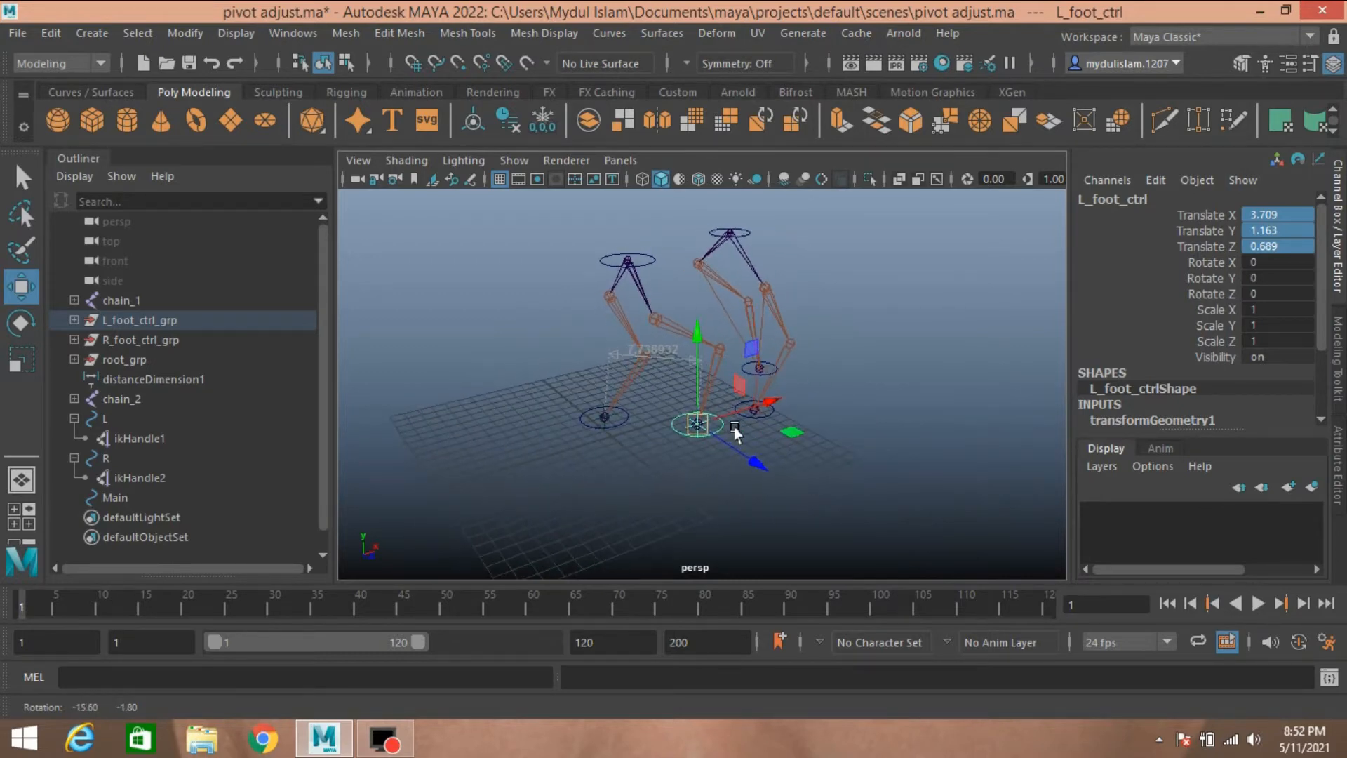
Create a new scene without saving the current one and switch to the Rigging menu set
click(17, 35)
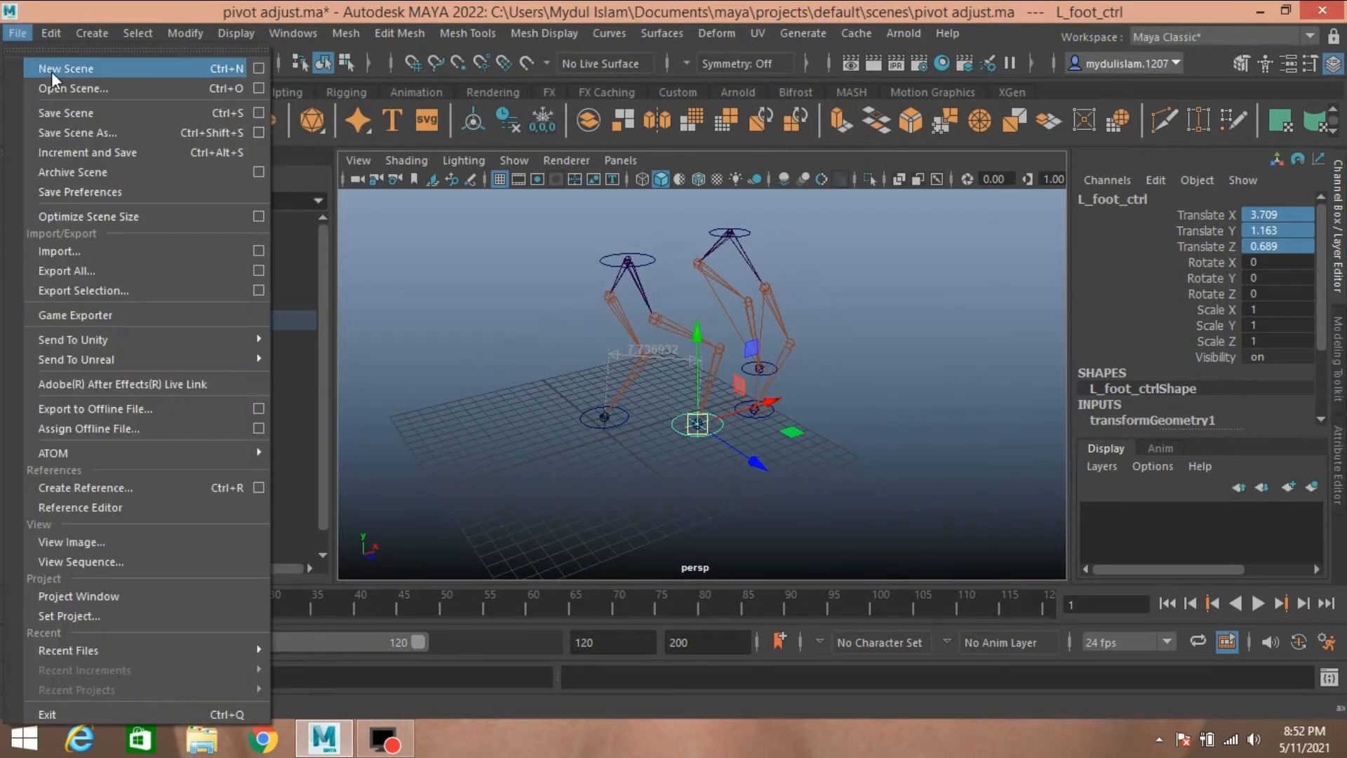
click(73, 70)
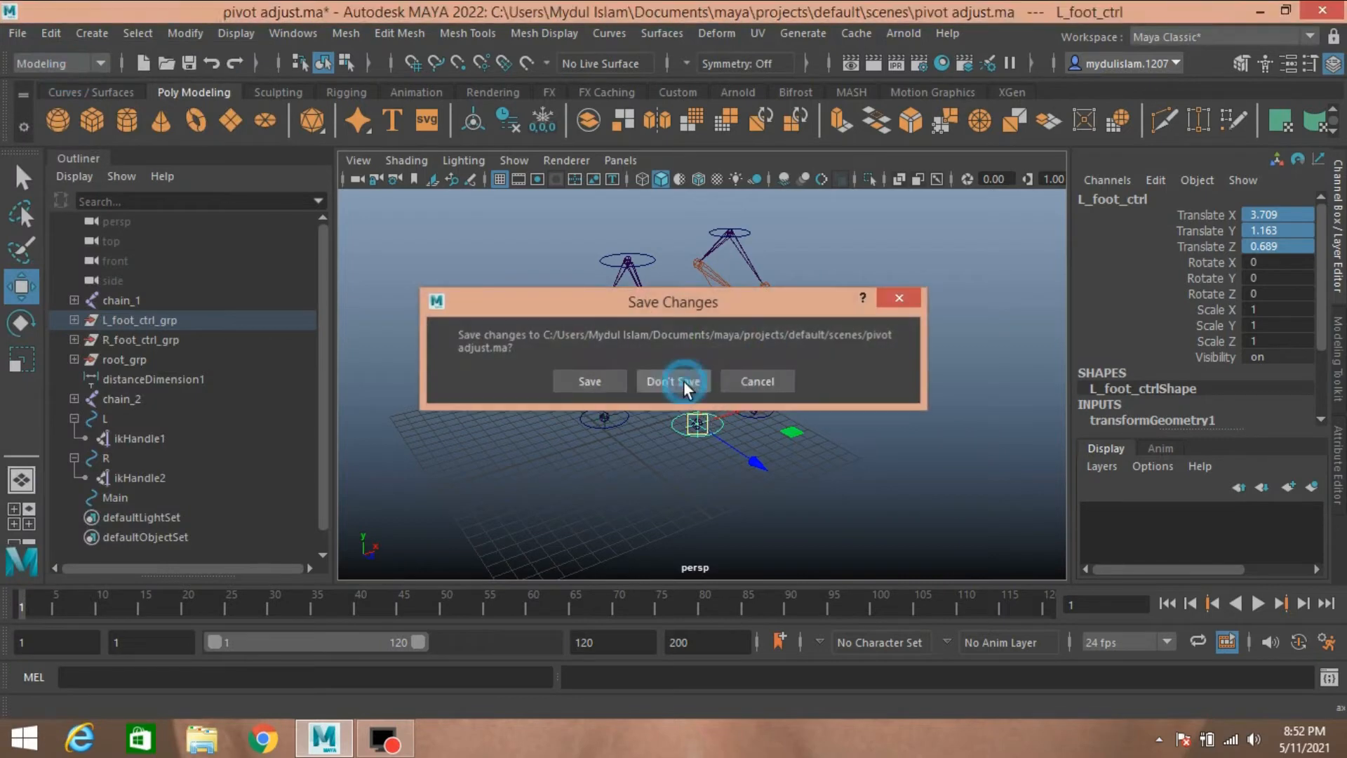
click(680, 380)
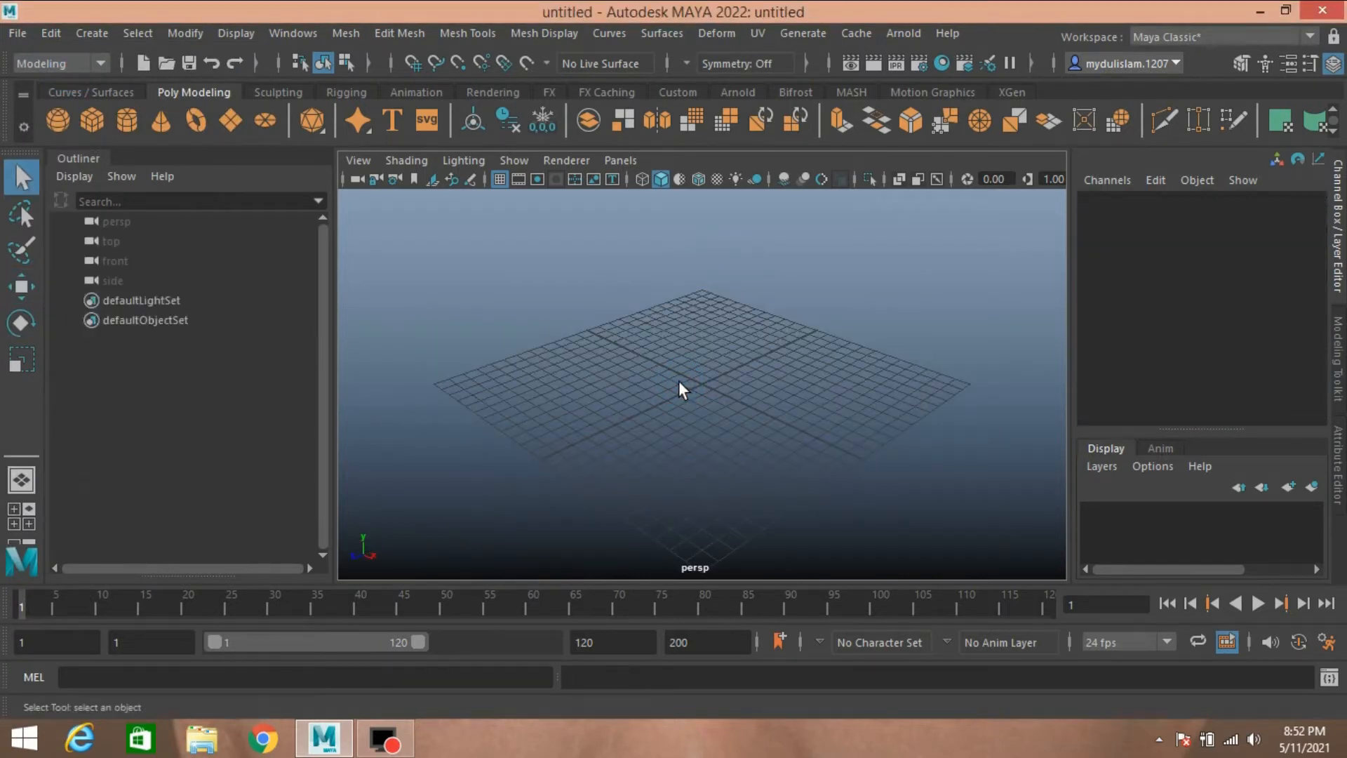
click(76, 61)
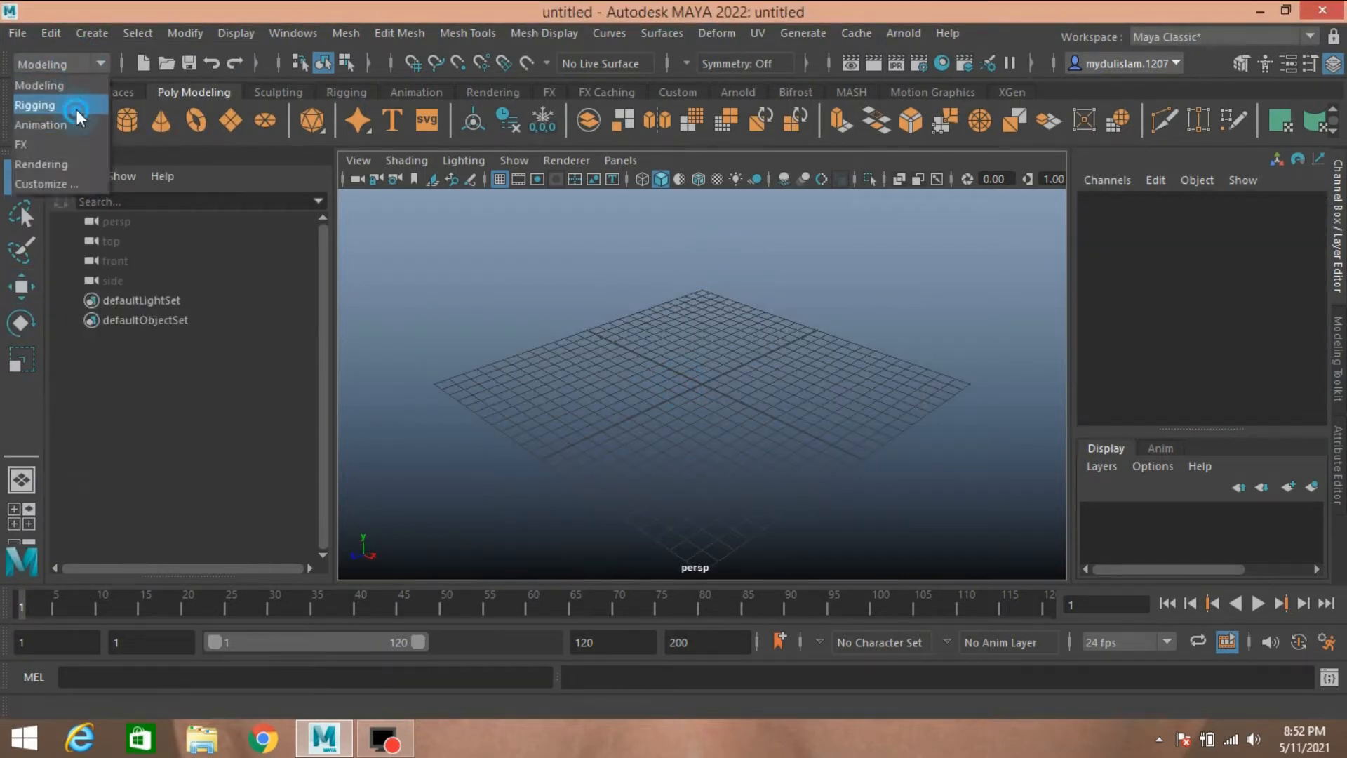
click(76, 108)
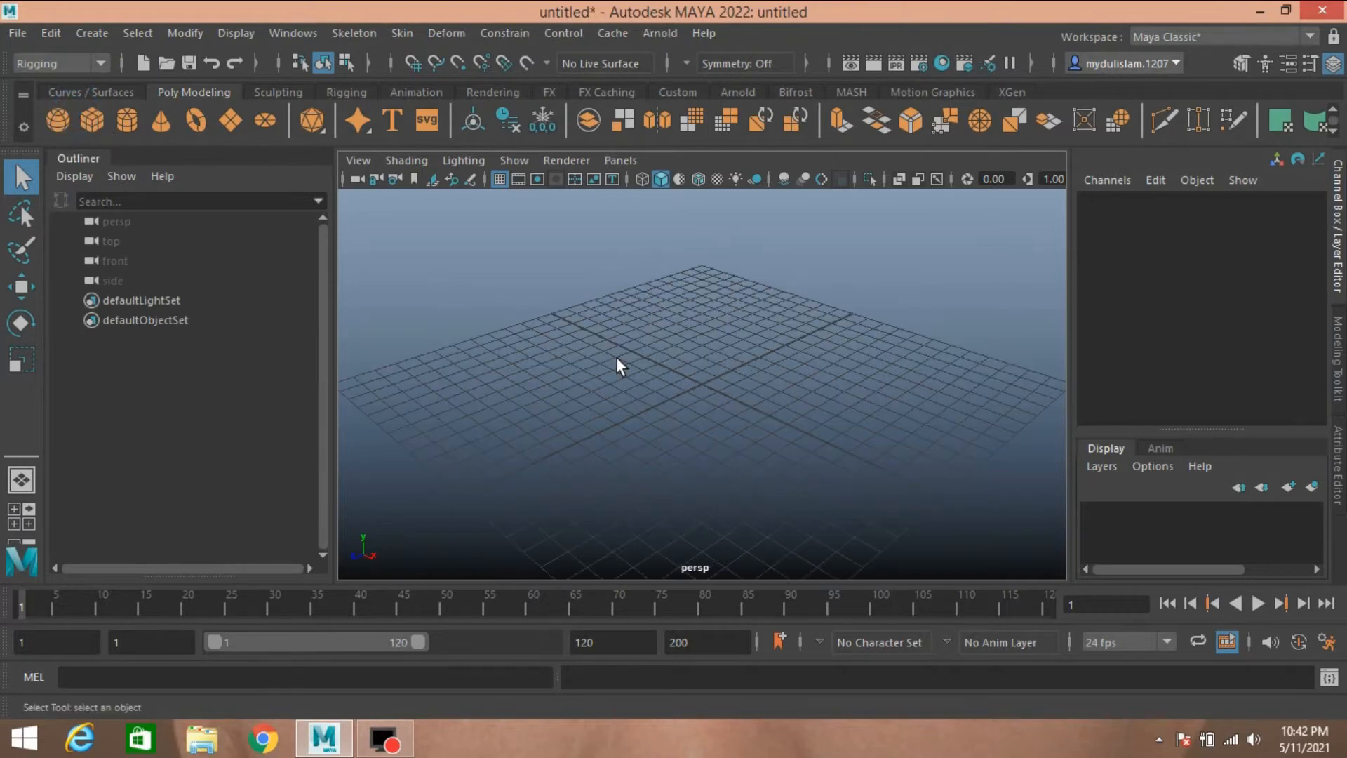
Create a single root joint at X 0, Y 13 in the front view
key(space)
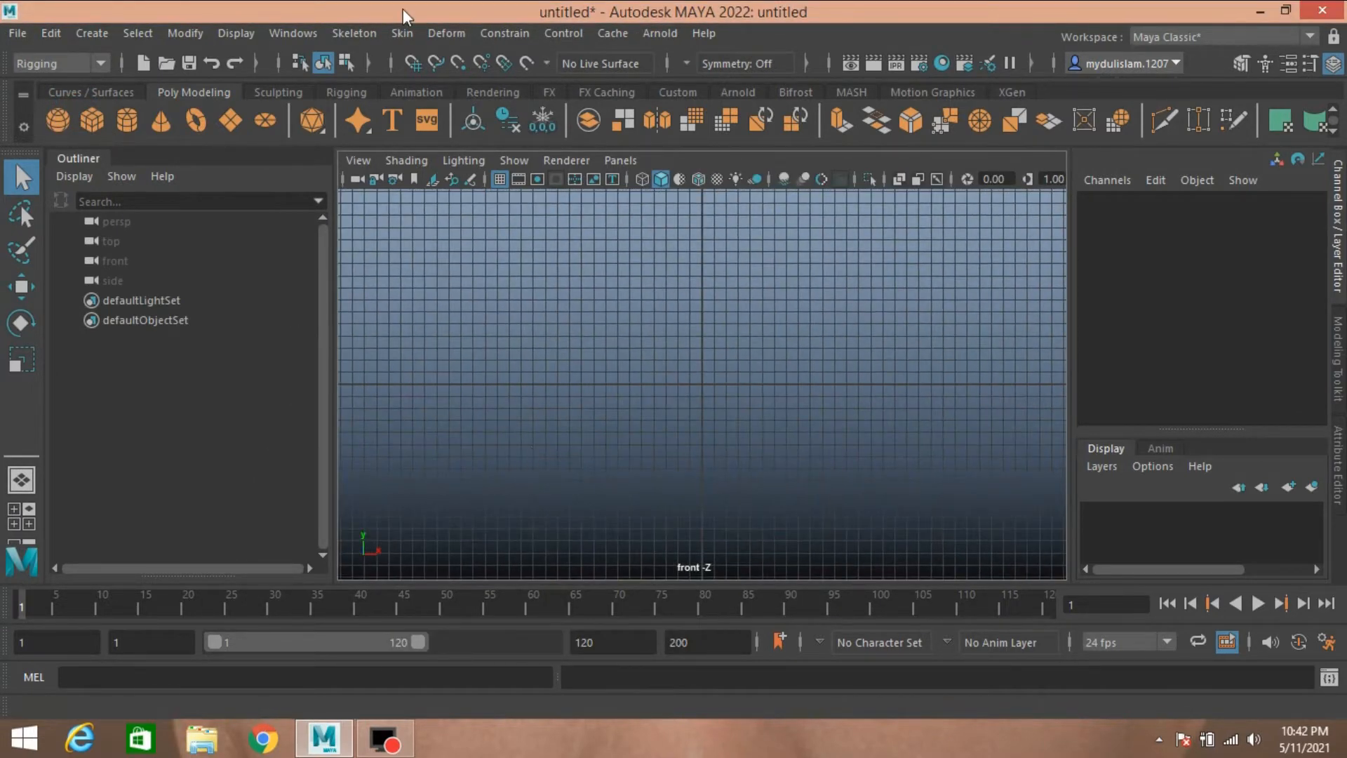
click(356, 33)
click(372, 81)
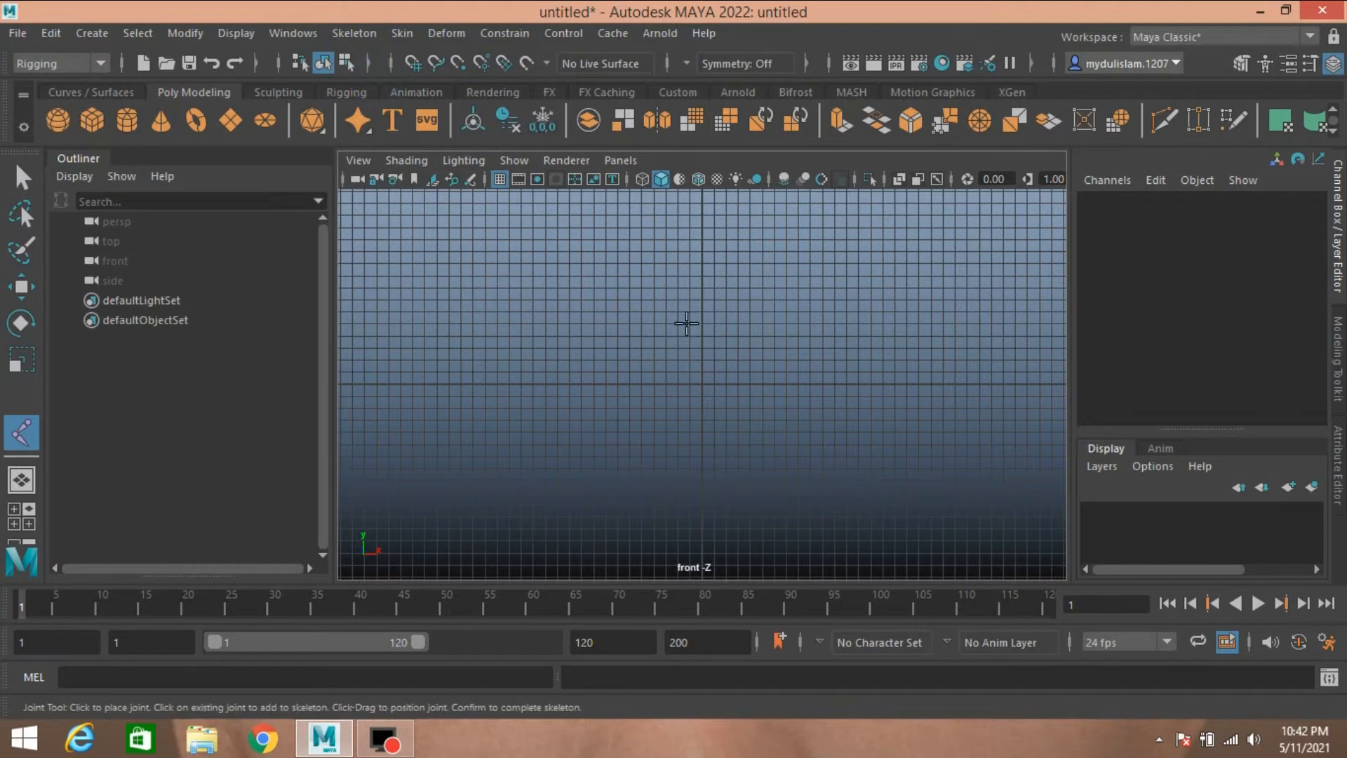
click(701, 225)
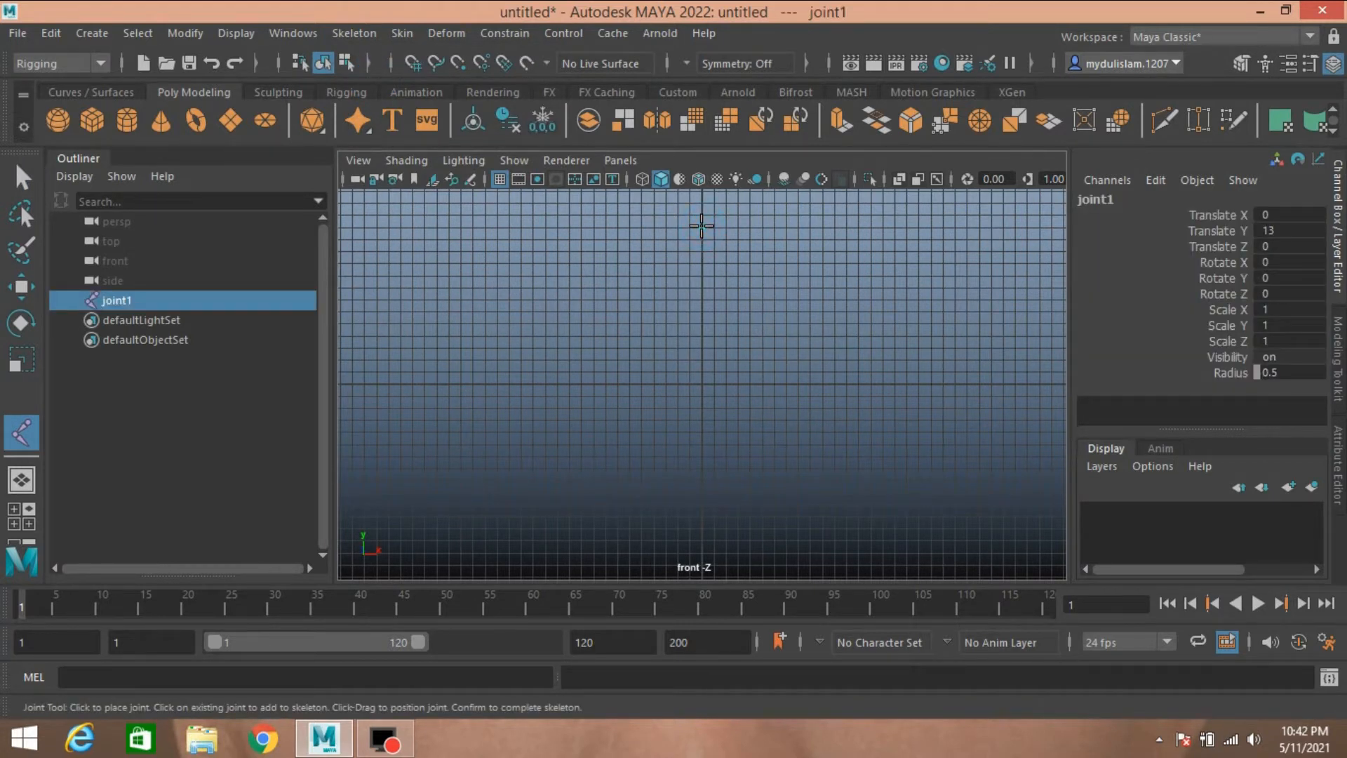
key(Return)
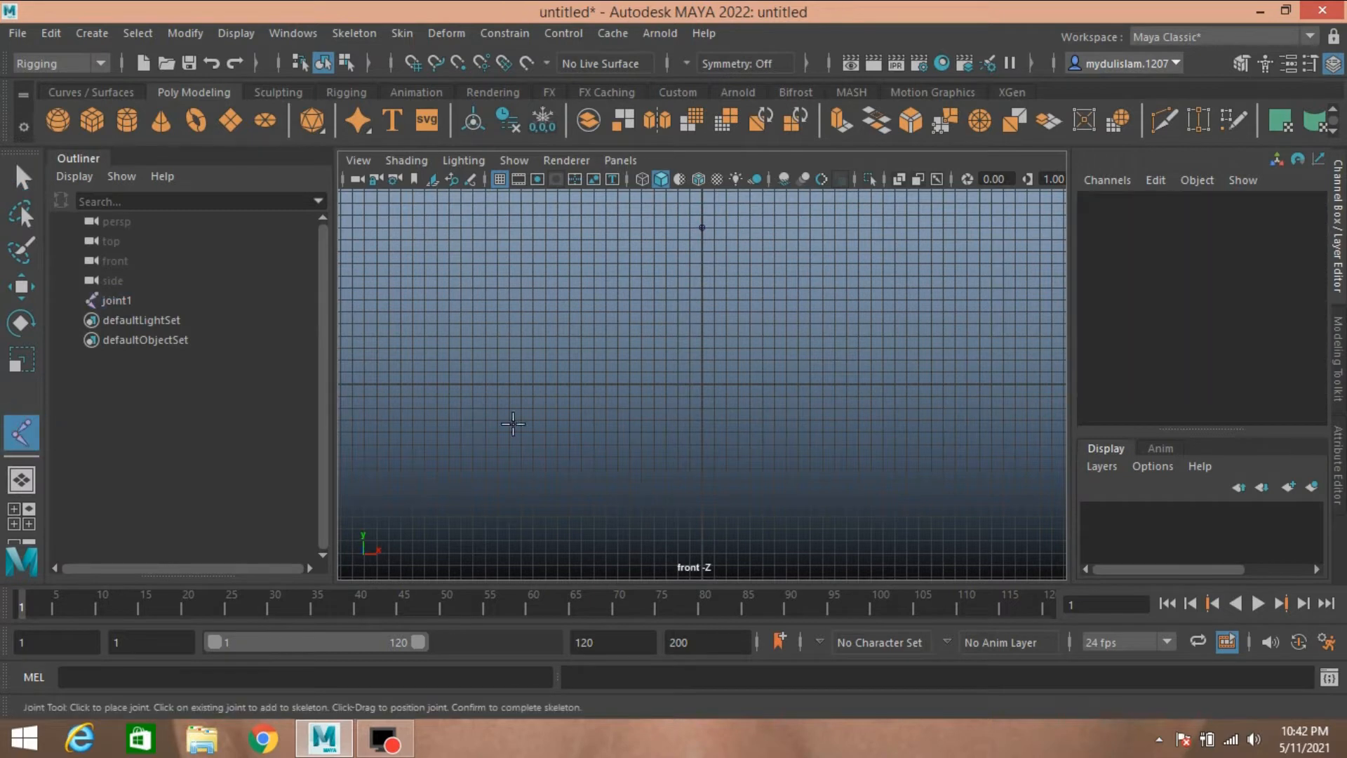
Create a grid-snapped three-joint leg chain in the front view from X 0, Y 11 through X 4, Y 5 to the origin
key(x)
click(702, 251)
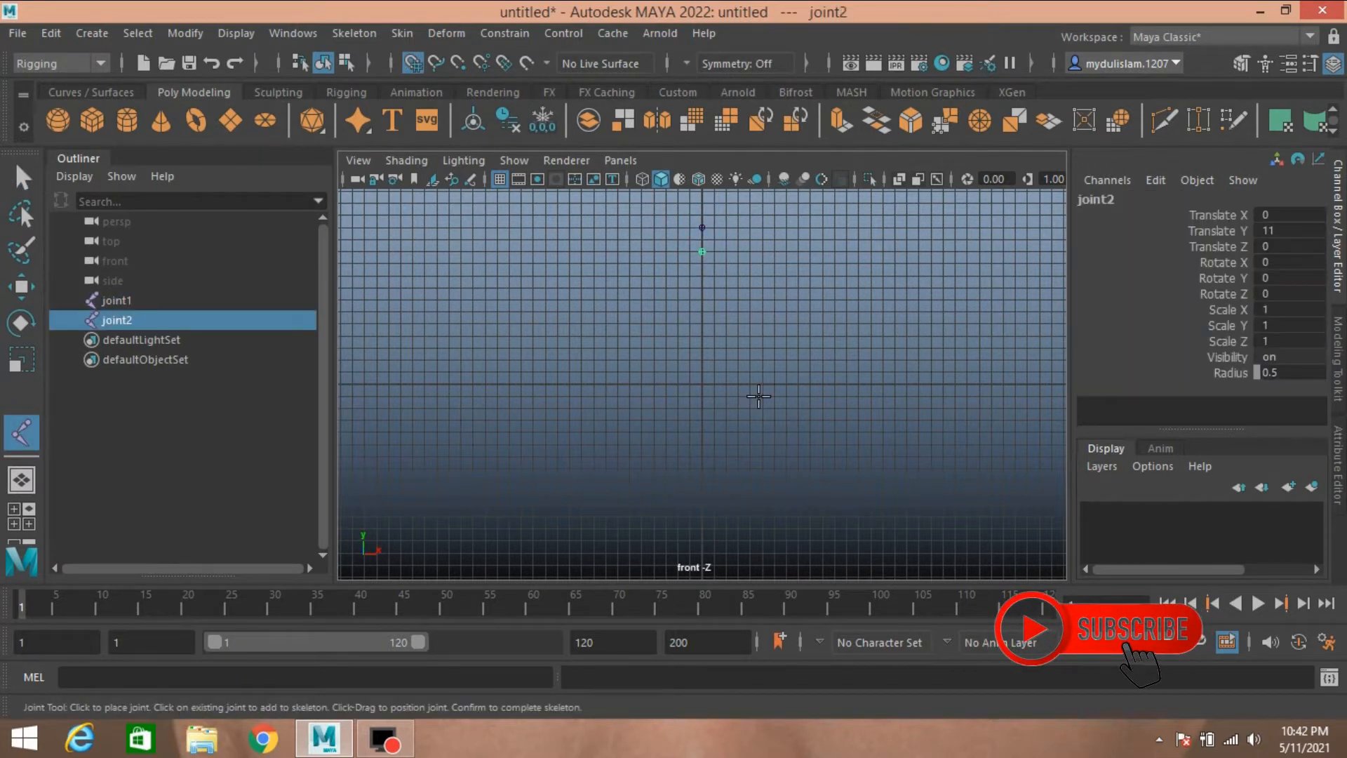
click(750, 322)
click(704, 383)
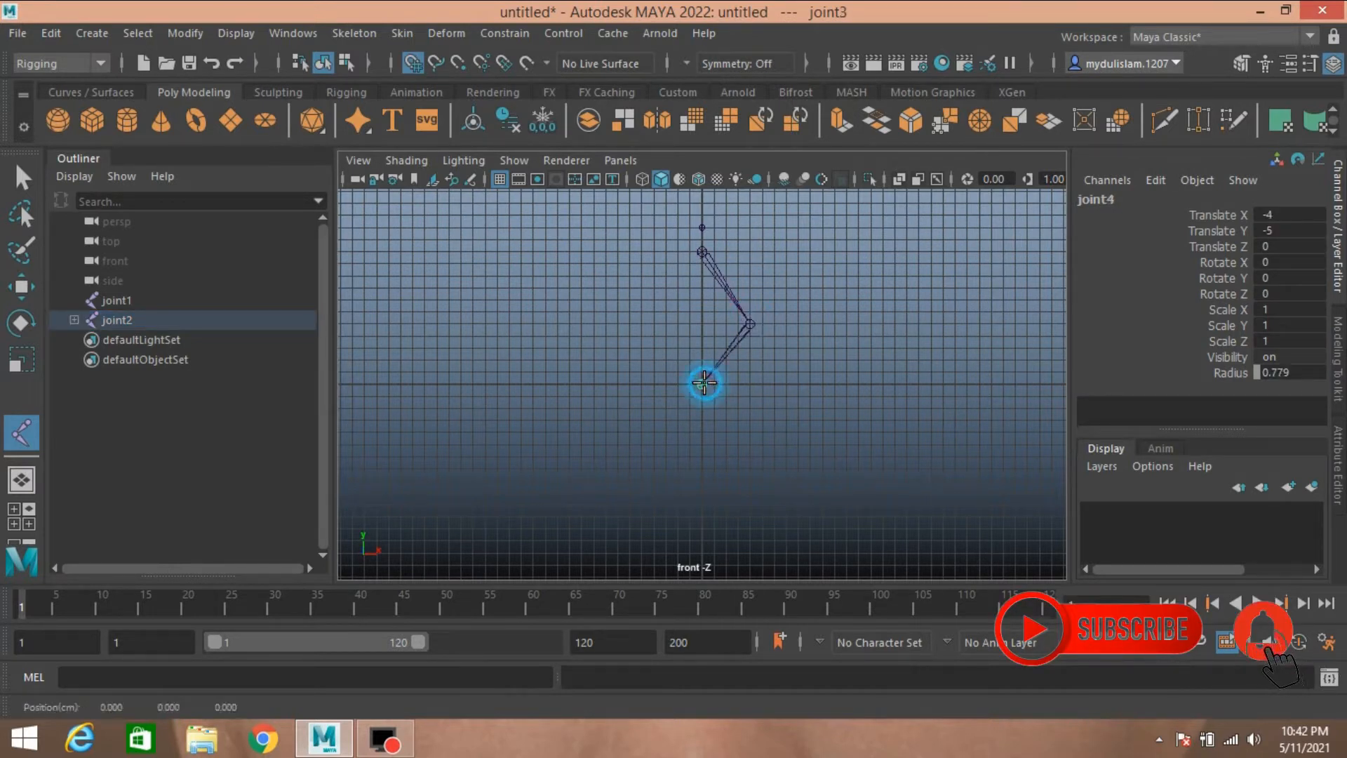
key(Return)
Shift the leg chain sideways in the perspective view by setting its top joint's Translate Z to 3
key(space)
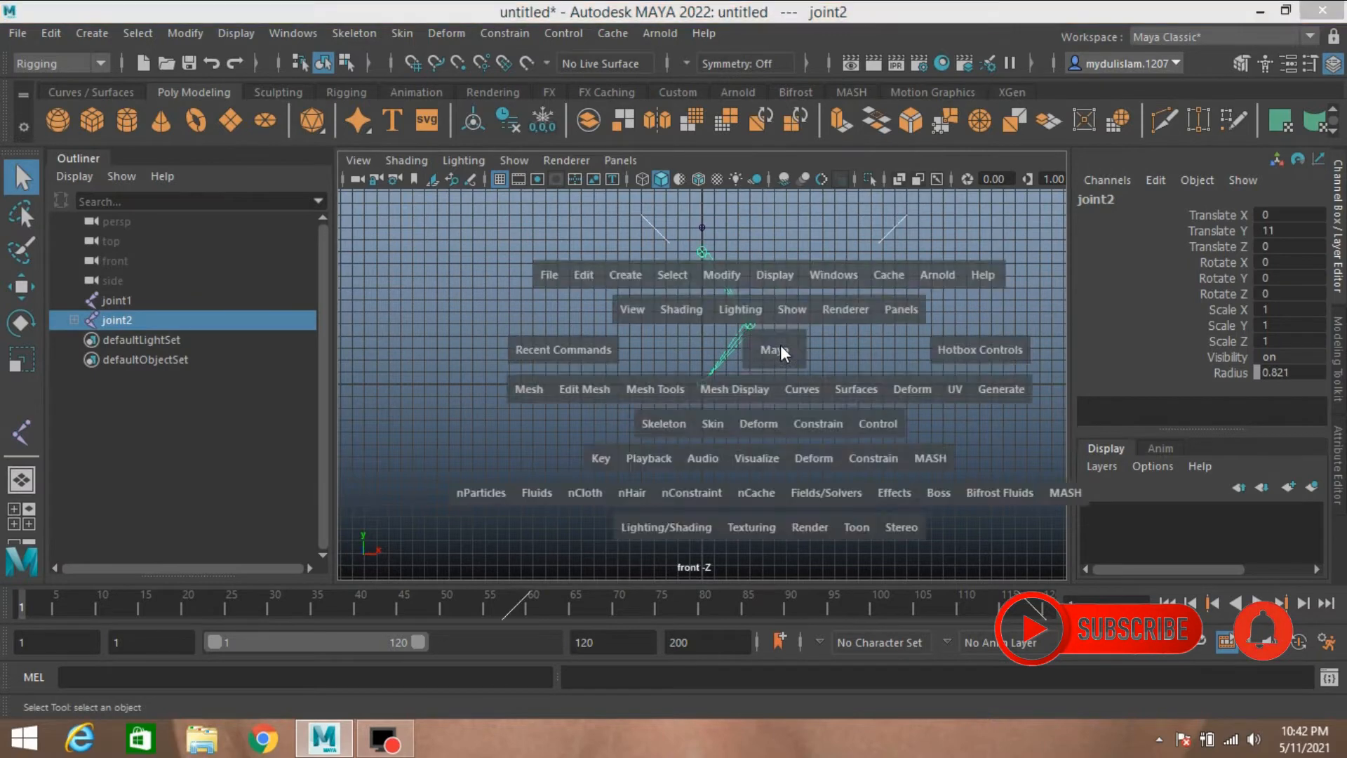
key(space)
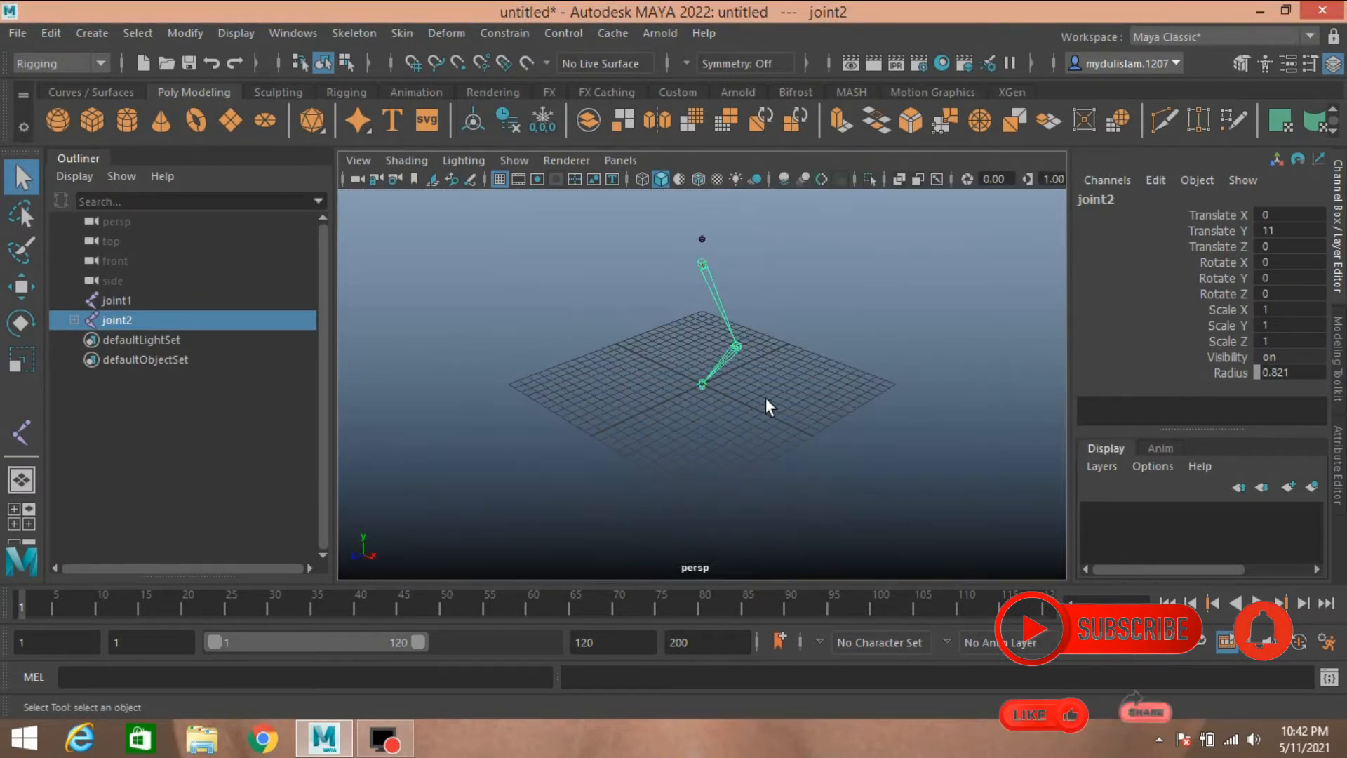
alt+drag(788, 391, 717, 389)
click(17, 294)
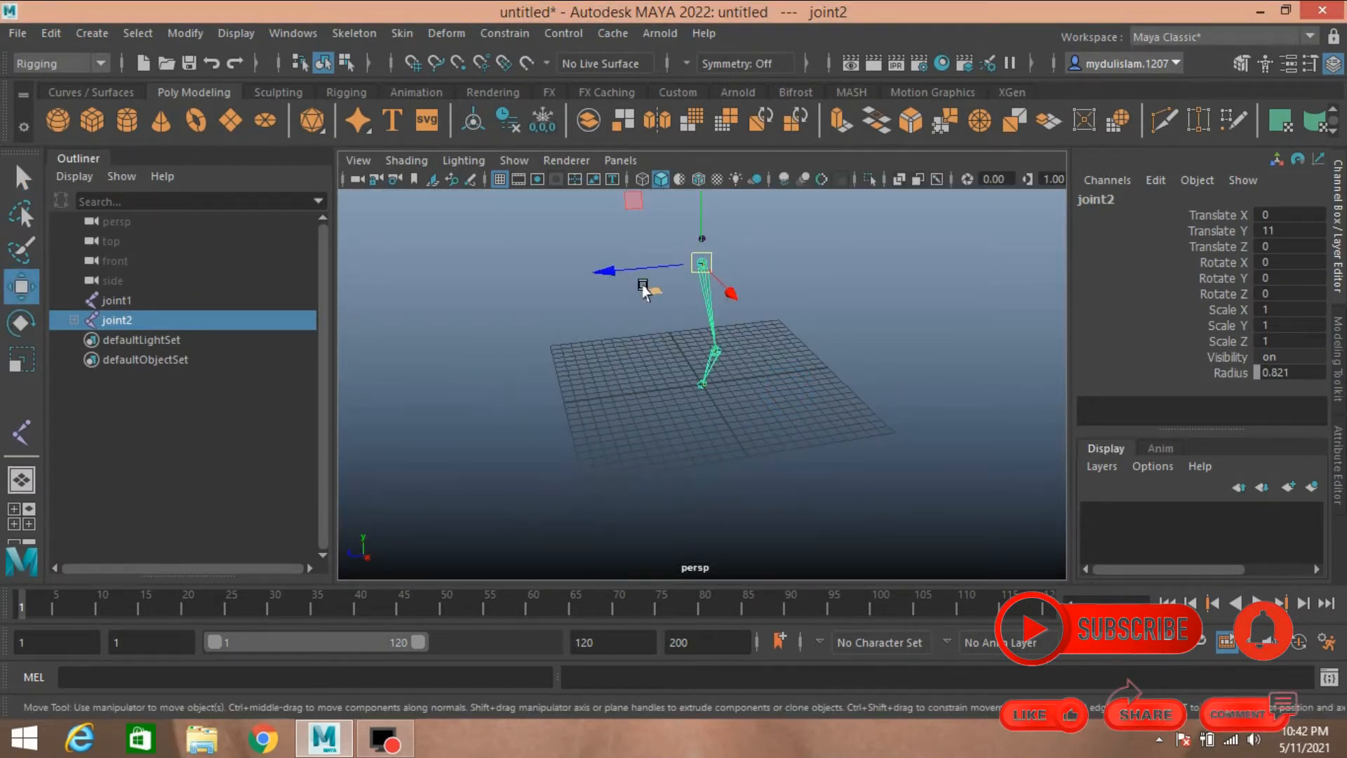
drag(634, 276, 587, 276)
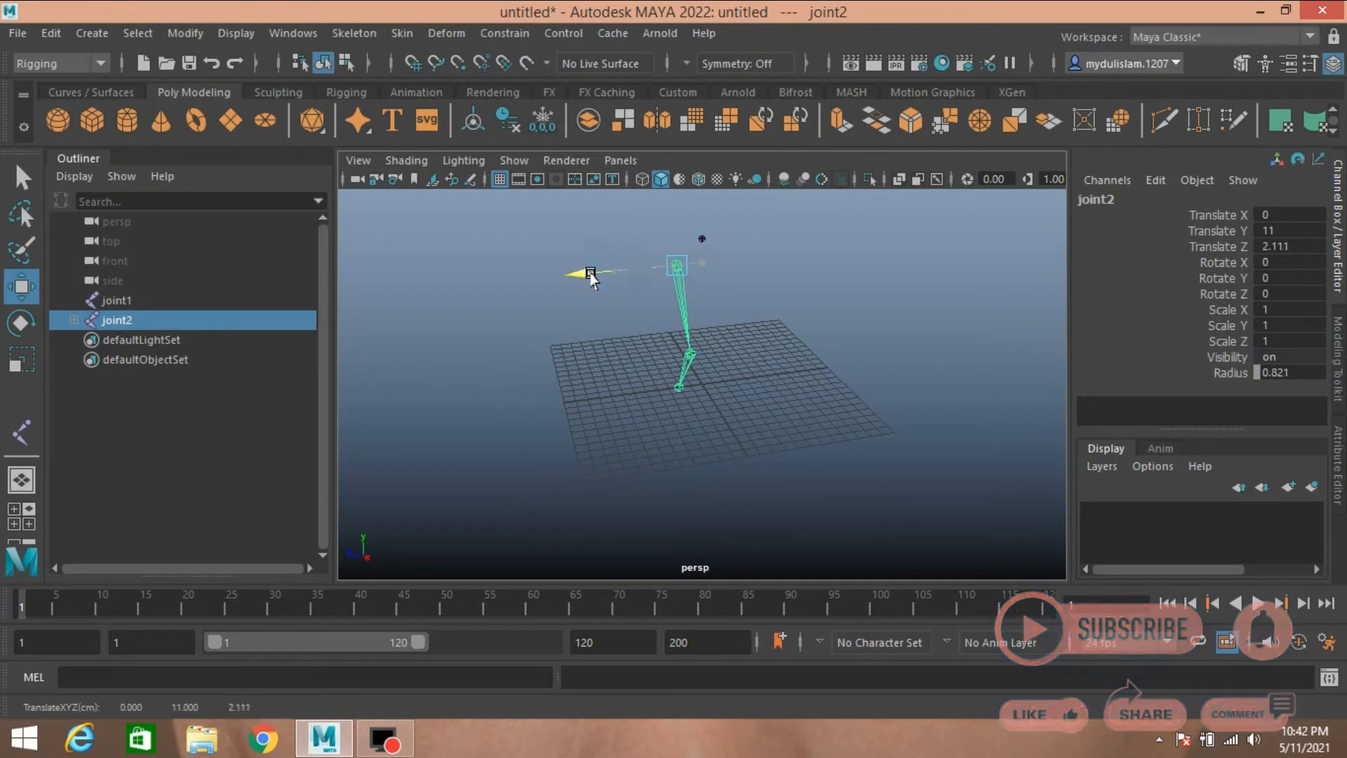
double_click(1273, 246)
text(3)
key(Return)
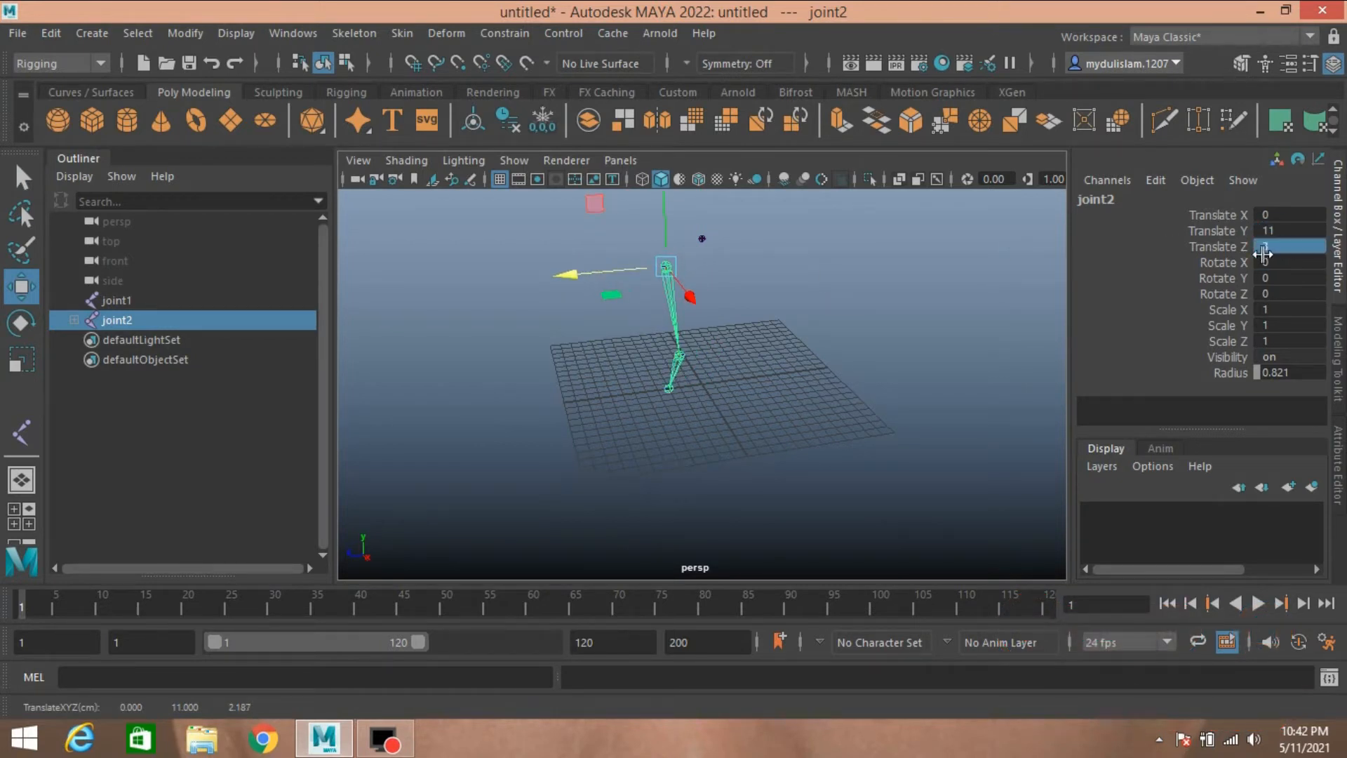
key(q)
Raise the separate root joint above the leg to about Translate Y 14.33
alt+middle_drag(804, 390, 766, 492)
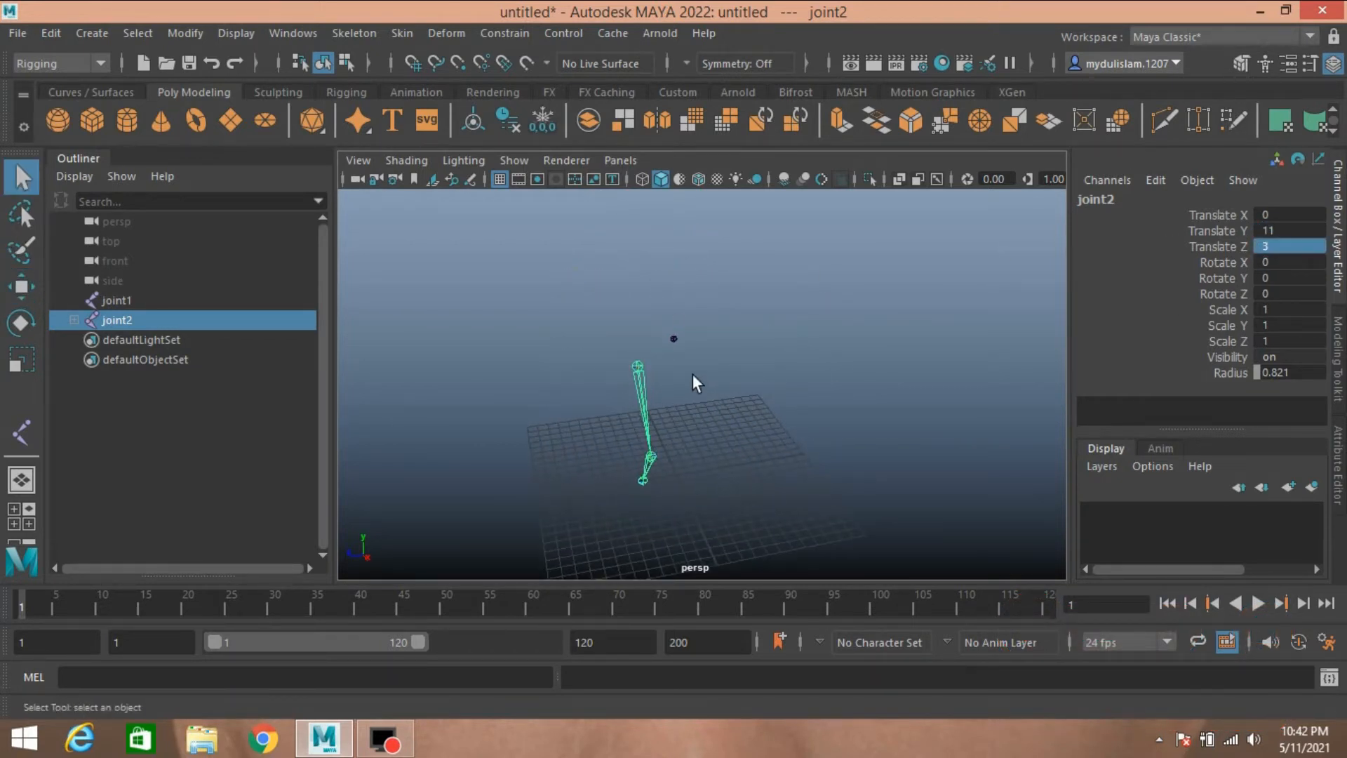
click(673, 338)
click(25, 290)
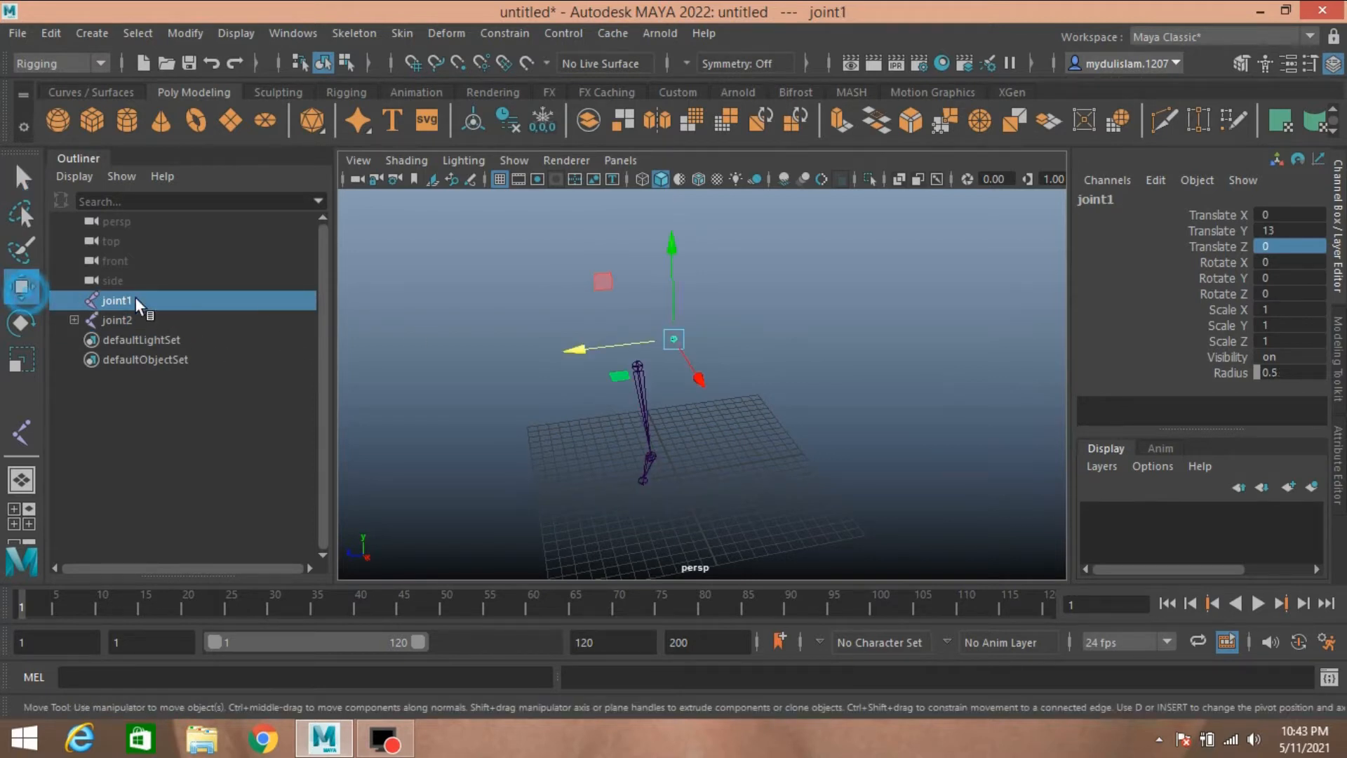
drag(672, 284, 665, 269)
Parent the leg chain's top joint to the root joint and select the root to check the hierarchy
click(635, 366)
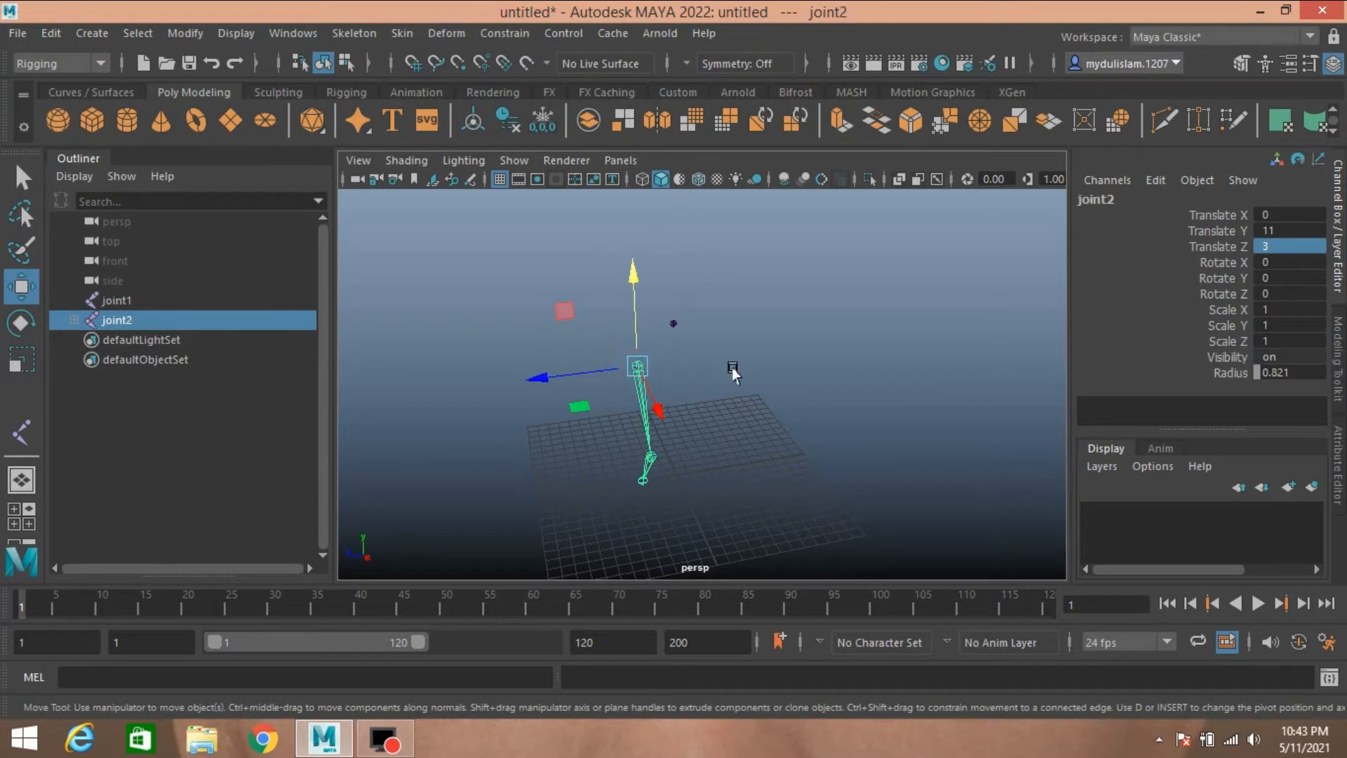
shift+click(674, 328)
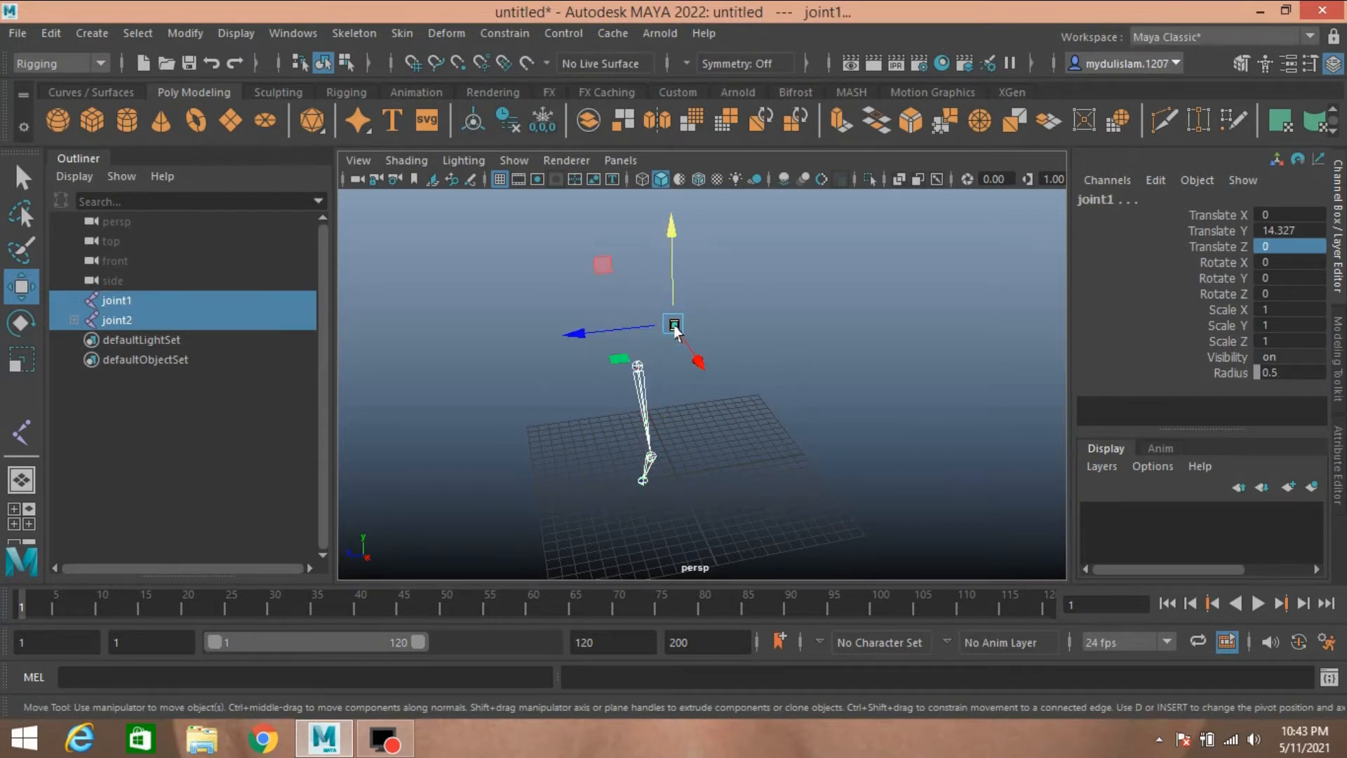
key(p)
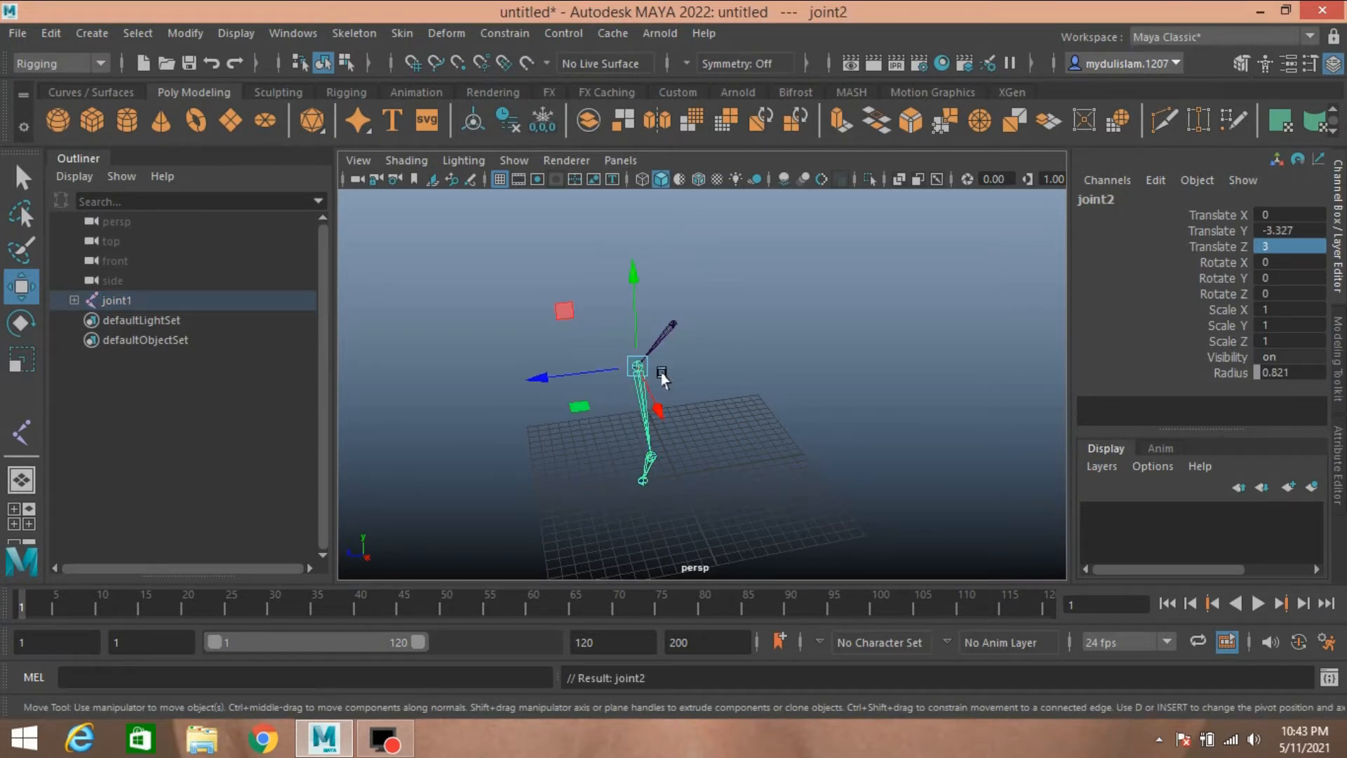
click(670, 327)
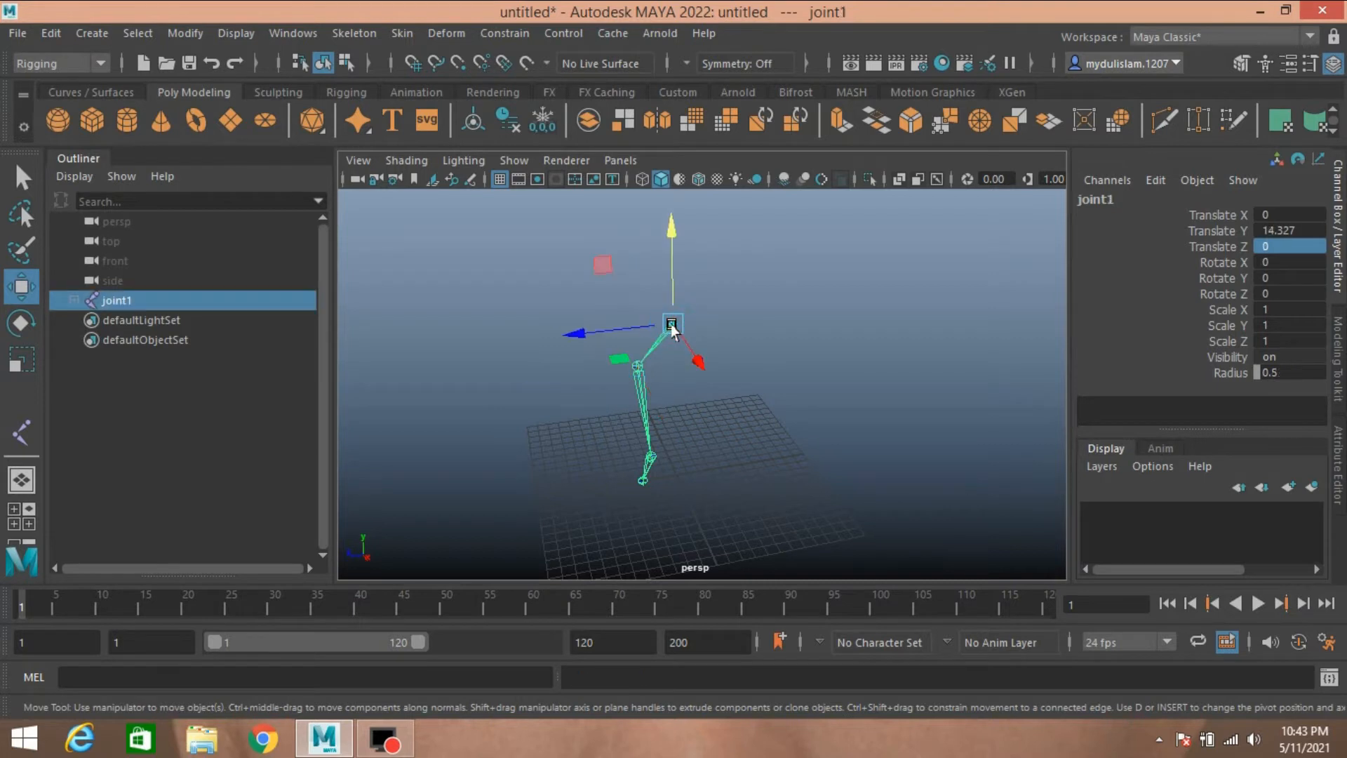
Mirror the leg chain from its top joint across the XY plane with the Behavior function, using reset Mirror Joint options
click(635, 367)
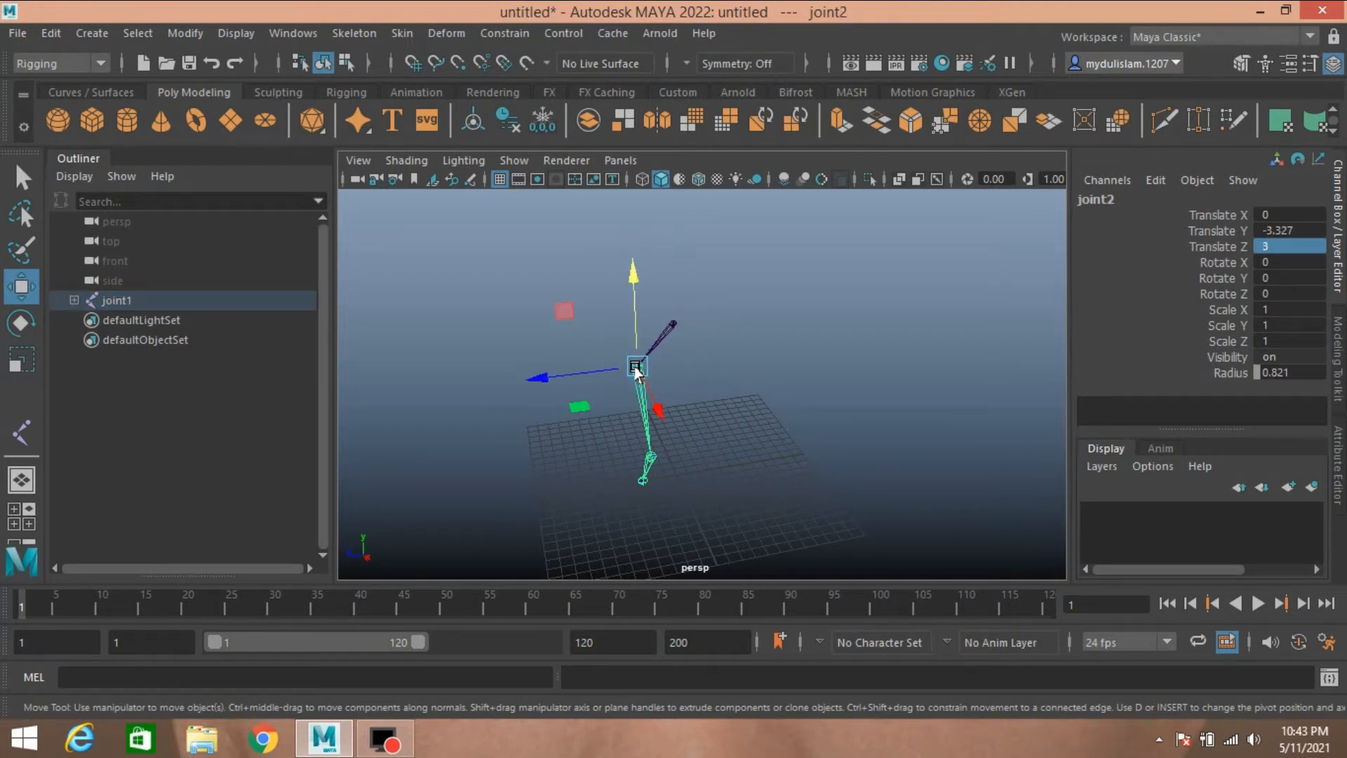
click(353, 34)
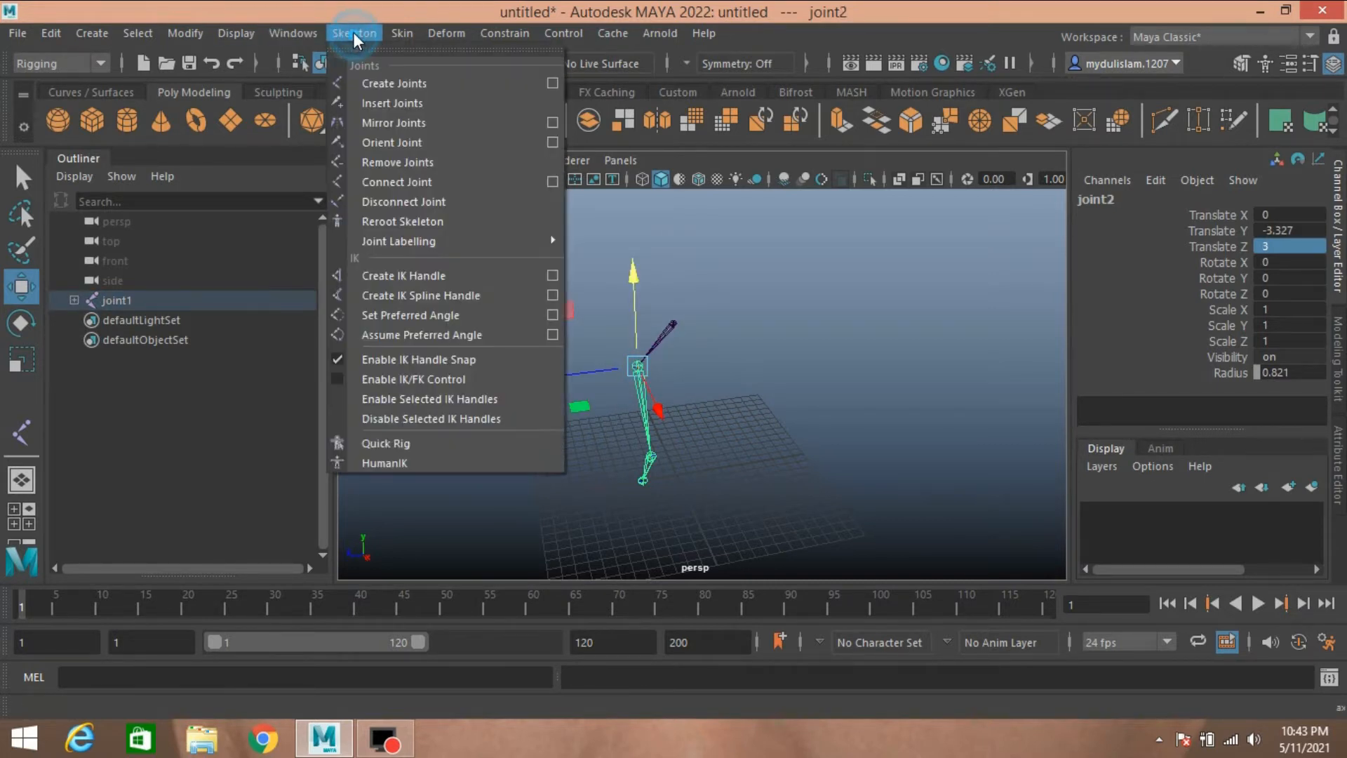
click(552, 124)
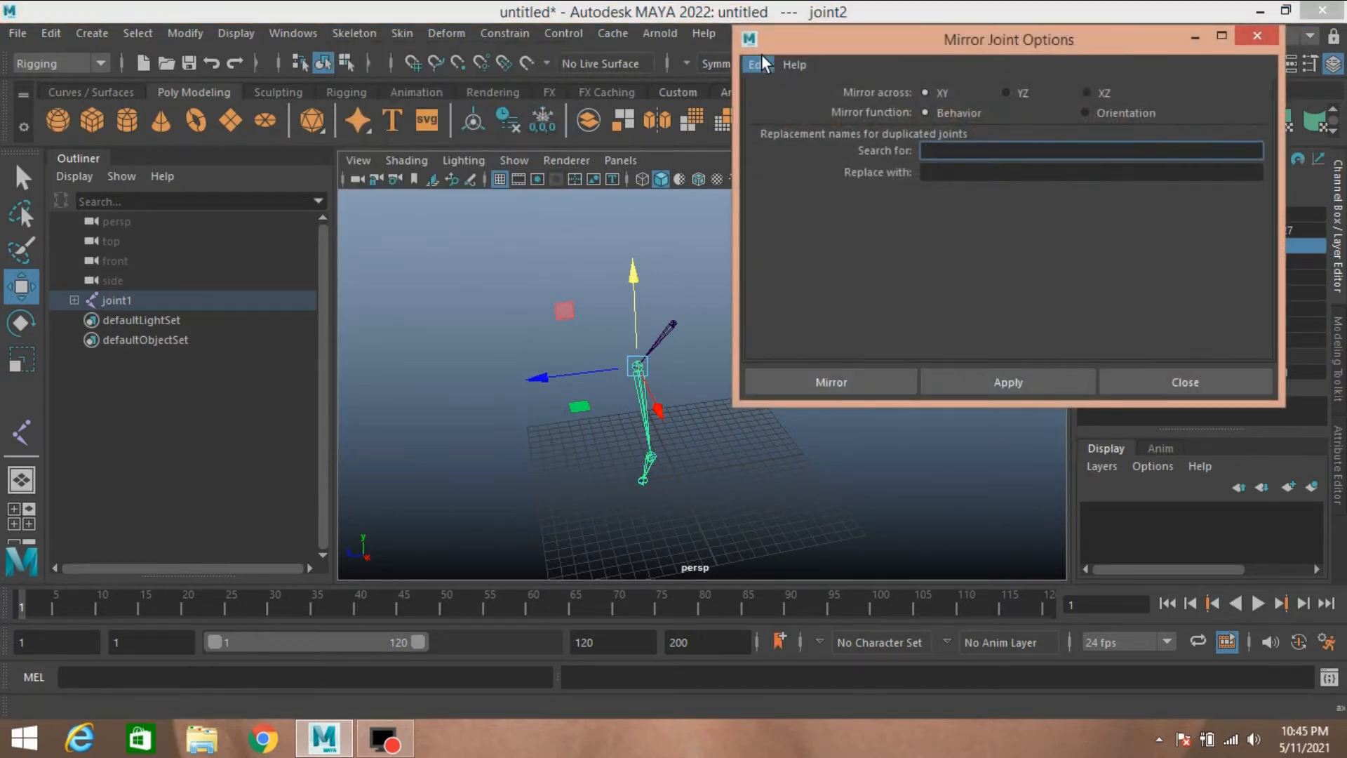
click(759, 64)
click(781, 104)
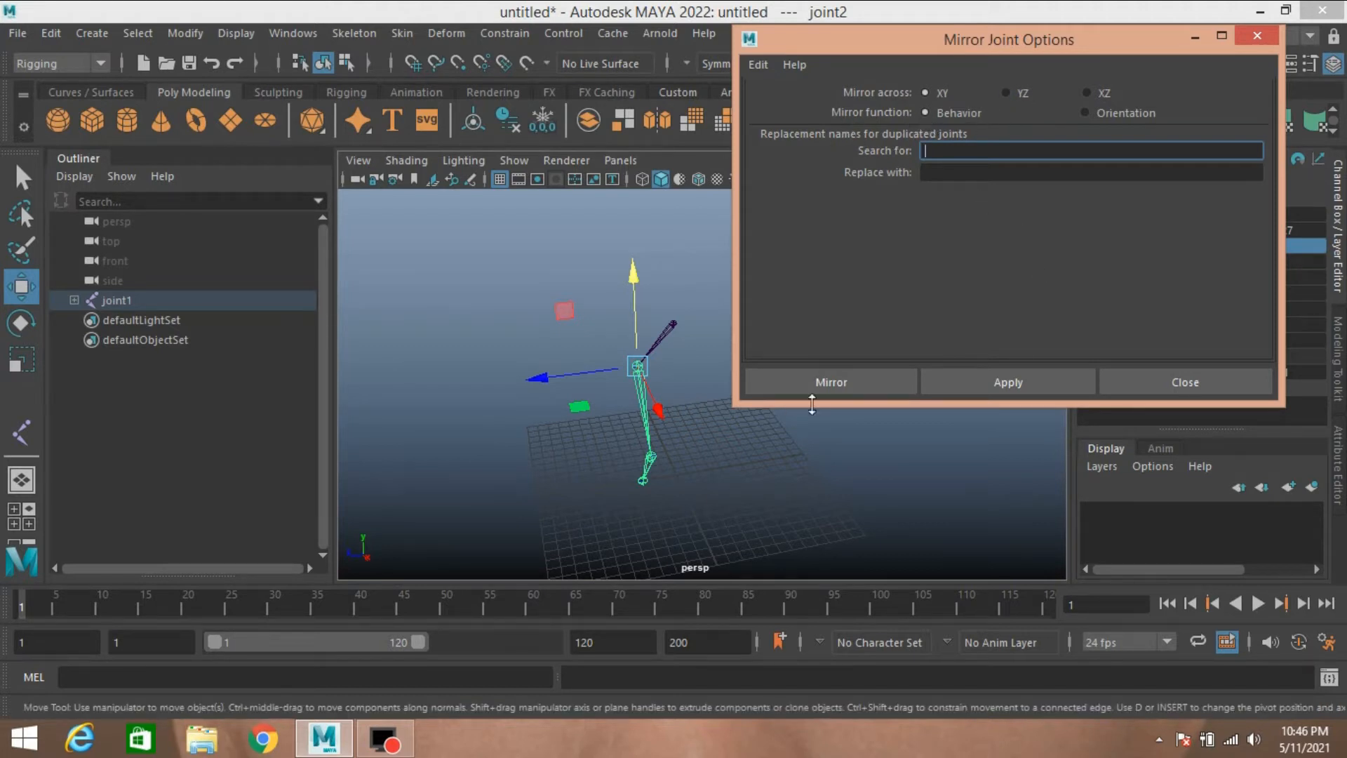
click(853, 379)
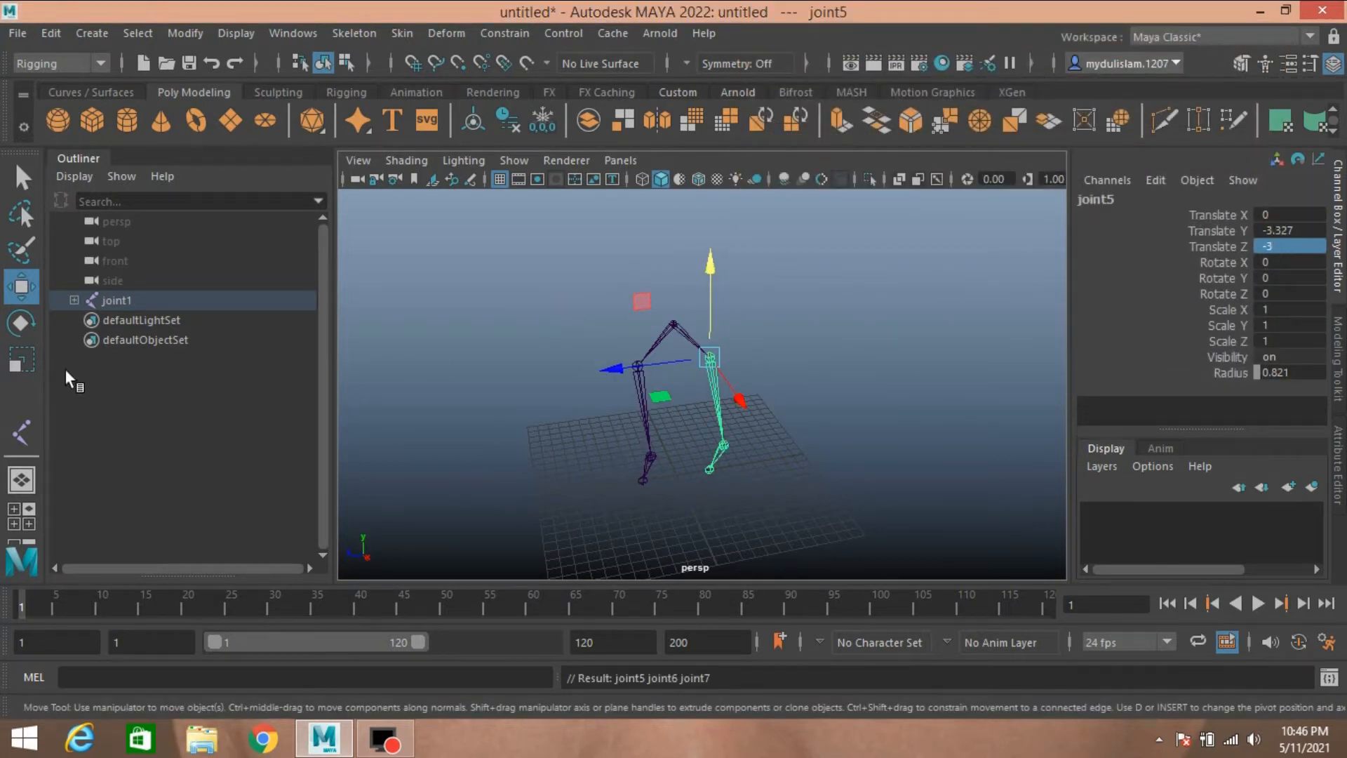
Create an IK handle from the original leg's top joint to its end joint and rename it L_ik
click(342, 35)
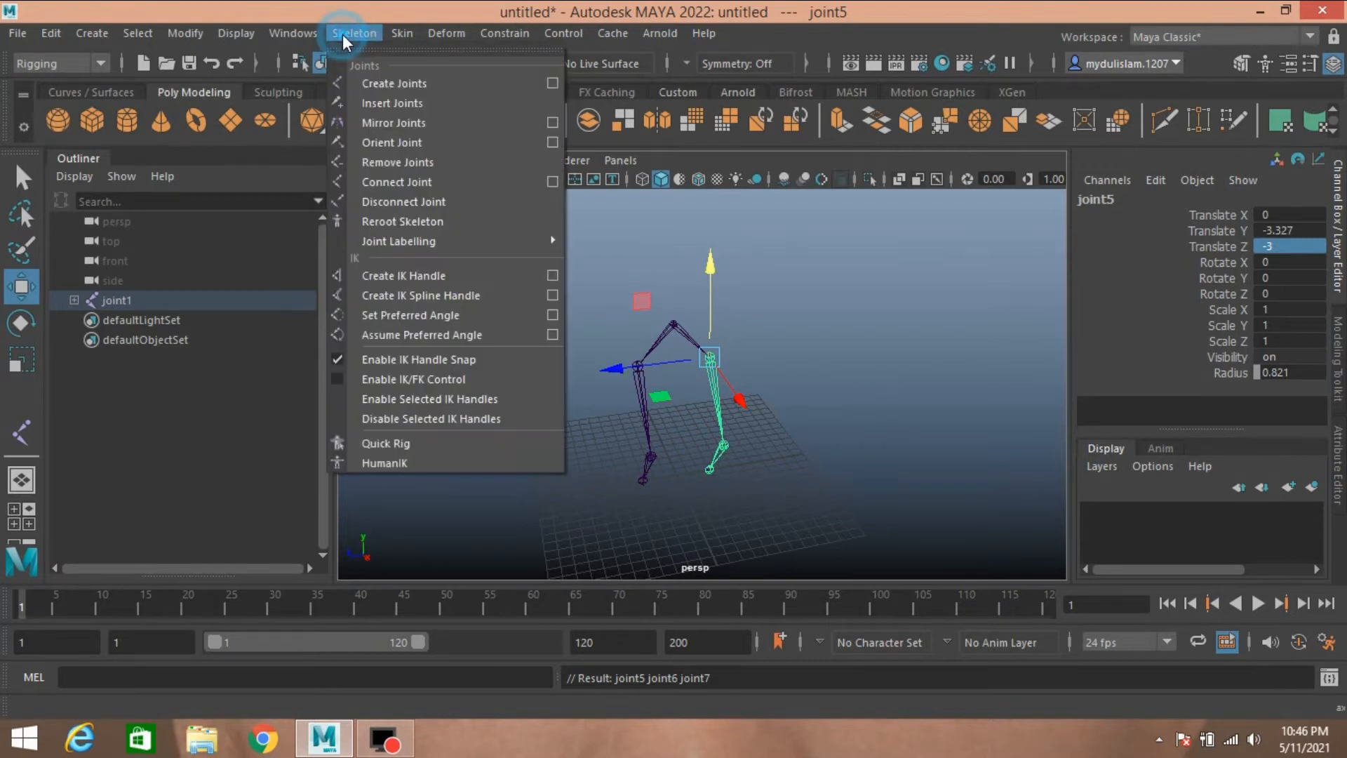
click(405, 275)
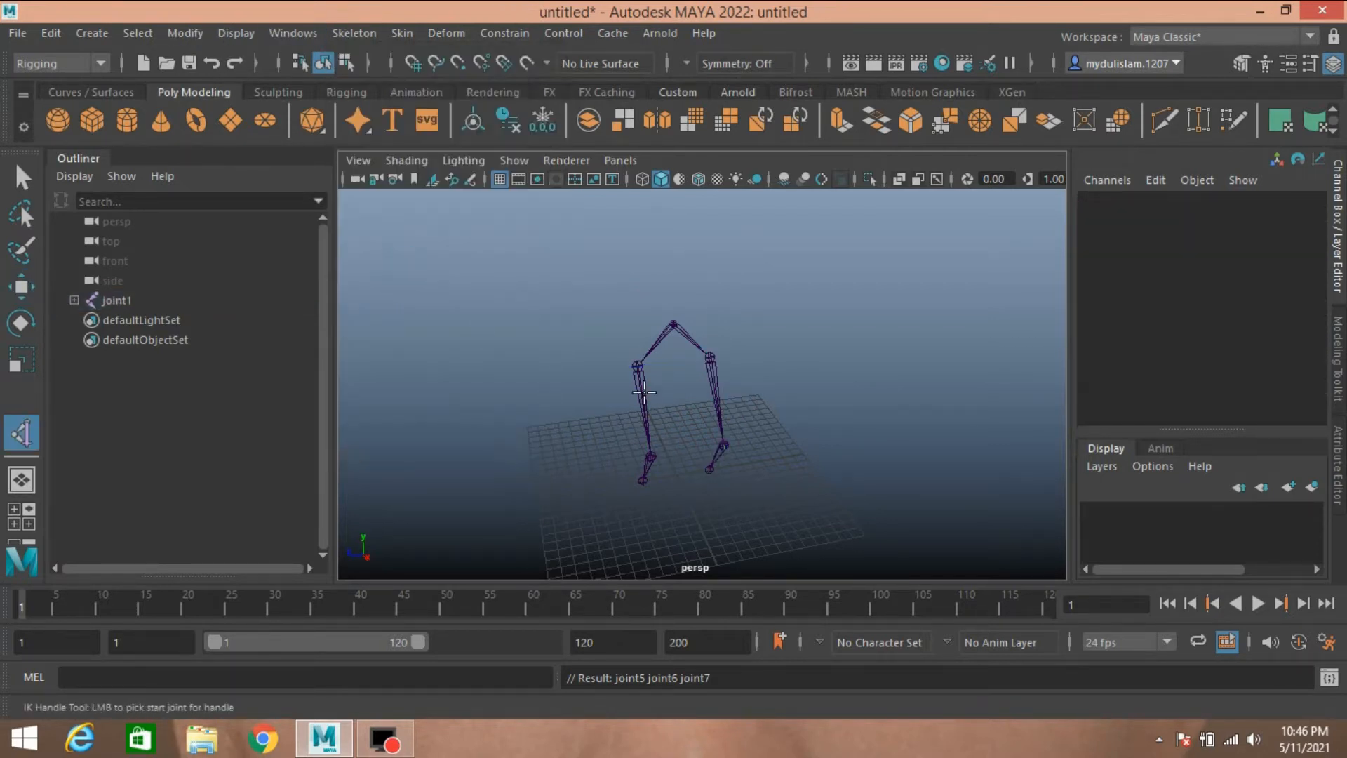
click(637, 367)
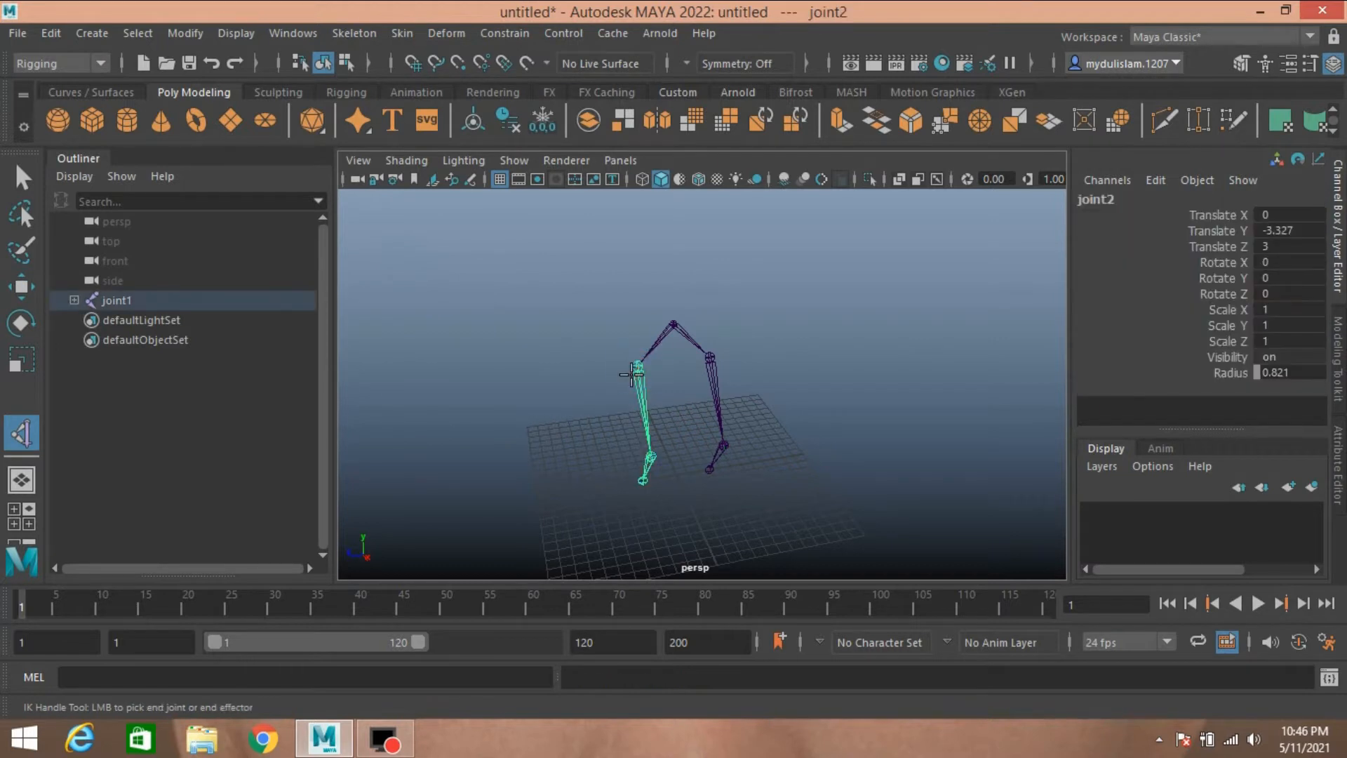
click(644, 483)
key(w)
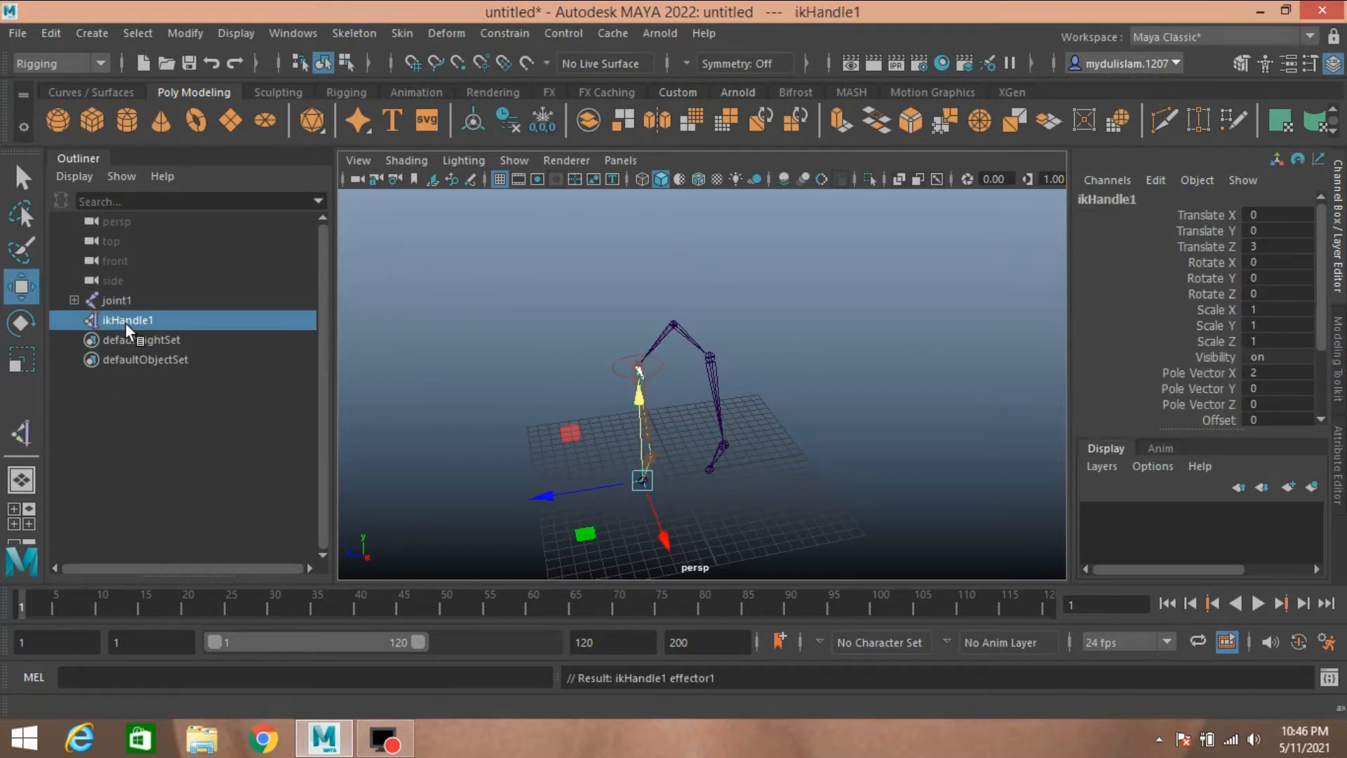
double_click(128, 323)
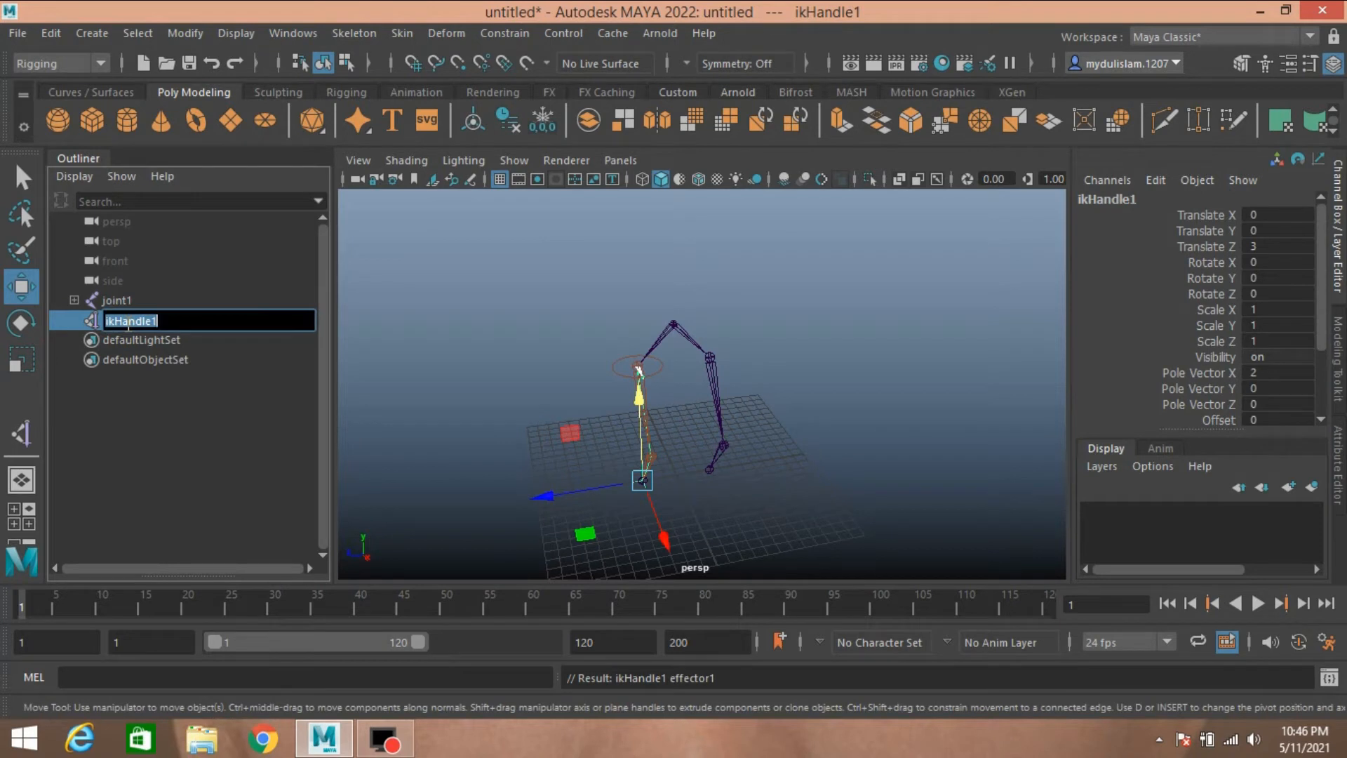
text(L_ik)
key(Return)
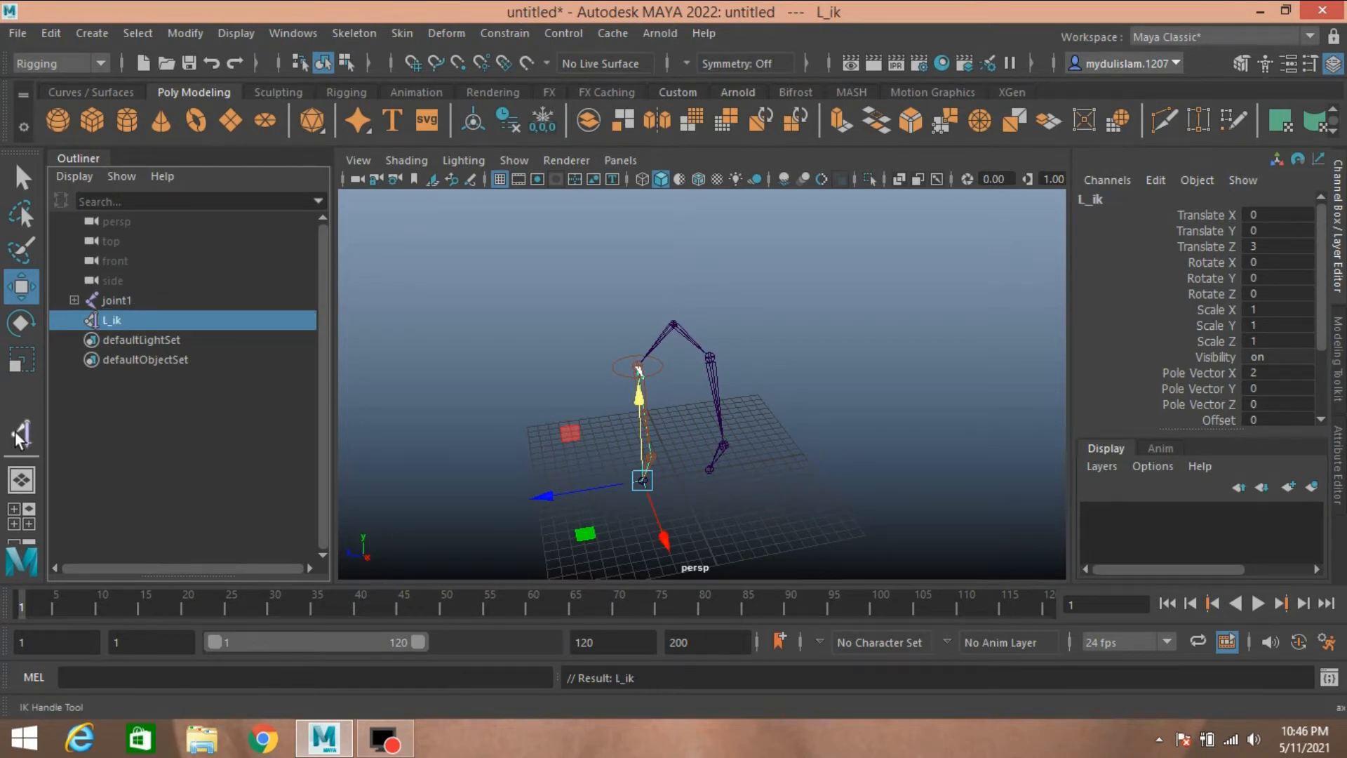
Create an IK handle from the mirrored leg's top joint to its end joint and rename it R_ik
click(20, 435)
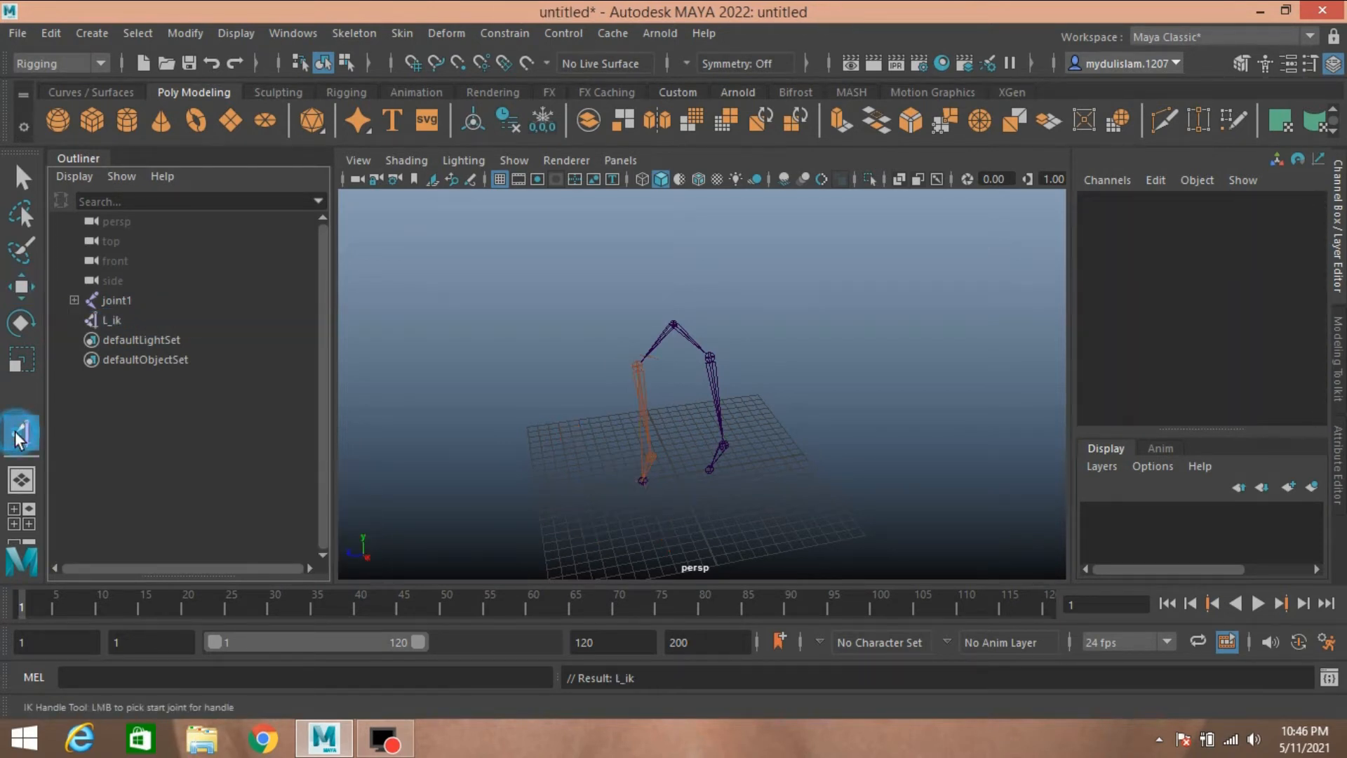
click(707, 357)
click(707, 467)
key(w)
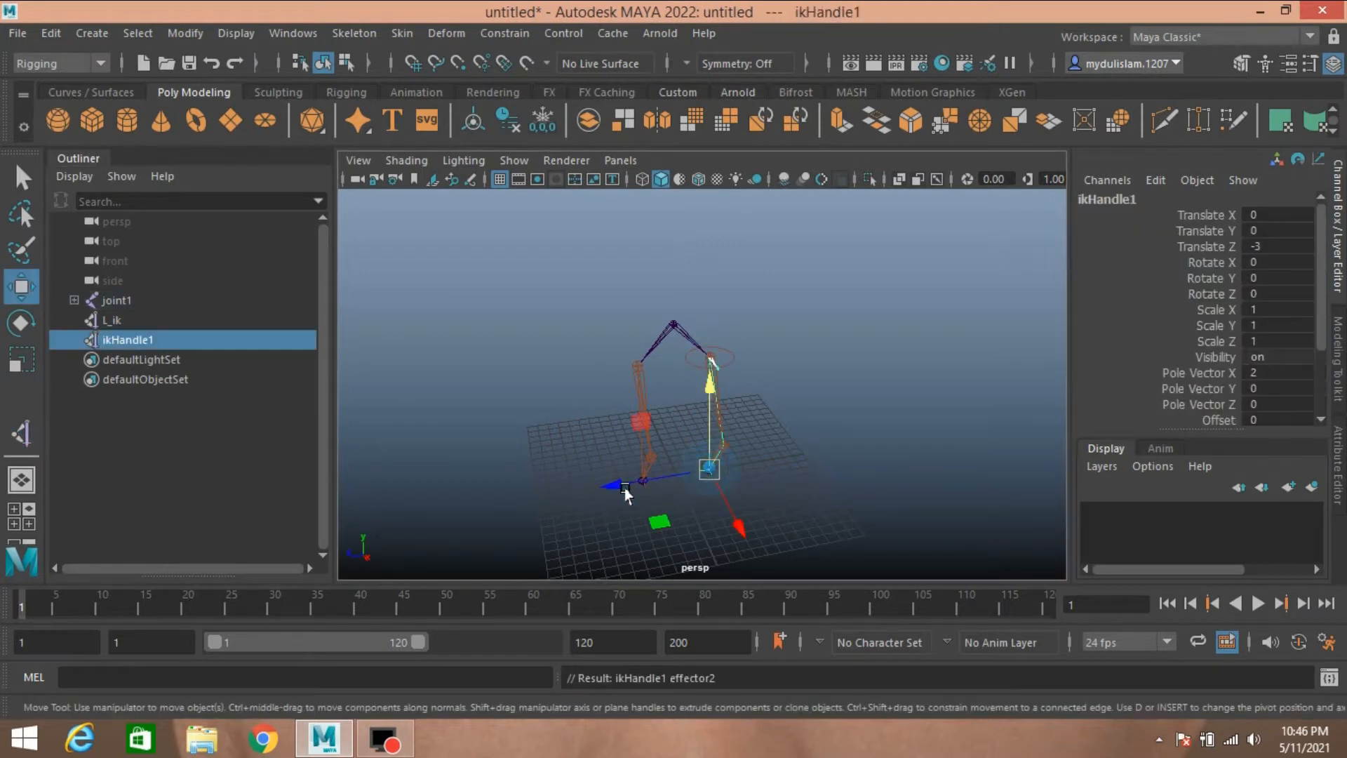
double_click(129, 341)
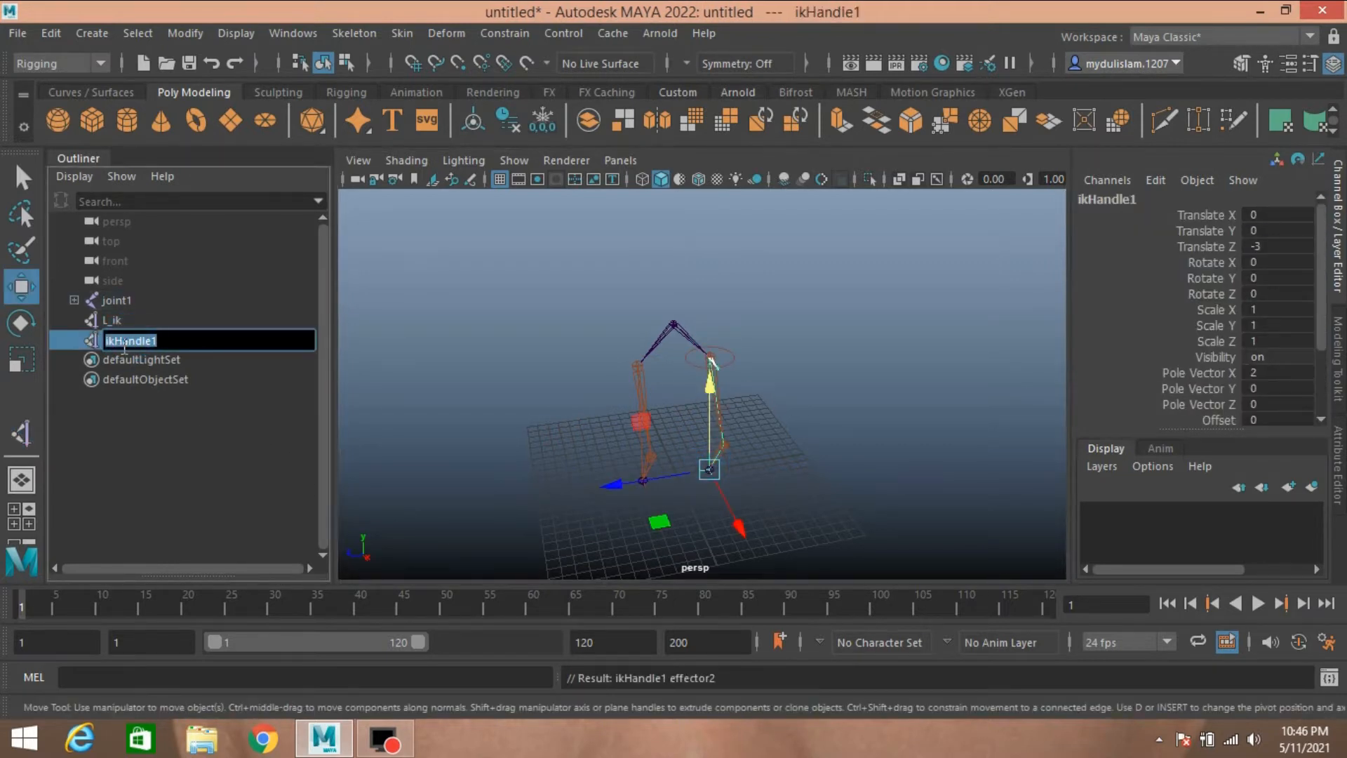
text(R_ik)
key(Return)
Create a NURBS circle, scale it uniformly to about 1.77 and snap it to the original leg's end joint
click(87, 92)
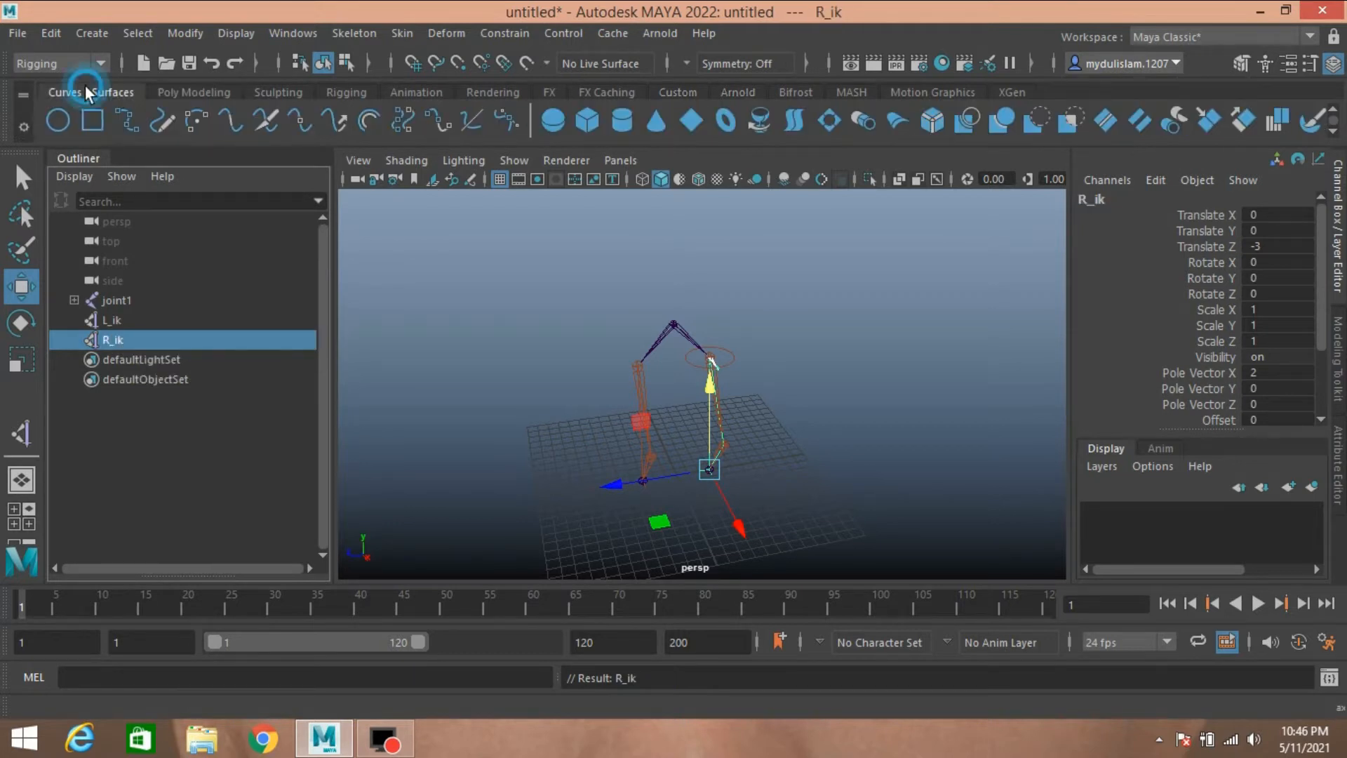
click(55, 122)
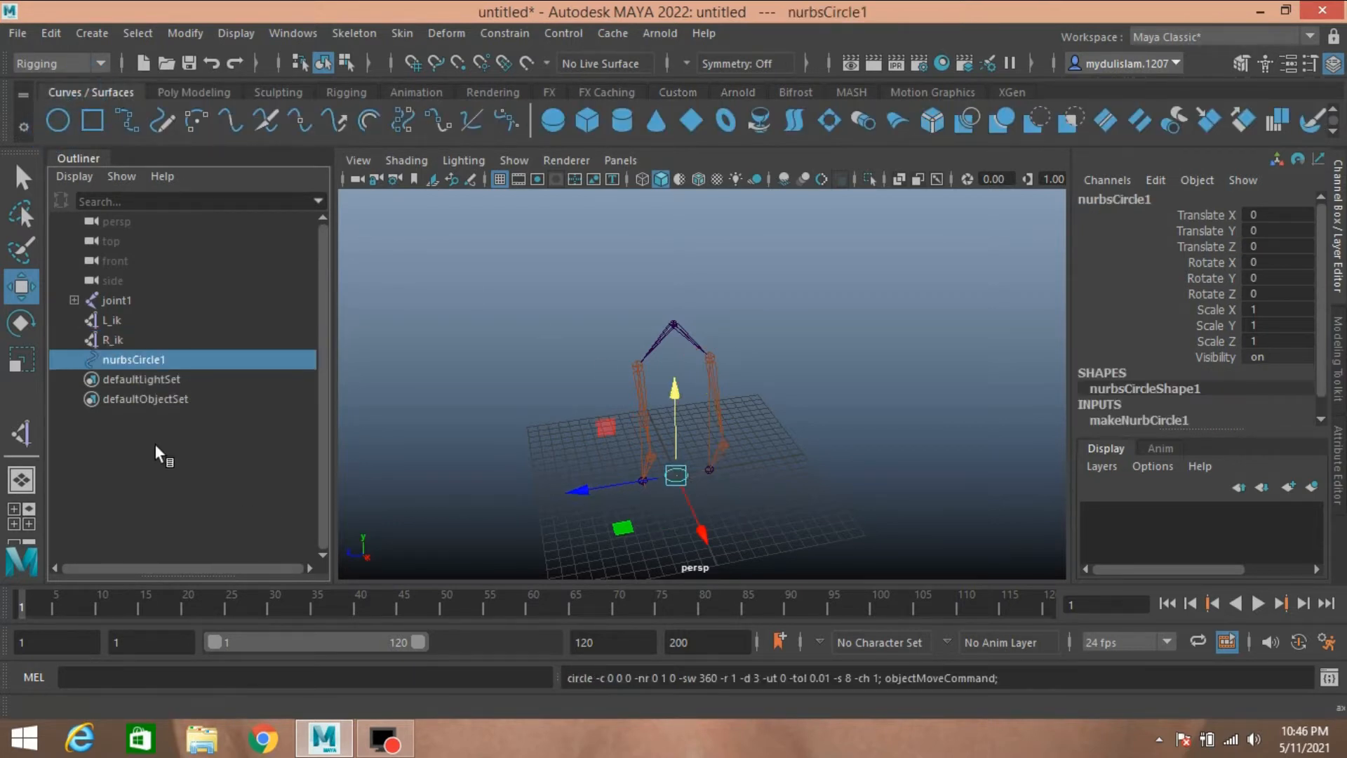
click(12, 364)
drag(672, 477, 698, 475)
click(13, 288)
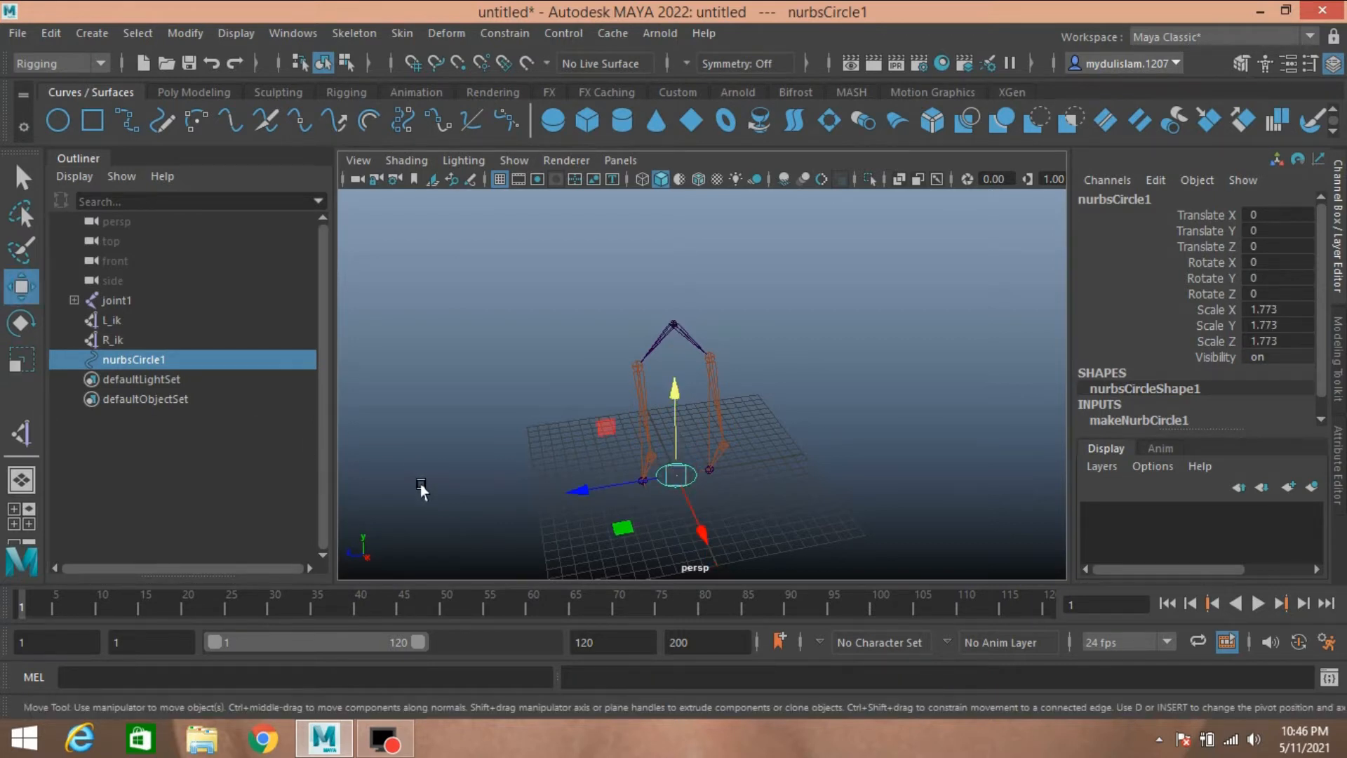
key(v)
drag(679, 477, 637, 489)
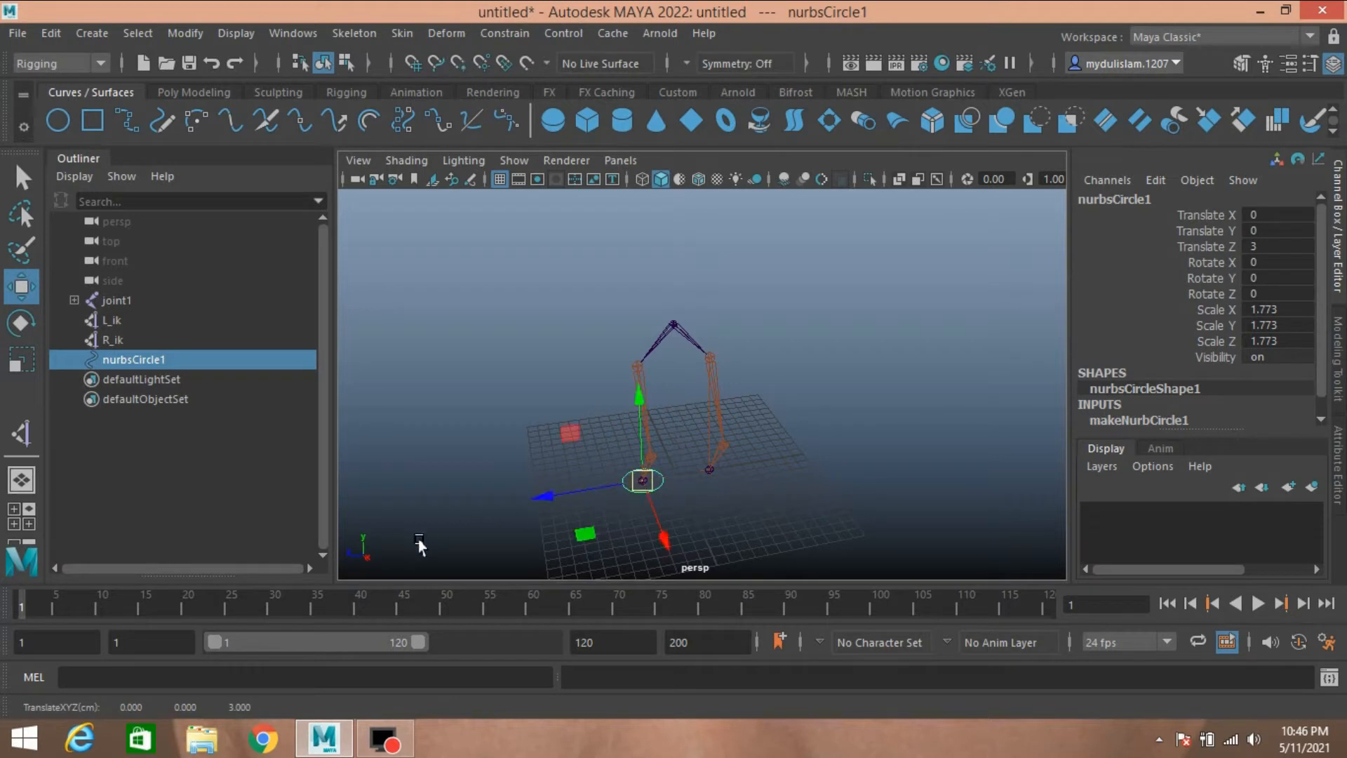
Duplicate the foot circle and snap the copy to the mirrored leg's end joint at Translate Z -3
alt+middle_drag(539, 518, 560, 474)
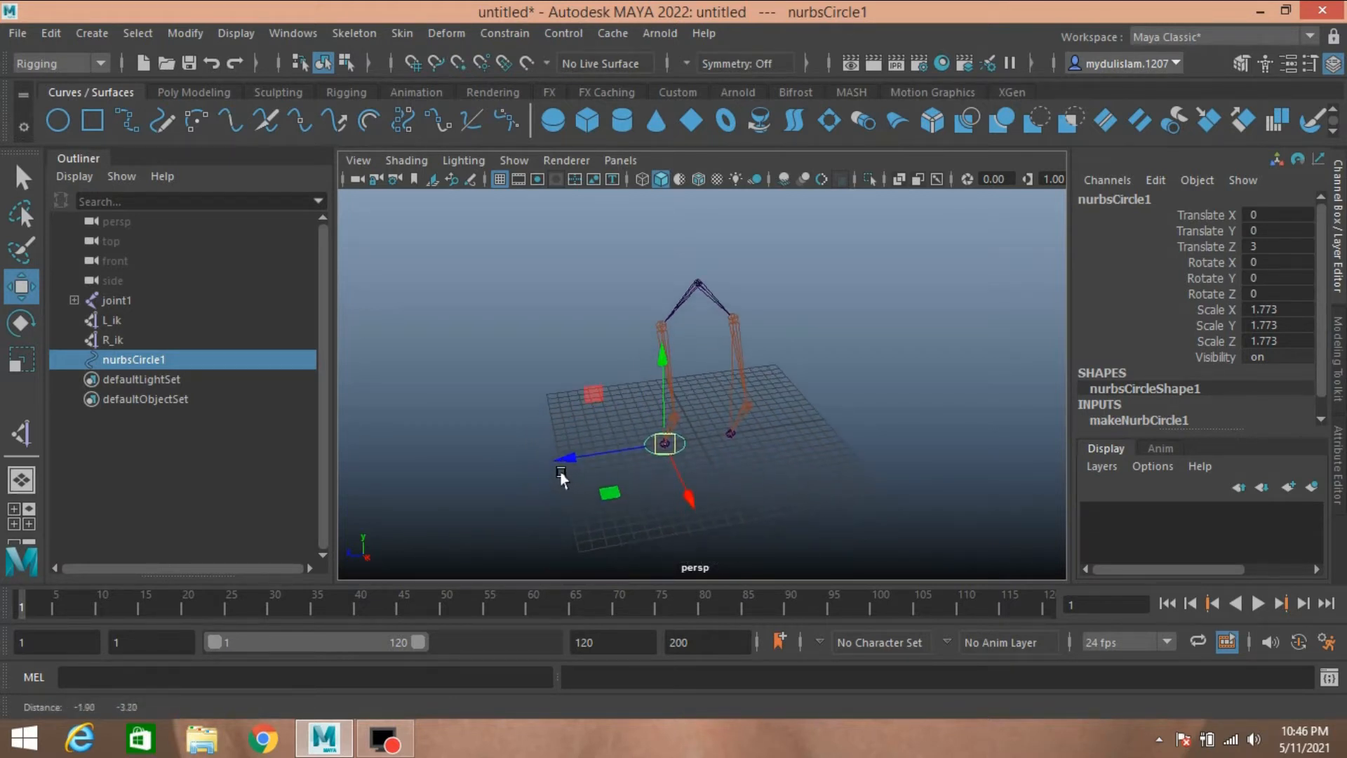
scroll(557, 463, up, 4)
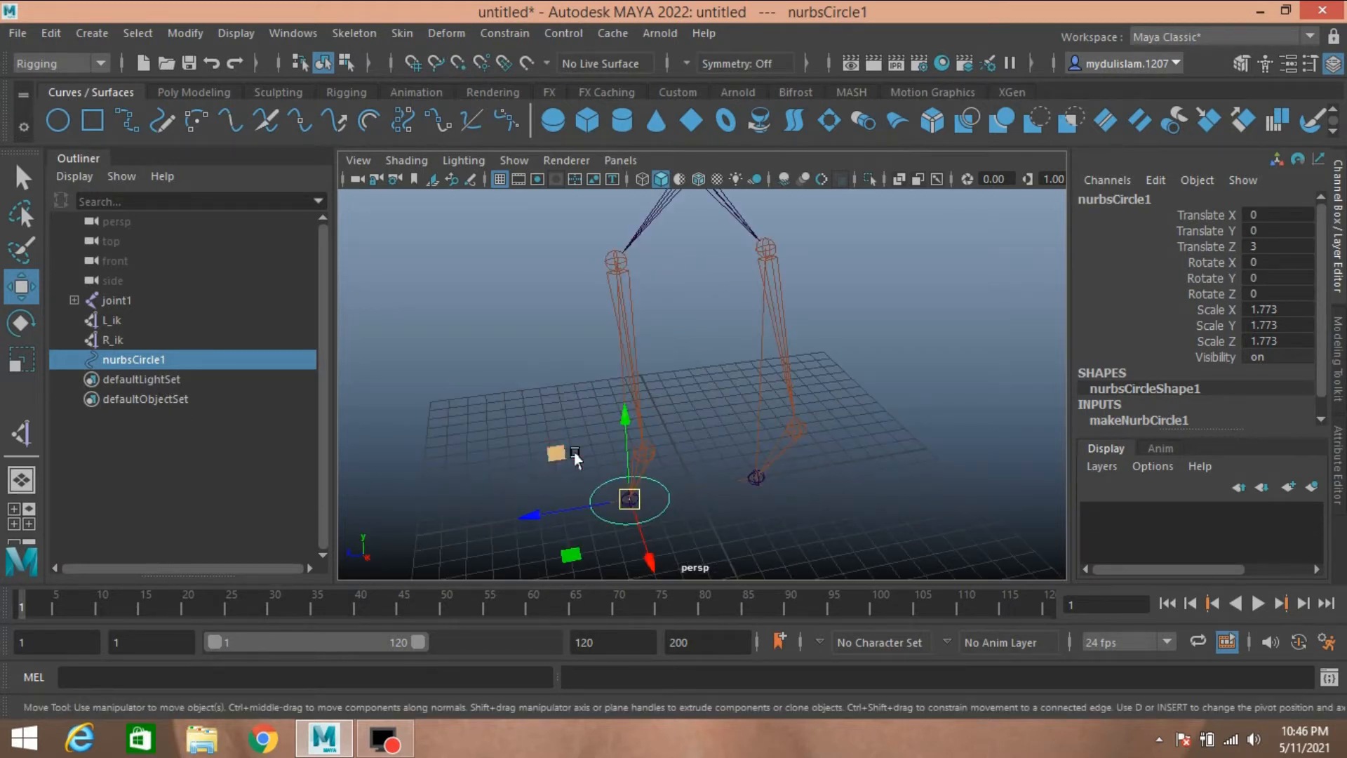
key(ctrl+d)
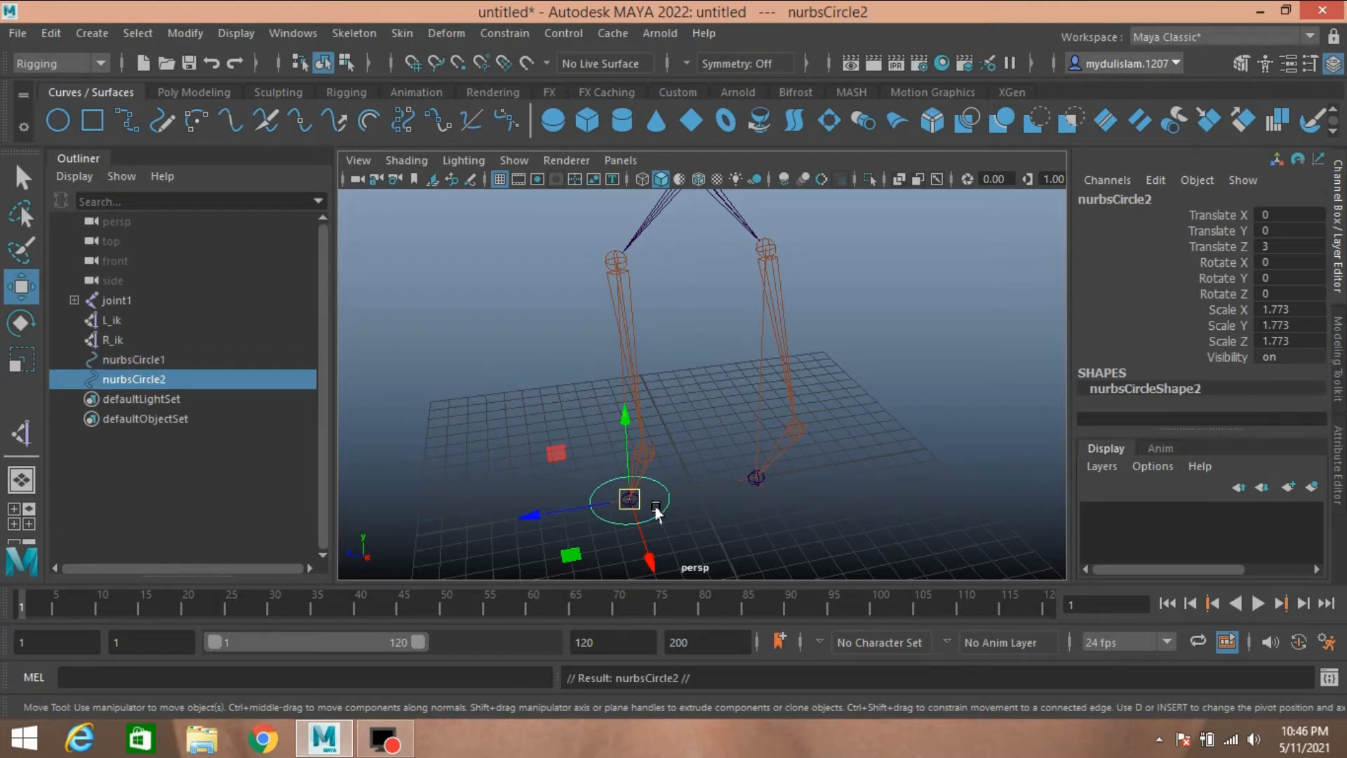
key(v)
drag(629, 503, 750, 484)
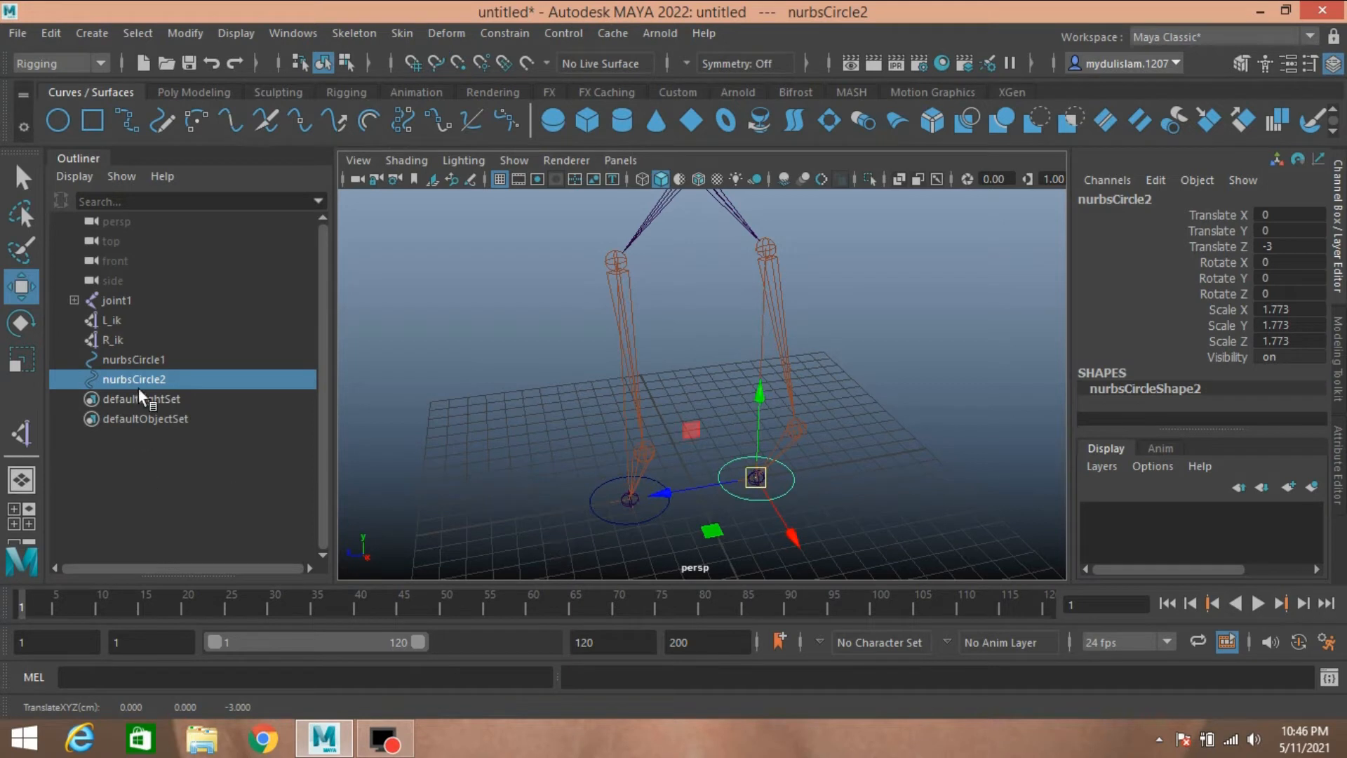
Rename the original leg's foot circle L_leg_ctrl and the mirrored leg's circle R_Leg_ctrl
double_click(137, 358)
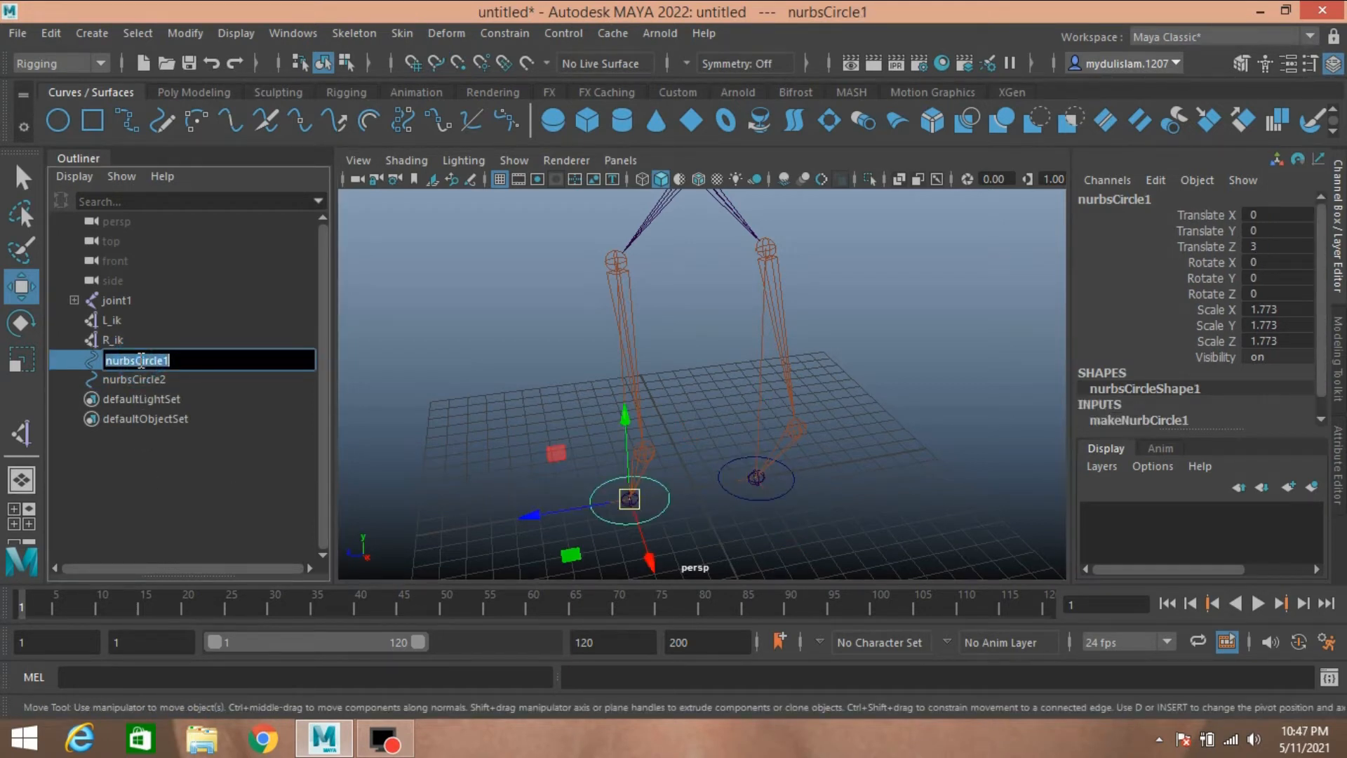
text(L_leg_ctrl)
key(Return)
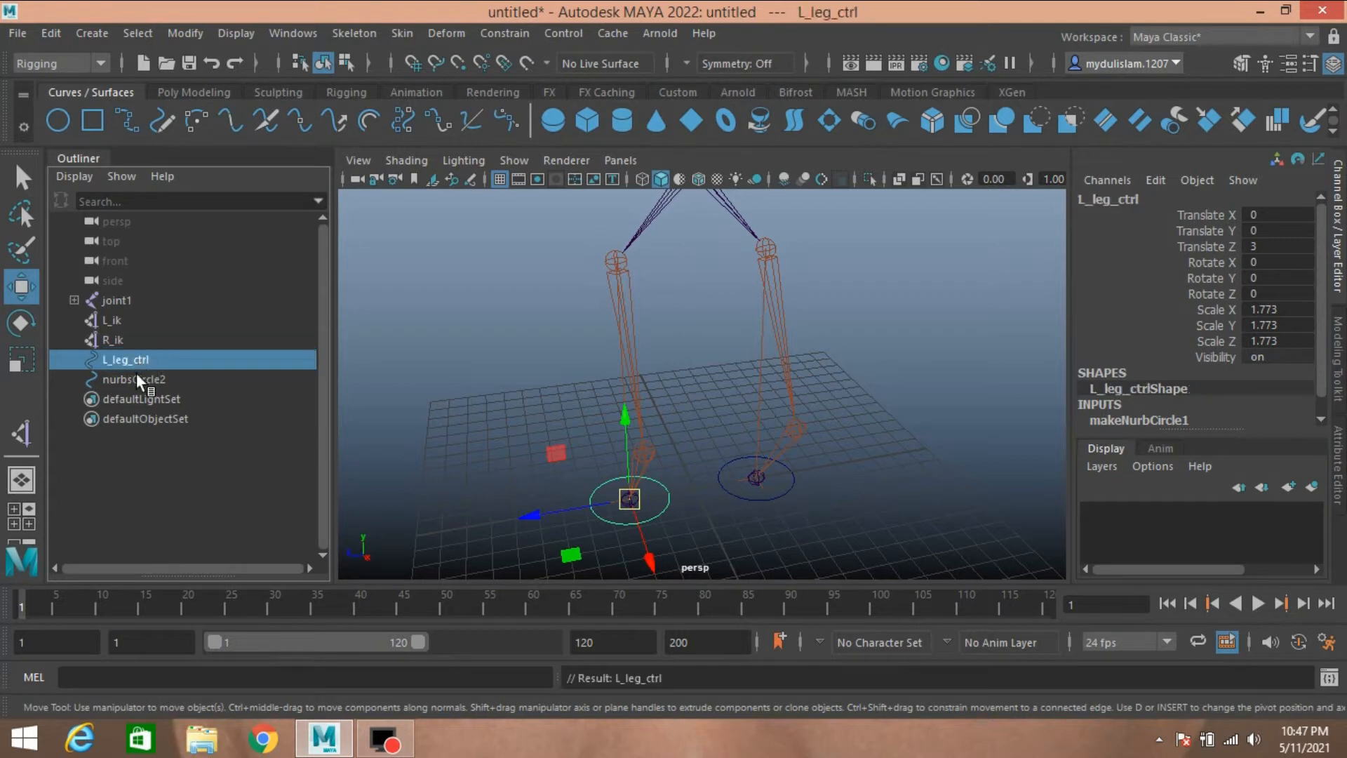
click(137, 378)
double_click(136, 374)
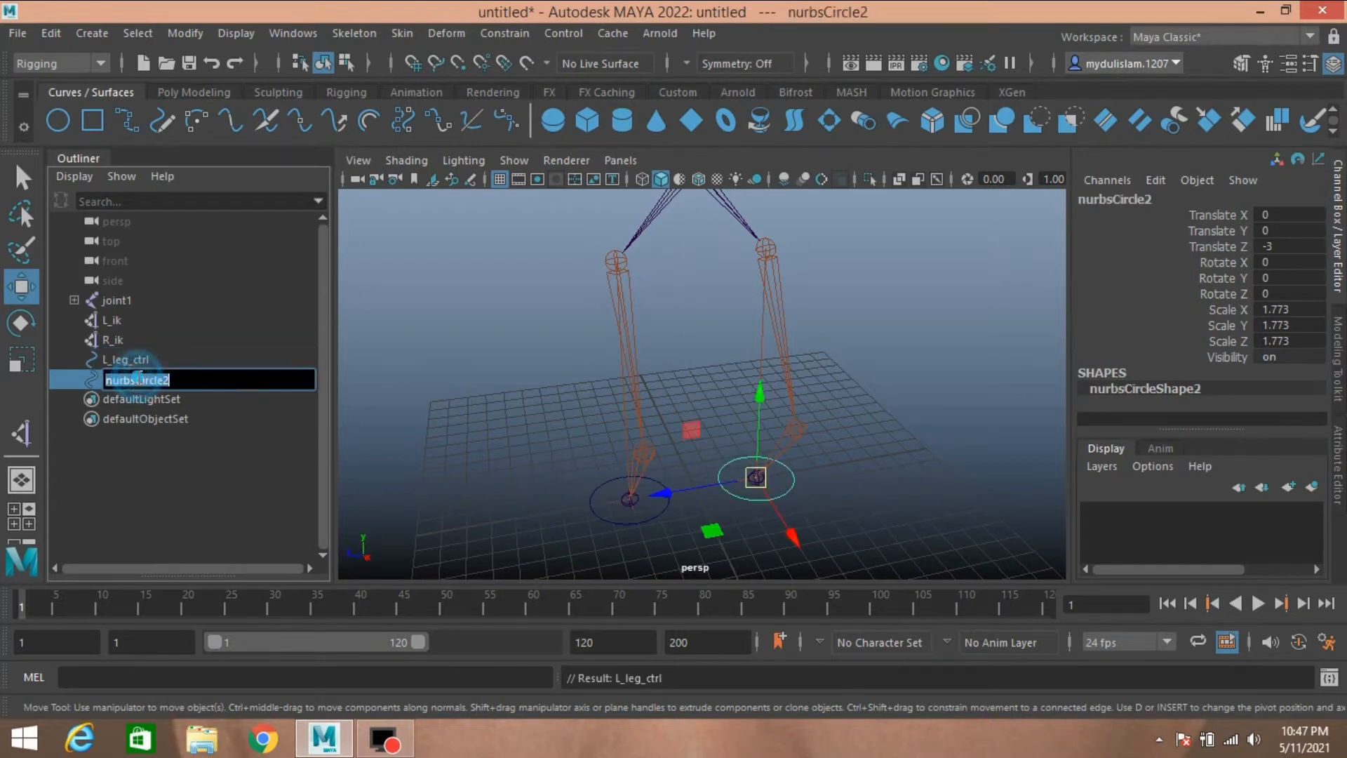
text(R_Leg_ctrl)
key(Return)
Freeze the transformations of both leg control circles together
click(134, 359)
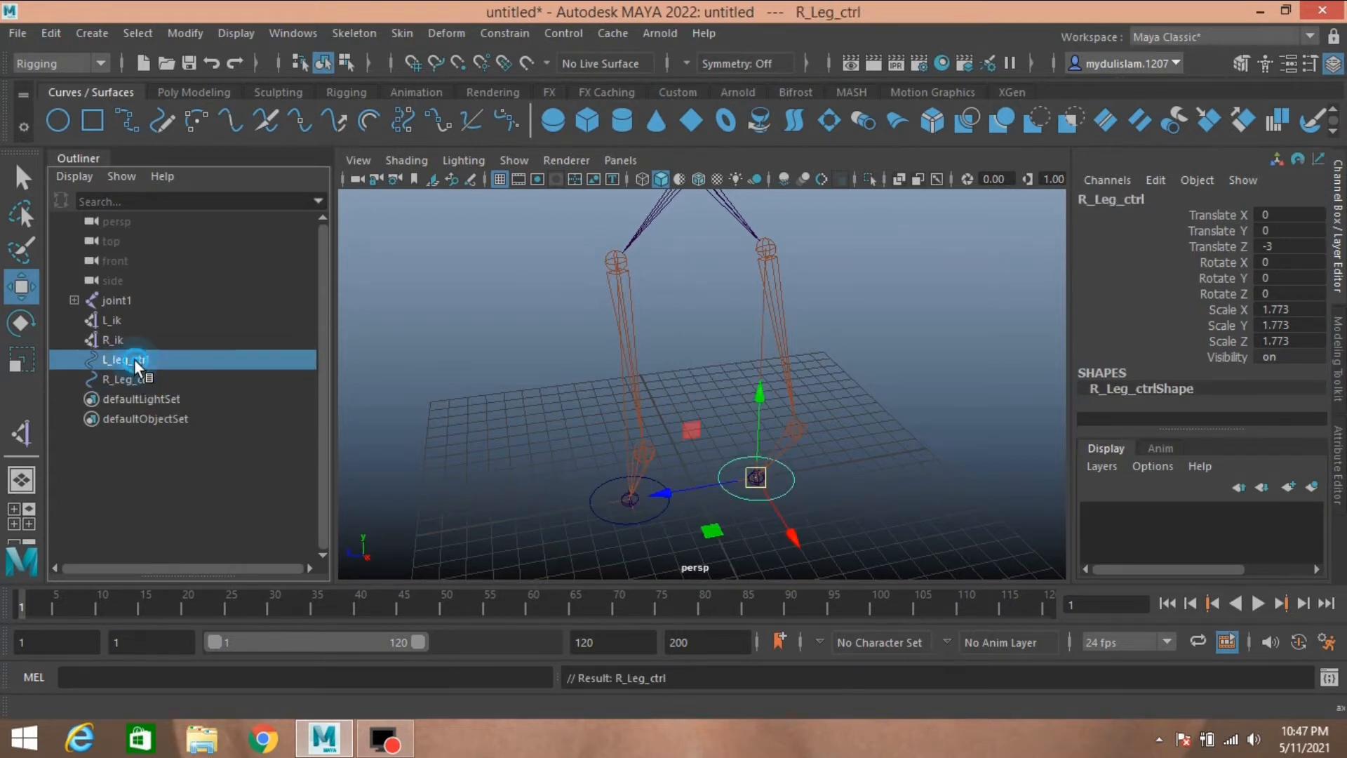
shift+click(133, 376)
click(184, 33)
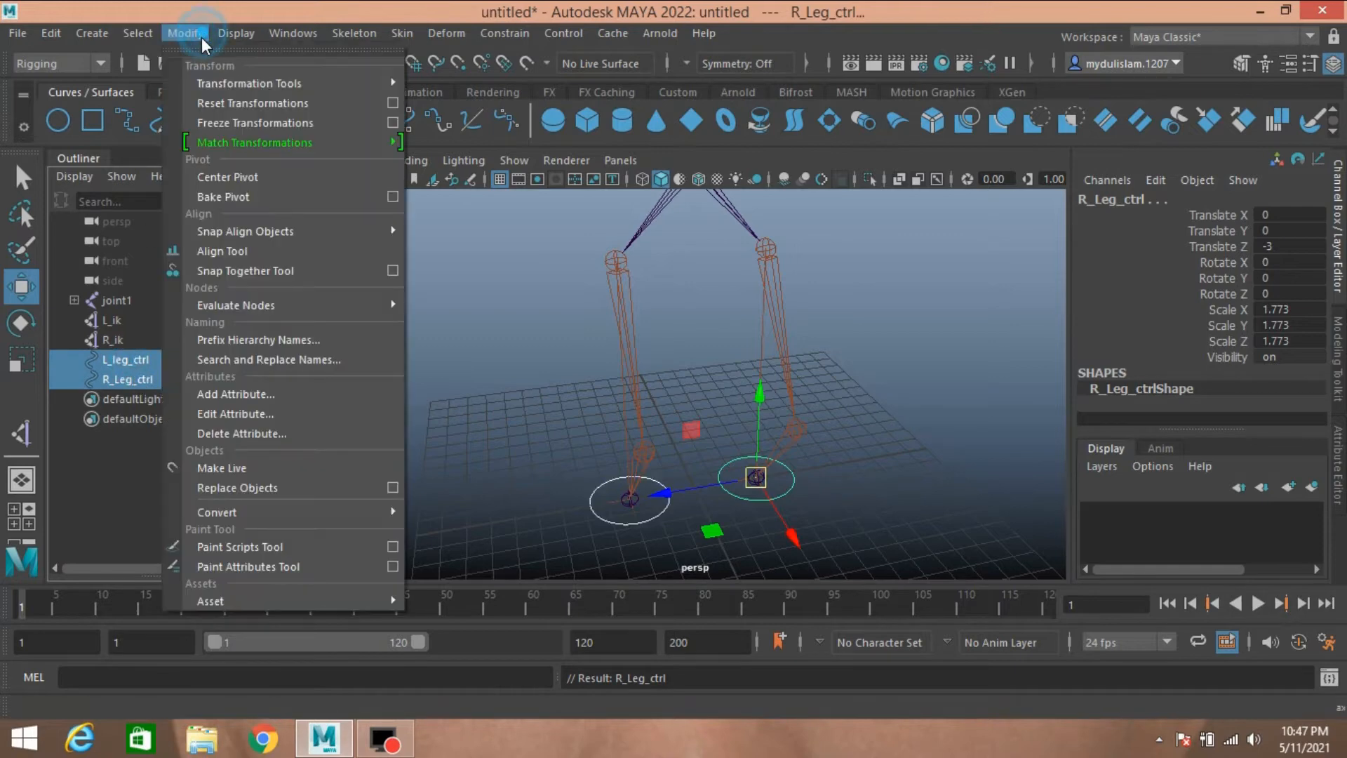
click(219, 122)
Create another NURBS circle, scale it uniformly to about 2.48 and snap it to the root joint
scroll(664, 428, down, 3)
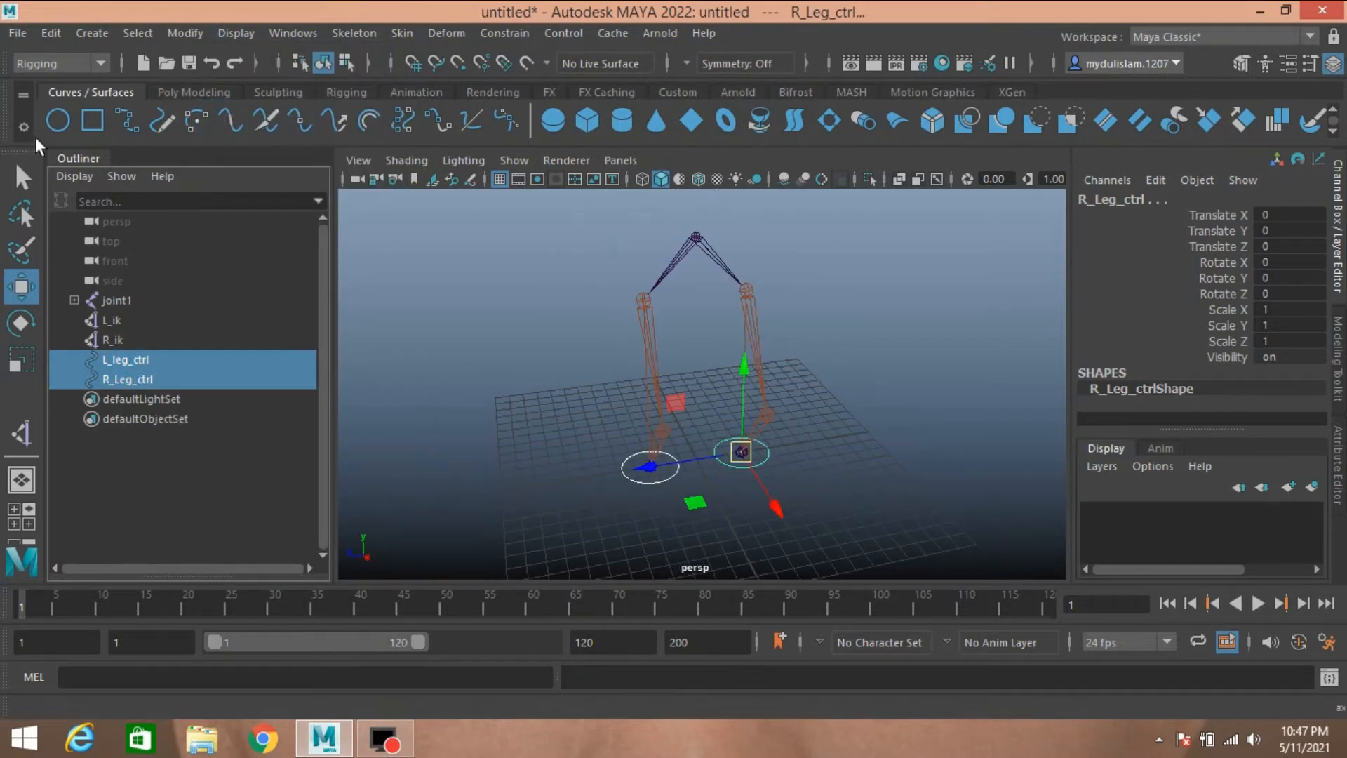
click(57, 122)
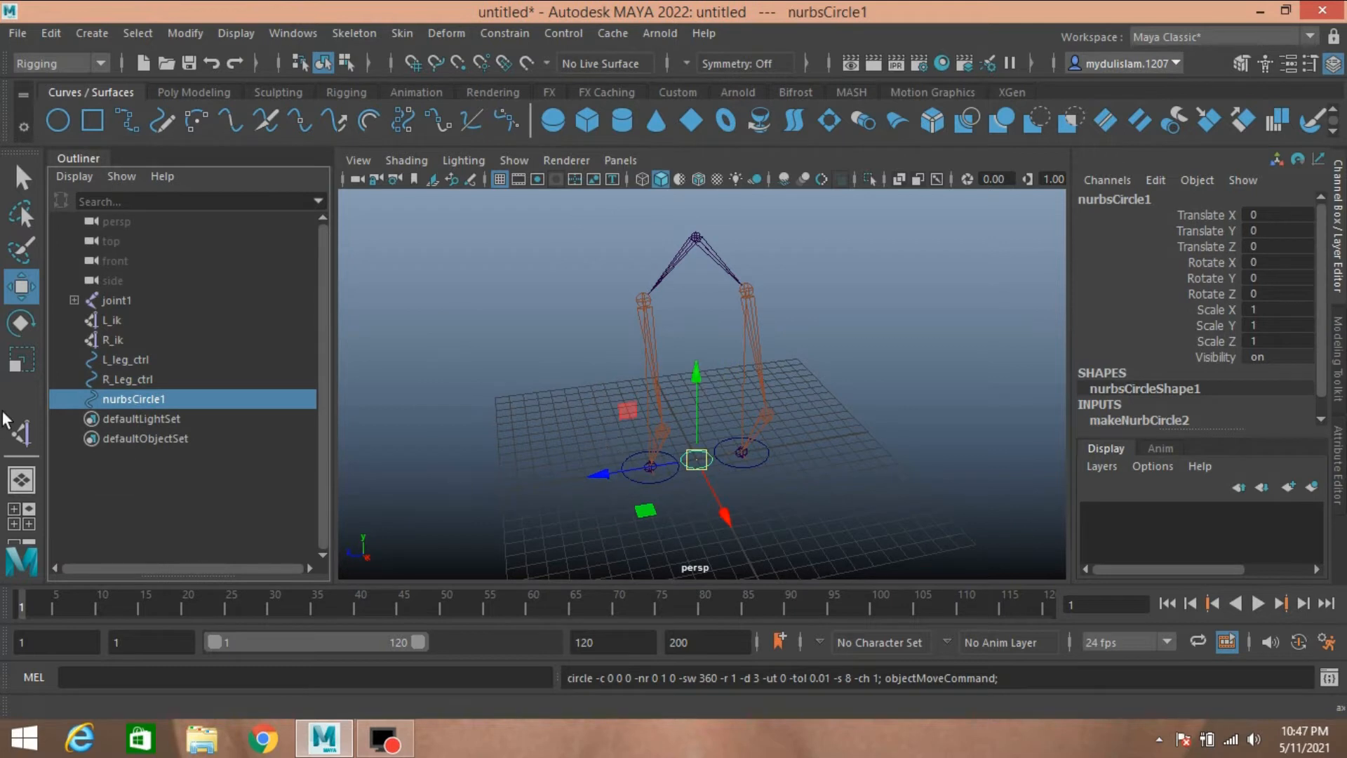
key(r)
drag(694, 459, 744, 457)
click(21, 288)
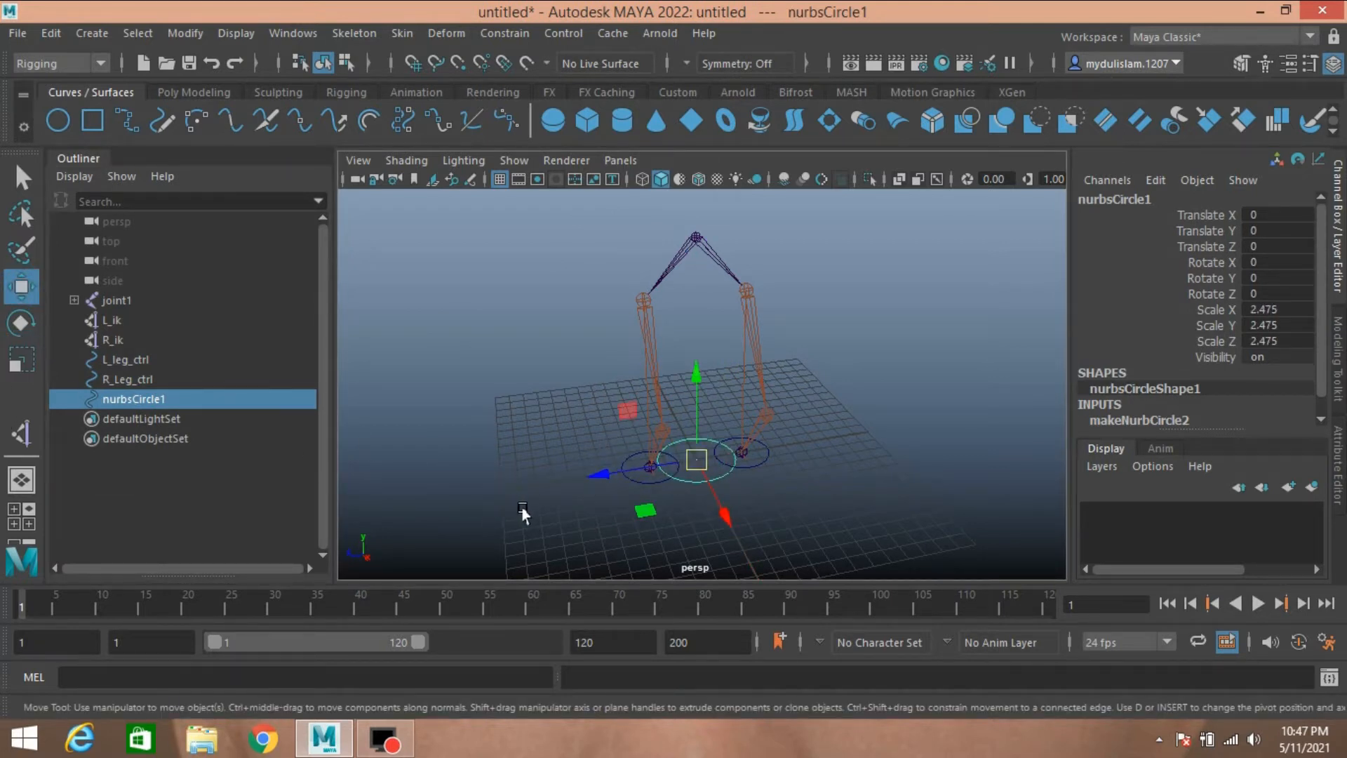
drag(694, 460, 644, 259)
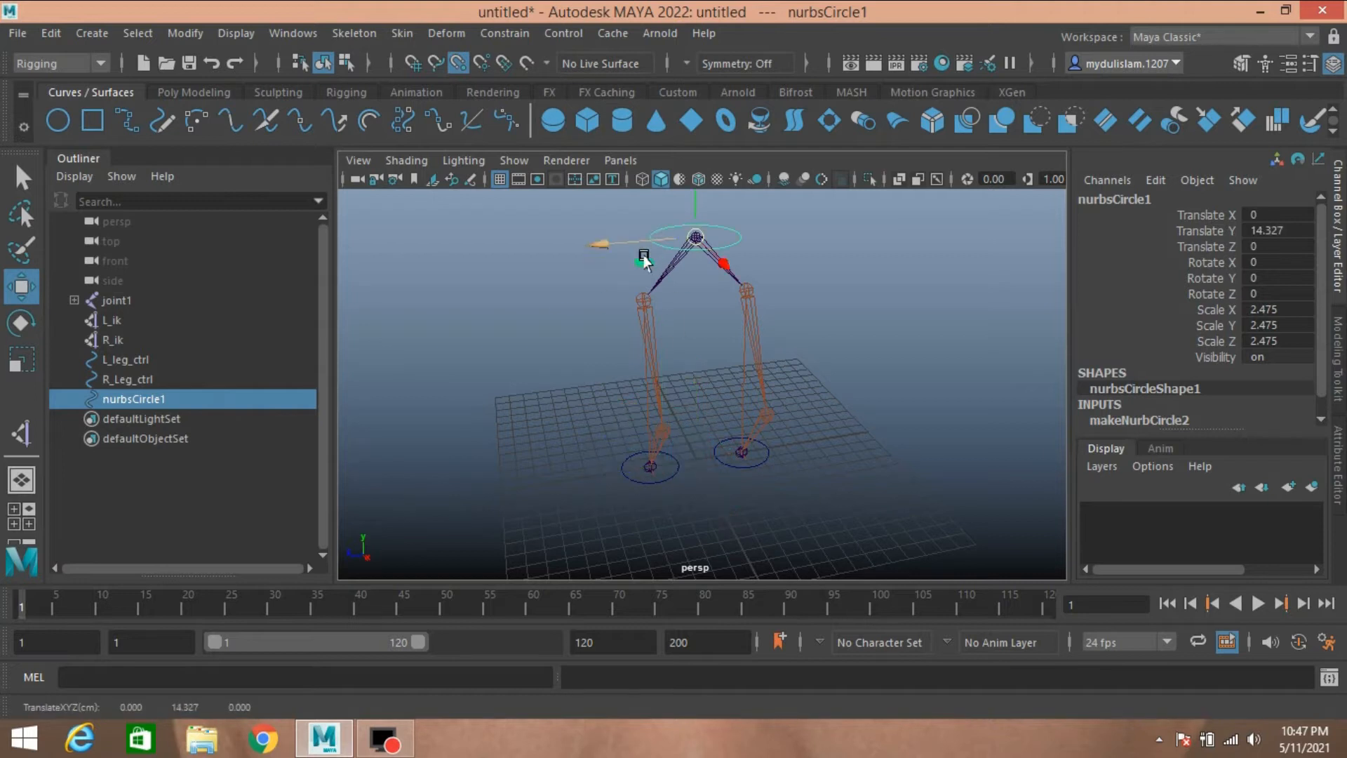
Rename the circle at the root joint main_ctrl
double_click(120, 397)
key(BackSpace)
text(m)
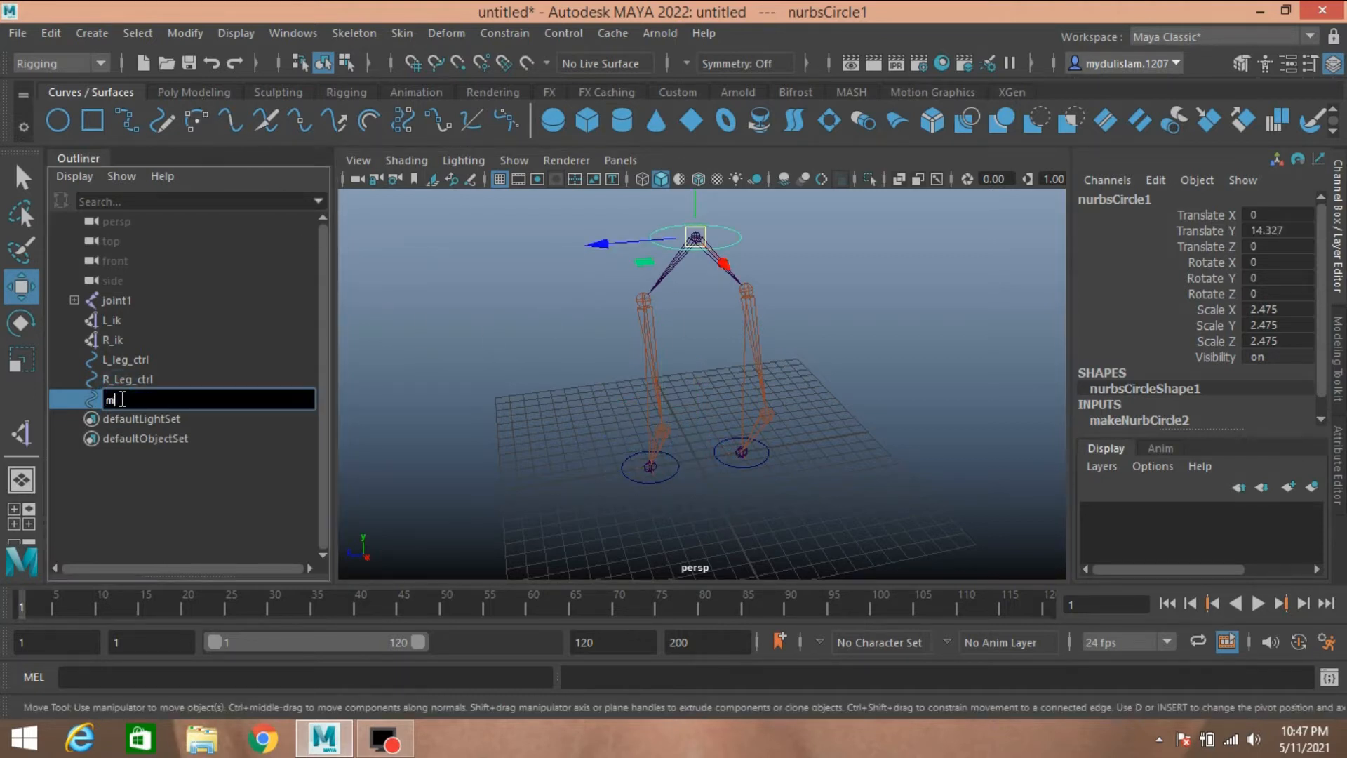
text(ain_ctrl)
key(Return)
Freeze the transformations of main_ctrl and put it in its own group
click(184, 33)
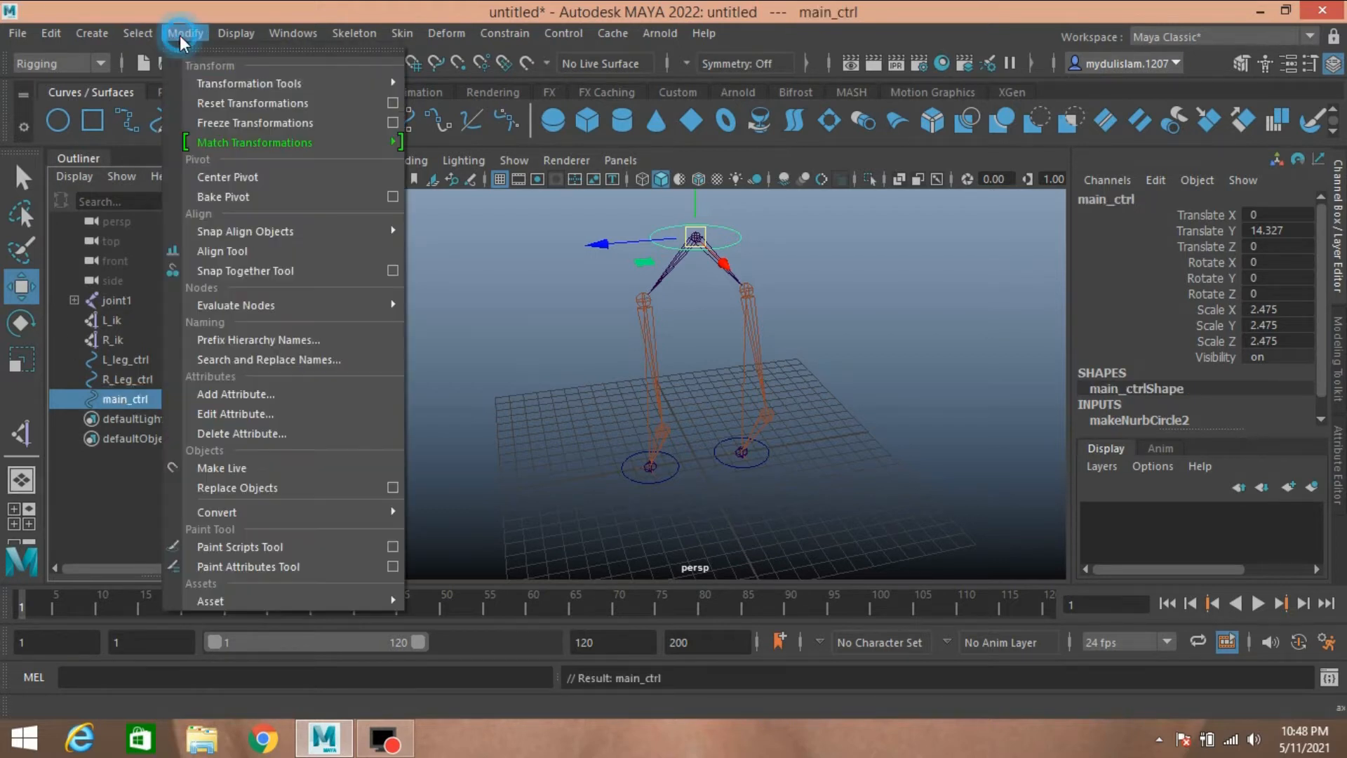
click(204, 120)
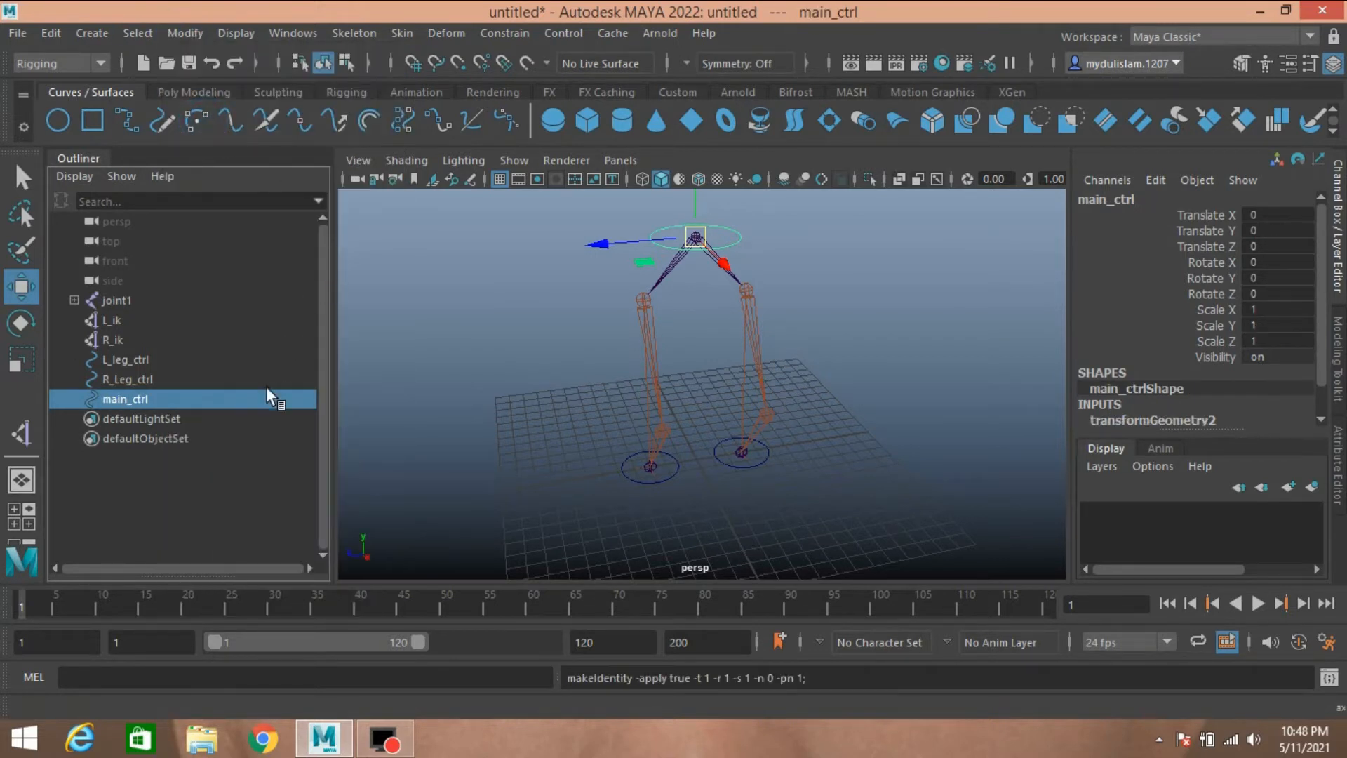
key(ctrl+g)
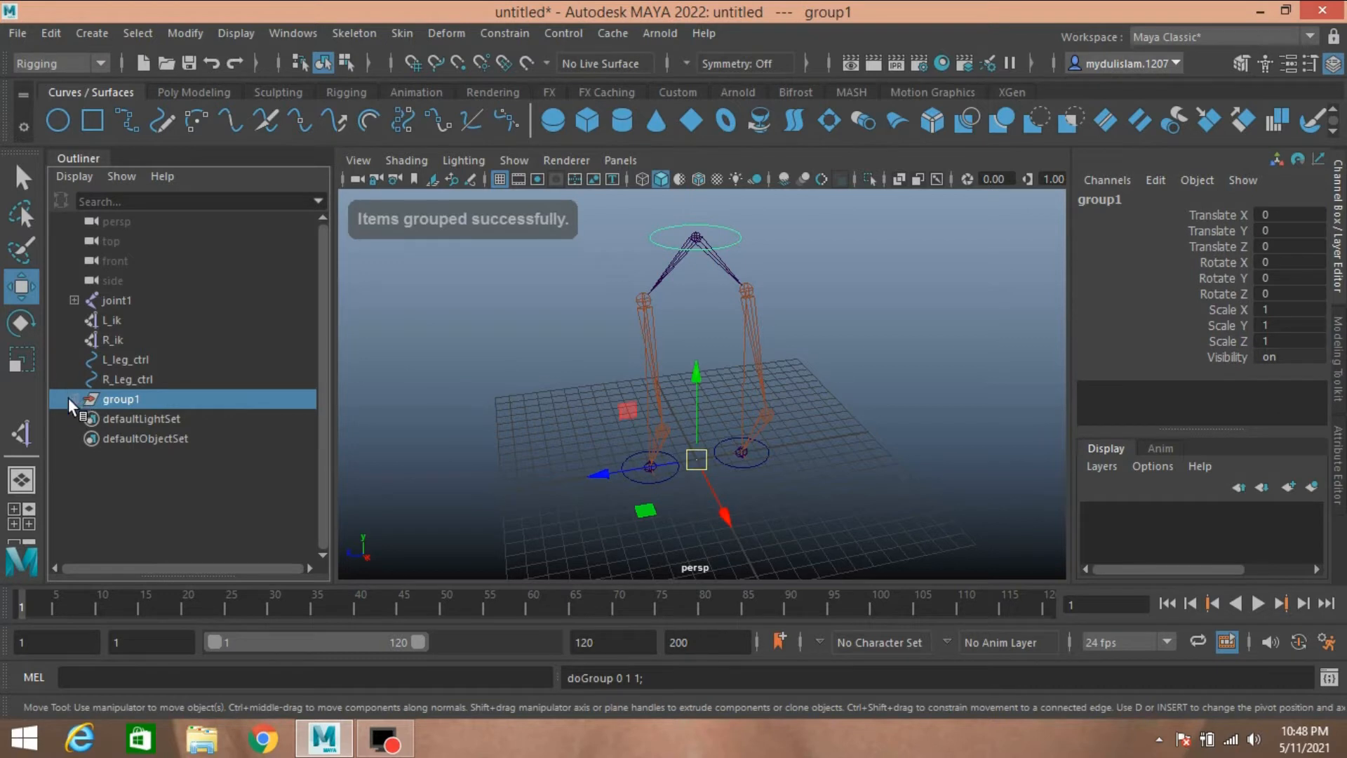
Rename the new group holding the main_ctrl circle as main_ctrl_grp
click(73, 399)
double_click(120, 398)
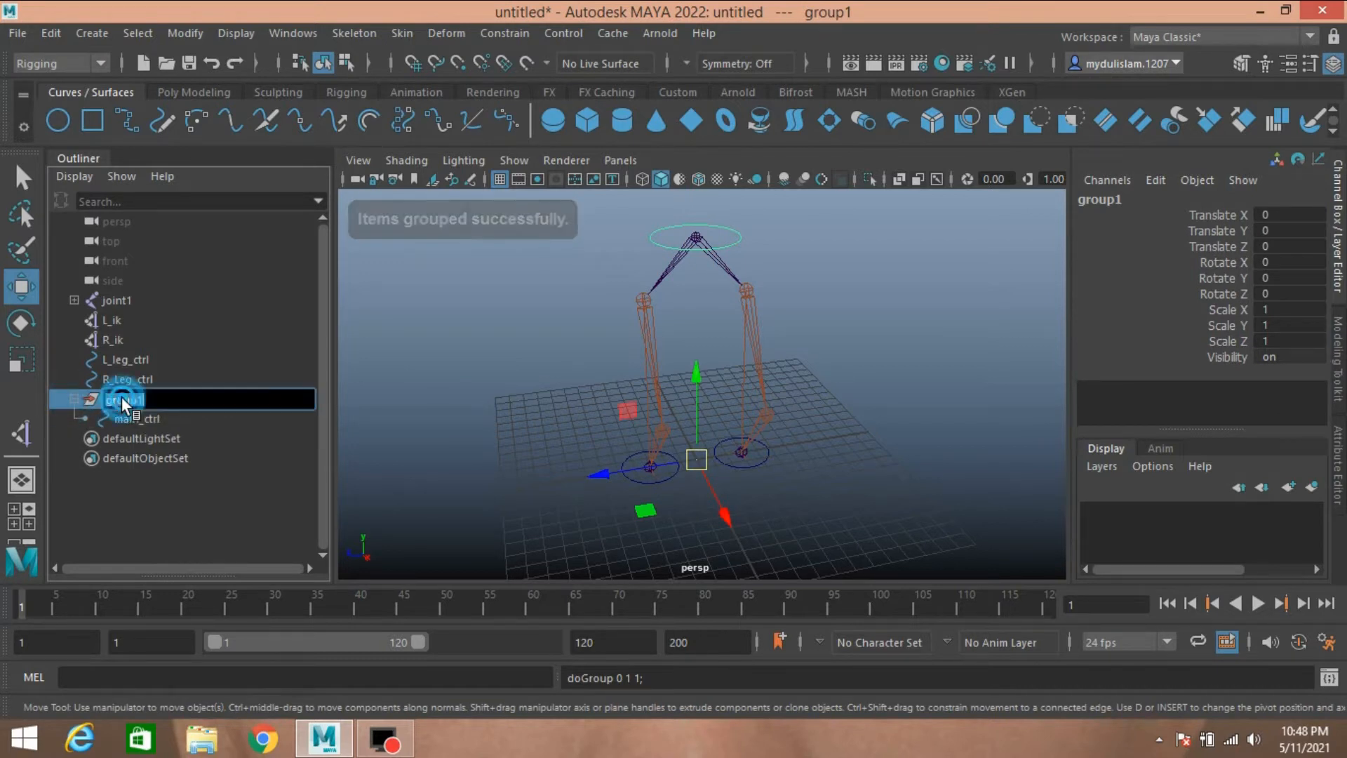
text(main_ctrl_grp)
key(Return)
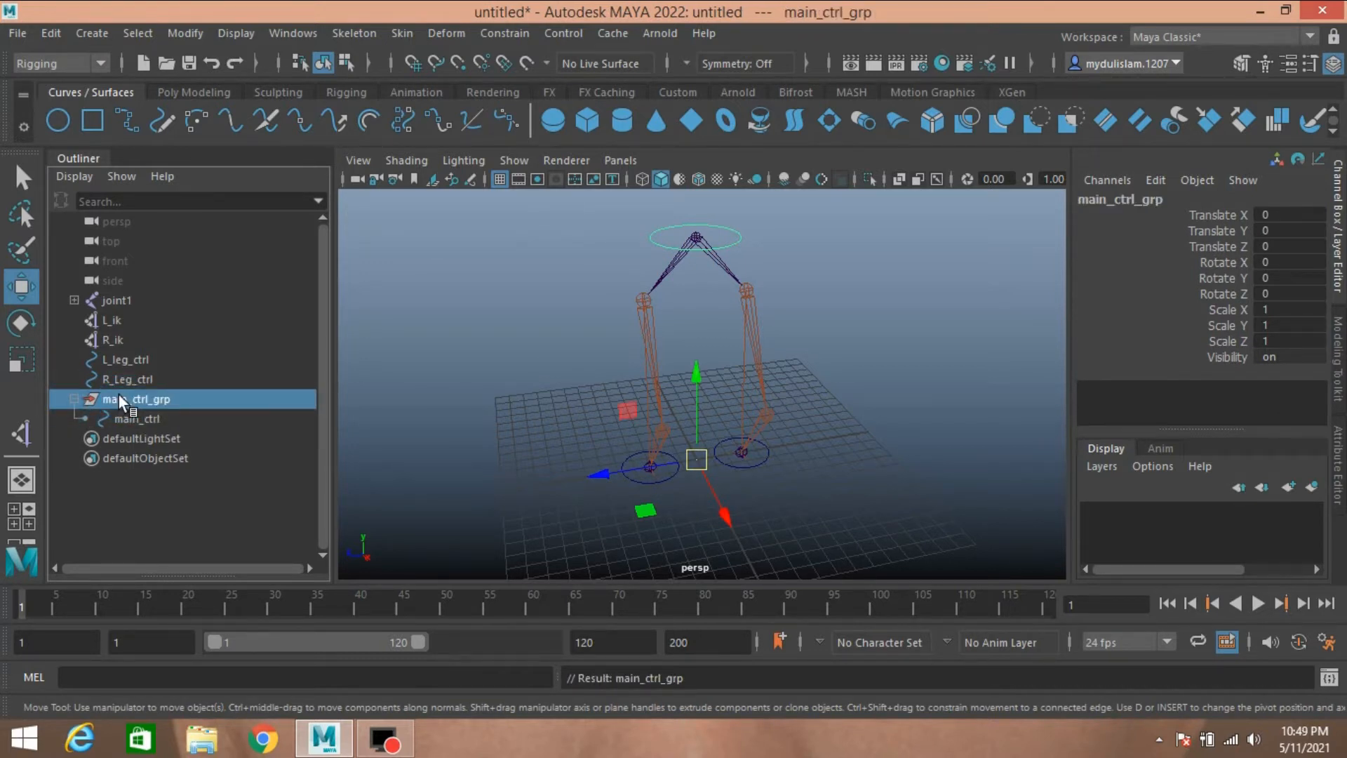
Put main_ctrl_grp inside another group and name that parent group maingrp
key(ctrl+g)
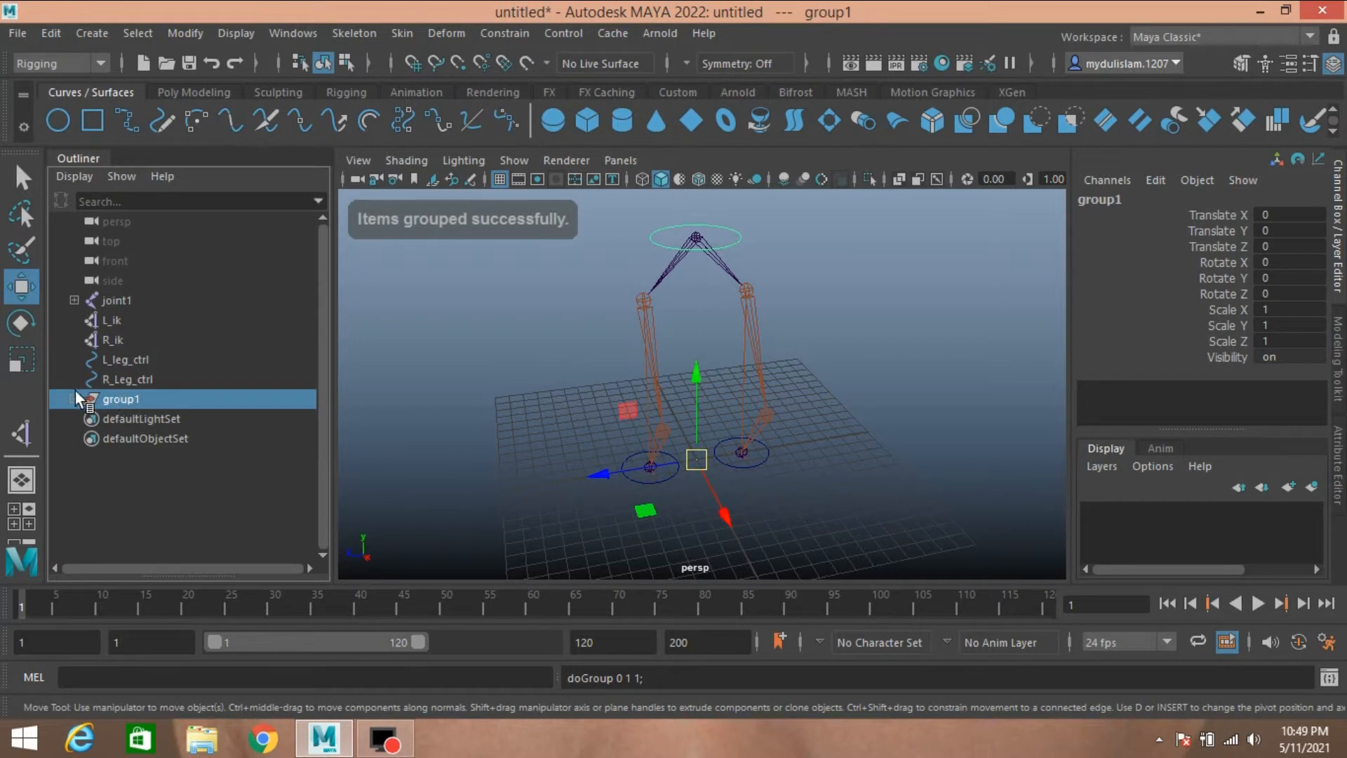
double_click(119, 400)
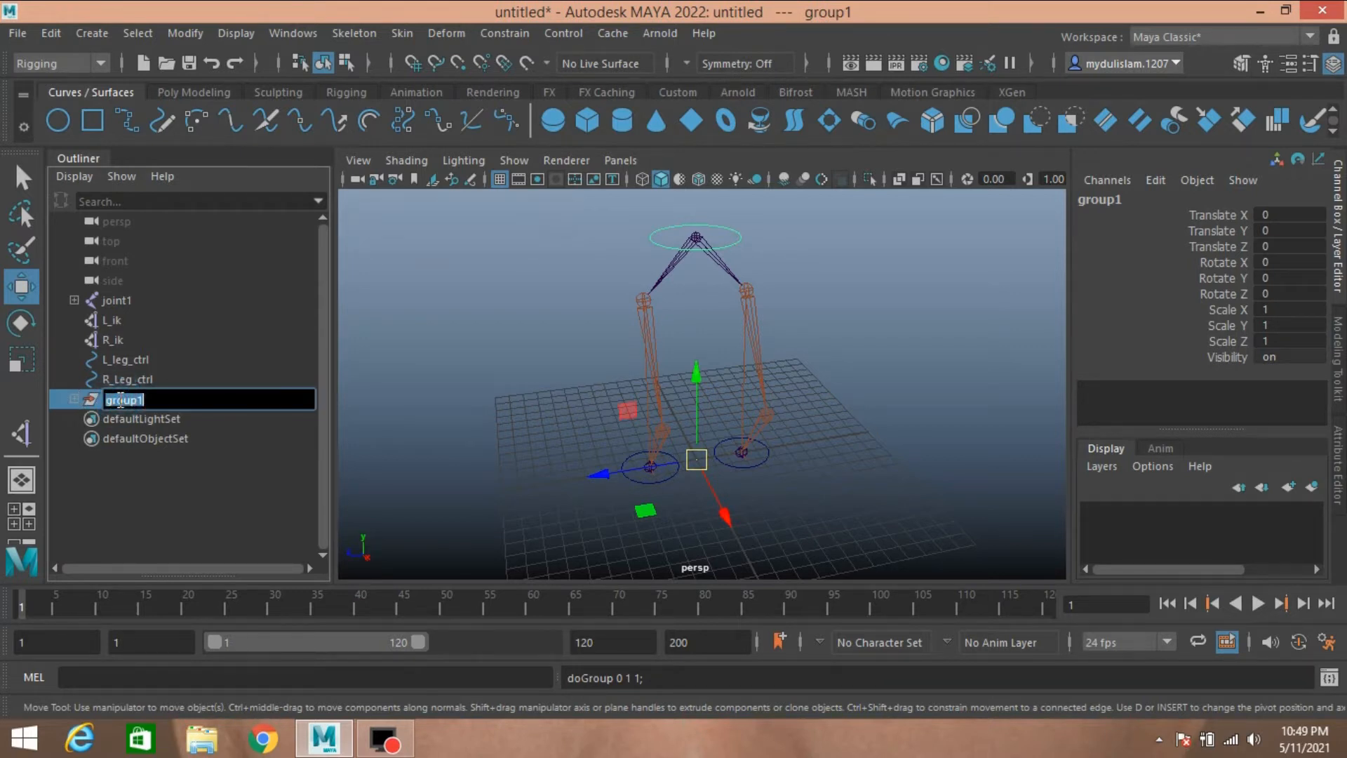
text(maingrp)
key(Return)
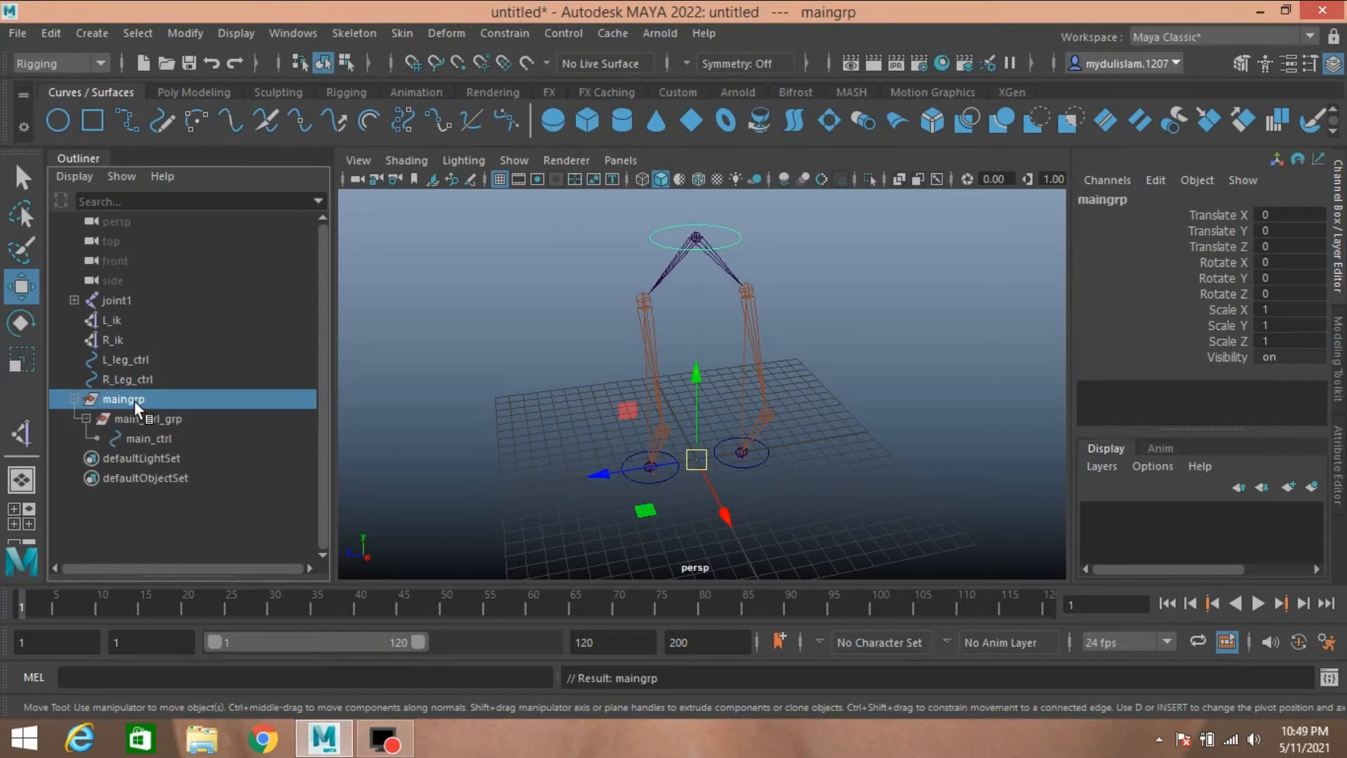
Match the pivots of maingrp and main_ctrl_grp to main_ctrl, and check each one's pivot at the root joint
drag(136, 405, 140, 419)
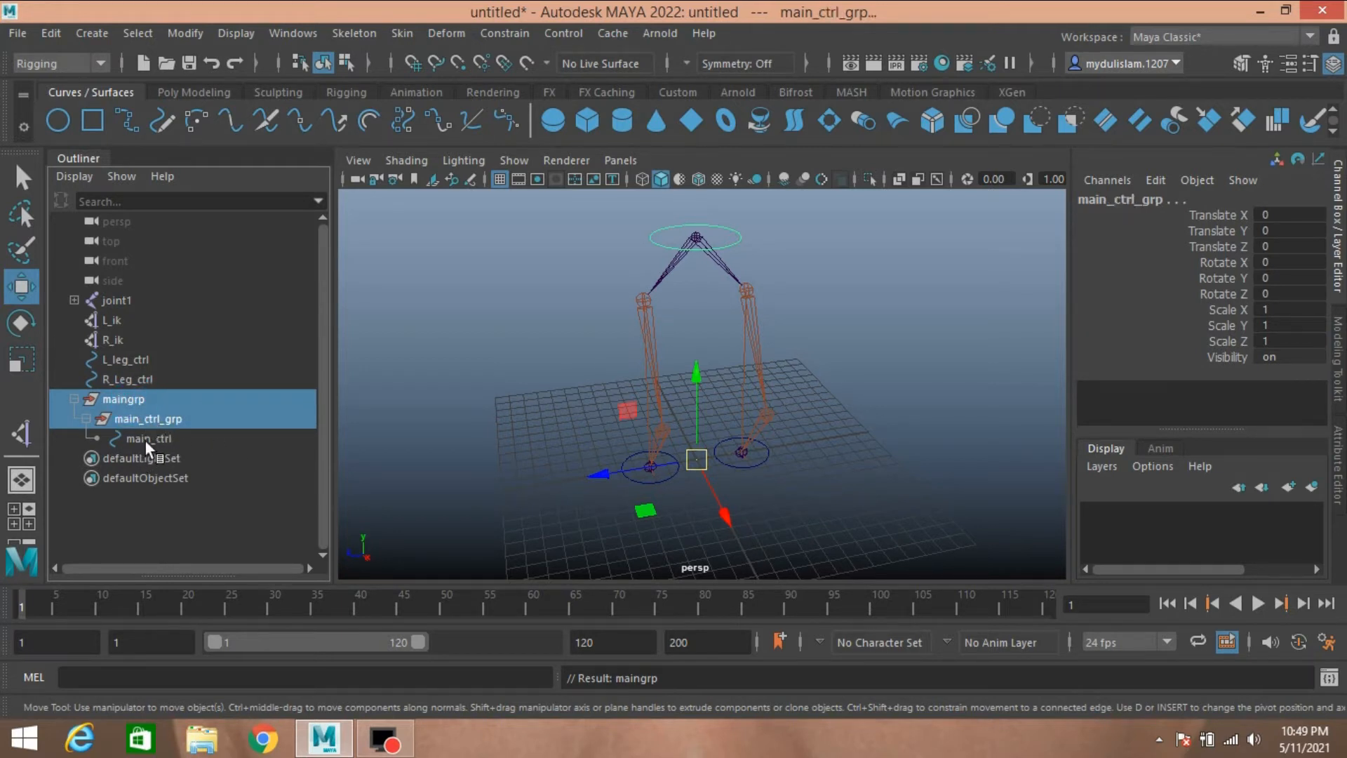
shift+click(145, 439)
click(185, 35)
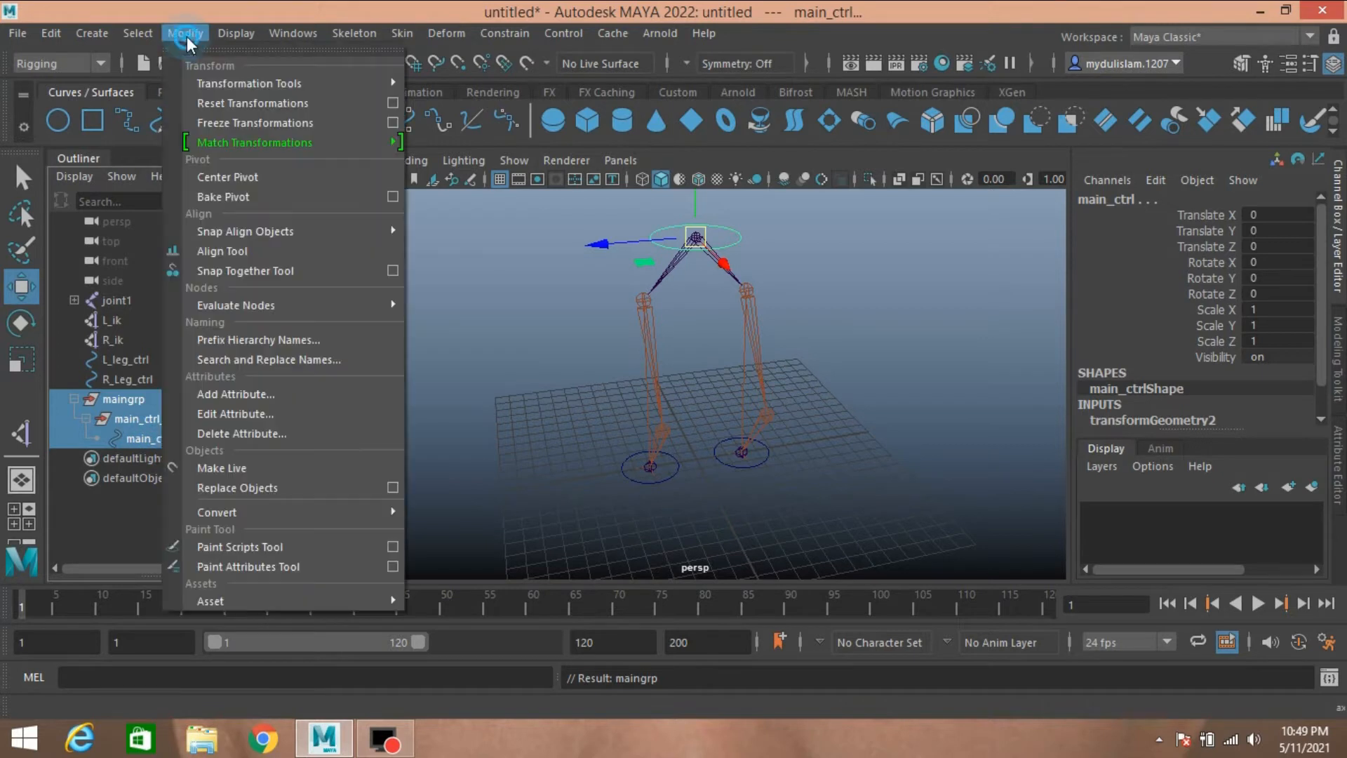
mouse_move(268, 144)
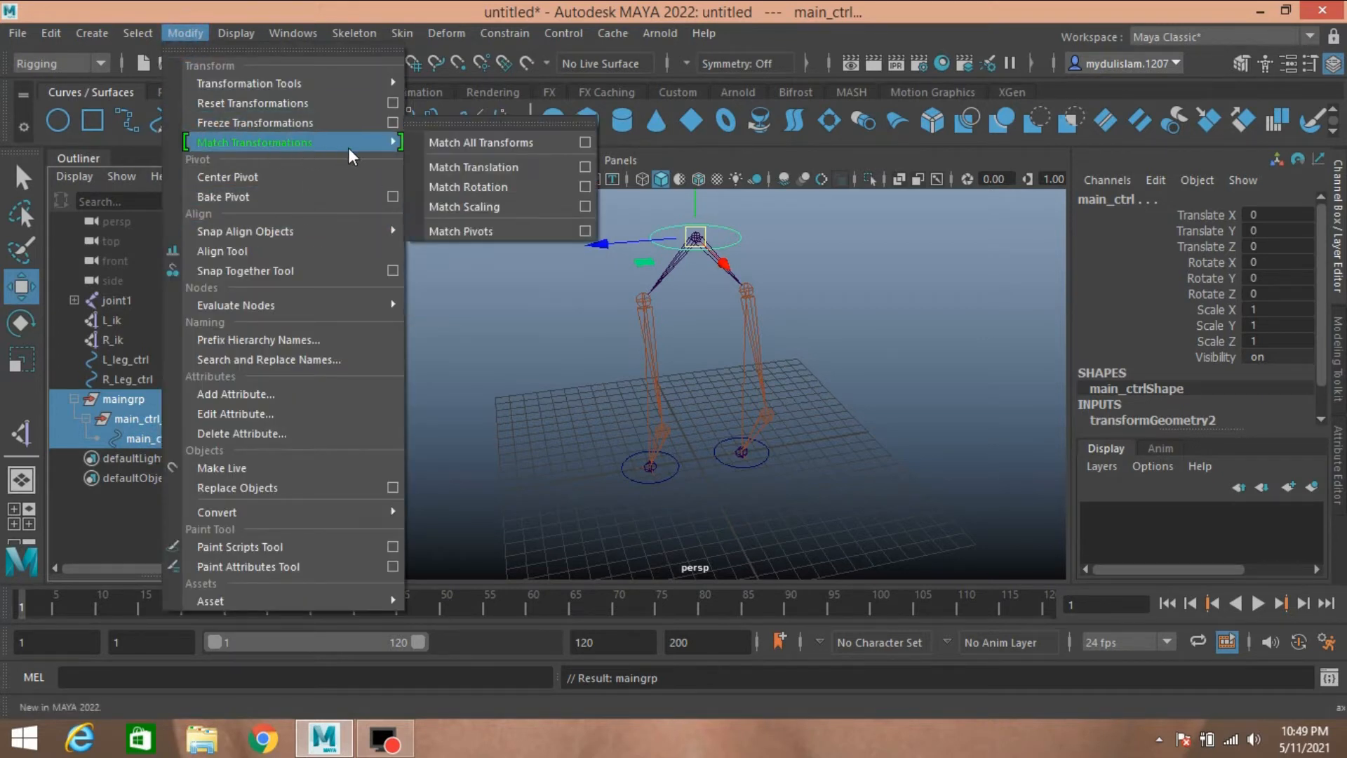
click(463, 228)
click(133, 398)
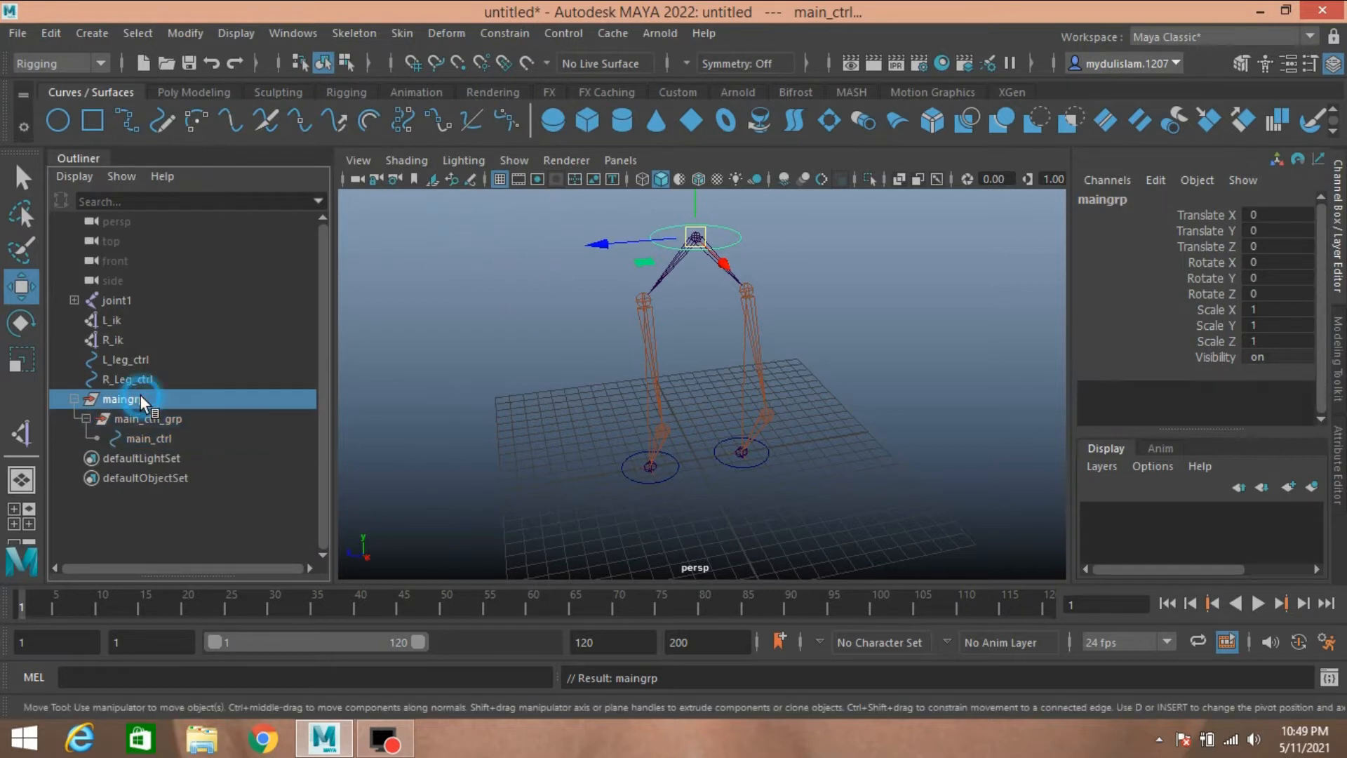
click(151, 419)
click(149, 438)
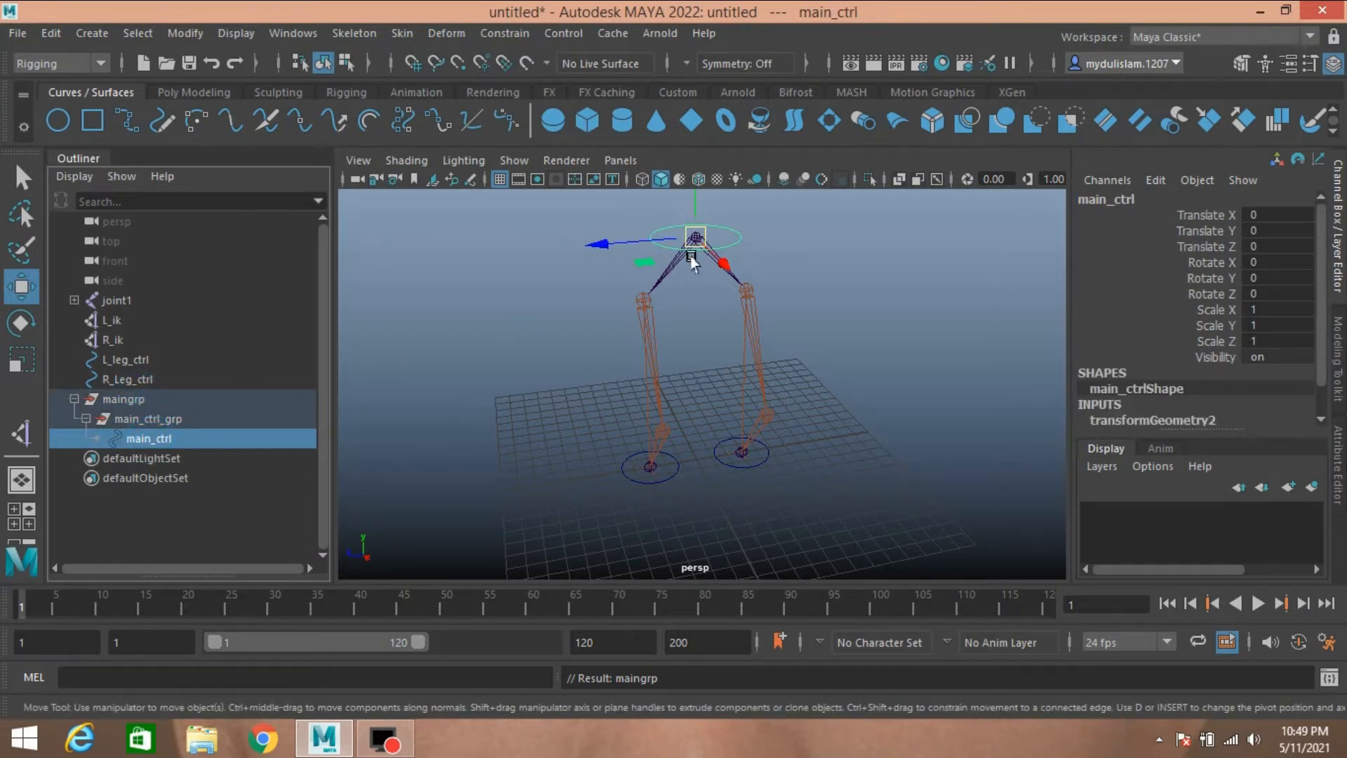
Create a distance measurement between the left and right foot joints with the Distance Tool, snapping both ends to the joints
alt+drag(647, 274, 666, 268)
click(92, 33)
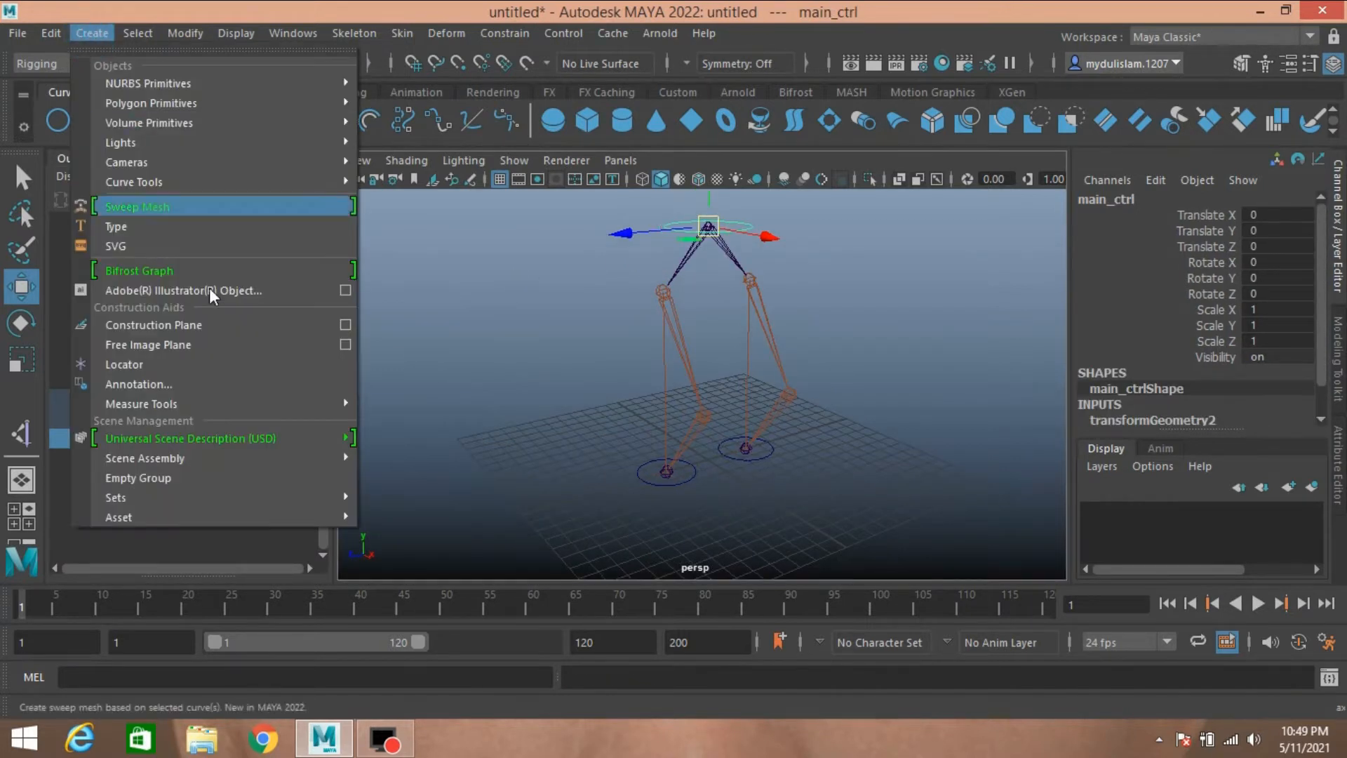
mouse_move(264, 405)
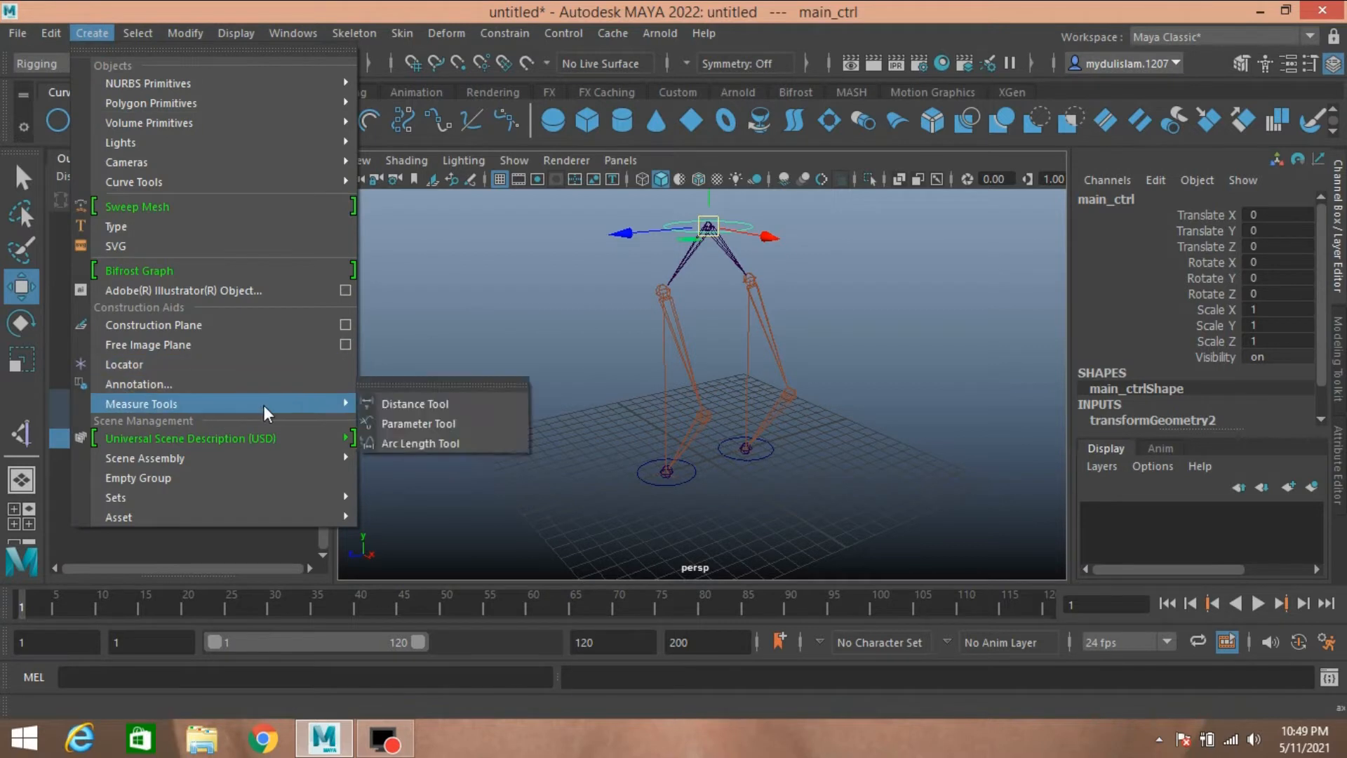
click(393, 400)
alt+drag(579, 464, 557, 469)
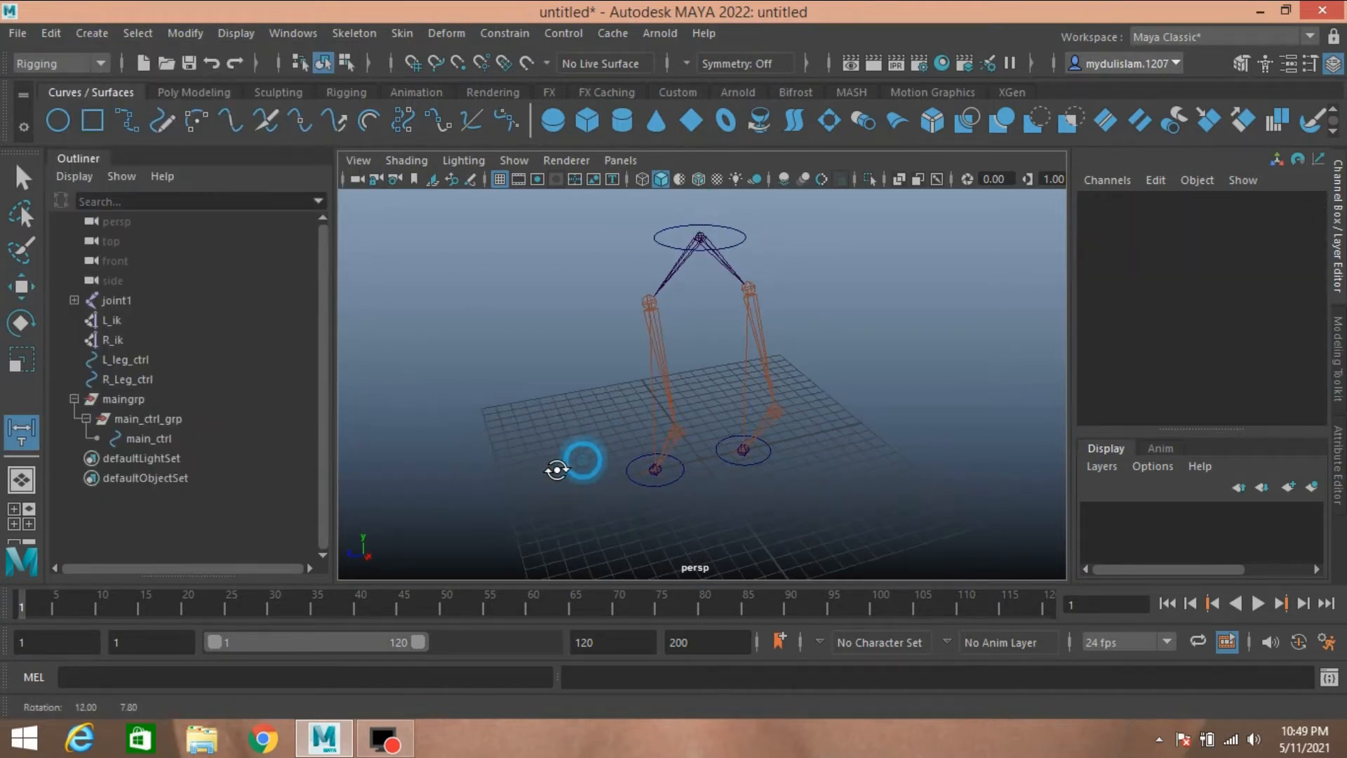
key(v)
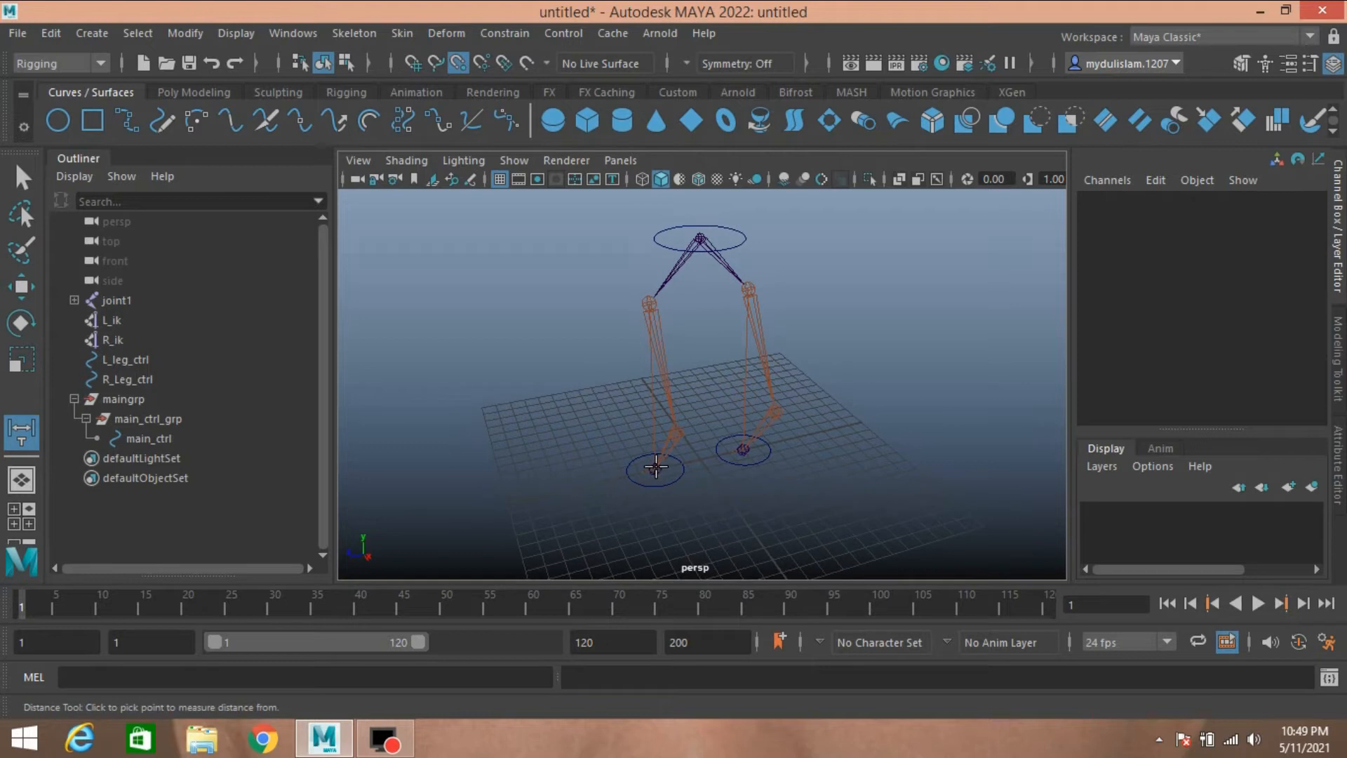
click(656, 466)
click(742, 449)
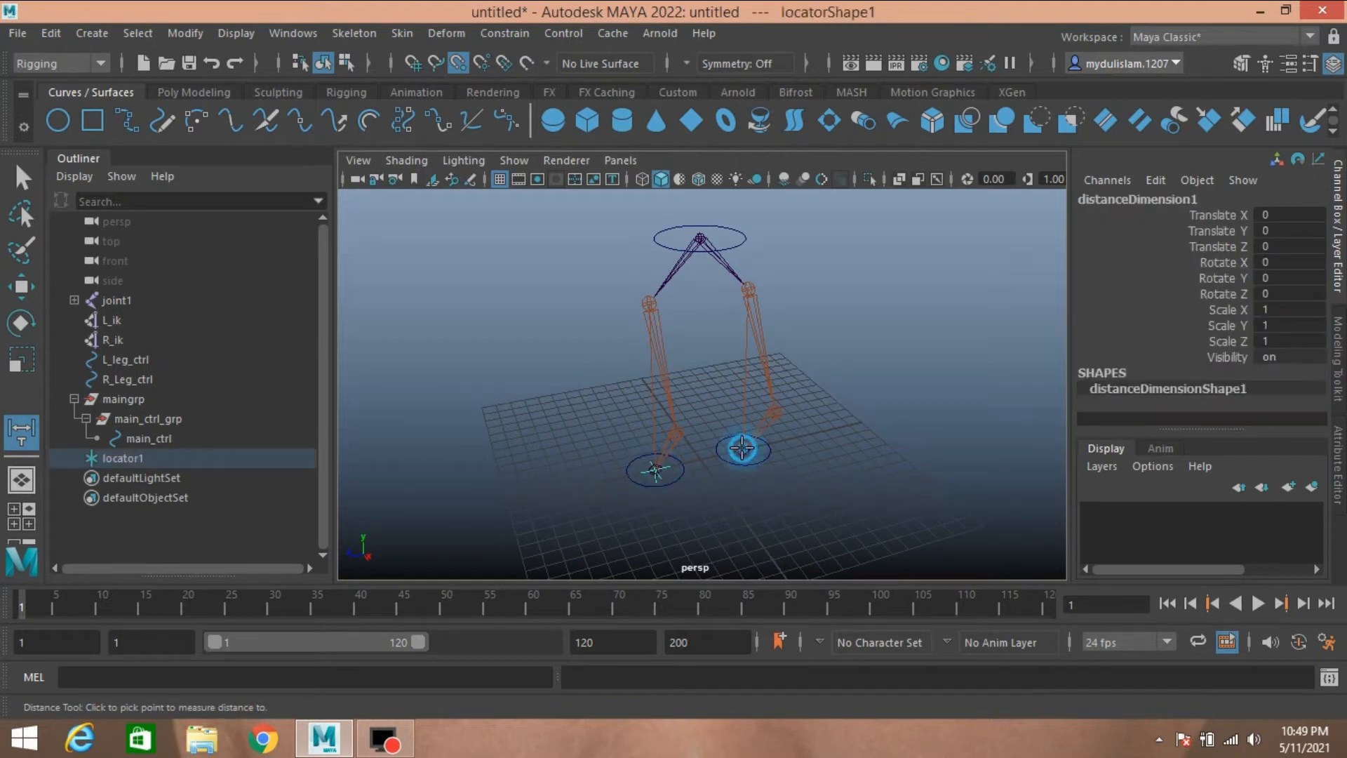
key(w)
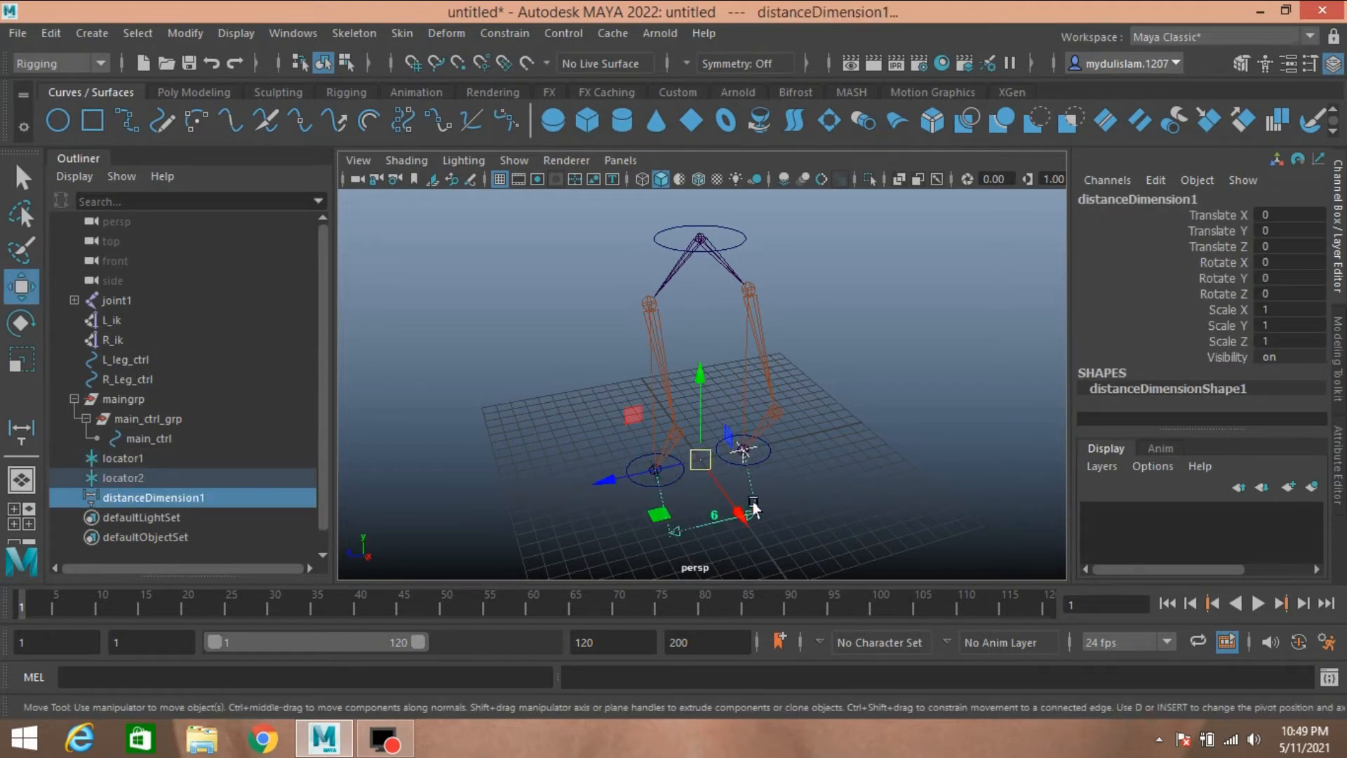
Parent locator1 under L_leg_ctrl and locator2 under R_Leg_ctrl
alt+drag(758, 496, 747, 456)
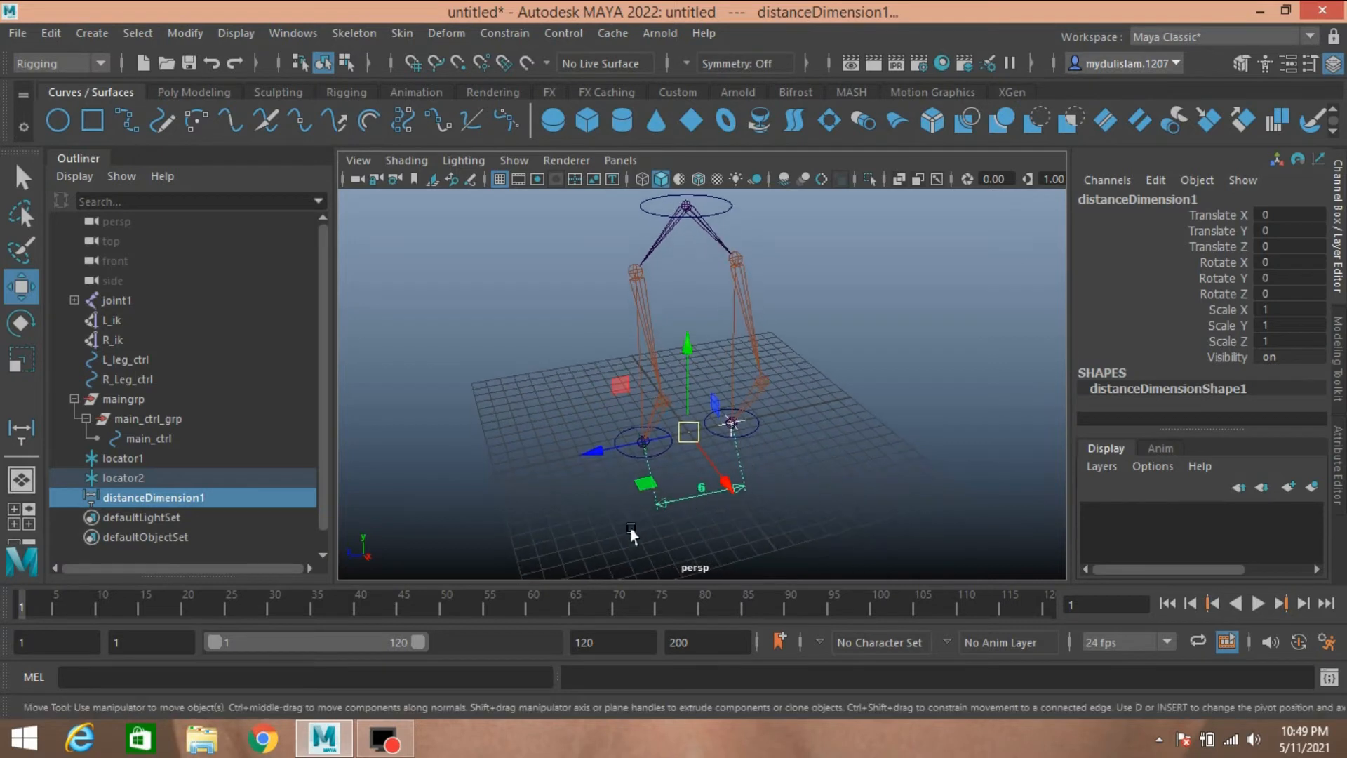
alt+drag(634, 535, 508, 523)
click(116, 459)
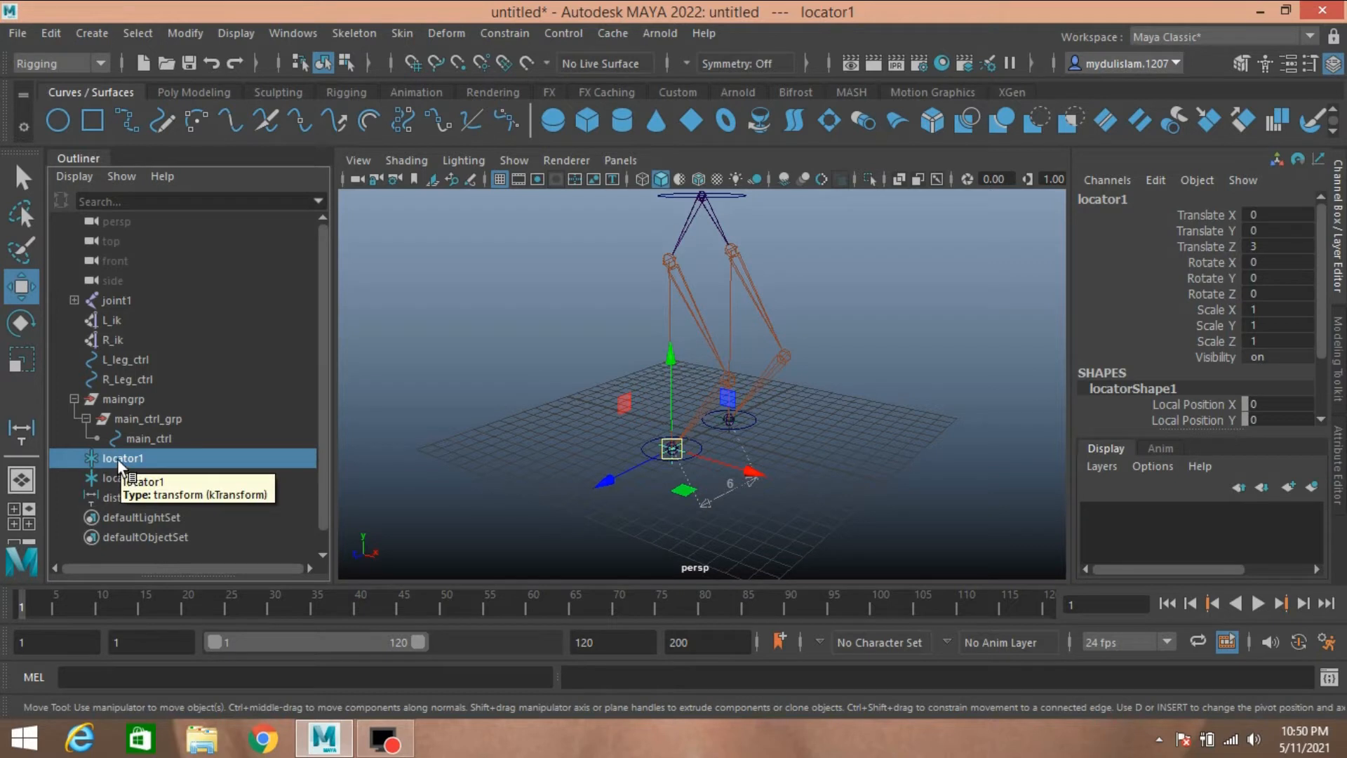
middle_drag(116, 458, 131, 361)
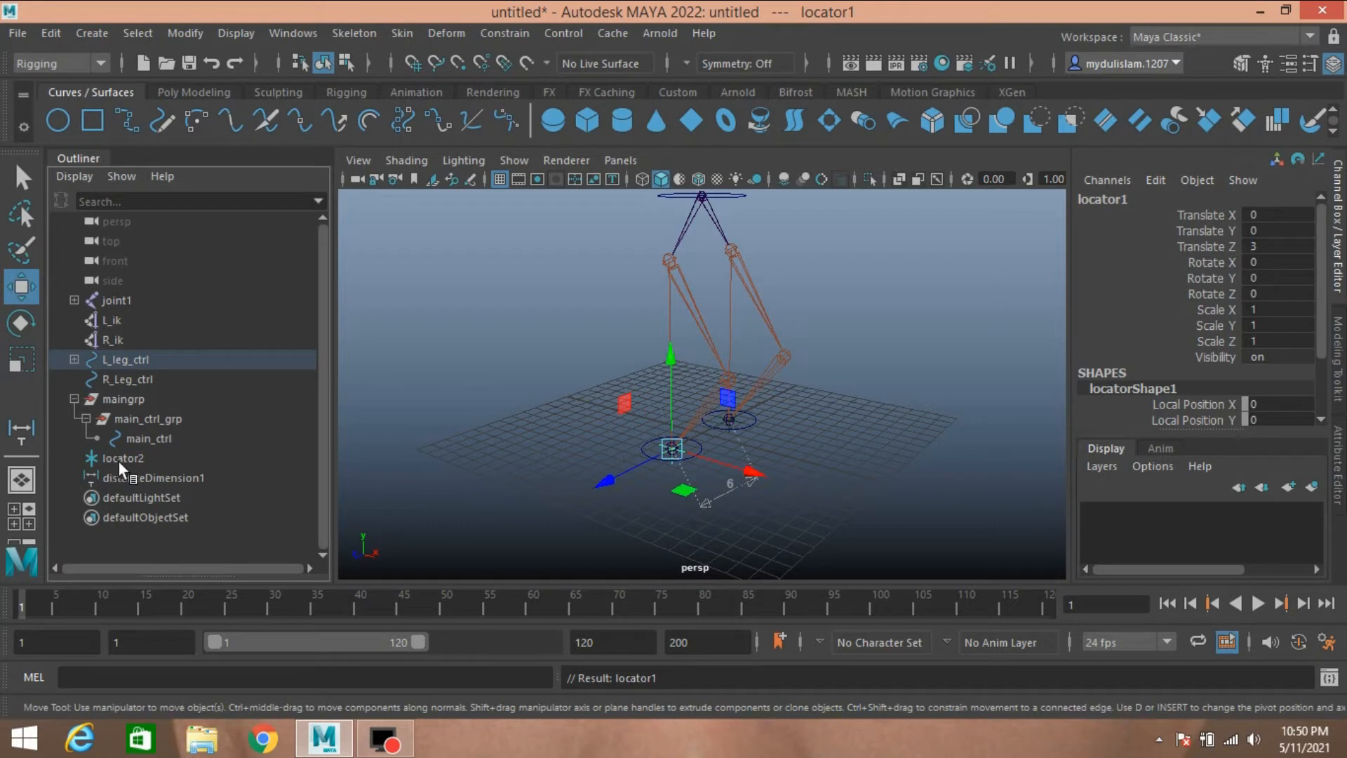
click(118, 460)
middle_drag(117, 456, 134, 379)
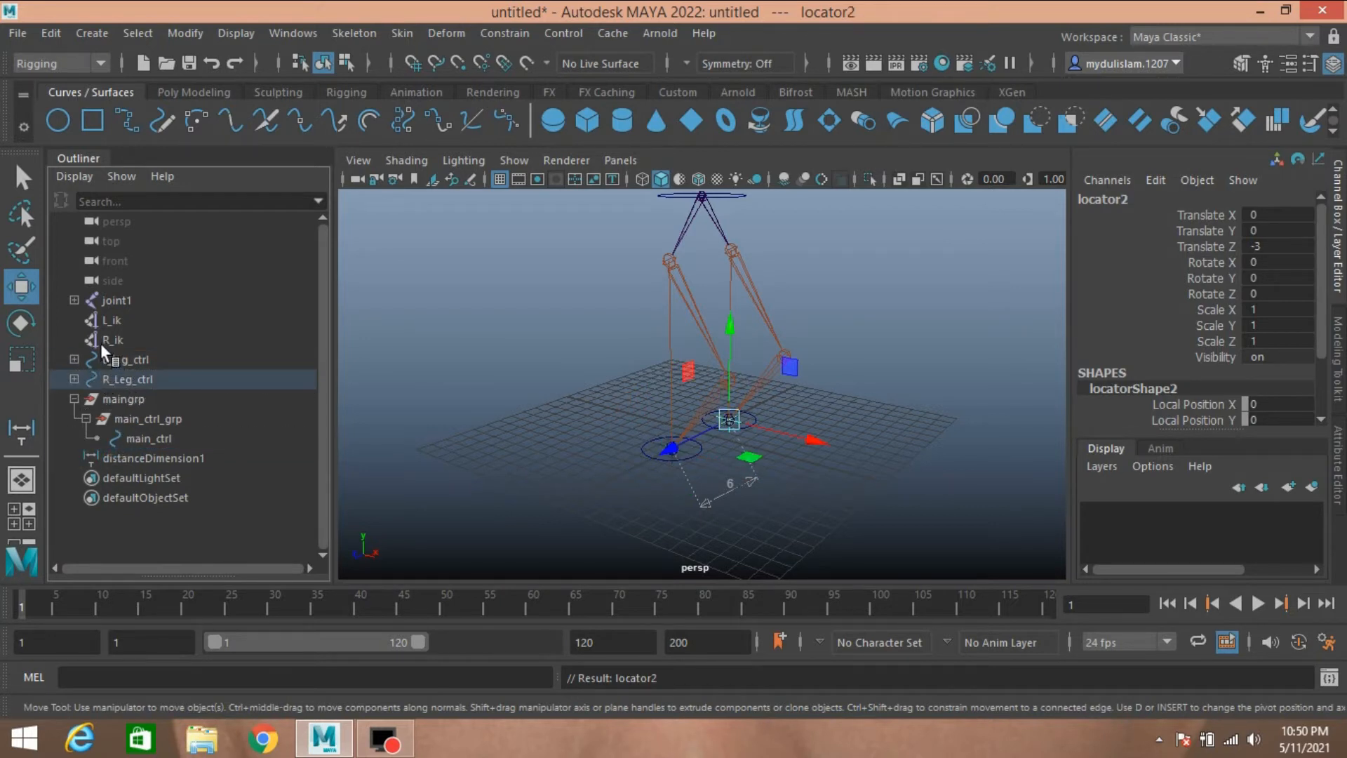
Parent L_ik under L_leg_ctrl and R_ik under R_Leg_ctrl, and expand both controls in the hierarchy
click(109, 321)
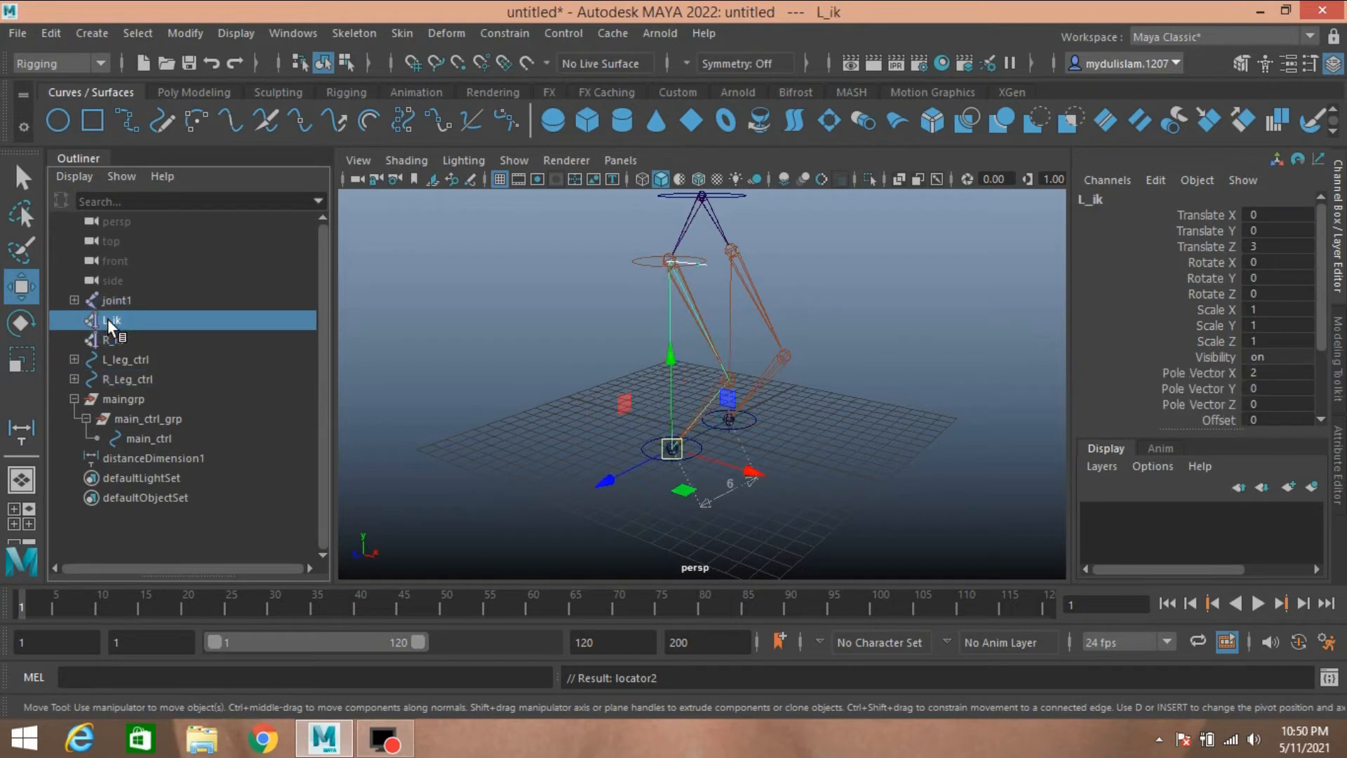
middle_drag(108, 317, 107, 364)
click(107, 323)
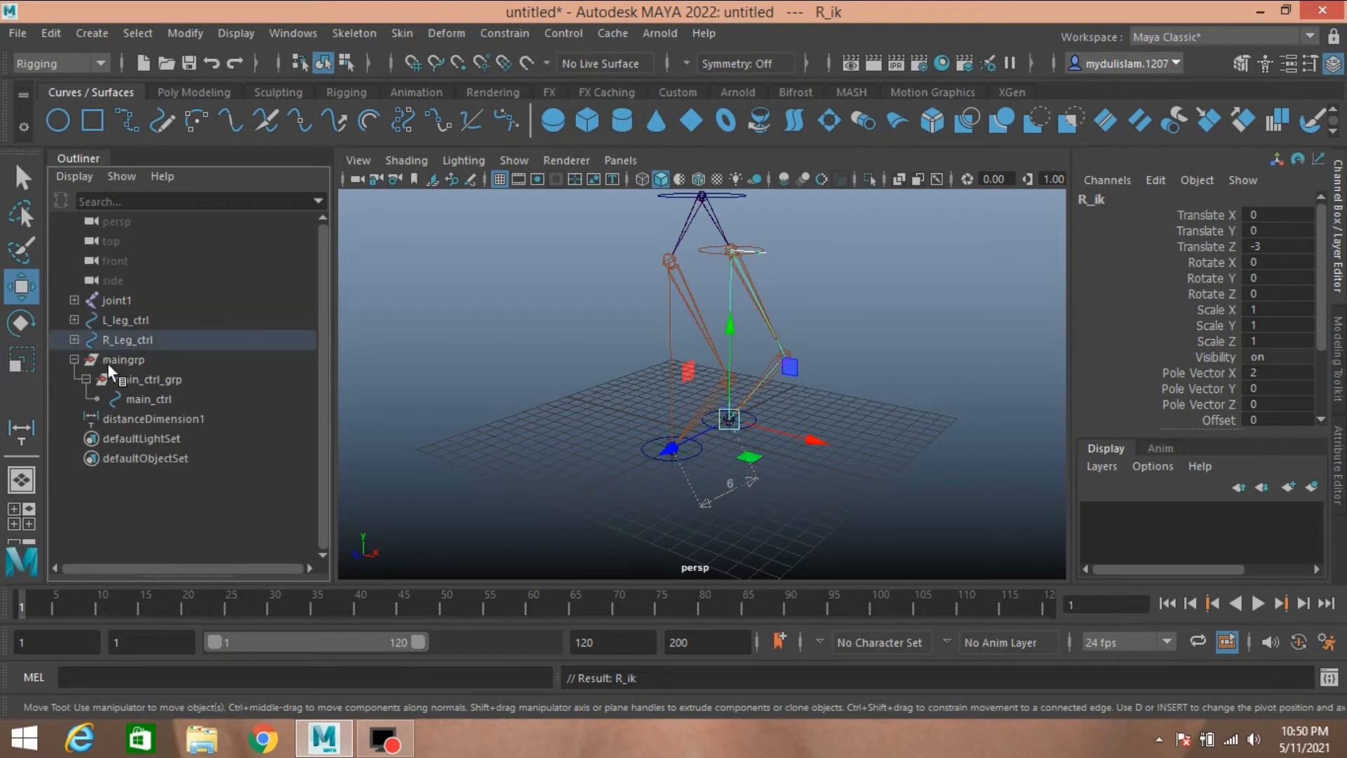
click(73, 319)
click(74, 379)
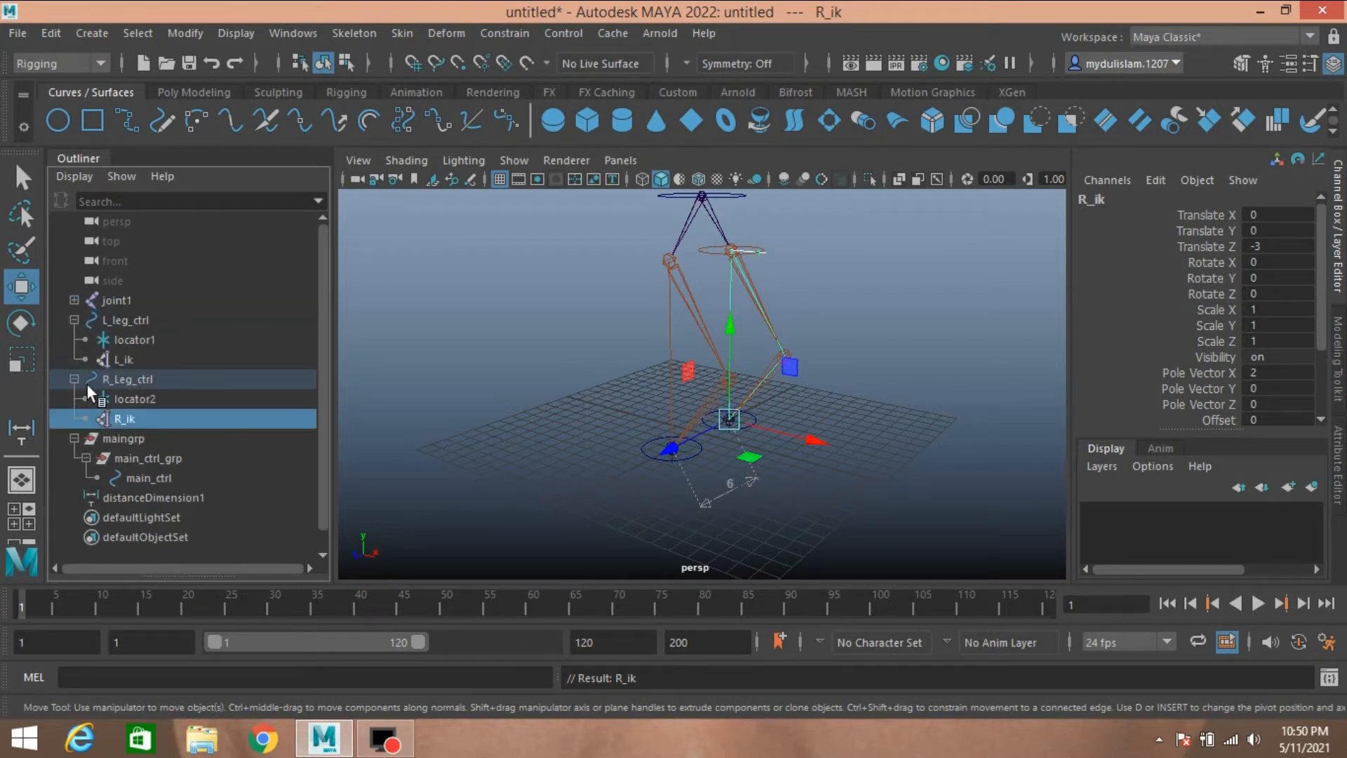
Test the right leg by moving R_Leg_ctrl about 0.9 along X, and undo the move
click(140, 377)
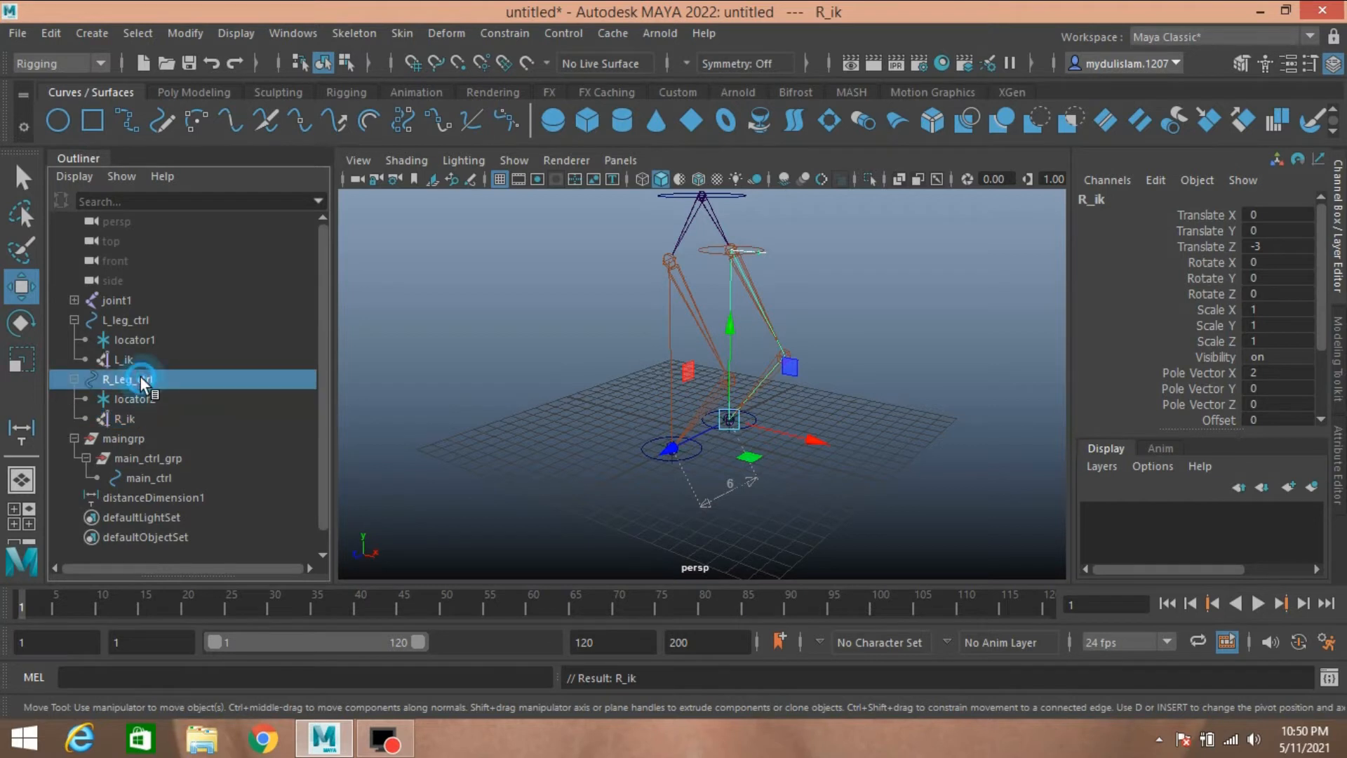
mouse_move(799, 431)
mouse_down()
mouse_move(773, 432)
mouse_move(814, 428)
mouse_up()
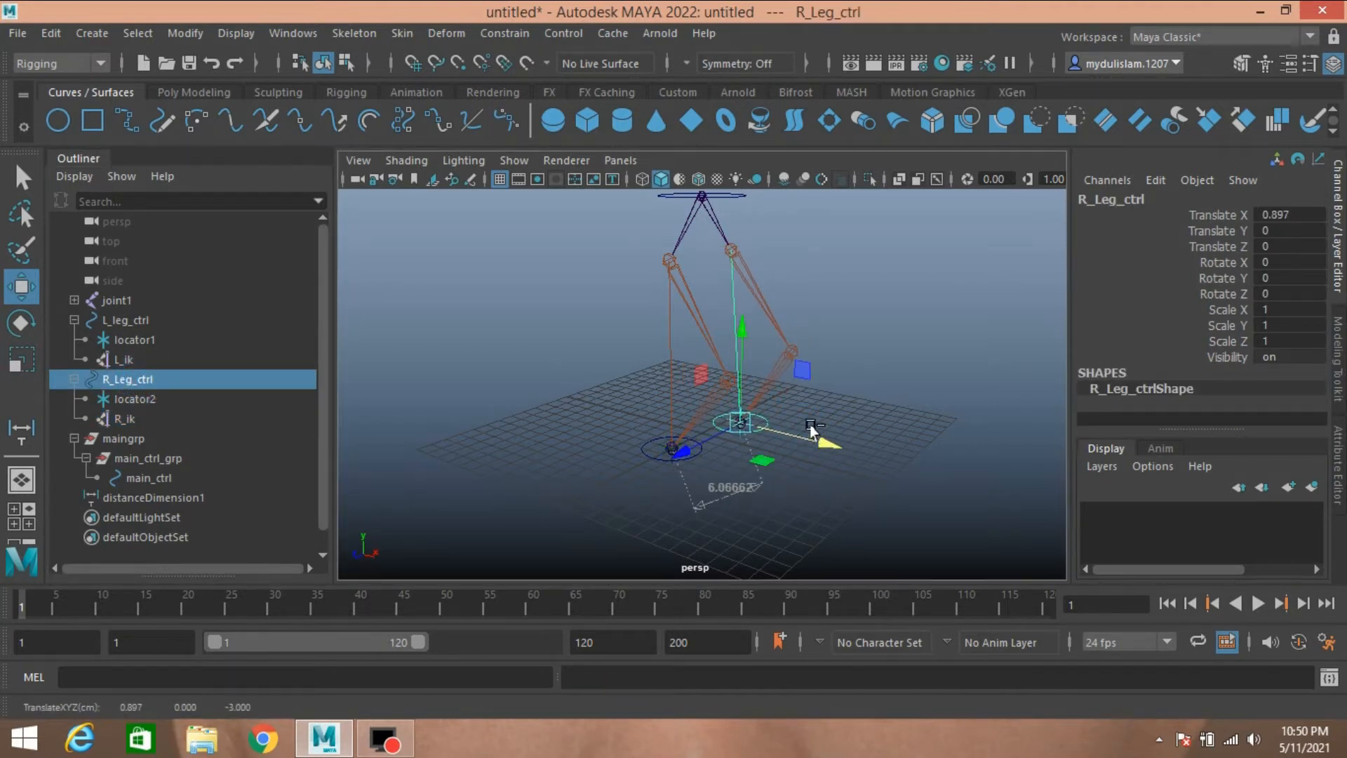
key(ctrl+z)
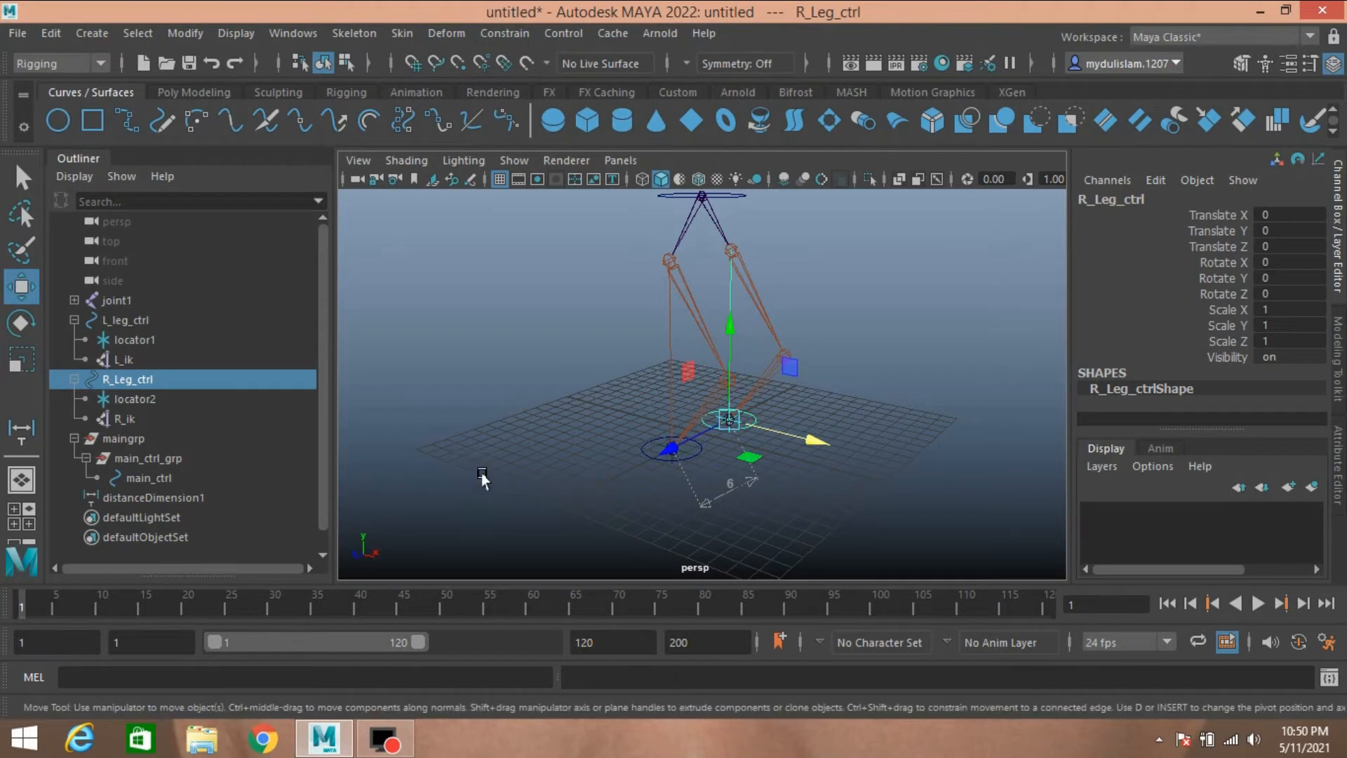
Load L_leg_ctrl, R_Leg_ctrl and main_ctrl_grp together into the Node Editor
click(126, 321)
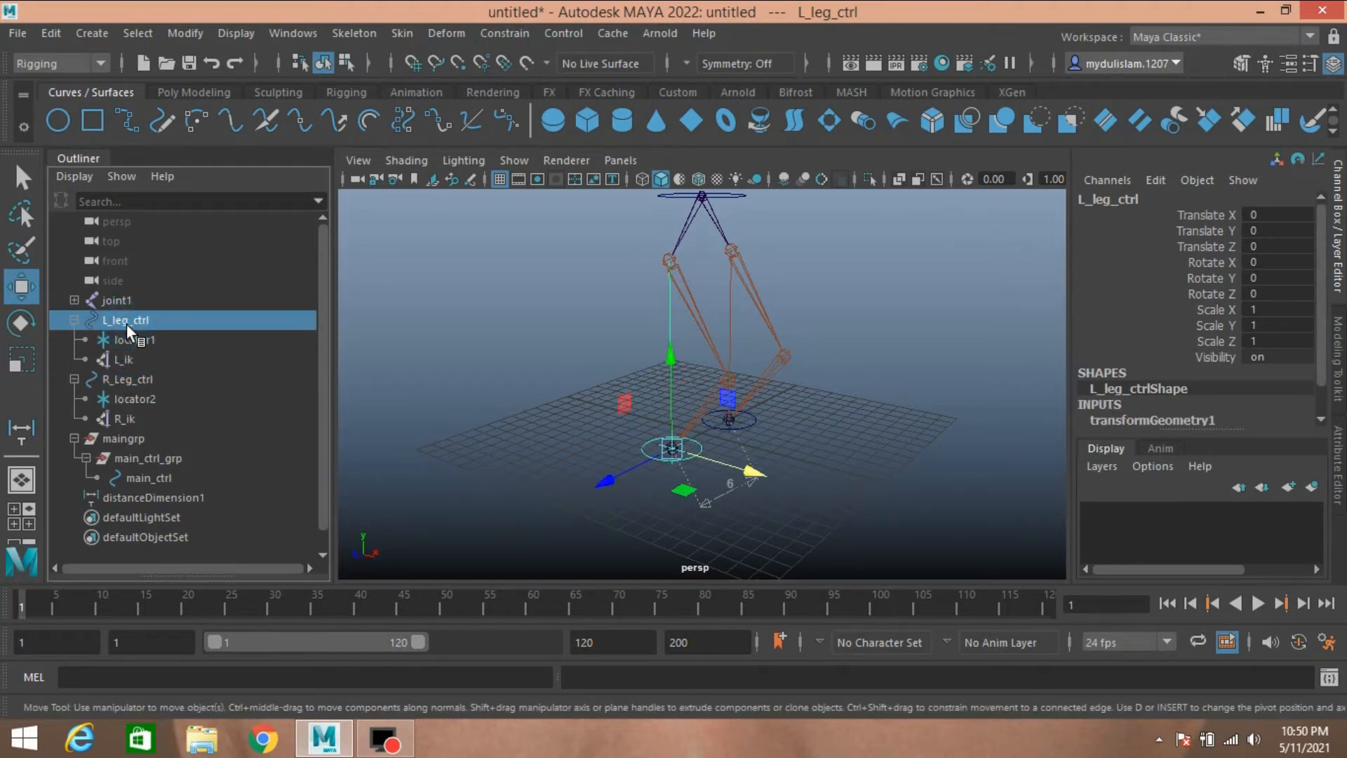
ctrl+click(133, 379)
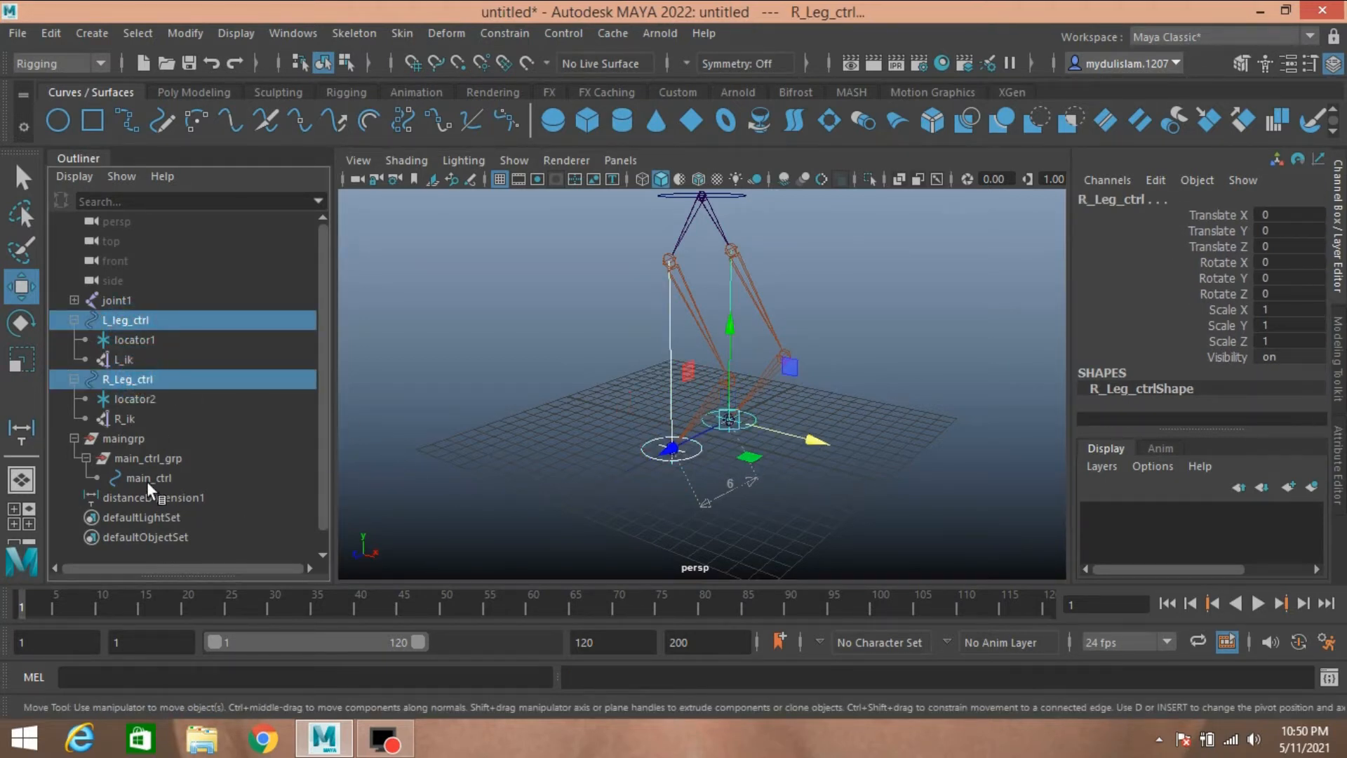
ctrl+click(142, 458)
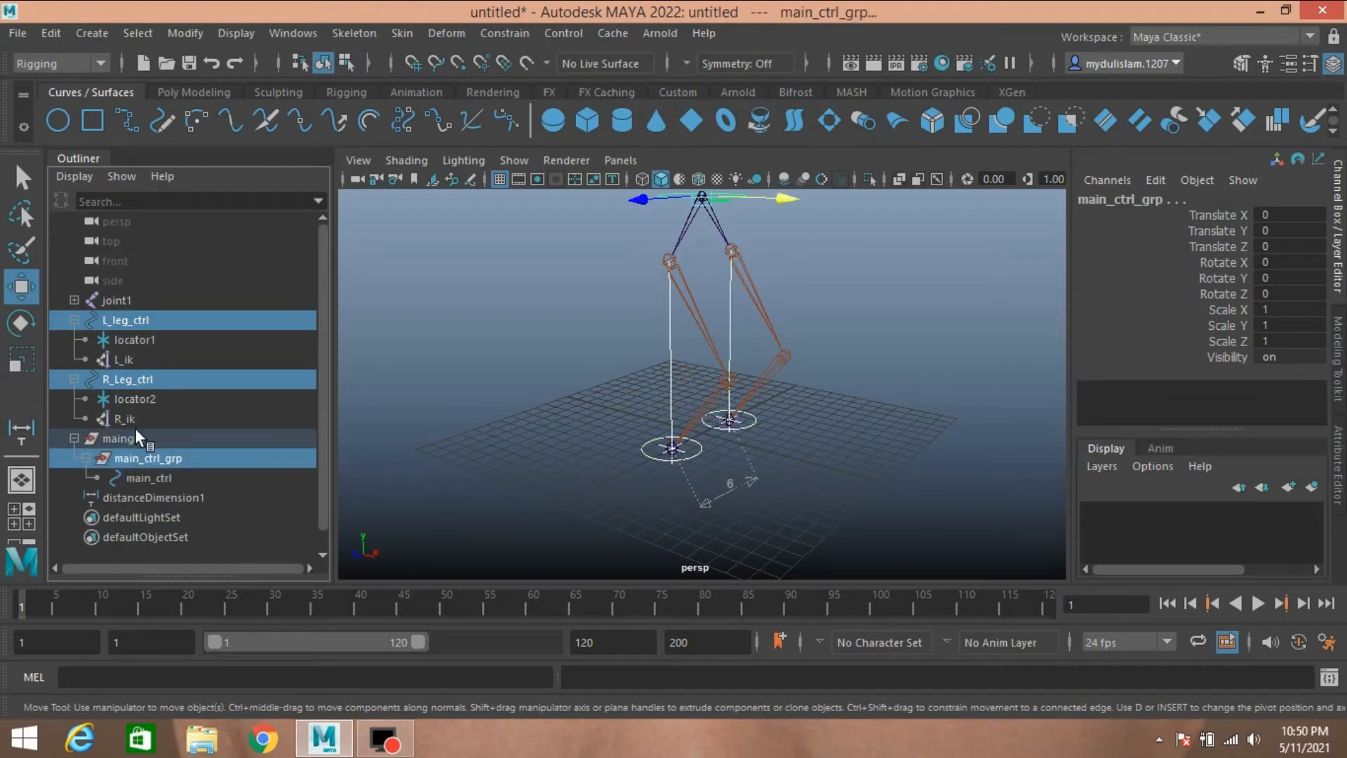
click(289, 32)
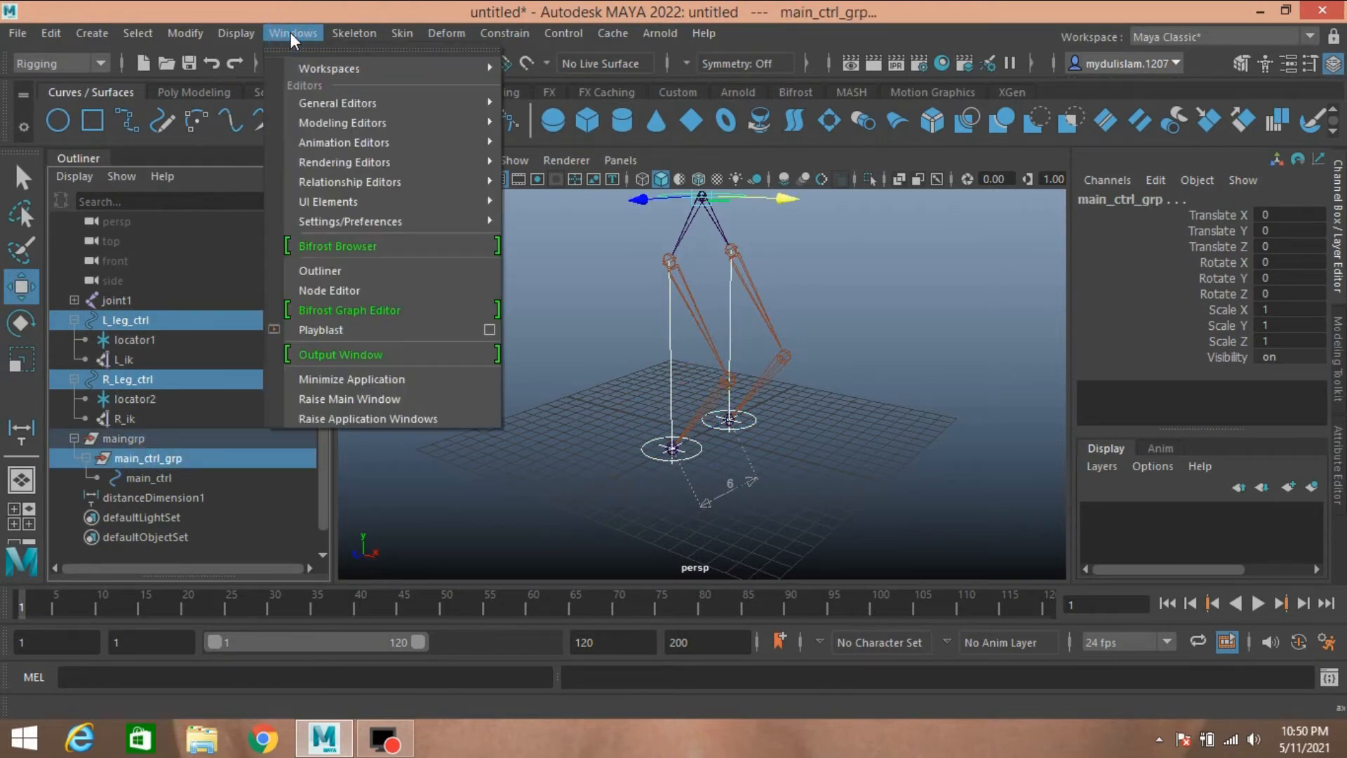
click(357, 293)
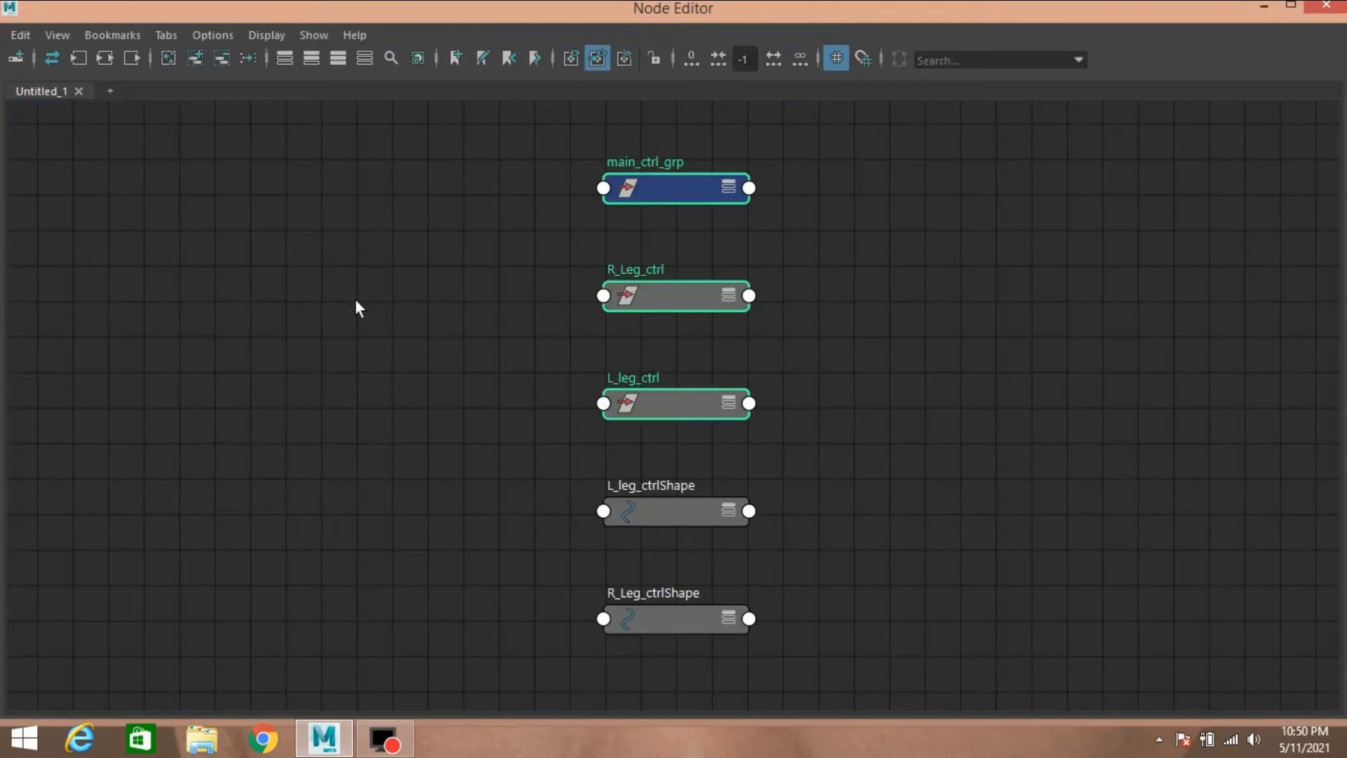
Separate the three transform nodes from the two leg control shape nodes and remove the shape nodes from the graph
drag(650, 191, 224, 228)
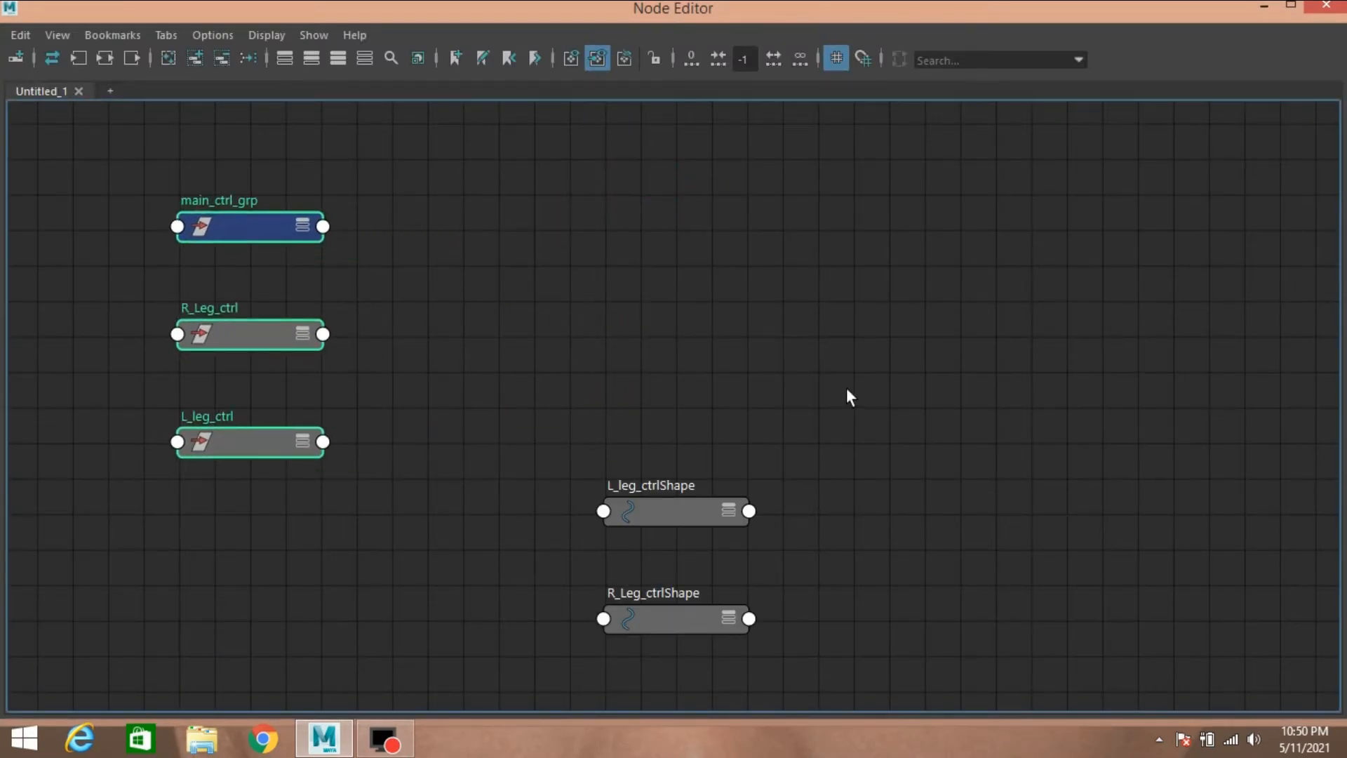
drag(715, 373, 701, 685)
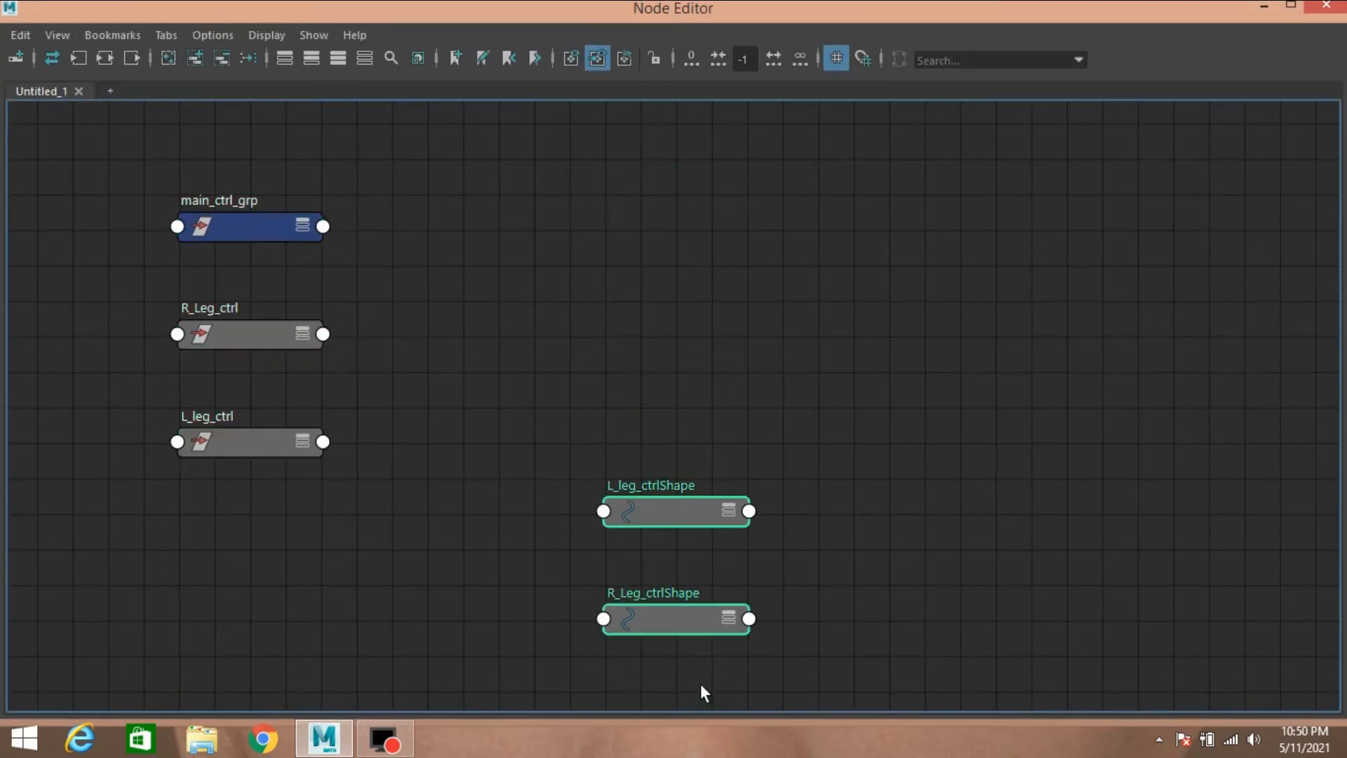
click(224, 57)
Arrange the graph with main_ctrl_grp on the far side, opposite the R_Leg_ctrl and L_leg_ctrl nodes
click(233, 228)
drag(232, 228, 1130, 203)
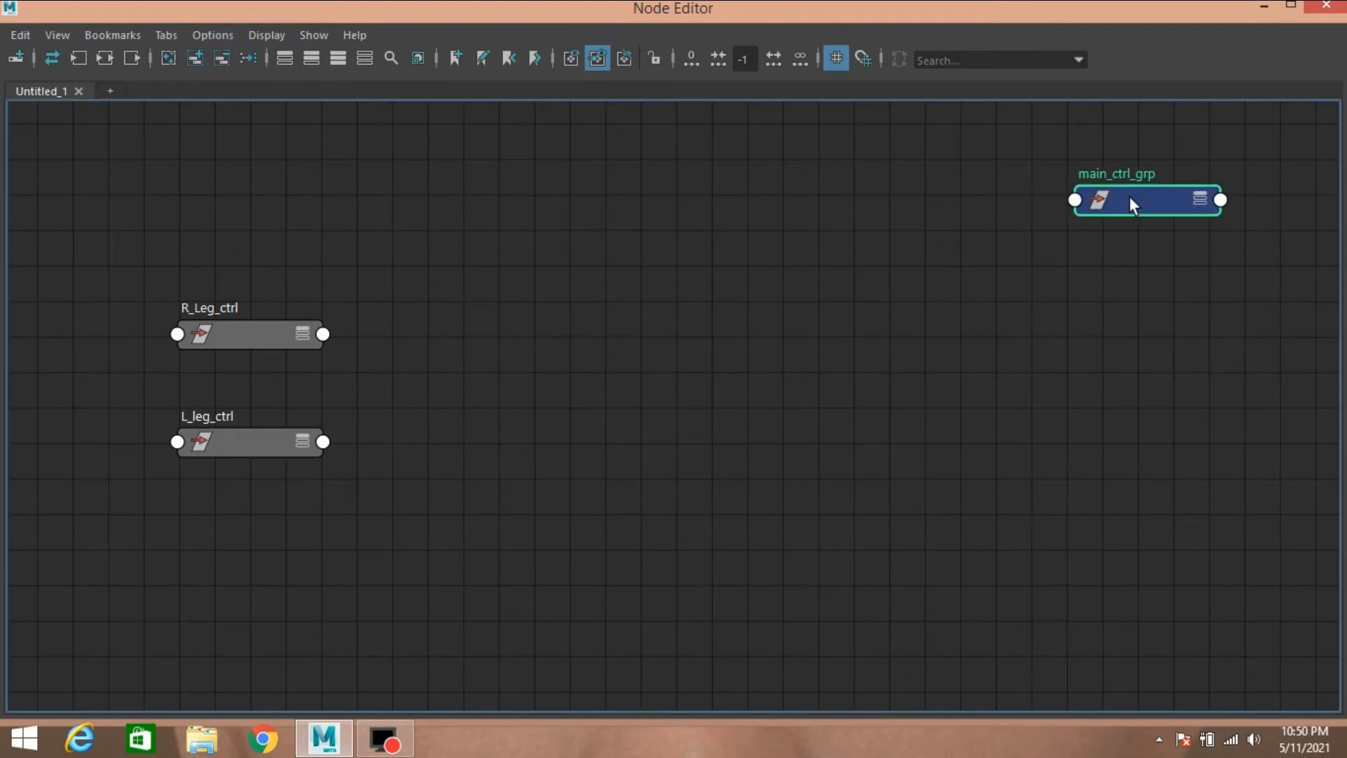
drag(267, 334, 148, 172)
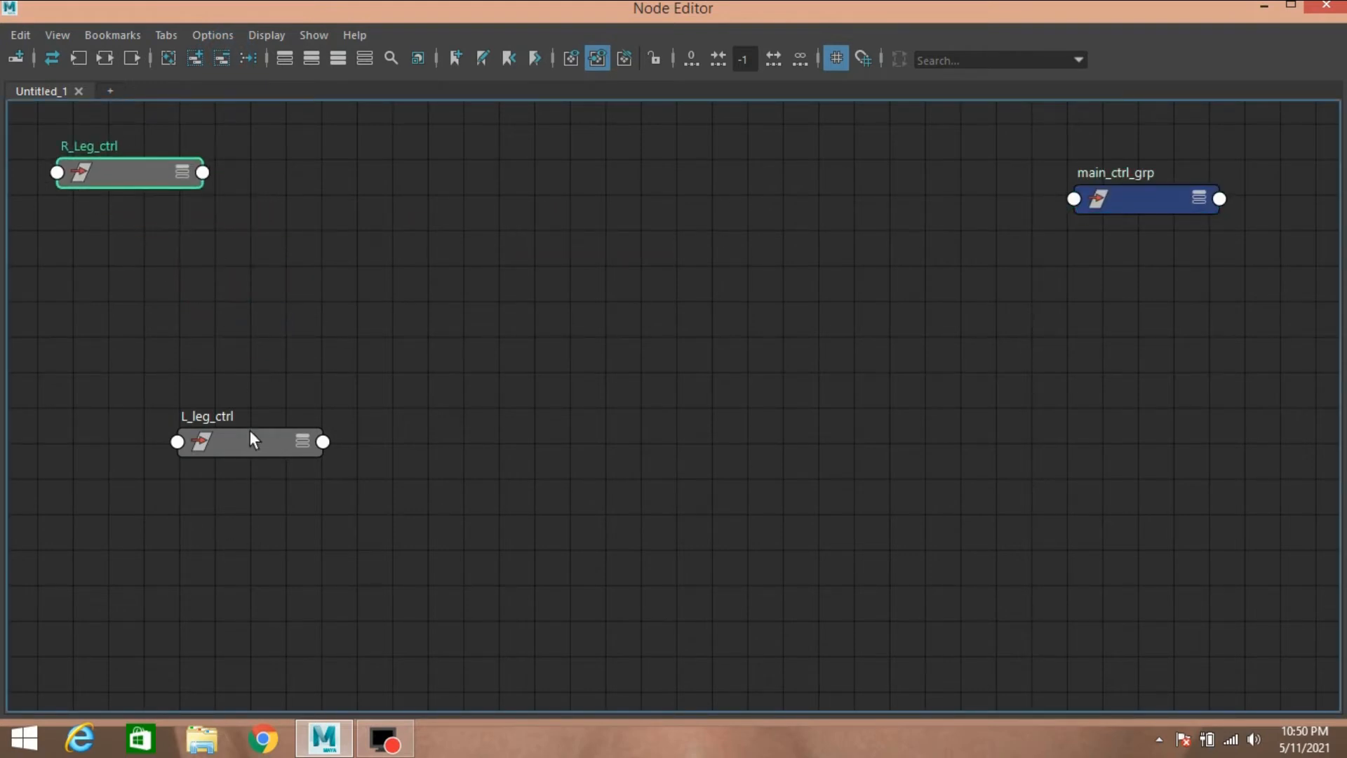
drag(249, 429, 288, 324)
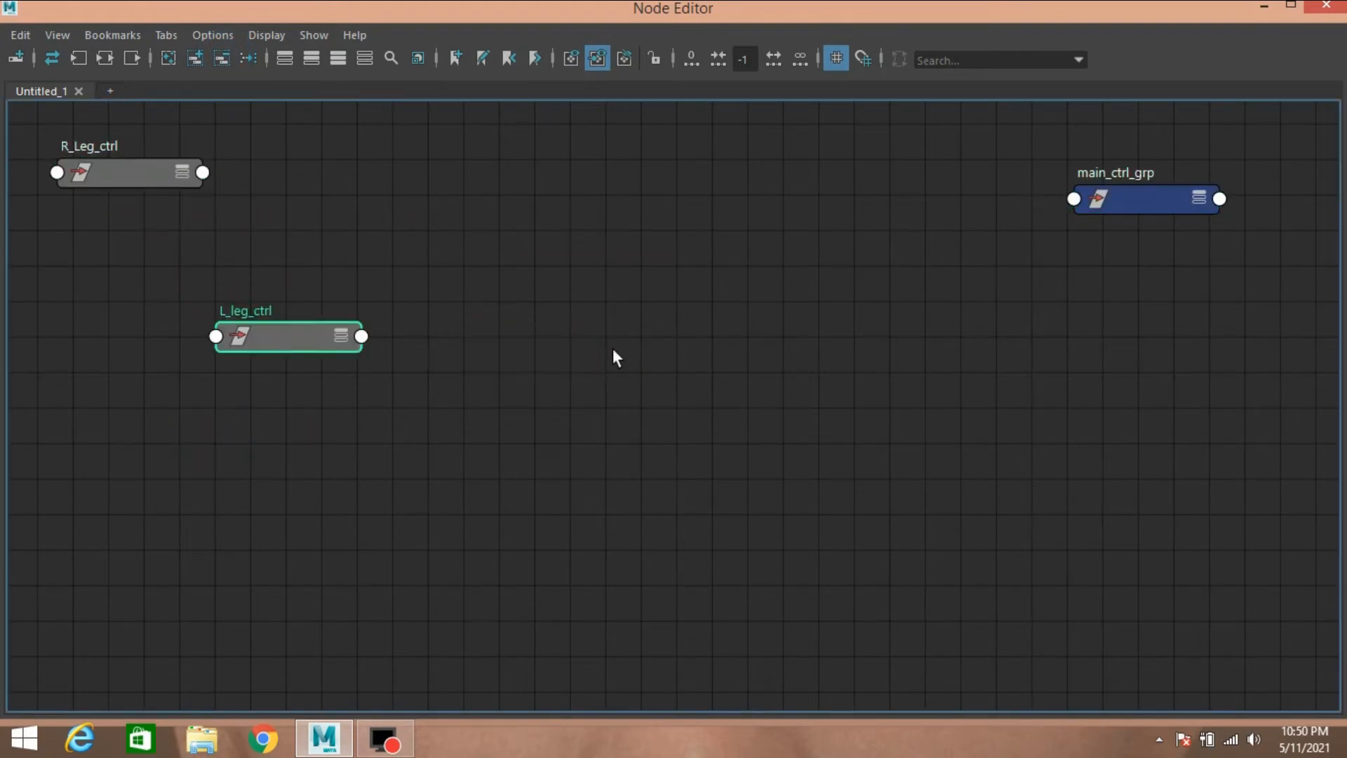
Add a plusMinusAverage node beside L_leg_ctrl and show the full attribute lists of all four nodes
key(Tab)
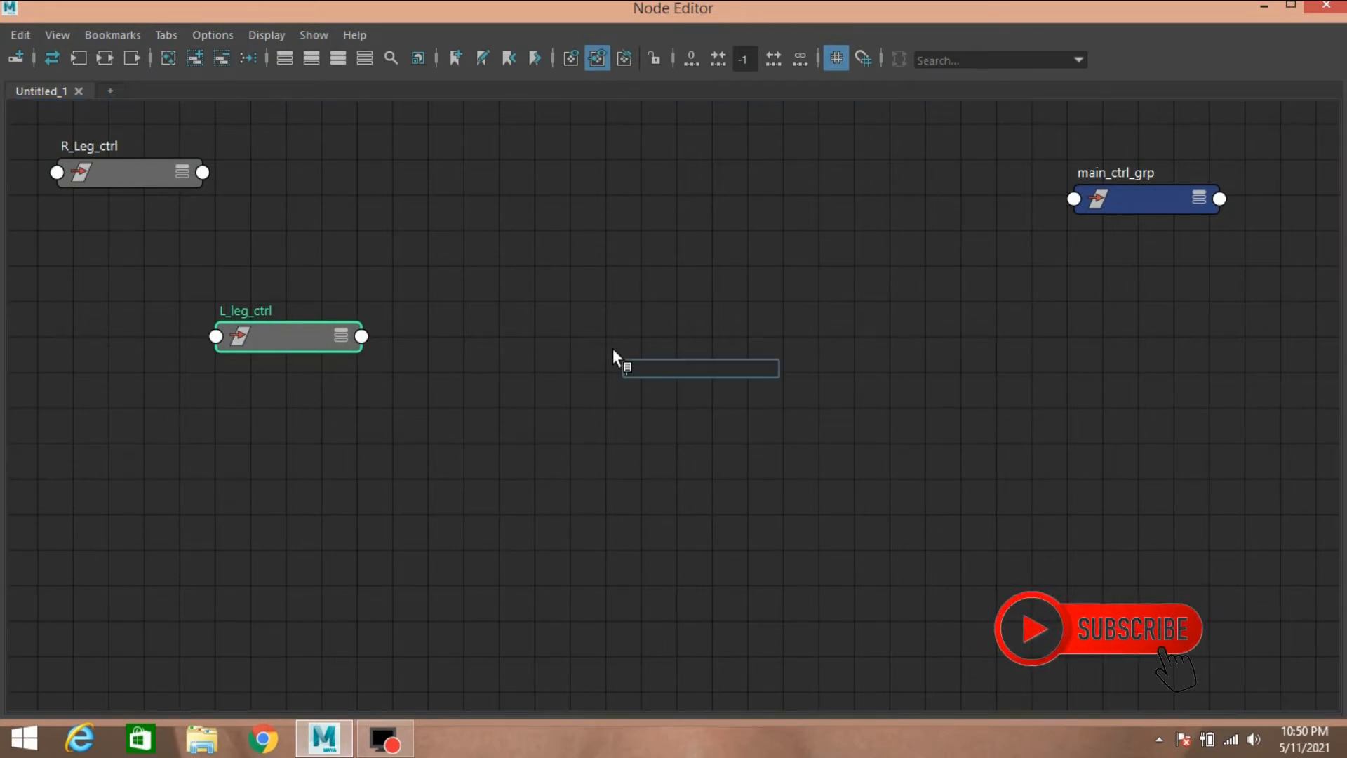
text(plu)
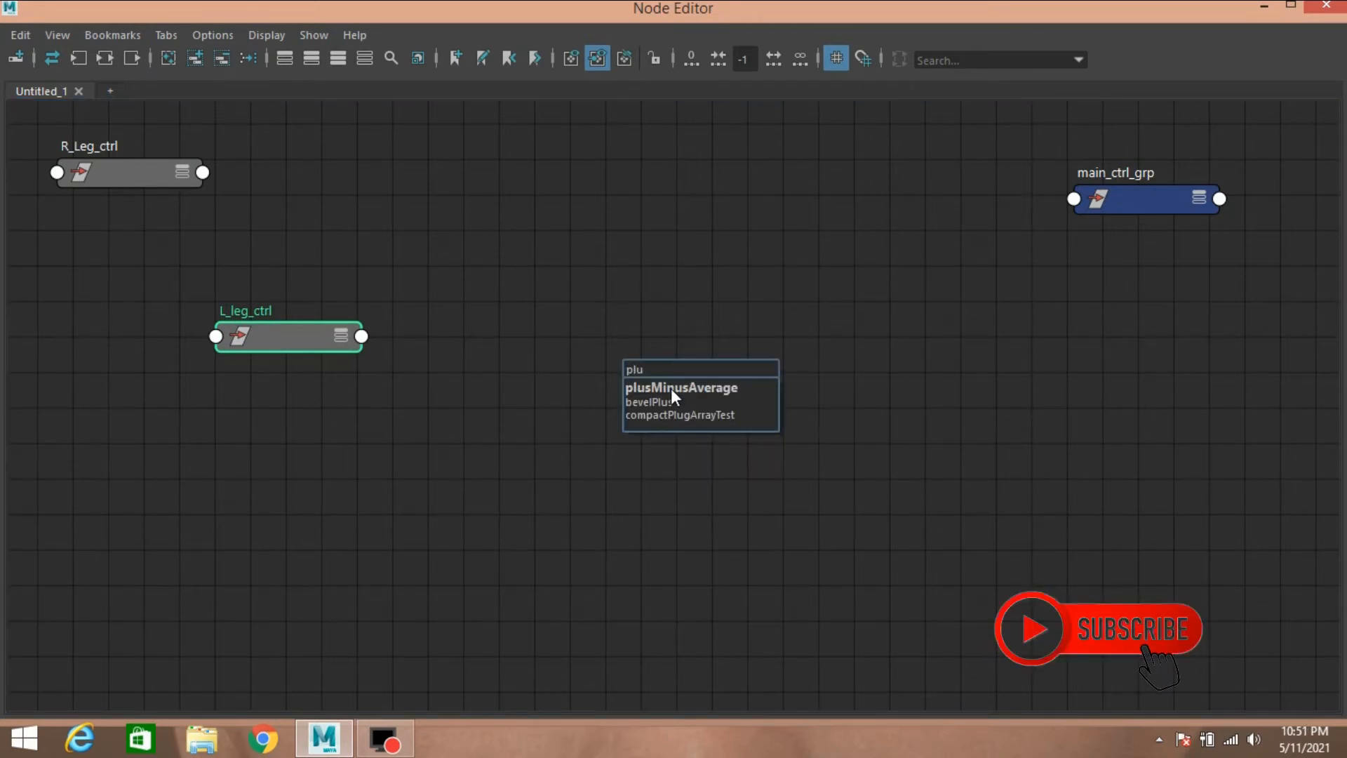
click(671, 388)
drag(670, 370, 505, 335)
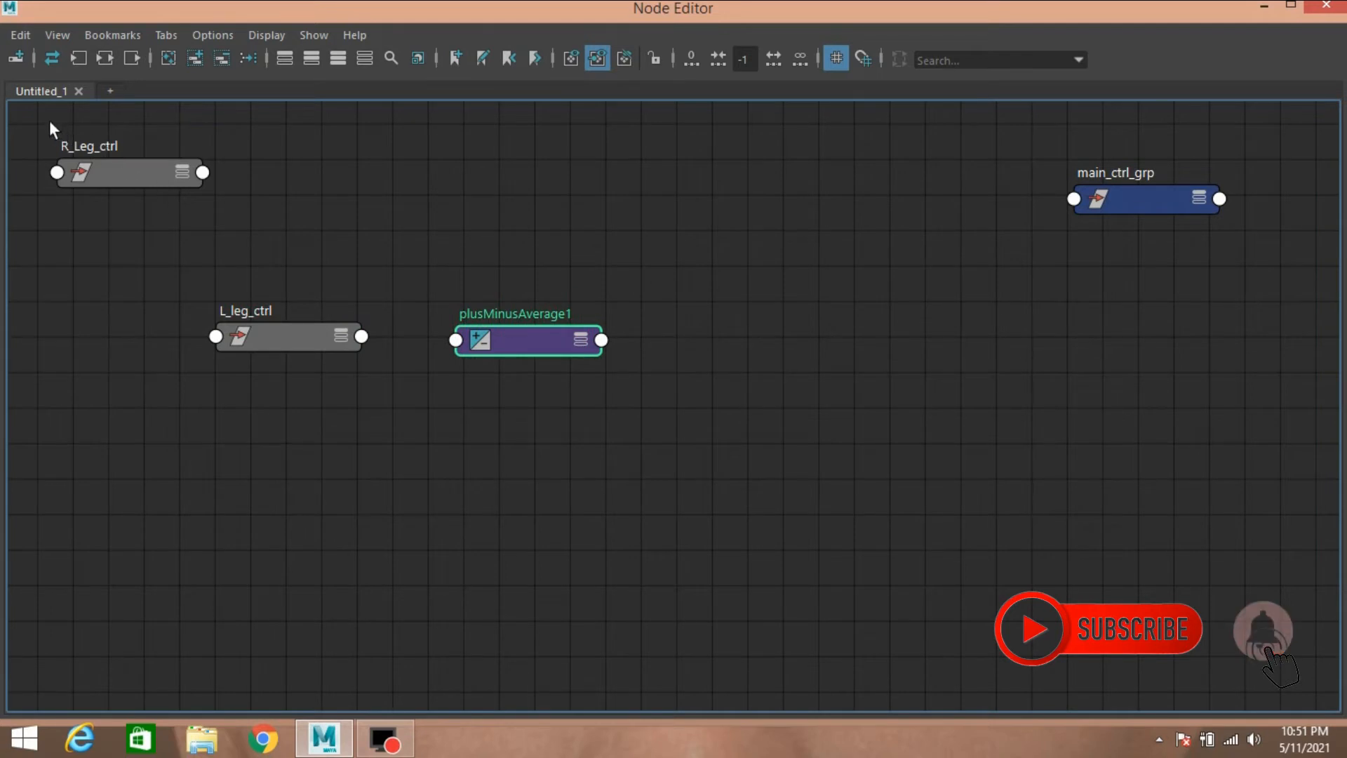
drag(30, 111, 1256, 571)
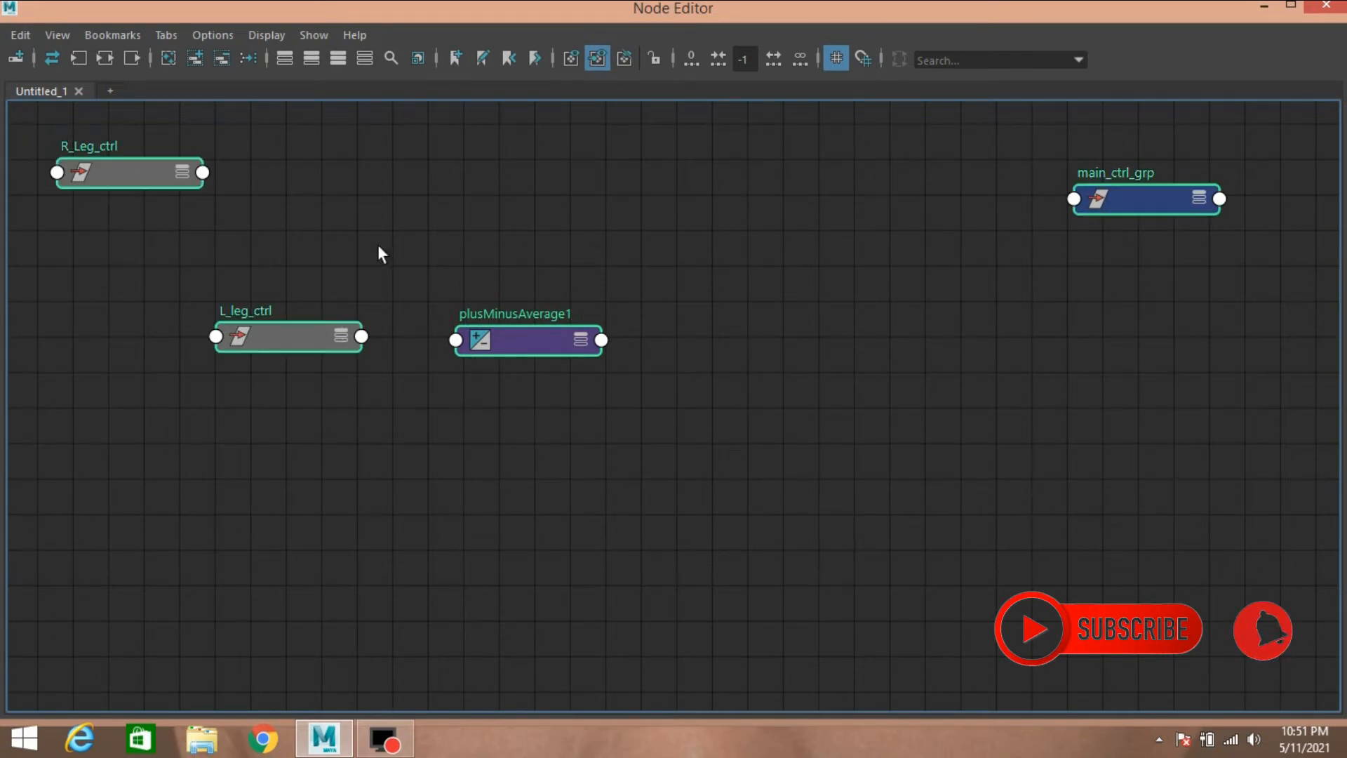
click(338, 59)
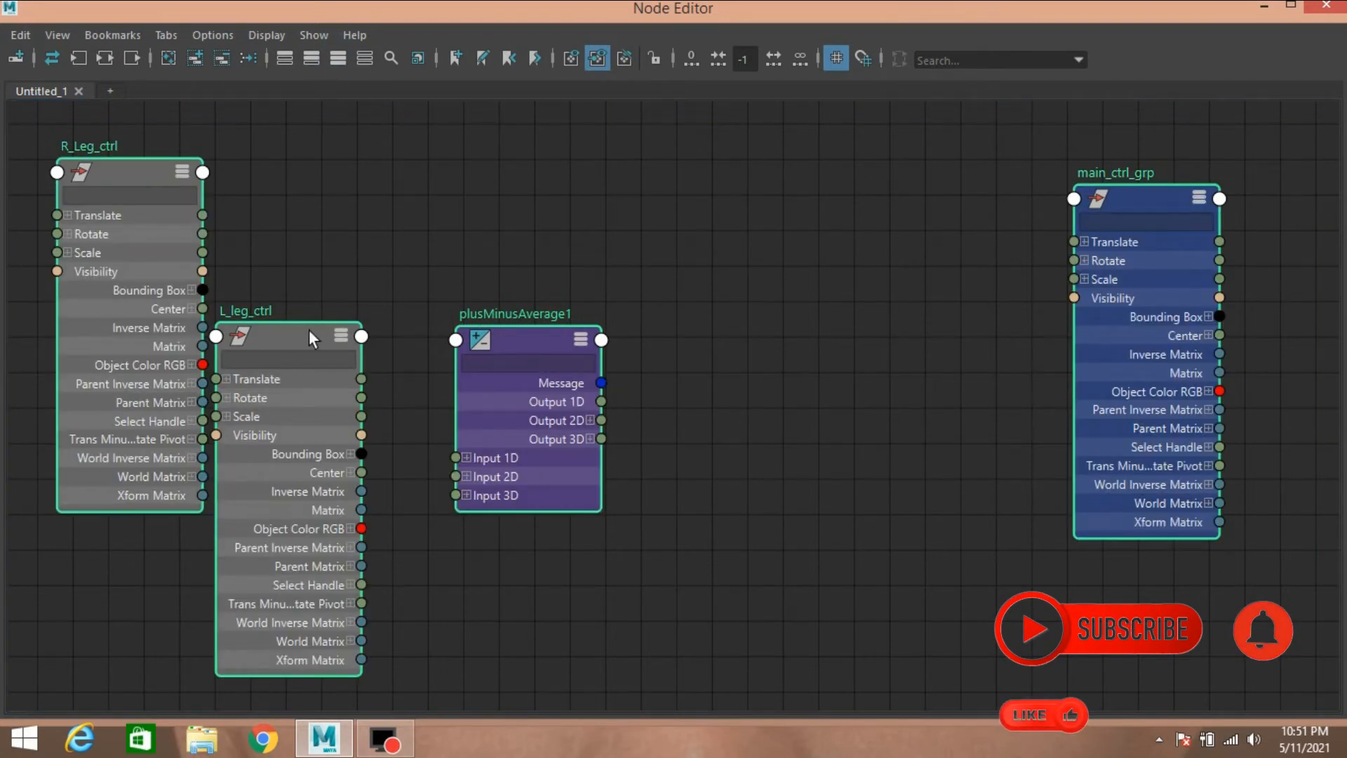
Test the left leg by moving L_ik to about -1.12 in Translate X, and reset Translate X to 0
click(1265, 6)
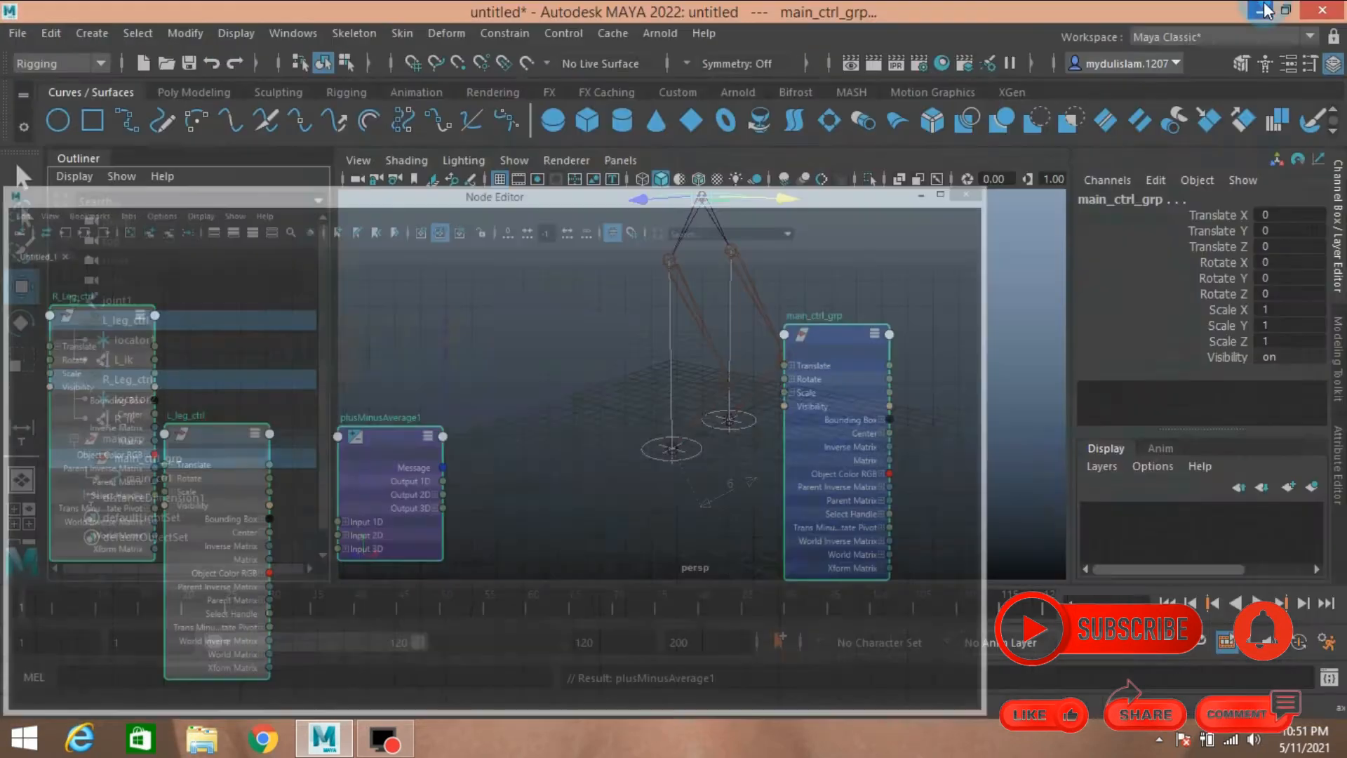
scroll(731, 414, down, 3)
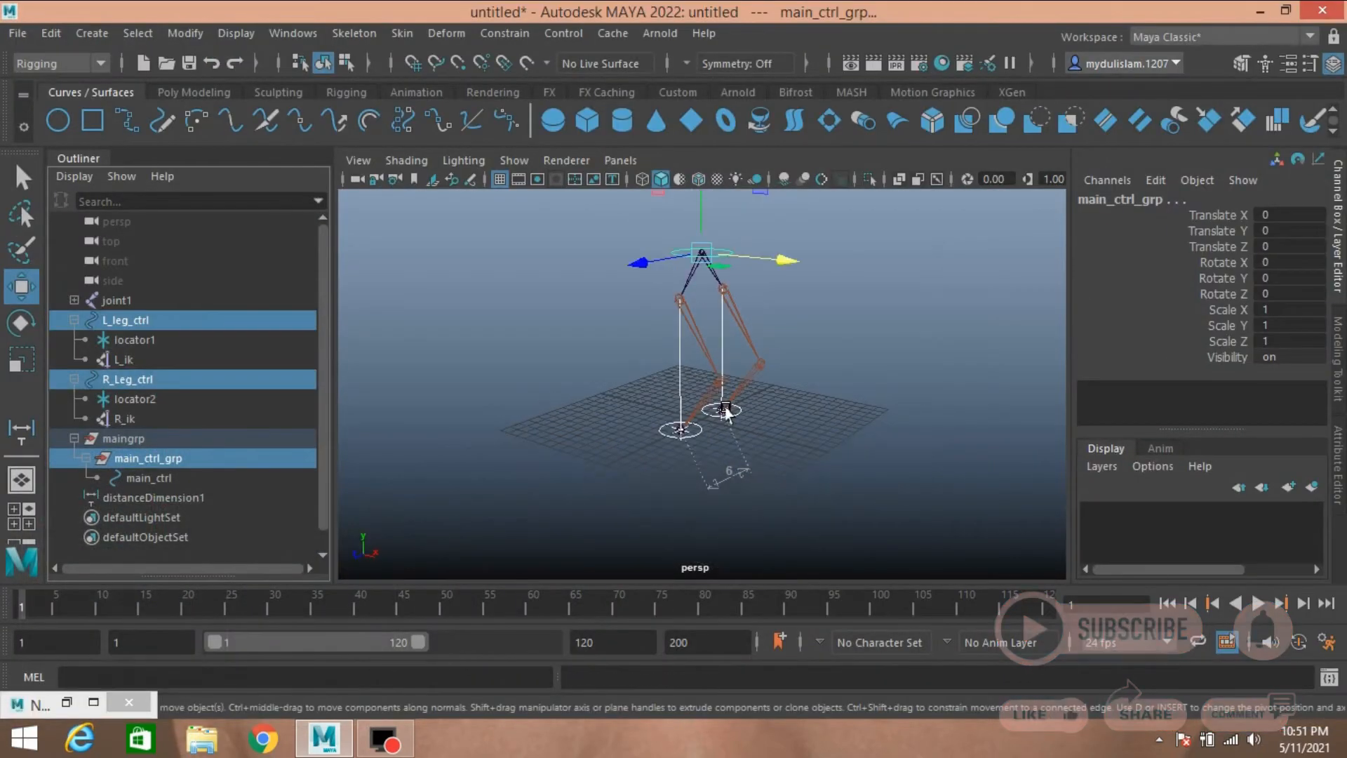
click(666, 436)
drag(670, 435, 745, 448)
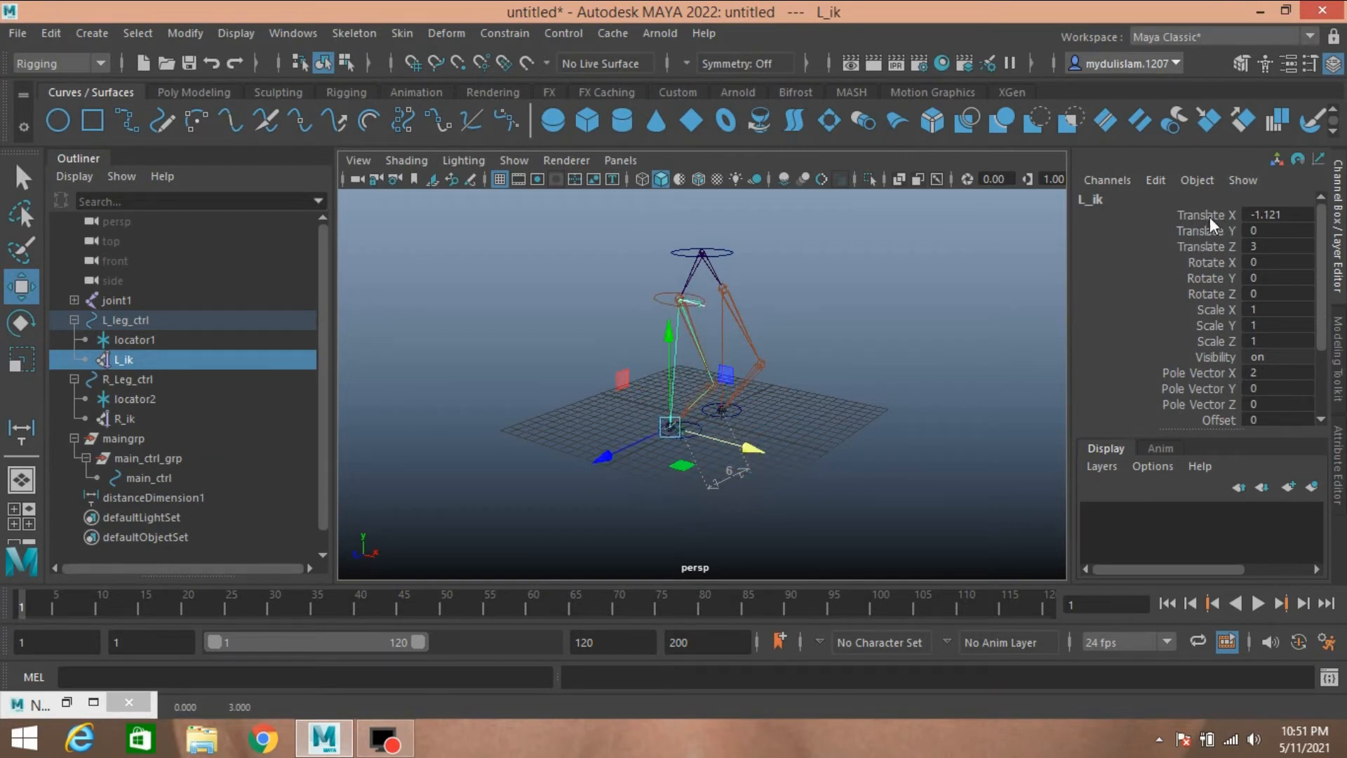
click(1268, 215)
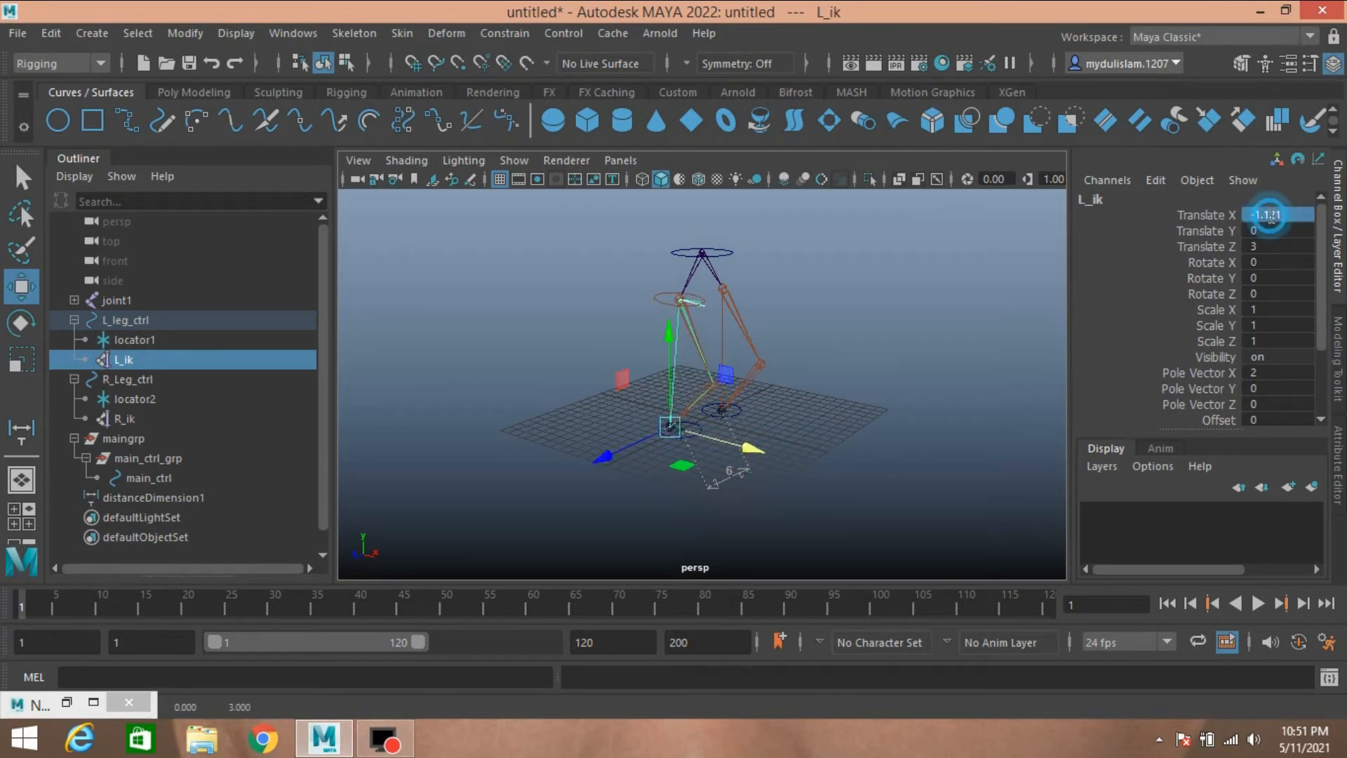
text(0)
key(Return)
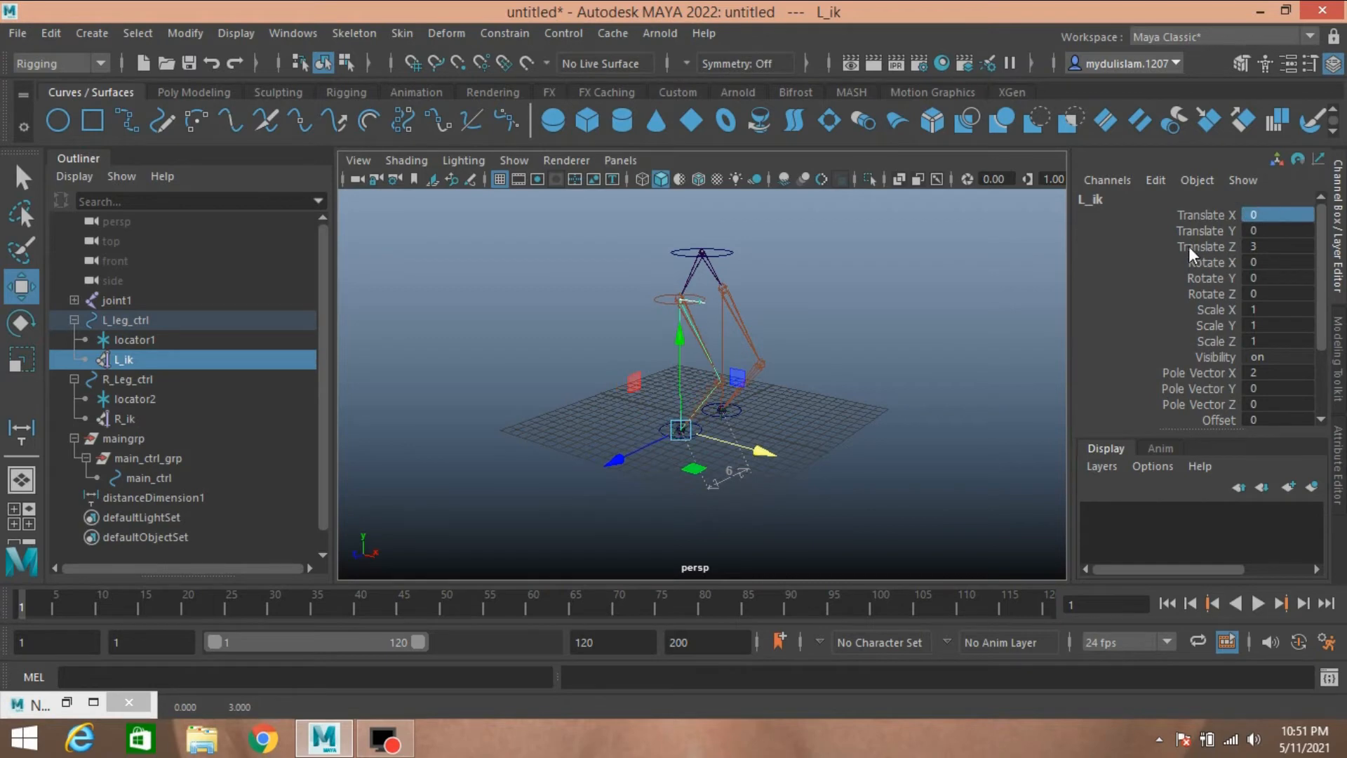
Connect Translate X of R_Leg_ctrl to Input 1D[0] and of L_leg_ctrl to Input 1D[1] on plusMinusAverage1
click(66, 701)
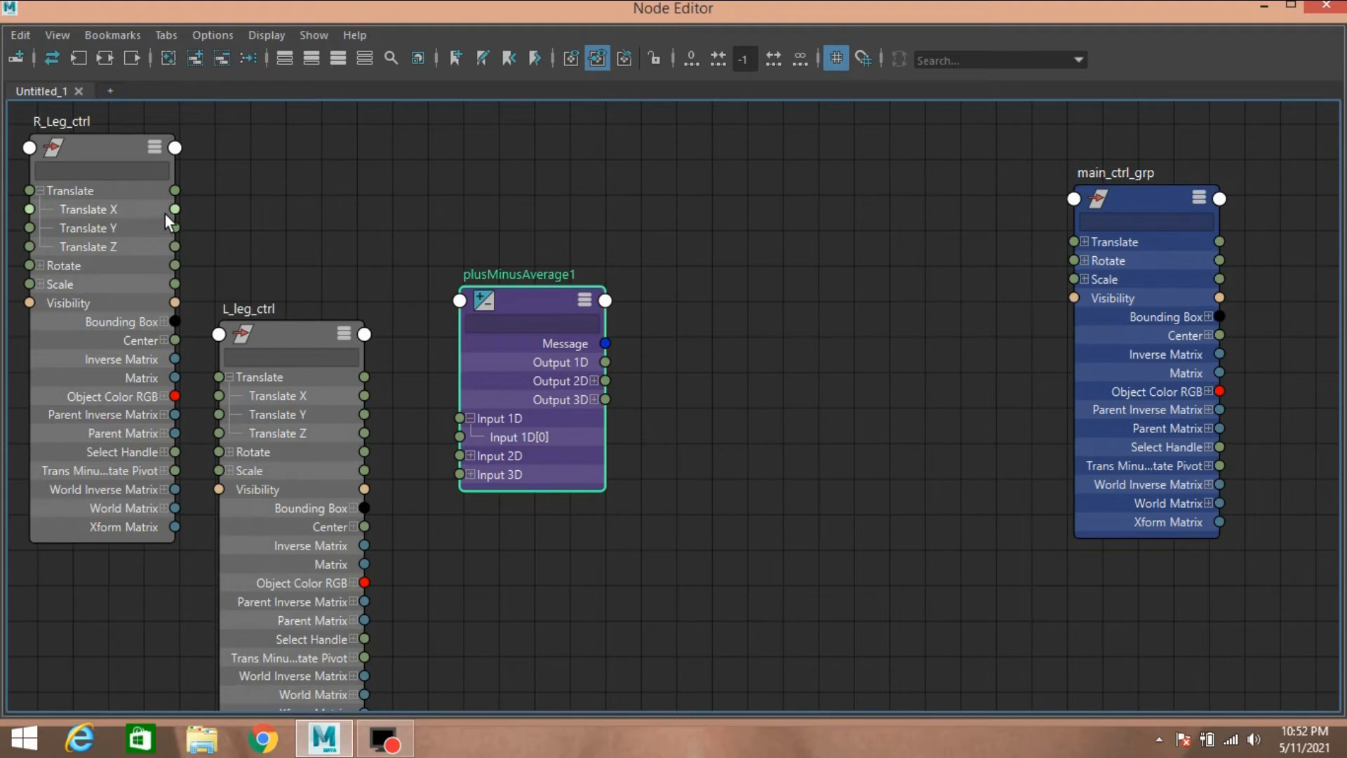
drag(175, 208, 460, 435)
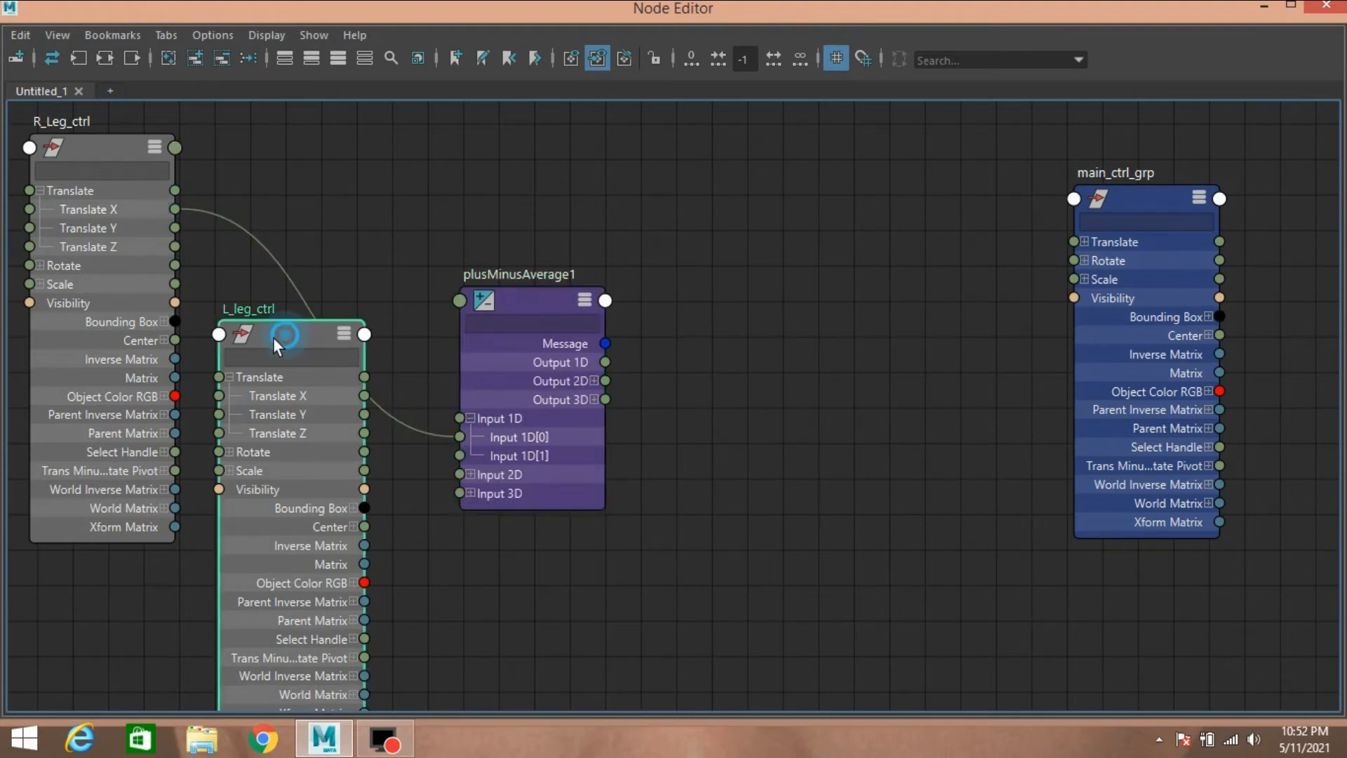
drag(272, 337, 258, 341)
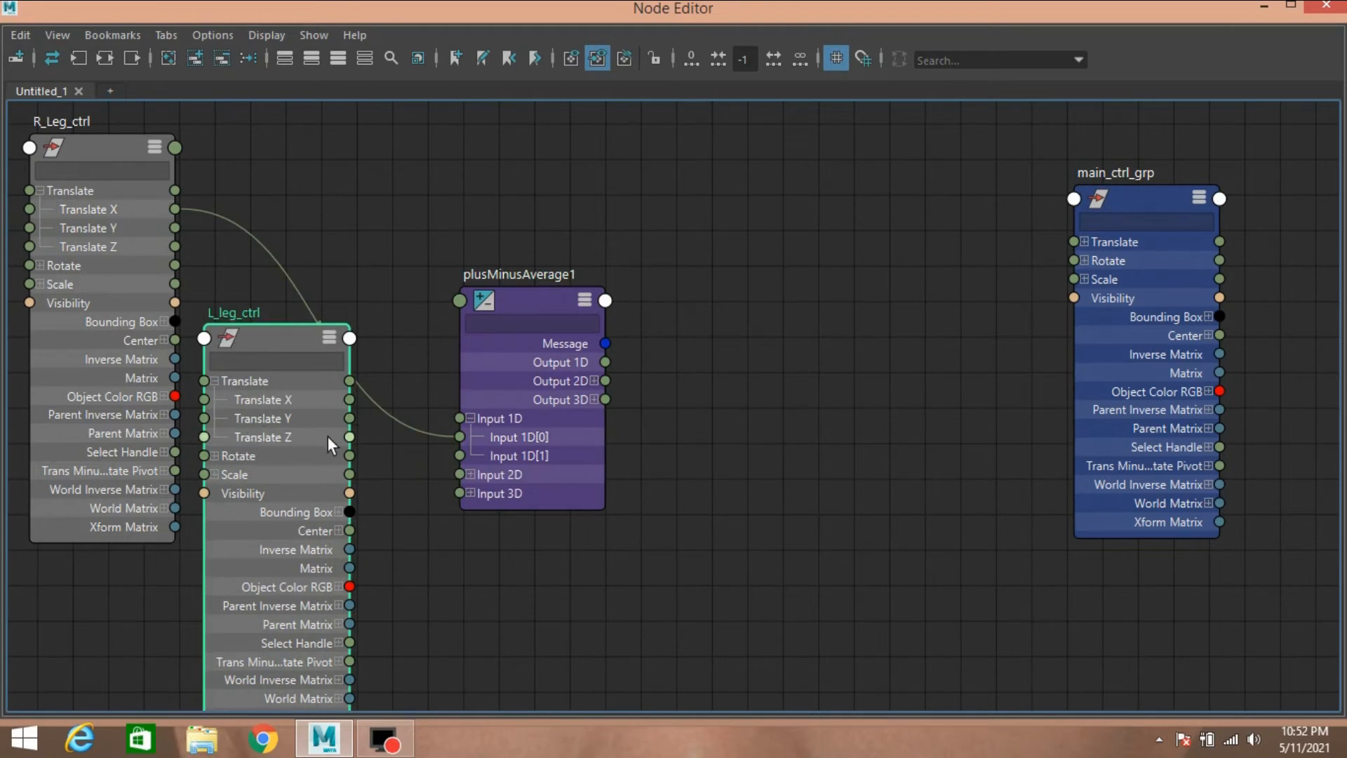
drag(349, 400, 465, 455)
drag(519, 302, 496, 415)
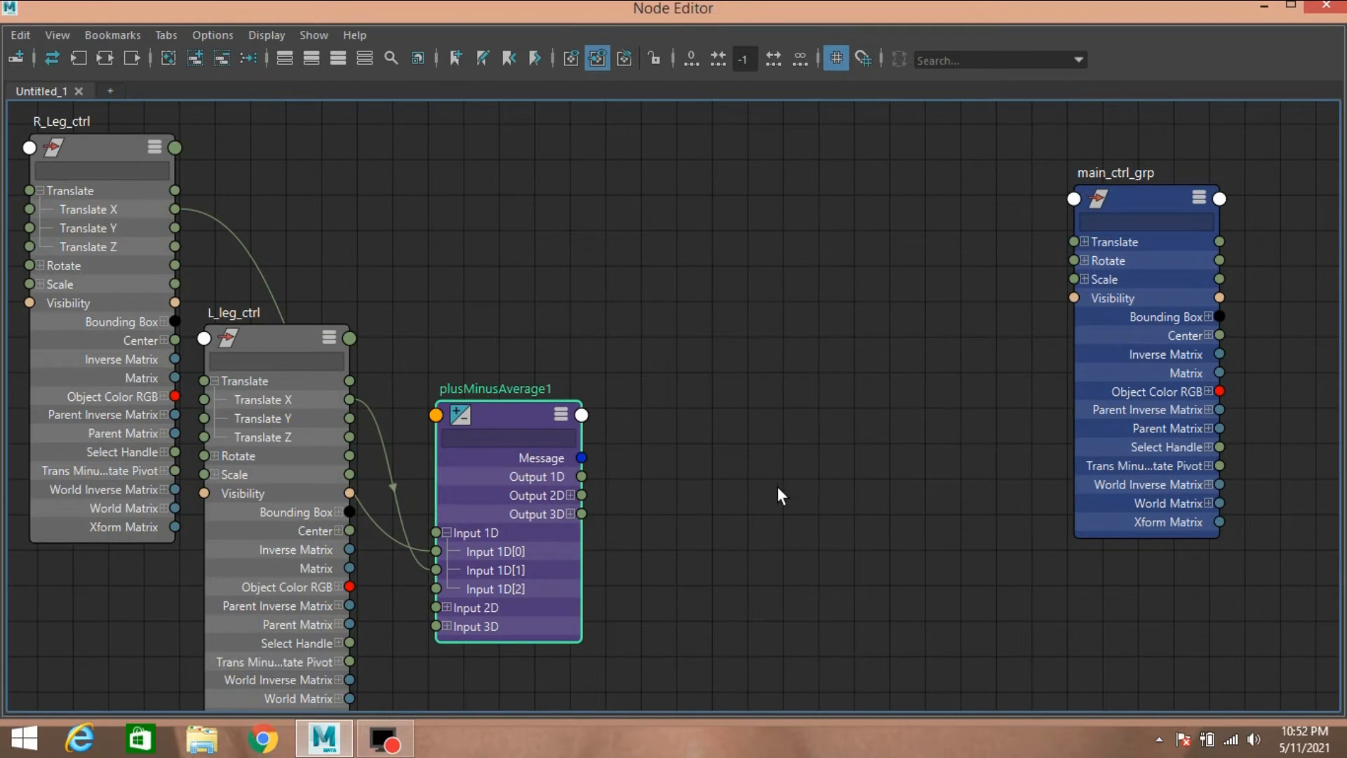
Add a multiplyDivide node before main_ctrl_grp and connect plusMinusAverage1's Output 1D to its Input 2Y
key(Tab)
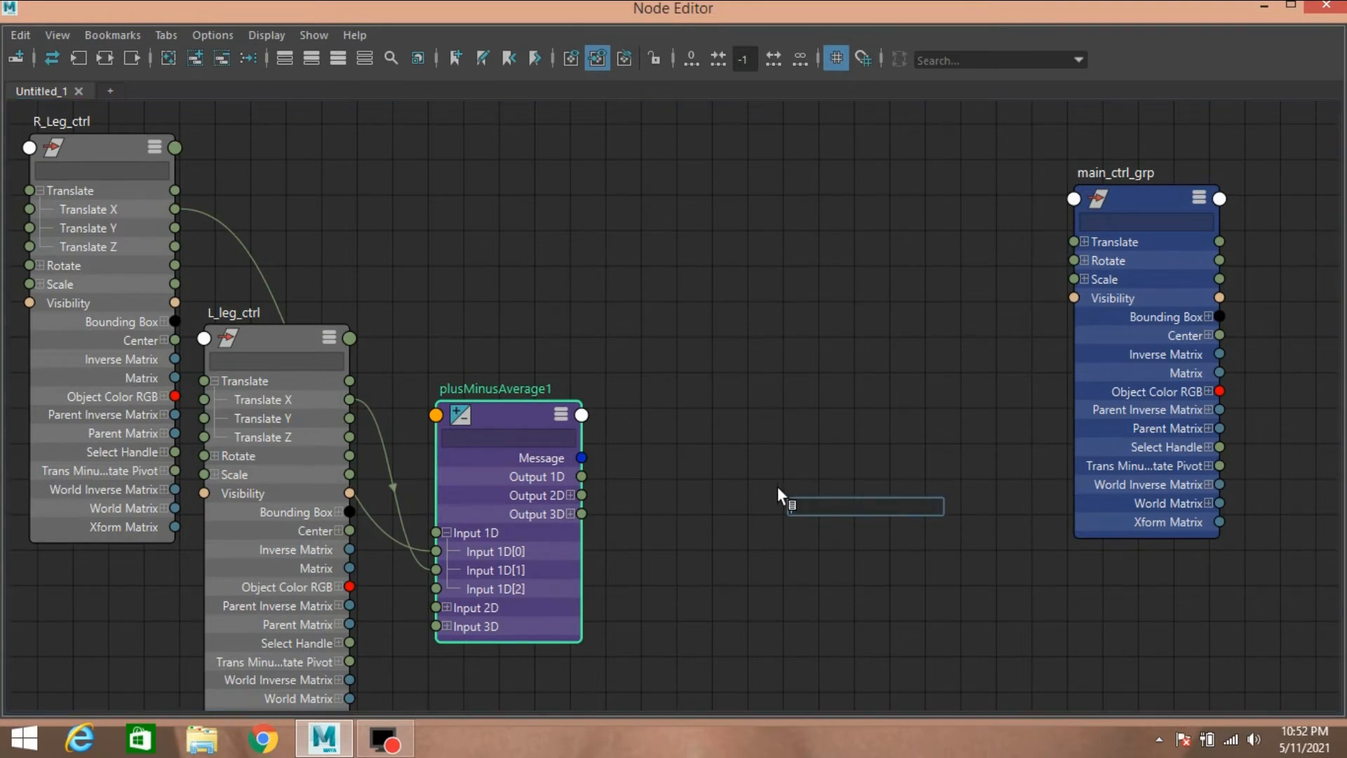
text(mu)
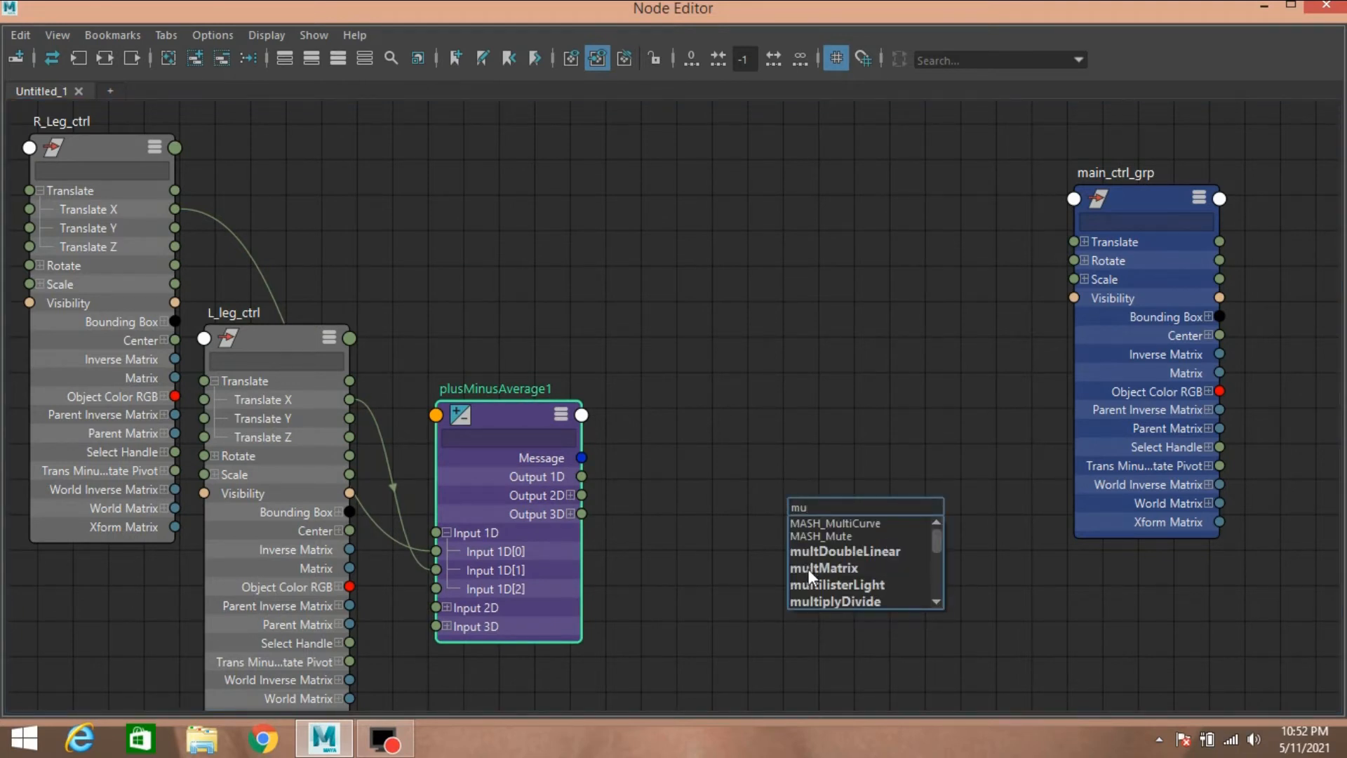
click(818, 596)
drag(823, 520, 807, 484)
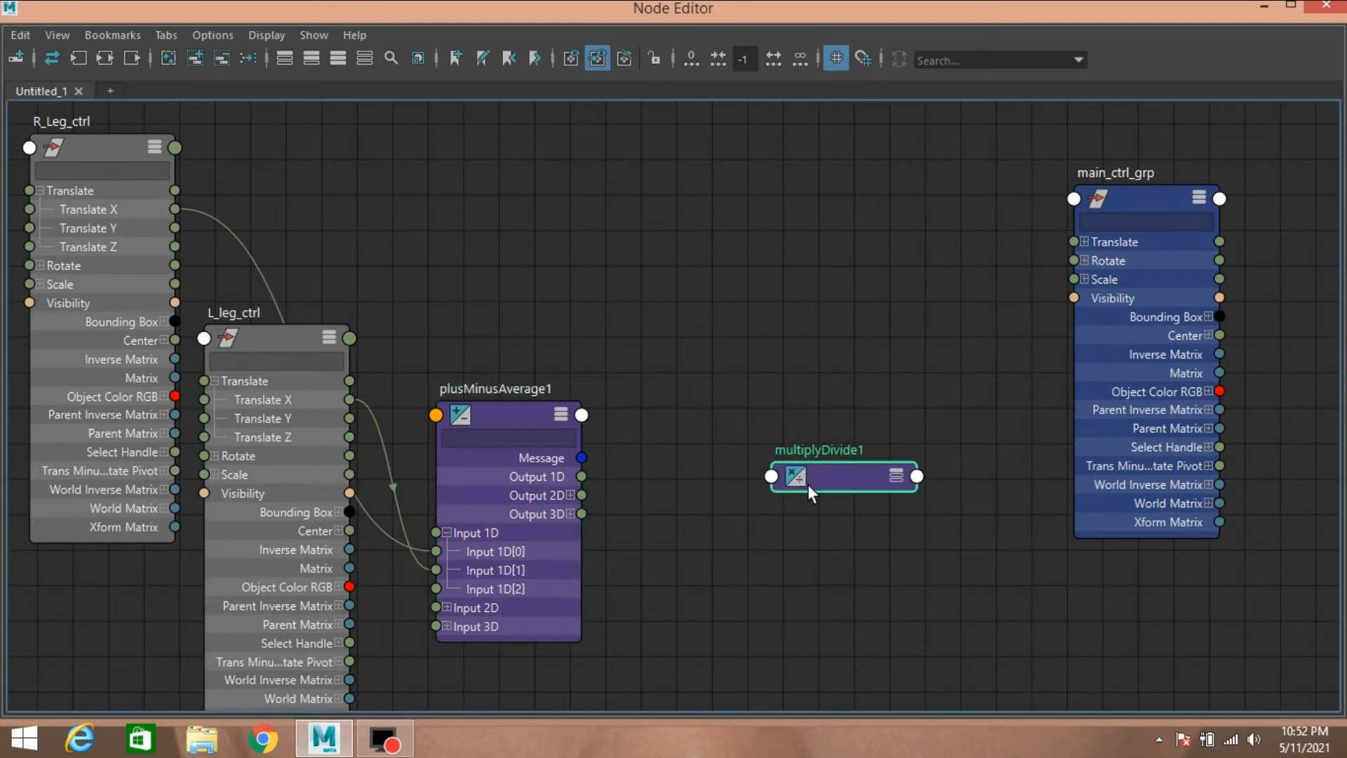
click(338, 61)
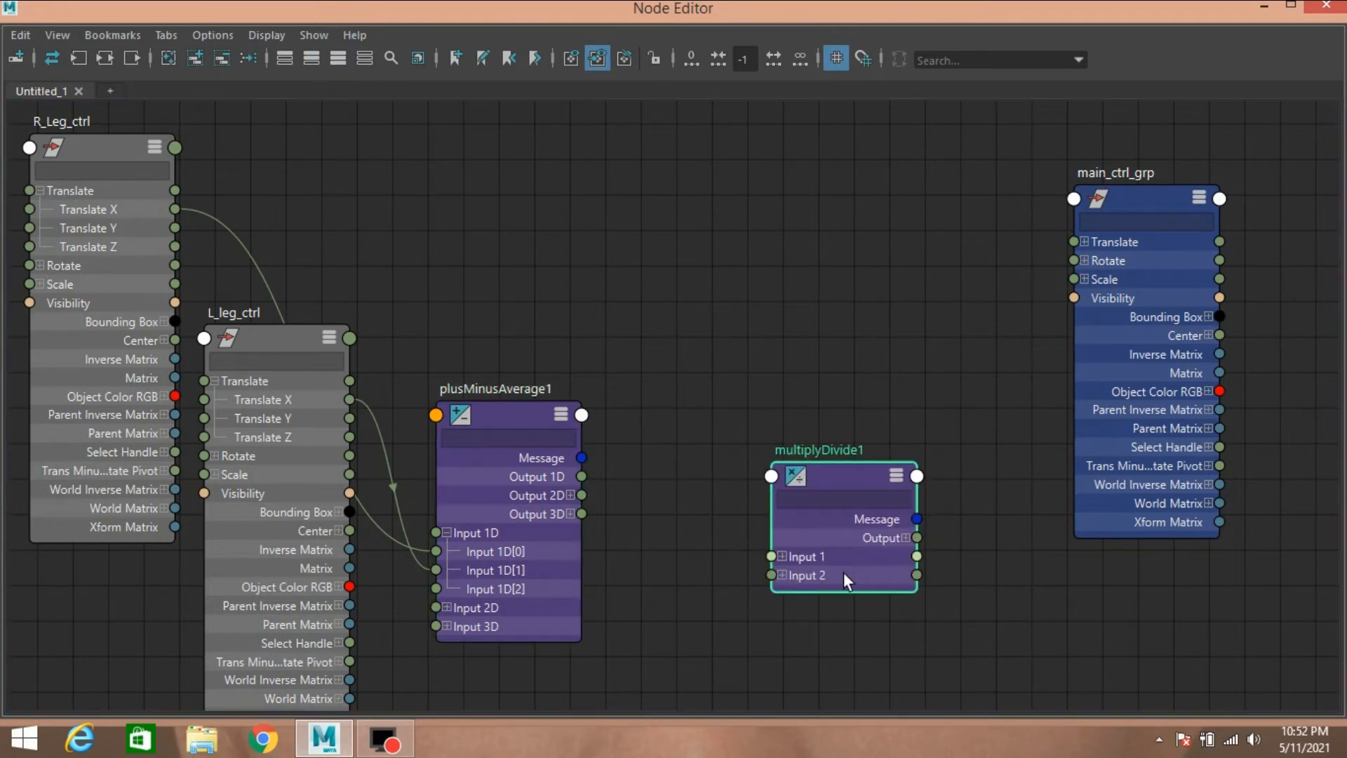
click(783, 556)
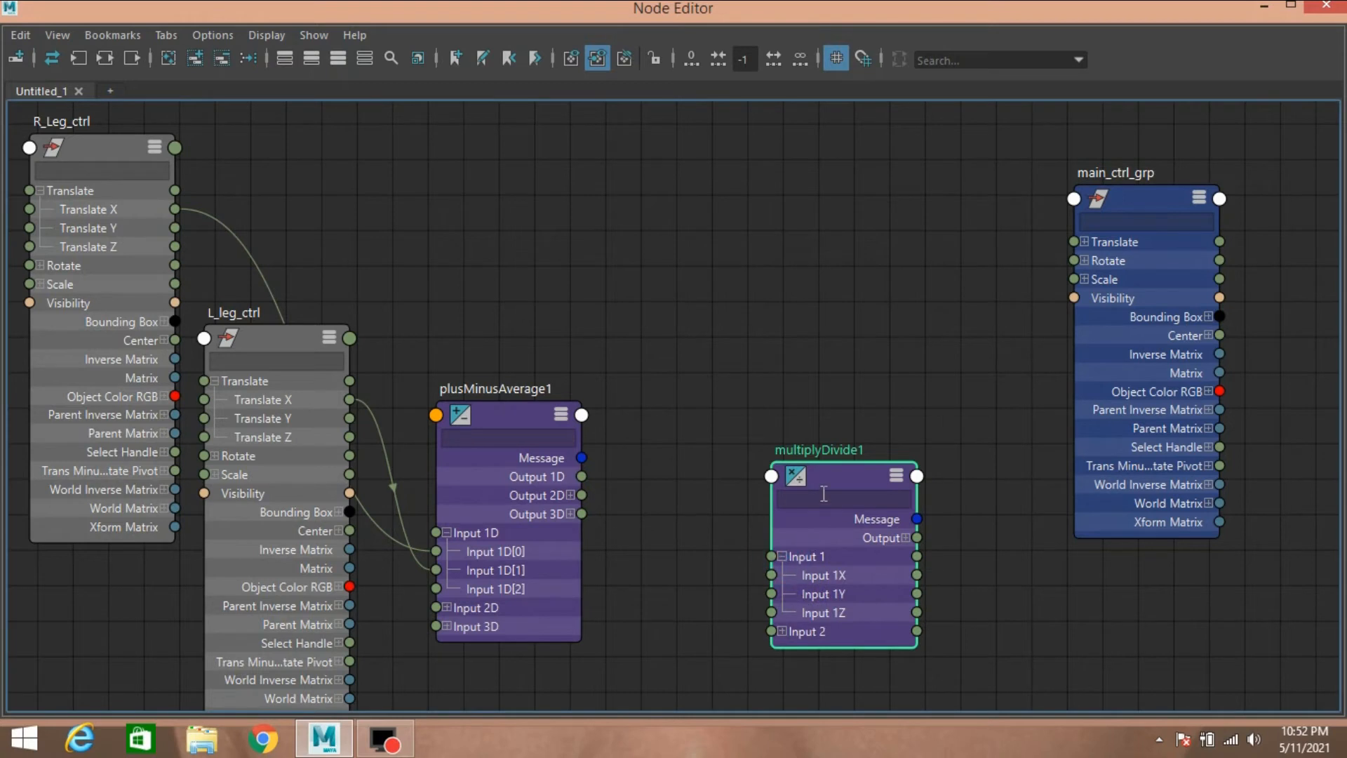
click(776, 601)
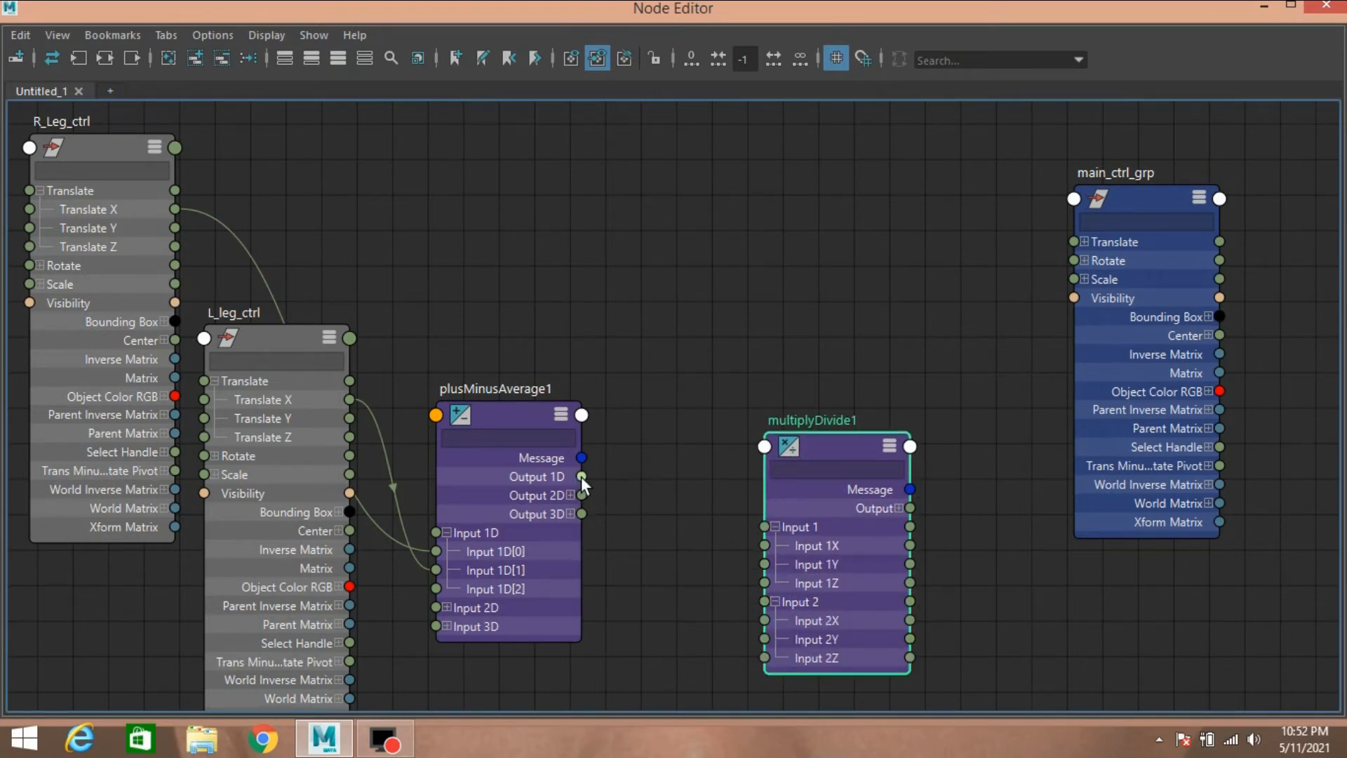
drag(581, 477, 772, 639)
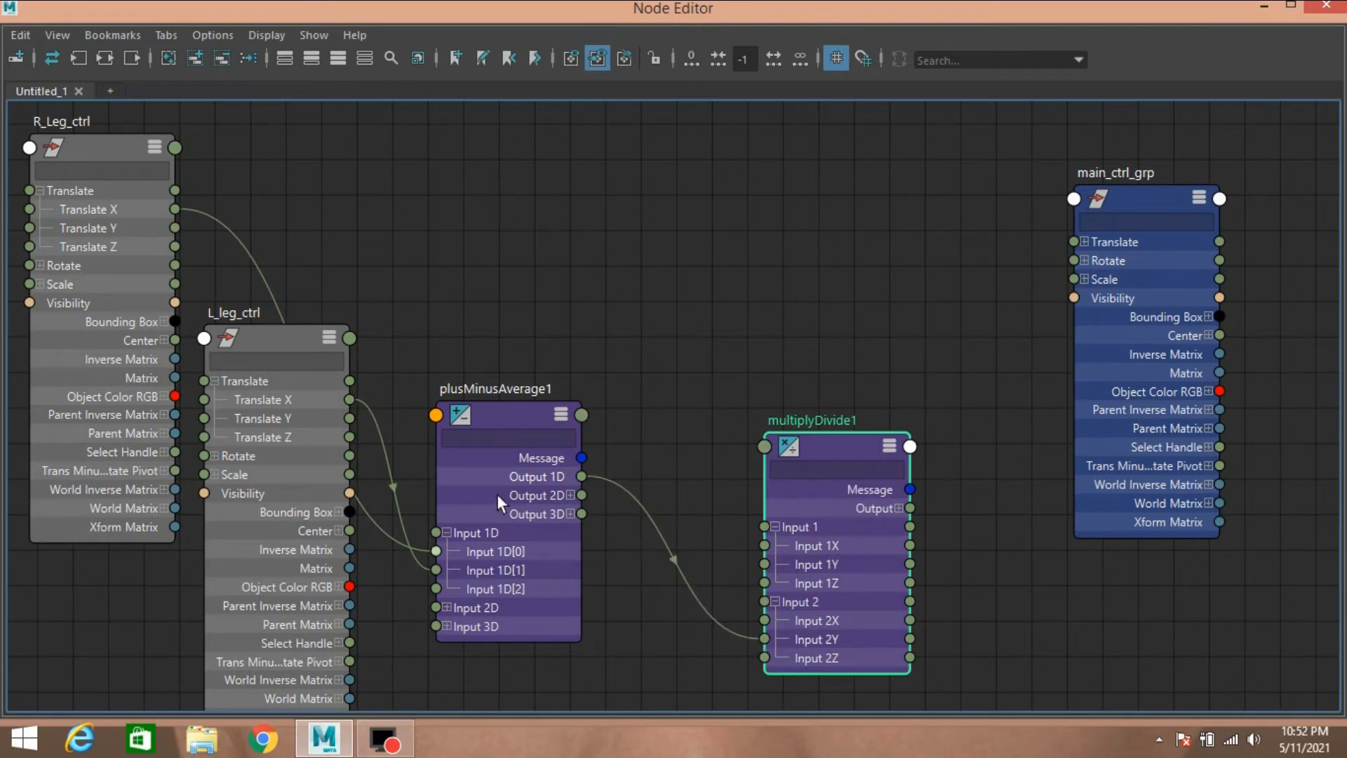
Change the Operation setting in the attributes of plusMinusAverage1
click(483, 416)
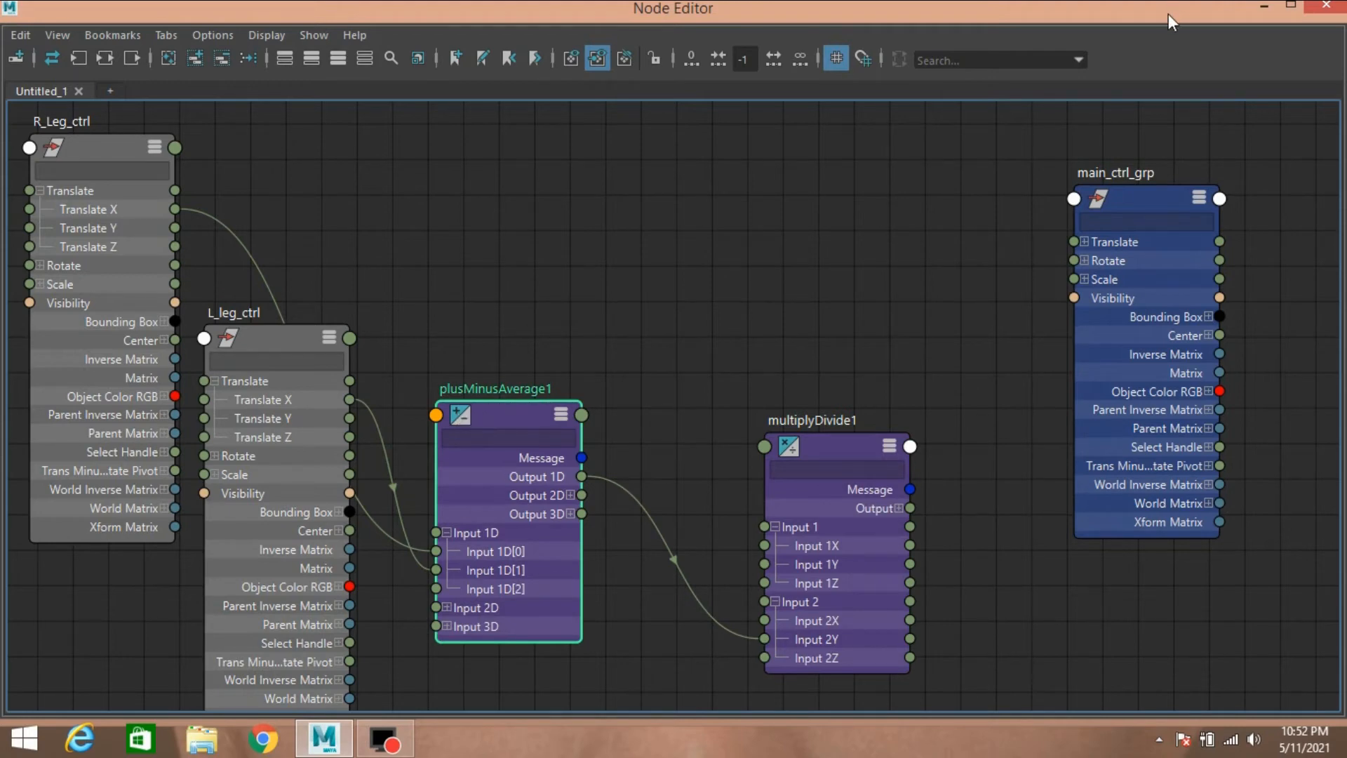
click(1260, 10)
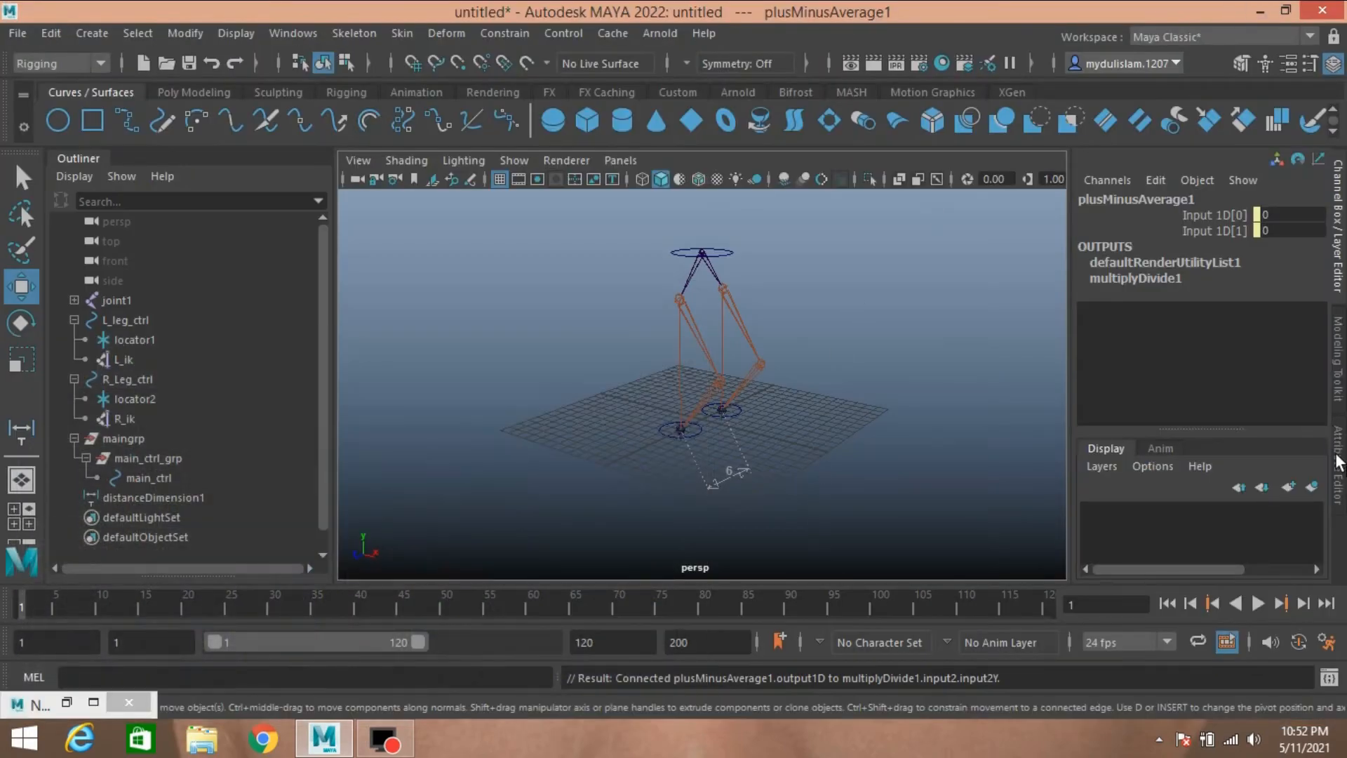
click(1338, 457)
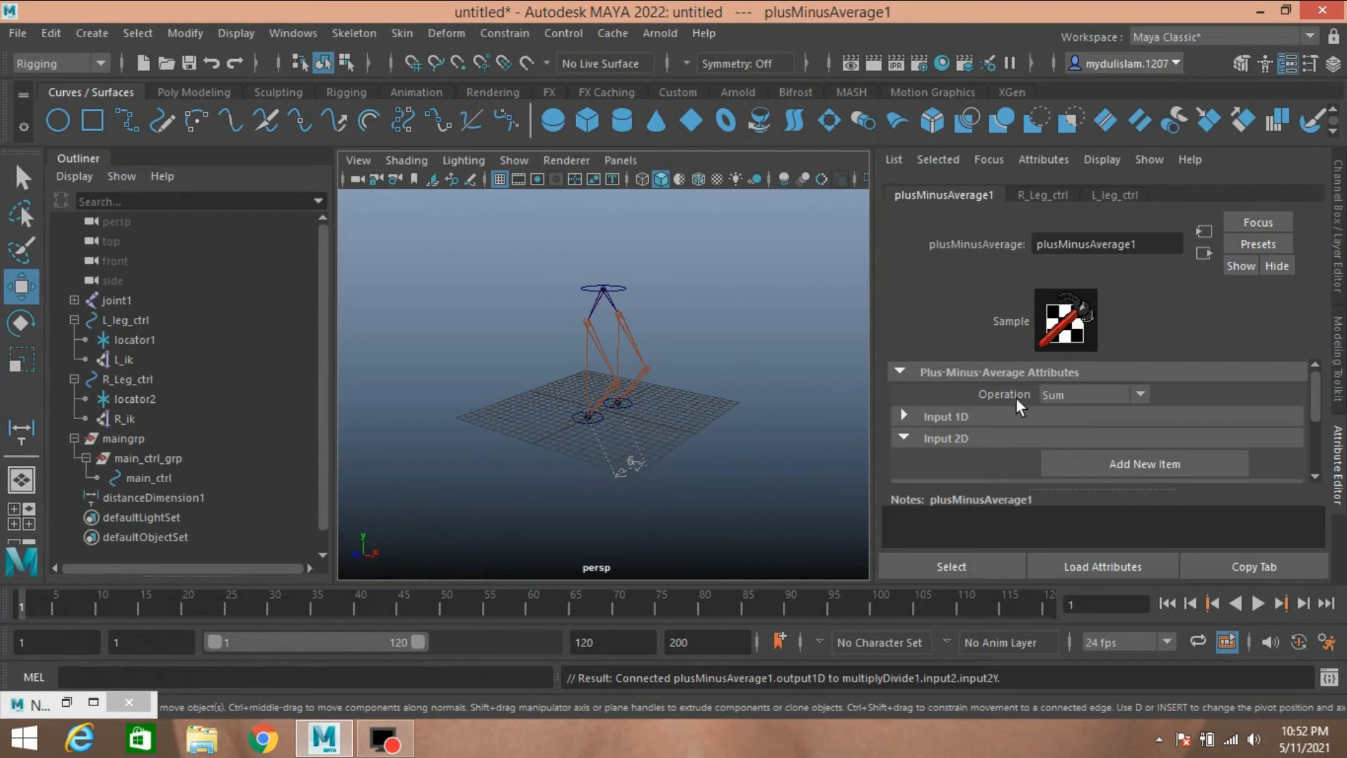
click(1063, 393)
click(1068, 475)
Add distanceDimension1 with its shape node to the Node Editor graph, and spread the existing nodes apart
click(135, 498)
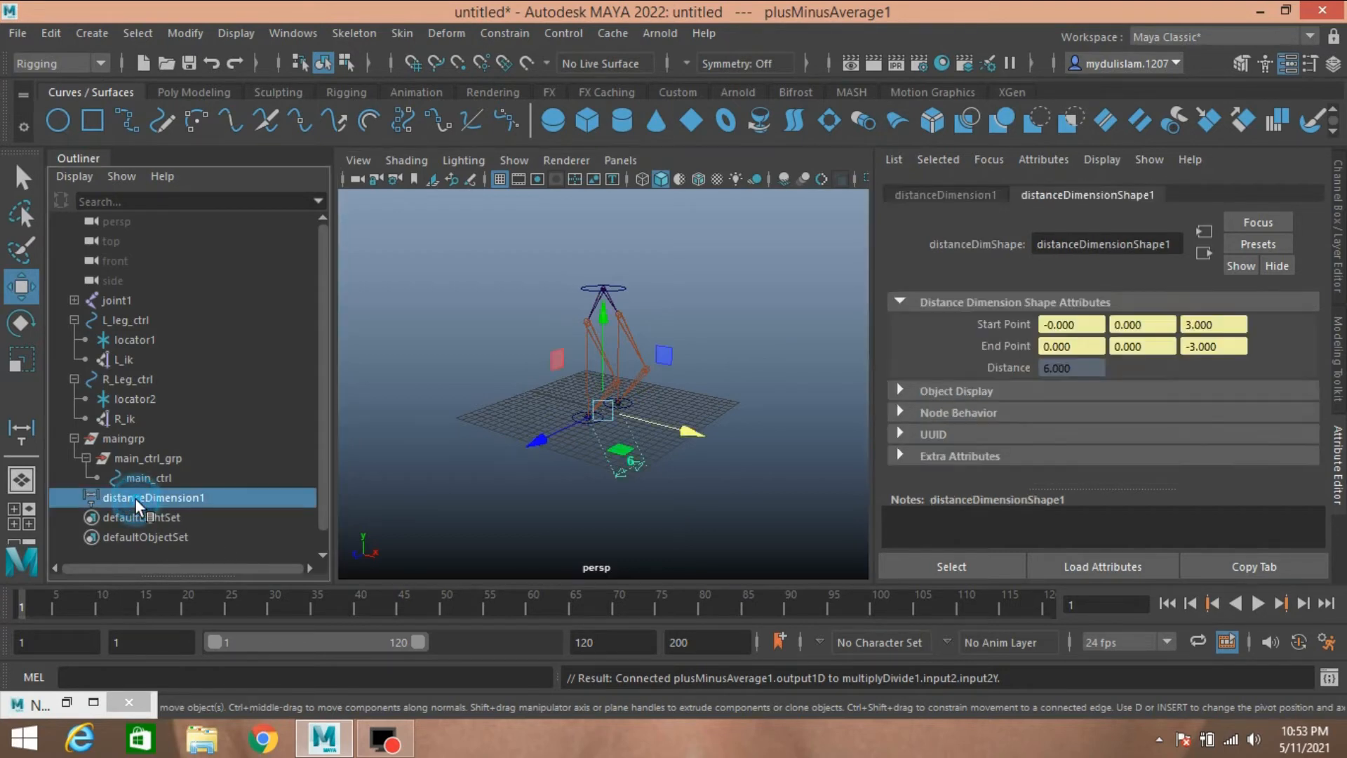
click(67, 703)
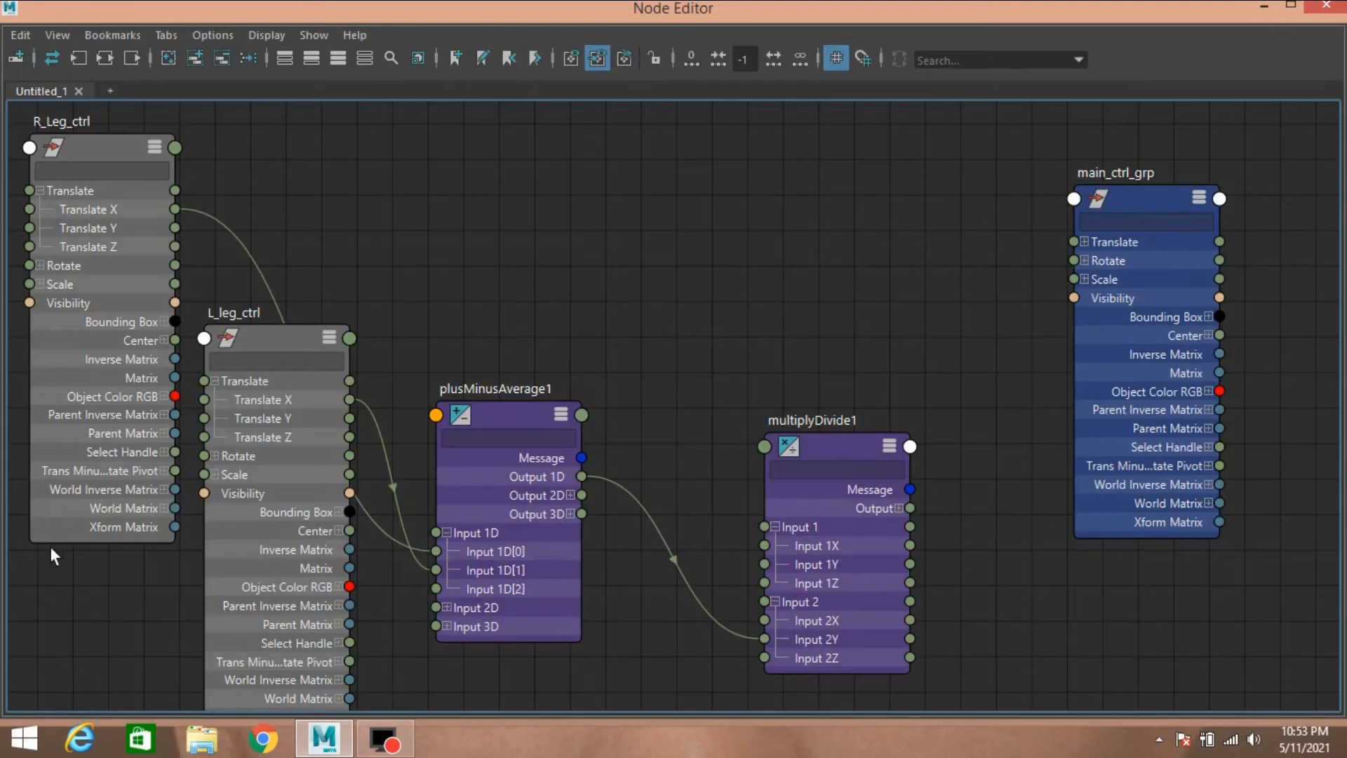
click(195, 53)
drag(735, 282, 429, 163)
drag(238, 159, 128, 146)
drag(372, 327, 217, 450)
drag(572, 393, 437, 478)
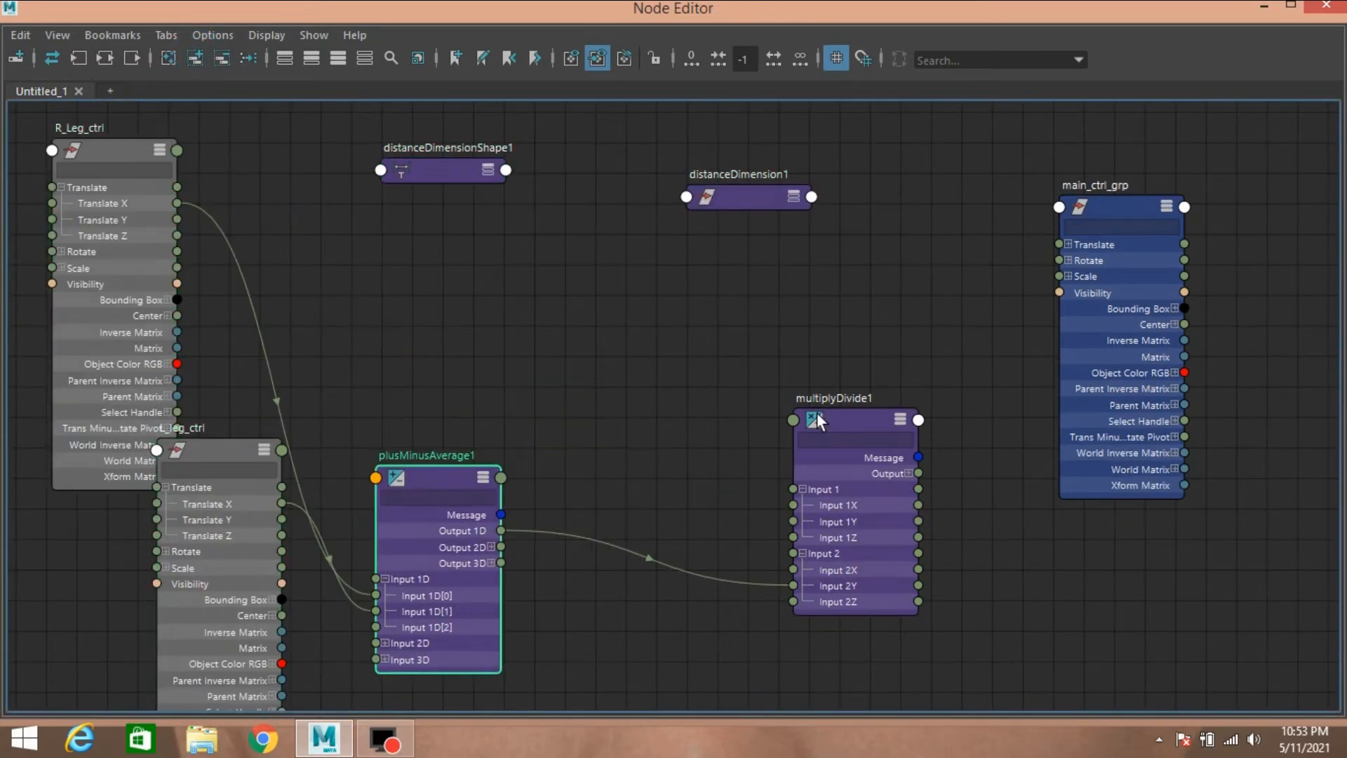
drag(818, 419, 826, 440)
Remove the distanceDimension1 transform node from the graph, and place distanceDimensionShape1 beside R_Leg_ctrl with its attributes shown
click(745, 197)
click(222, 58)
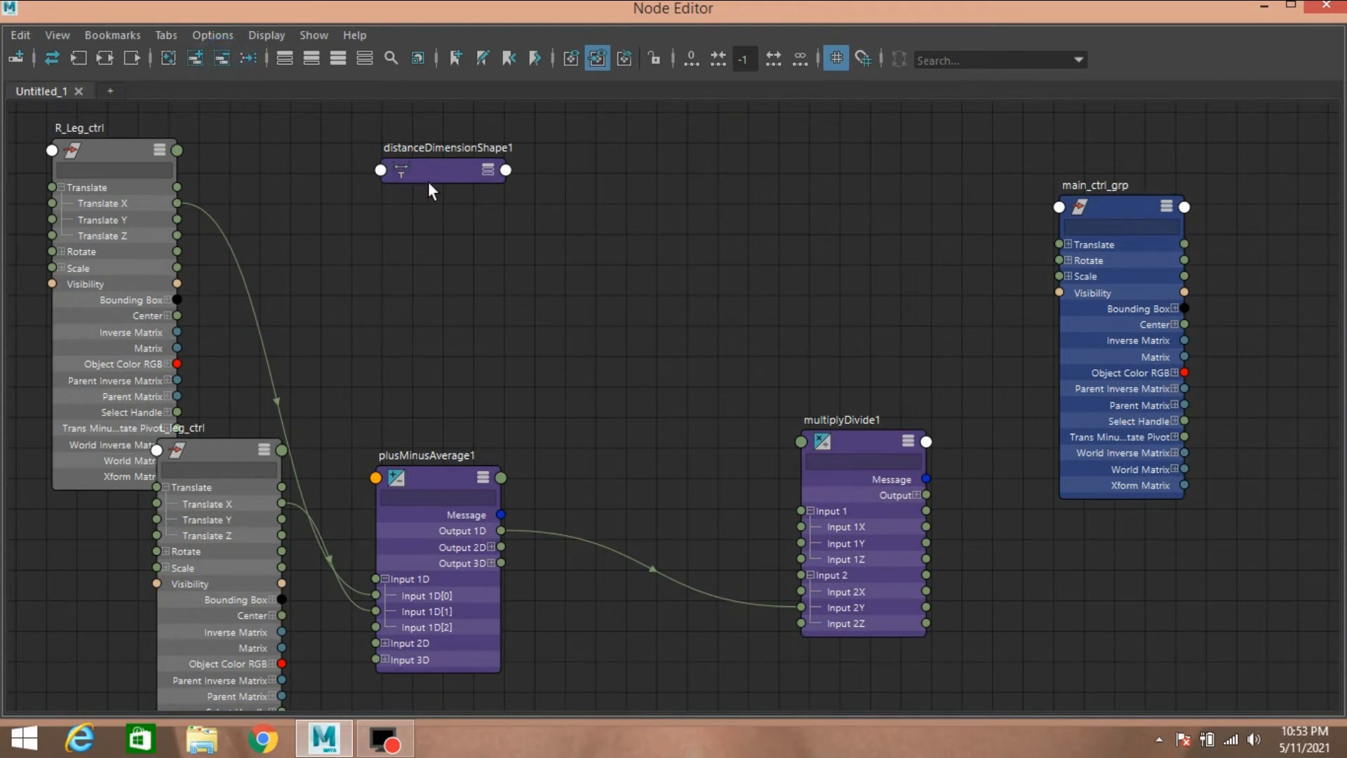
drag(427, 173, 274, 166)
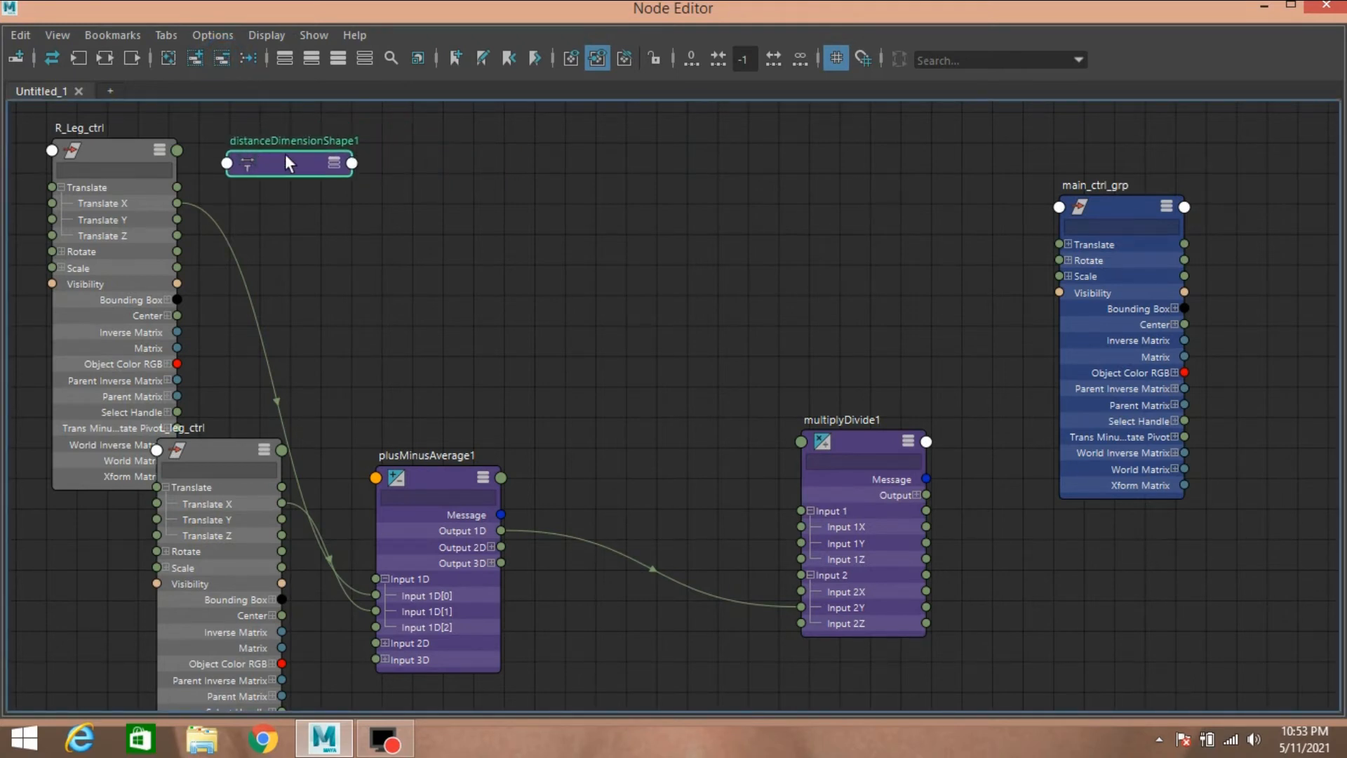
click(338, 59)
drag(287, 153, 293, 139)
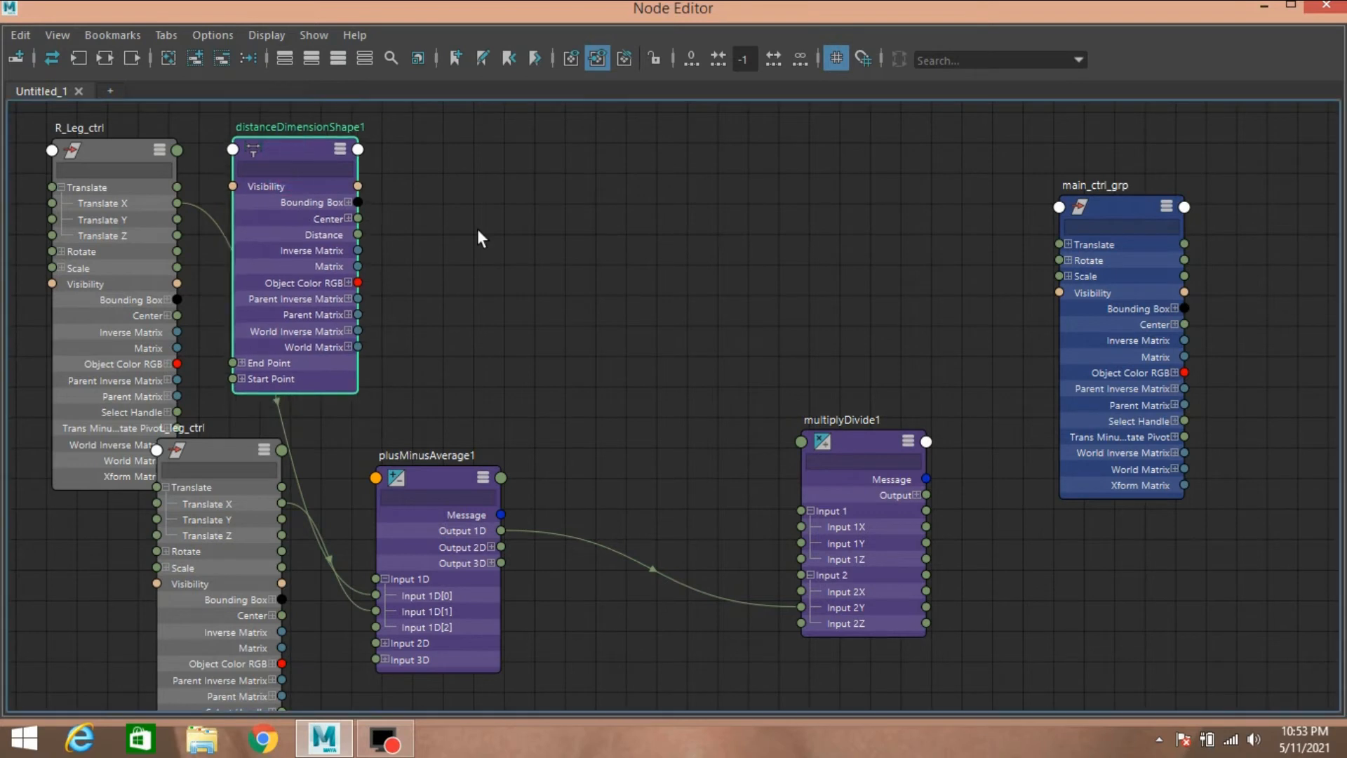
Add a second multiplyDivide node beside distanceDimensionShape1 and connect the shape's Distance output to the new node's Input 1X
key(Tab)
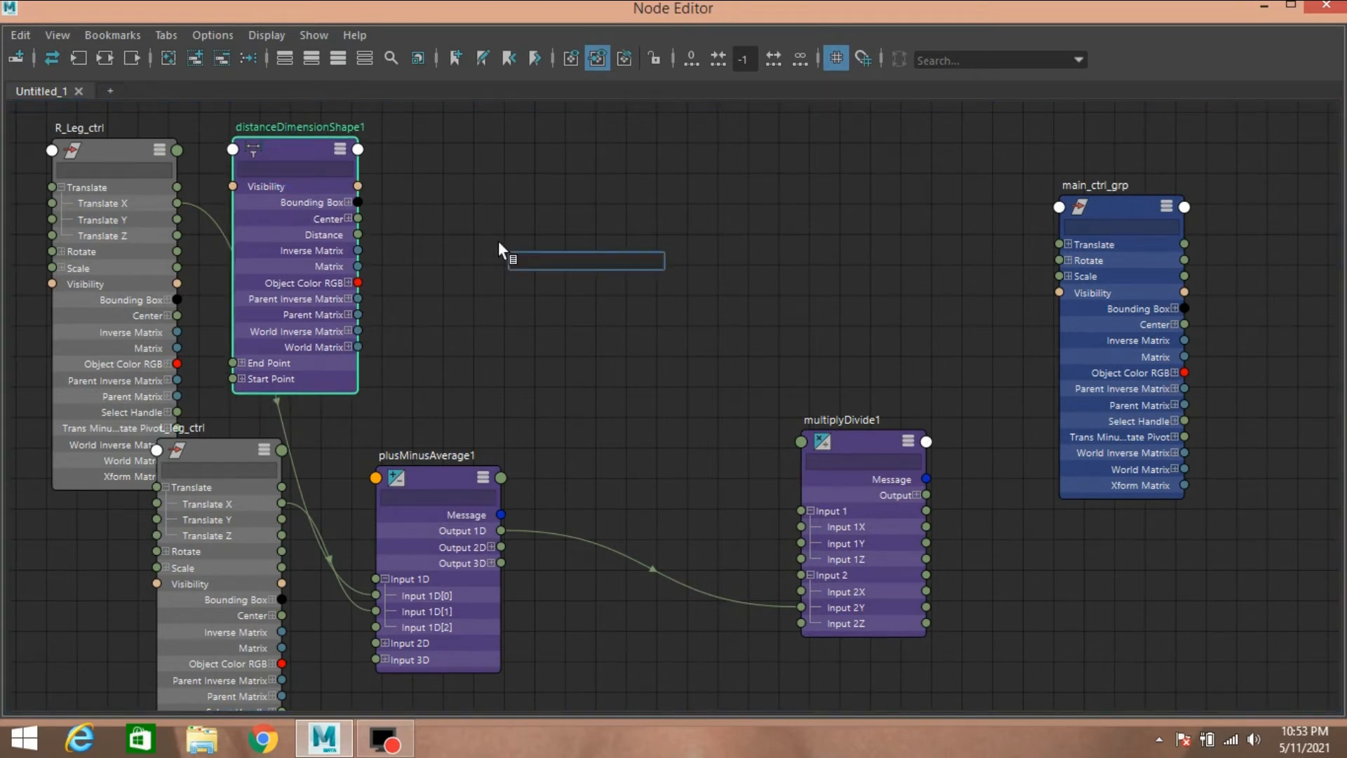
text(mul)
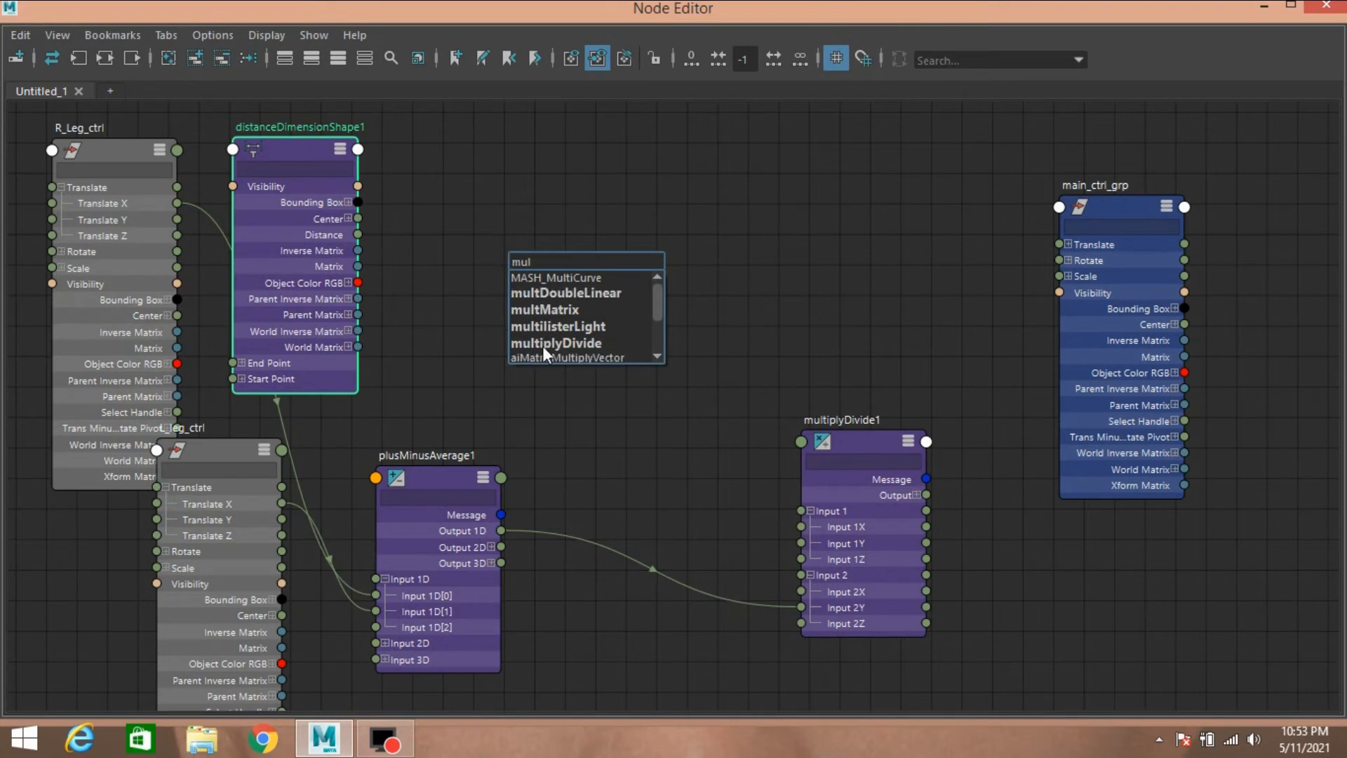
click(543, 344)
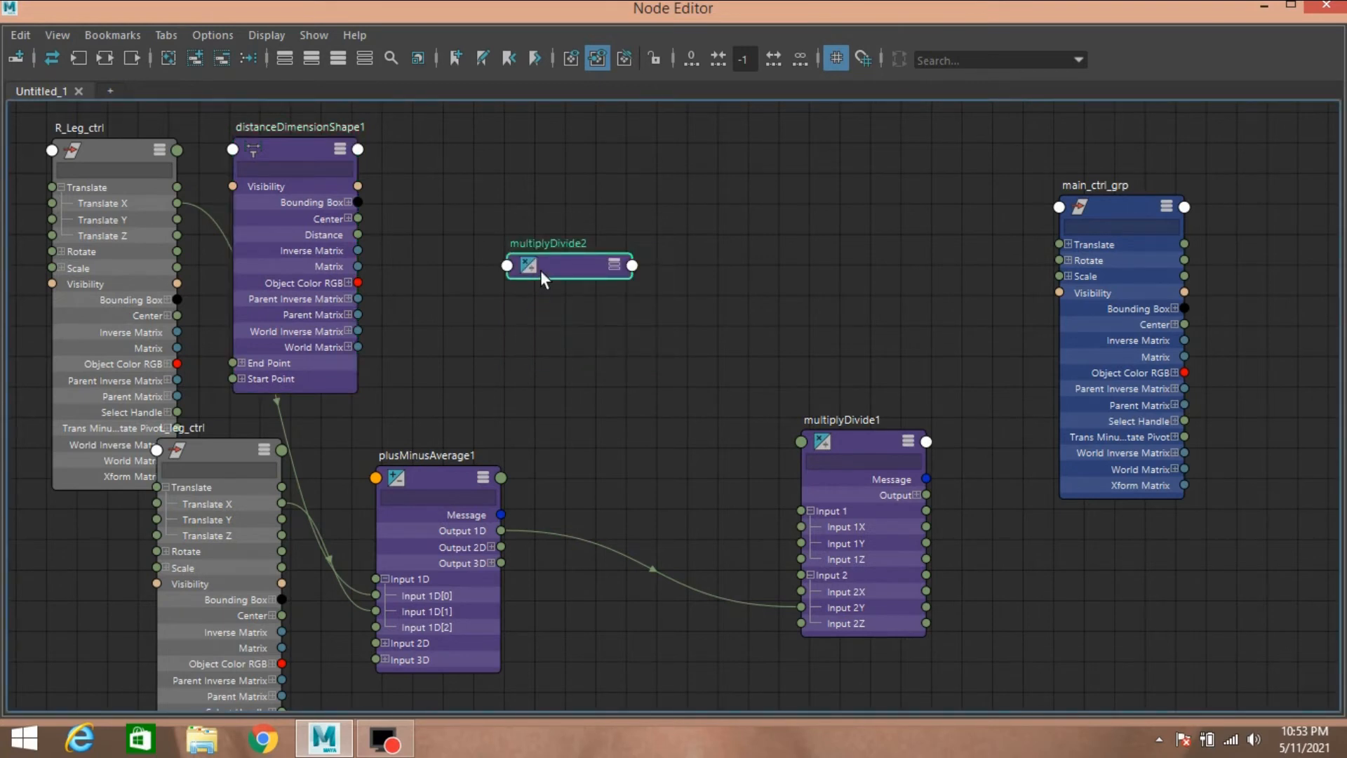
drag(540, 270, 507, 213)
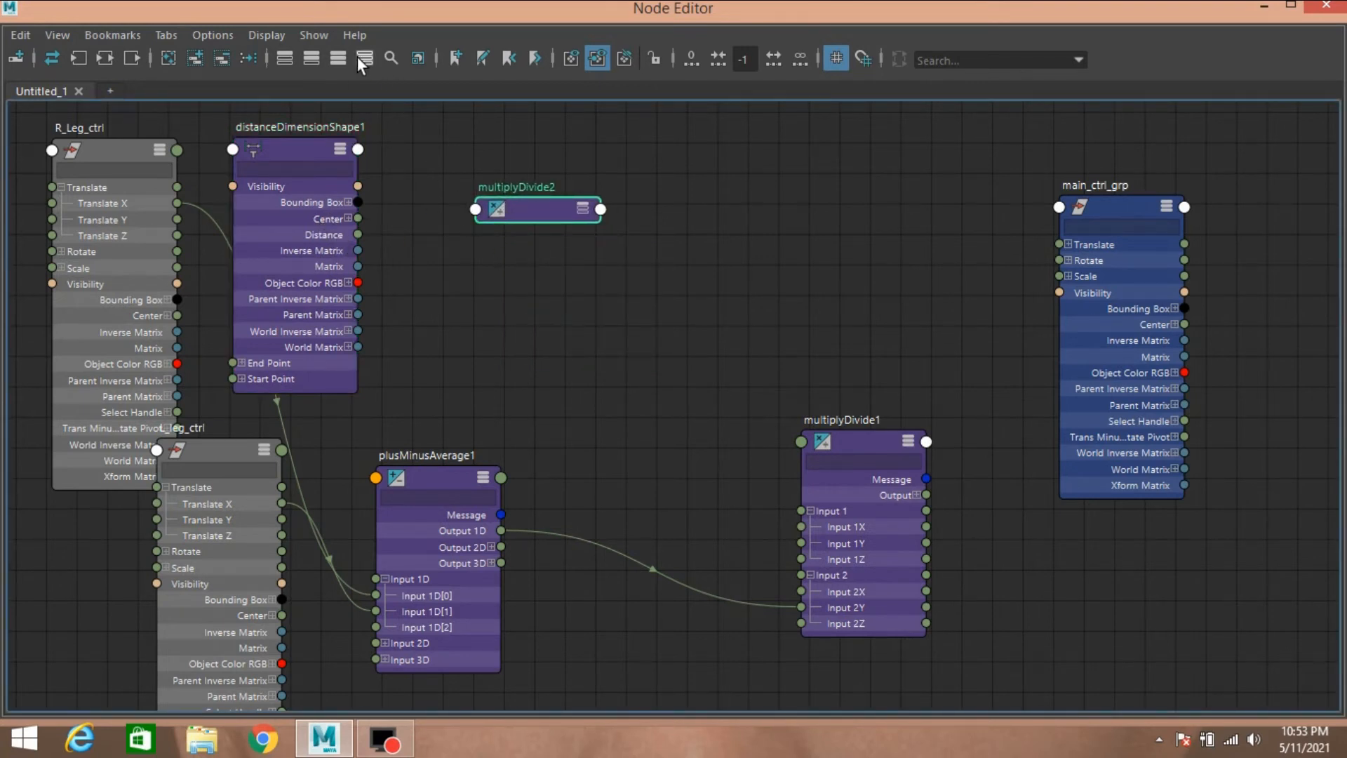
click(340, 59)
click(485, 279)
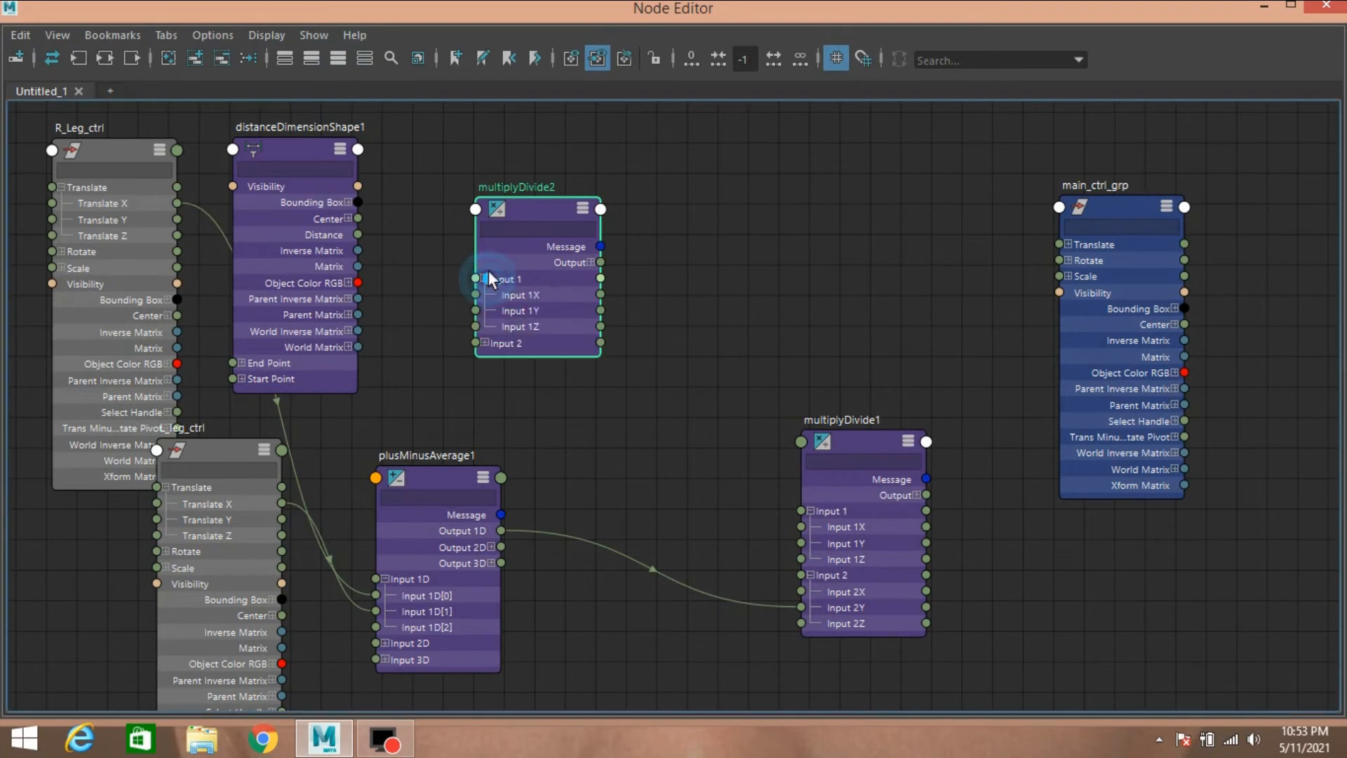
drag(534, 201, 536, 177)
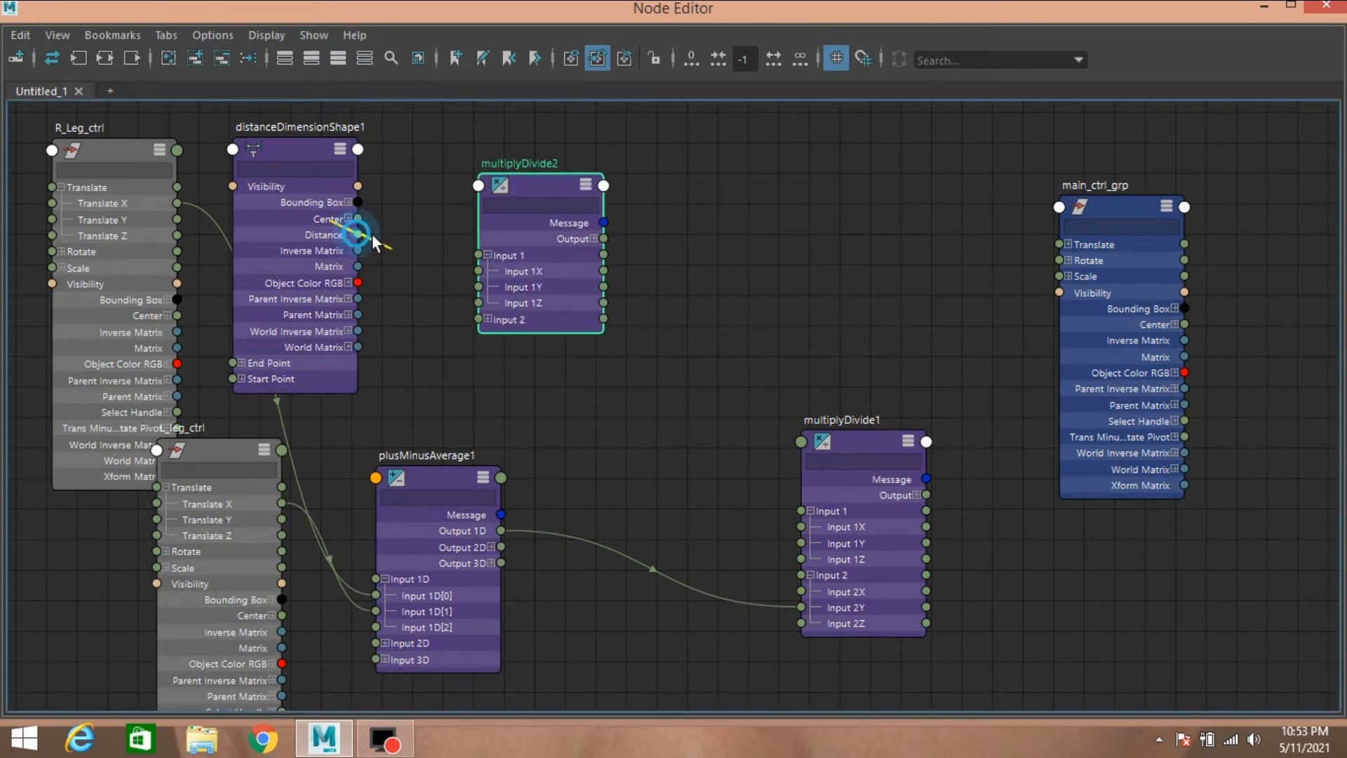
drag(372, 235, 482, 274)
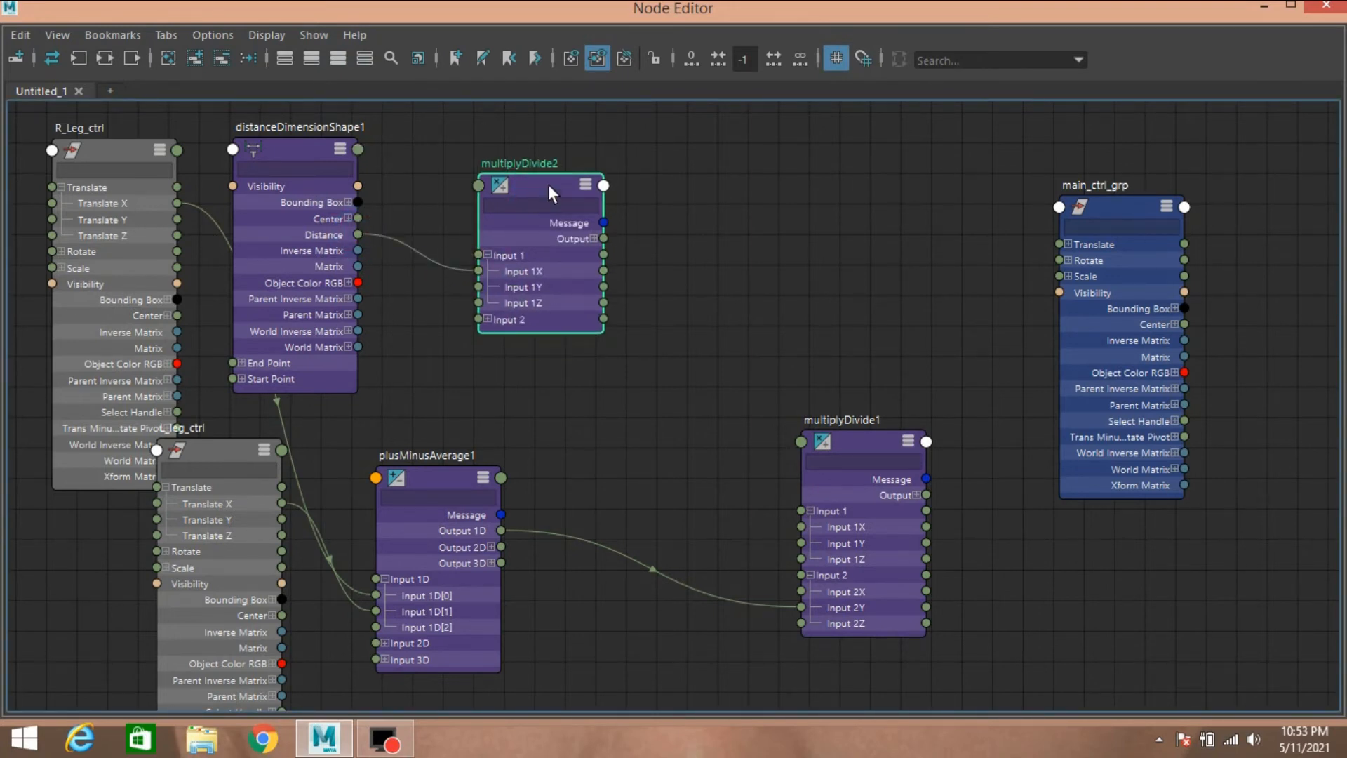
drag(548, 184, 476, 175)
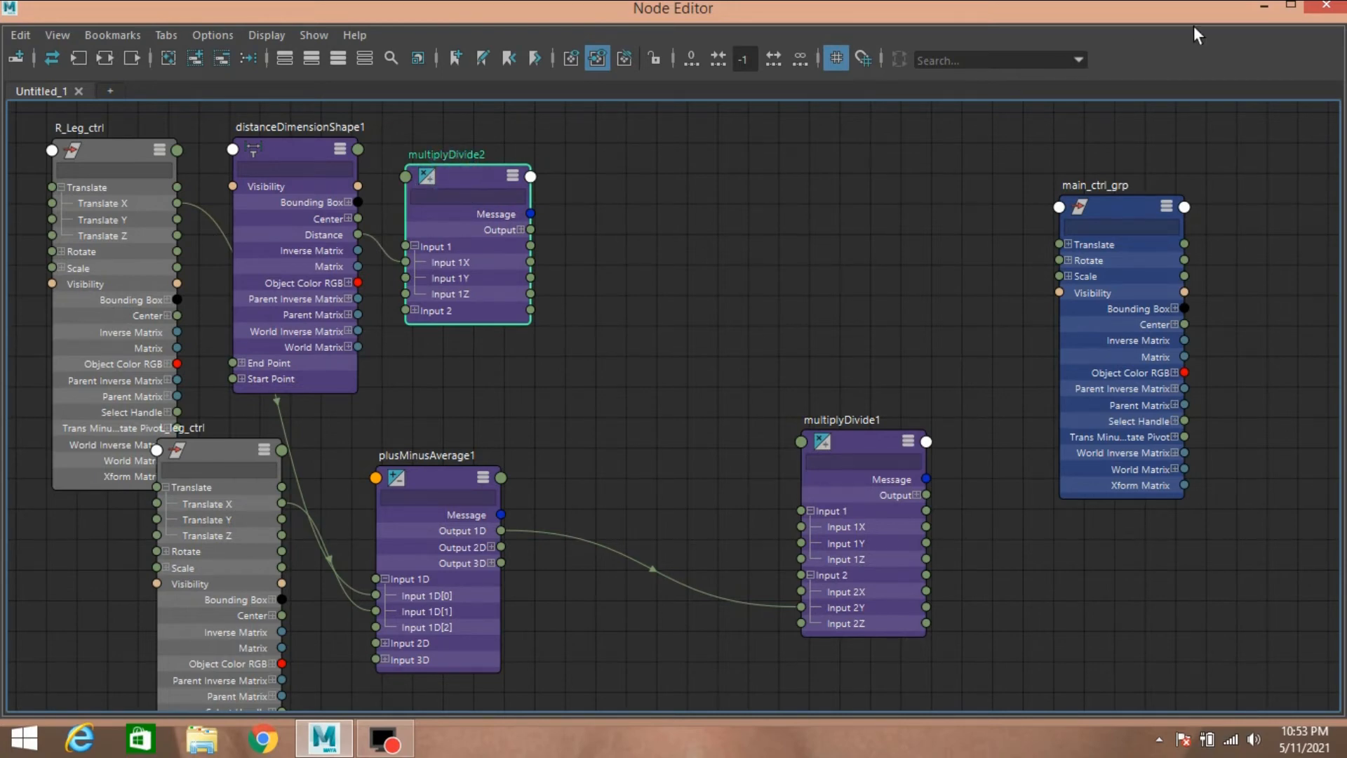
In multiplyDivide2's attributes, set the first value of Input 2 to 6 and the Operation to Divide
click(1263, 6)
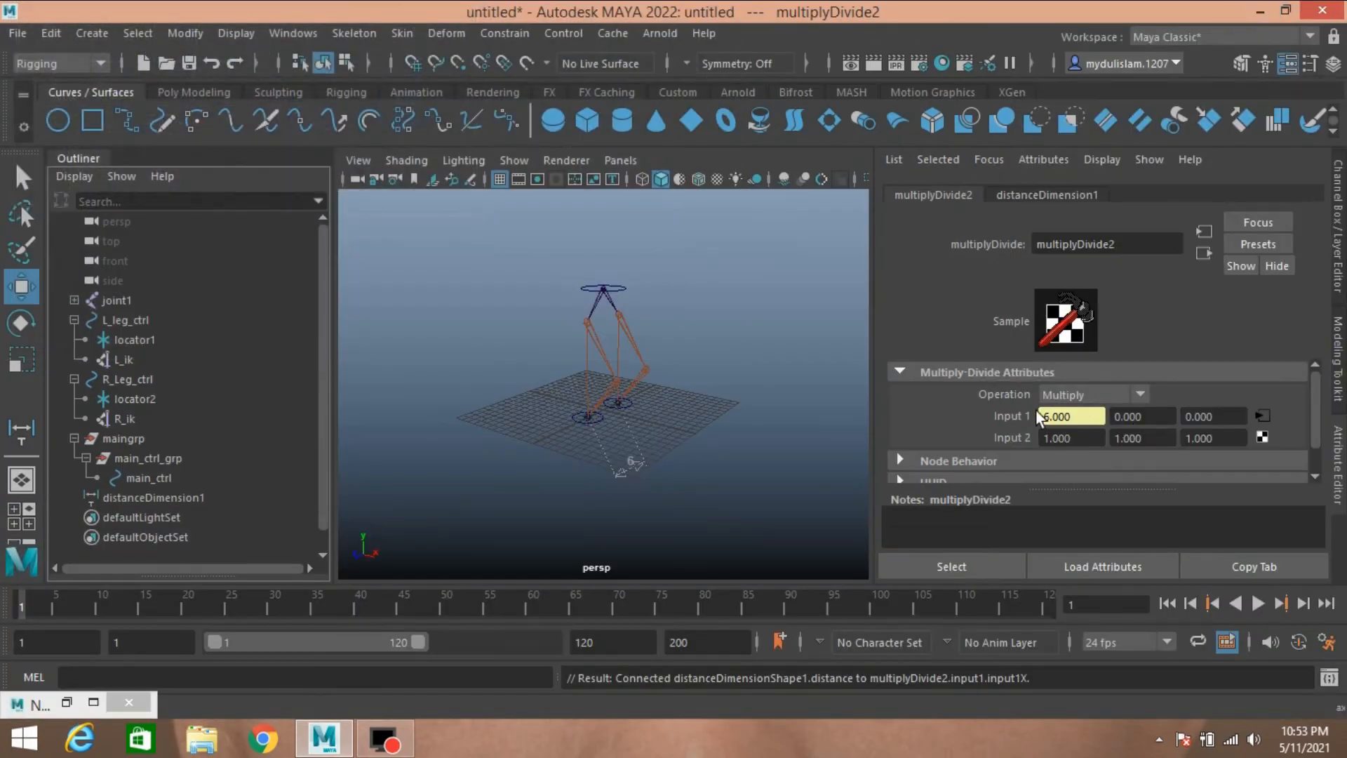
click(1085, 438)
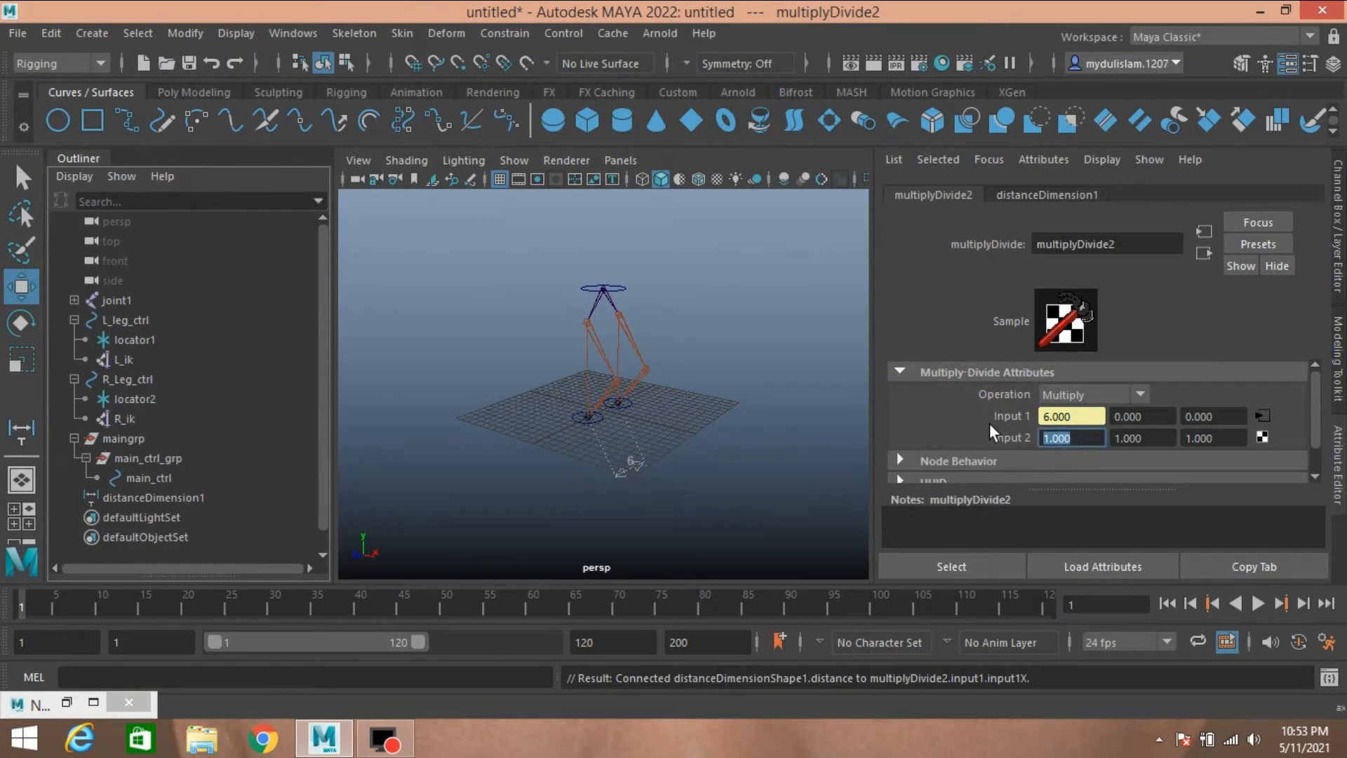
text(6)
key(Return)
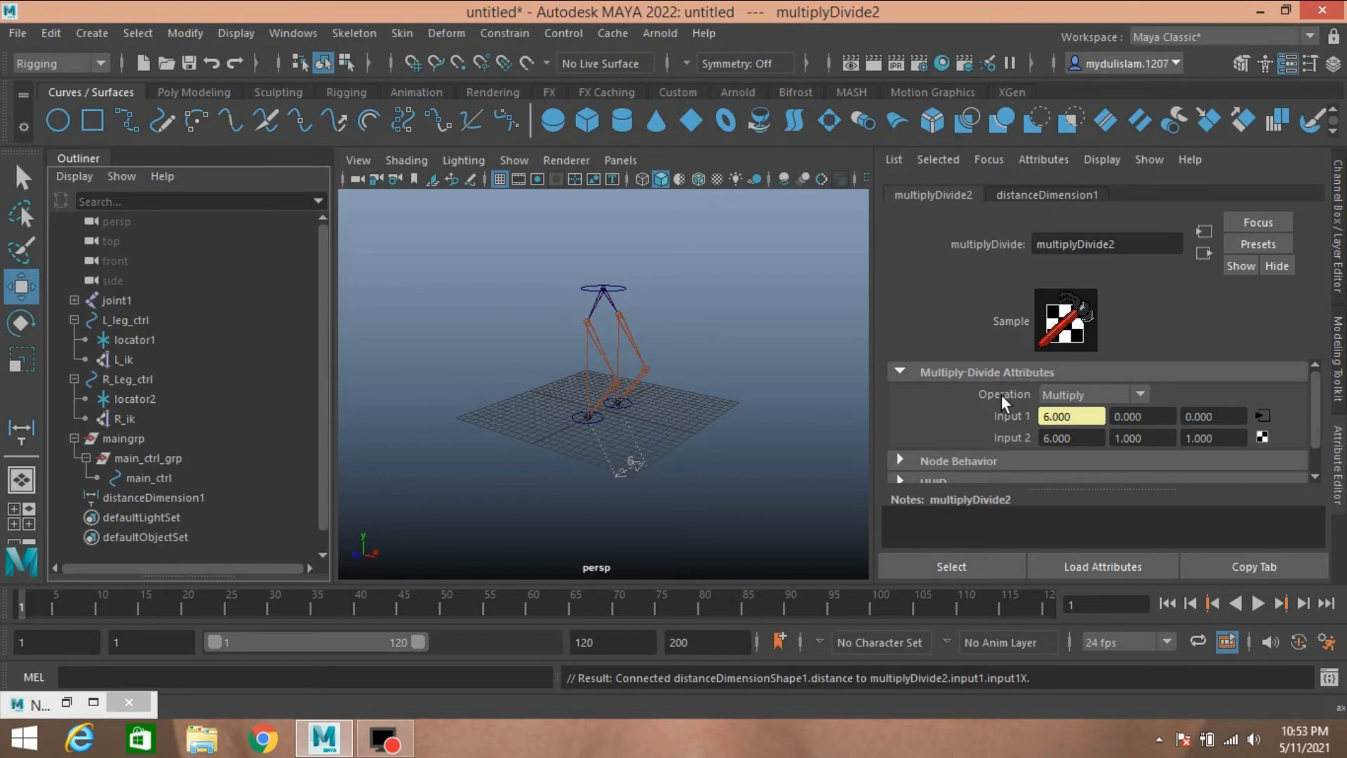
click(1060, 397)
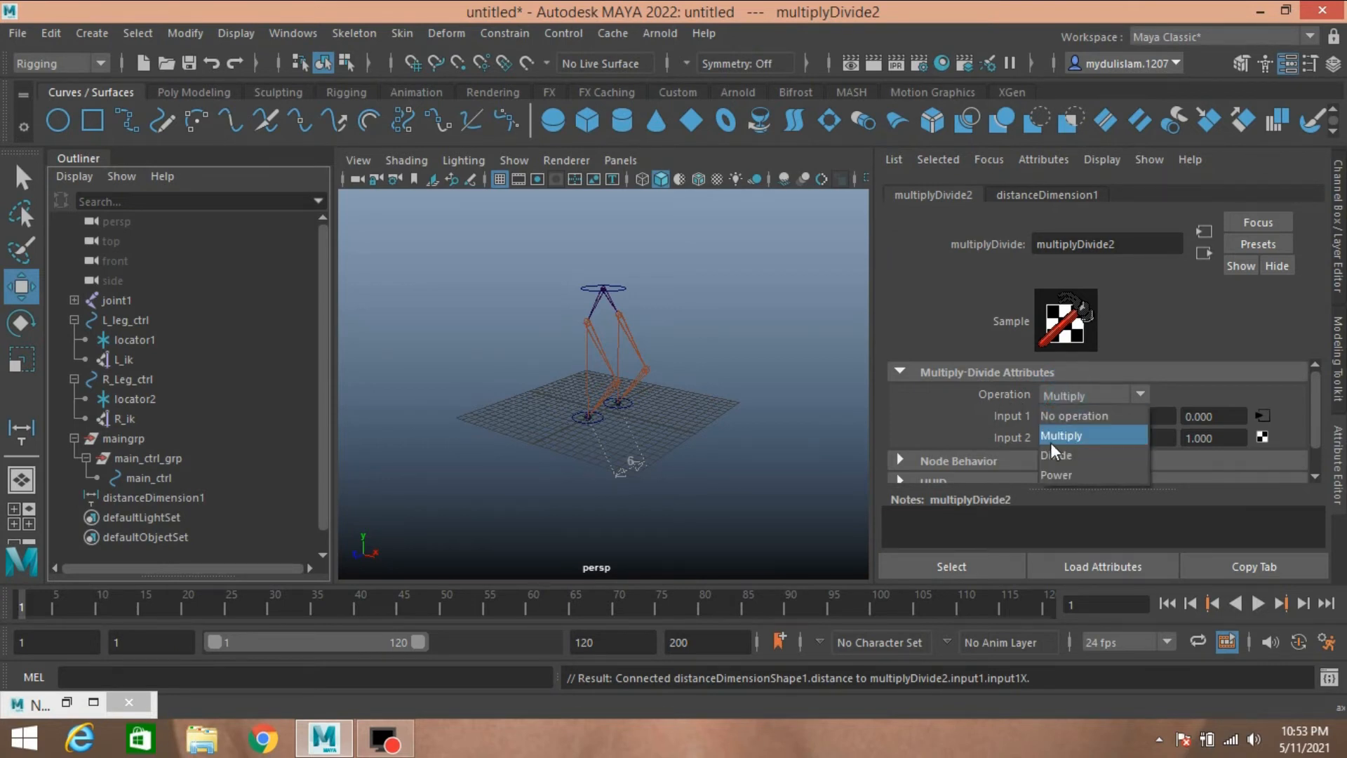
click(1052, 456)
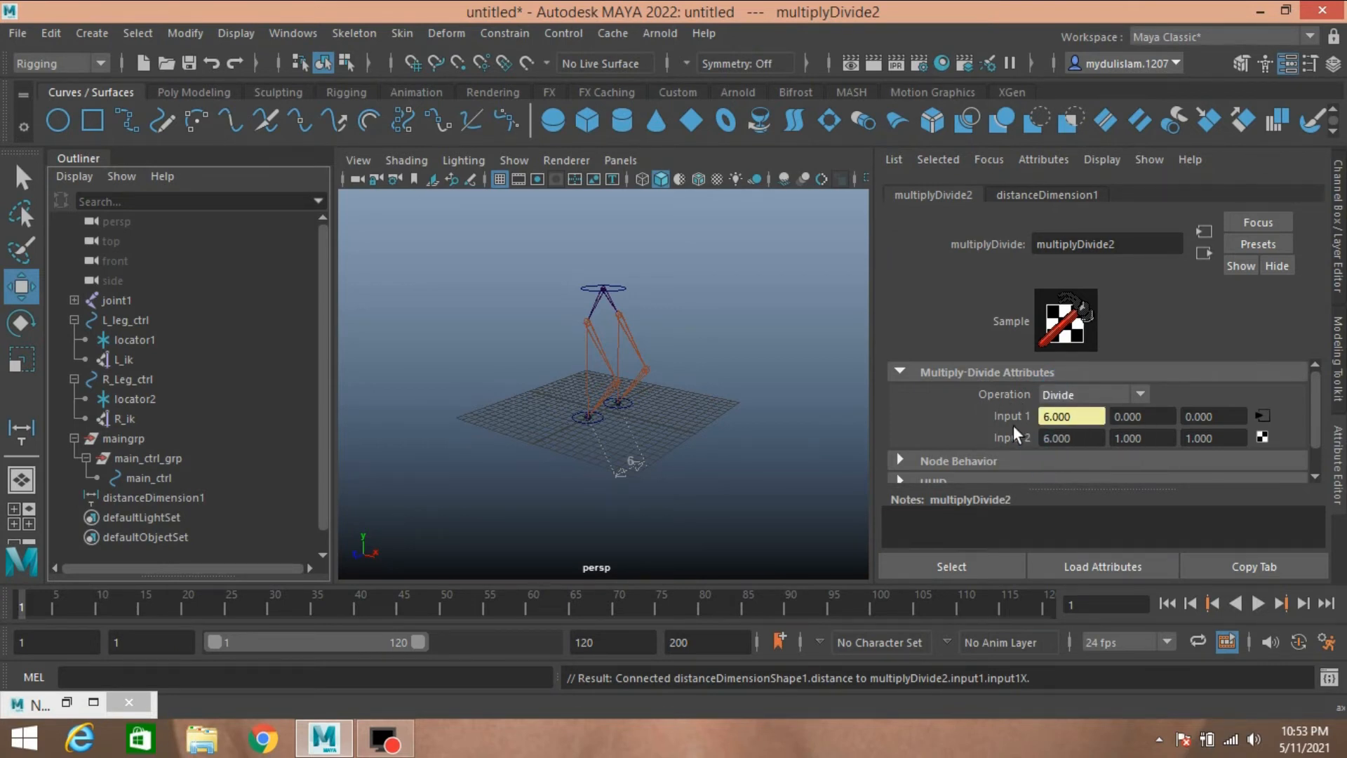
Set the second value (Y) of multiplyDivide2's Input 1 to 1
click(1150, 420)
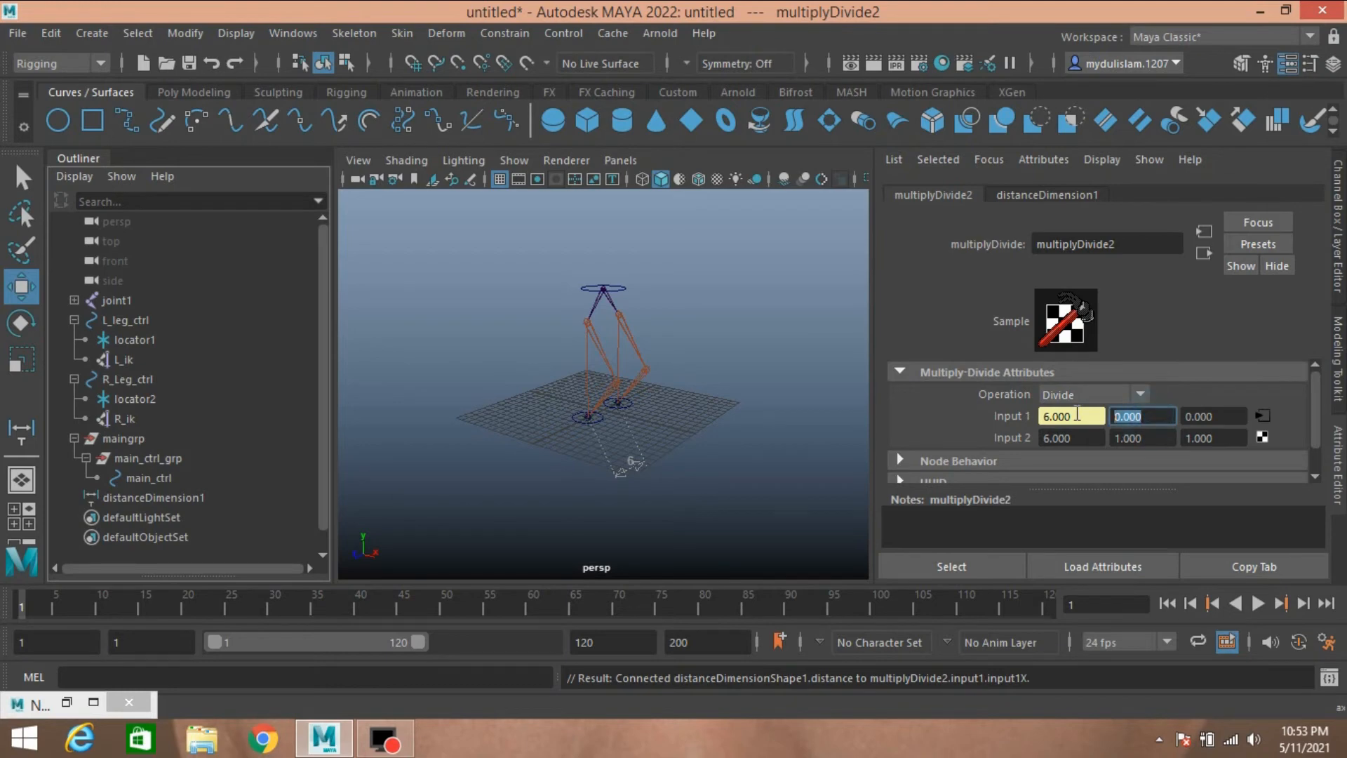
text(1)
key(Return)
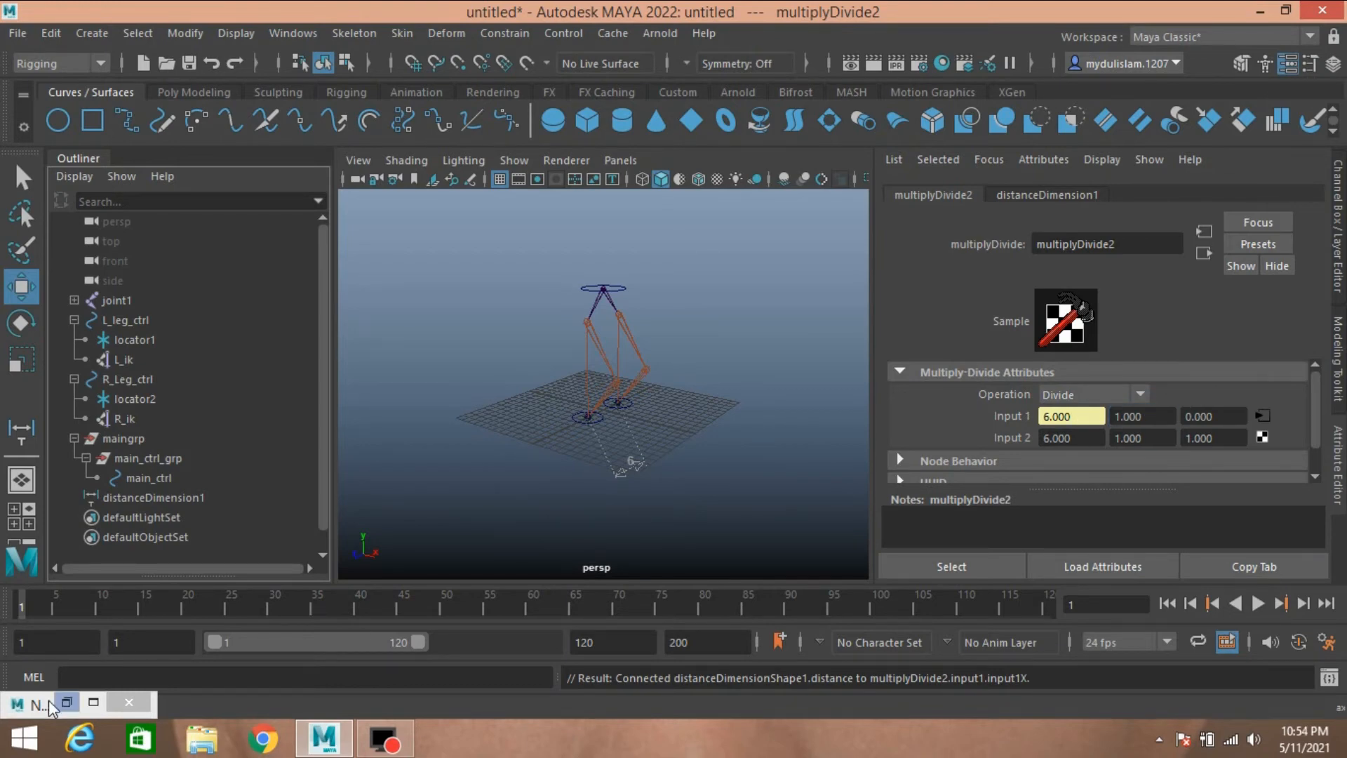
Add a second plusMinusAverage node after multiplyDivide2 in the Node Editor, with its Input 1D attributes expanded
click(66, 702)
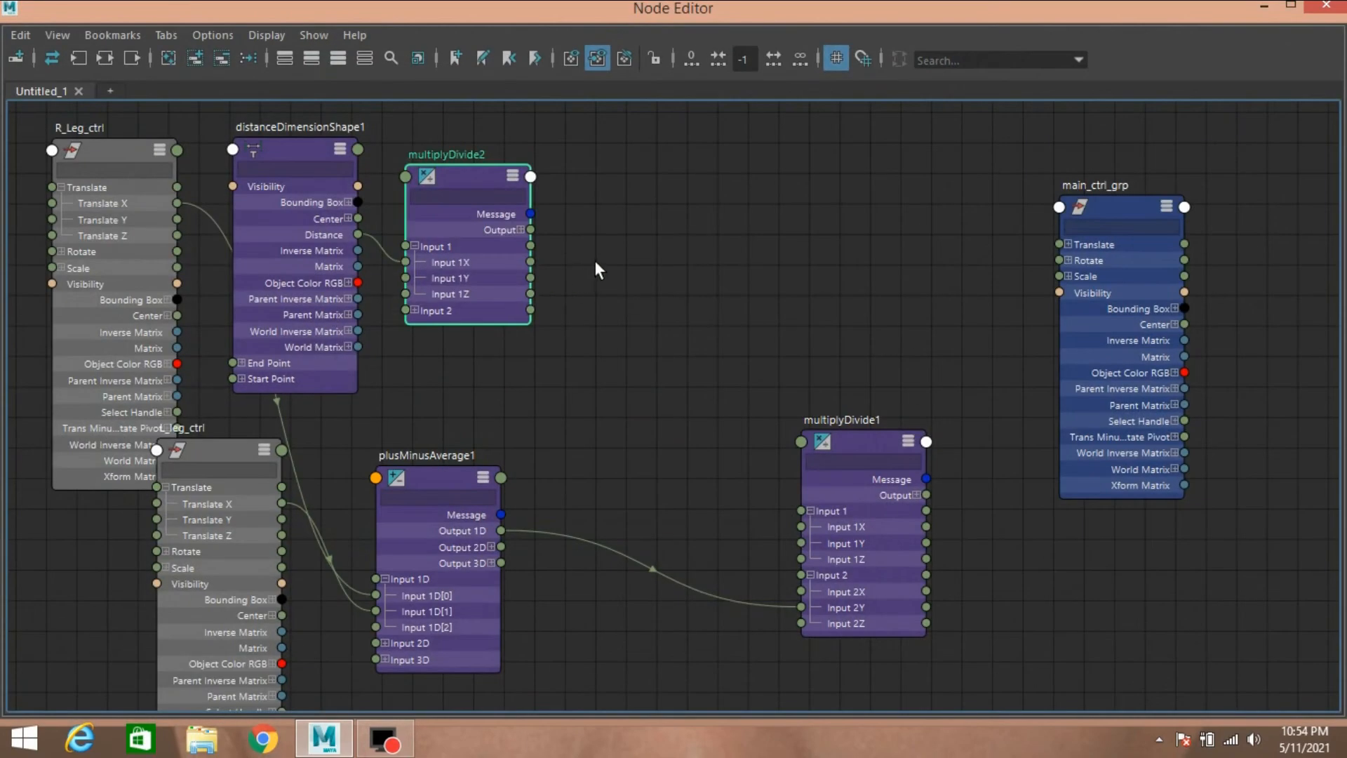
key(Tab)
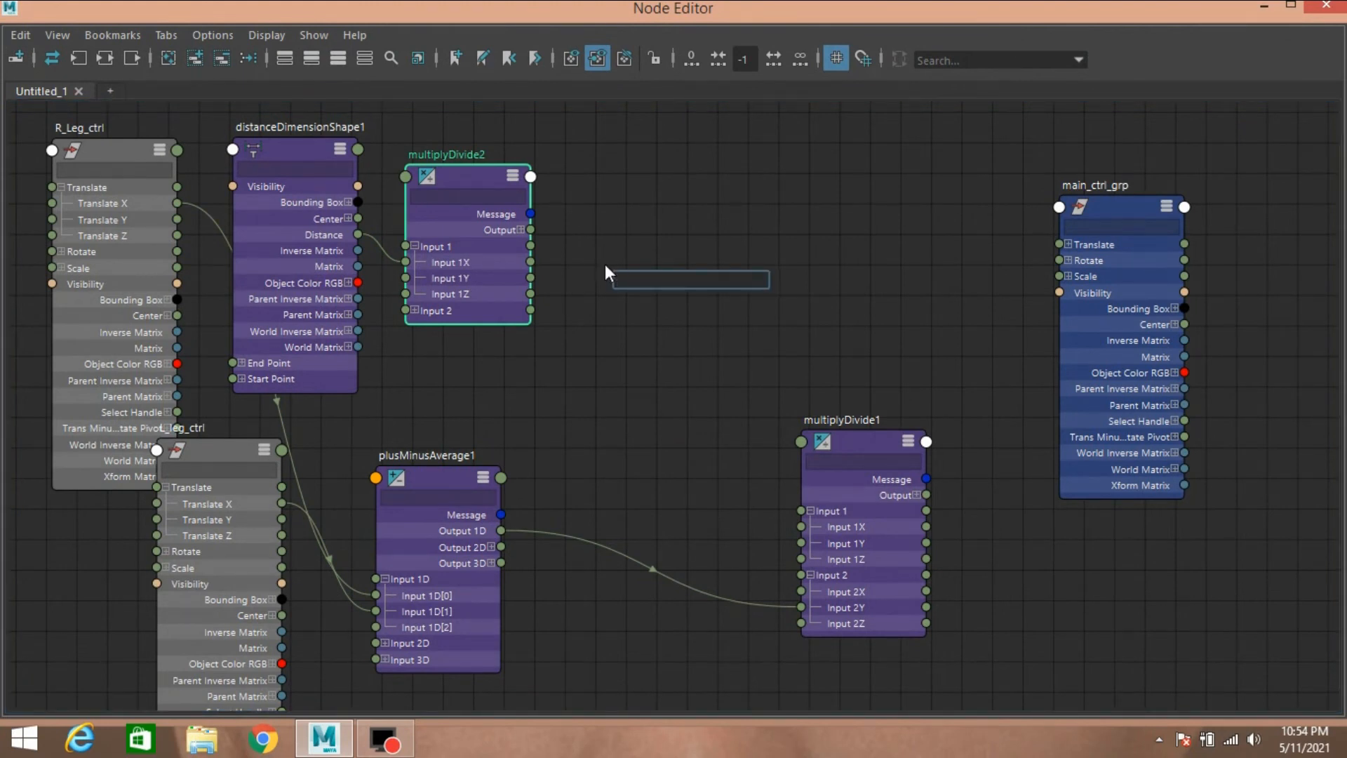
text(pl)
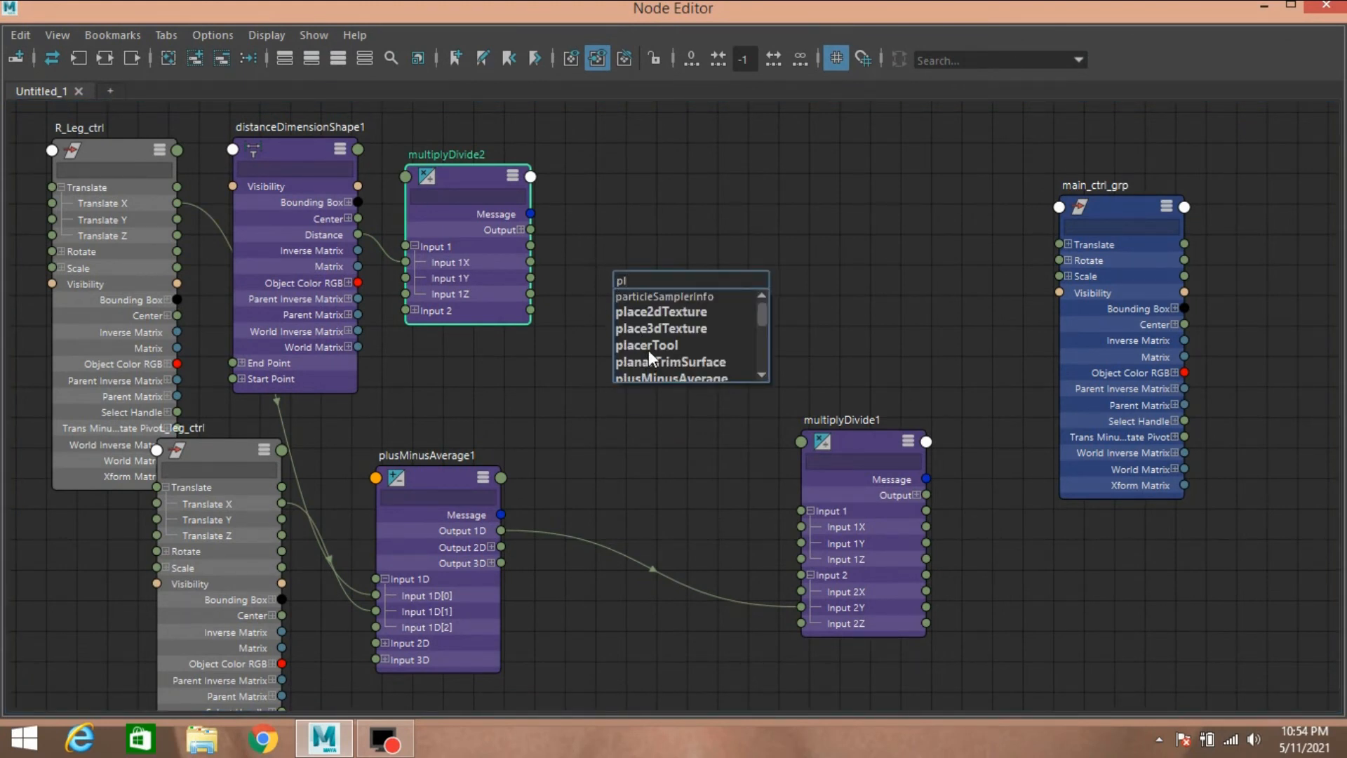
text(u)
click(672, 300)
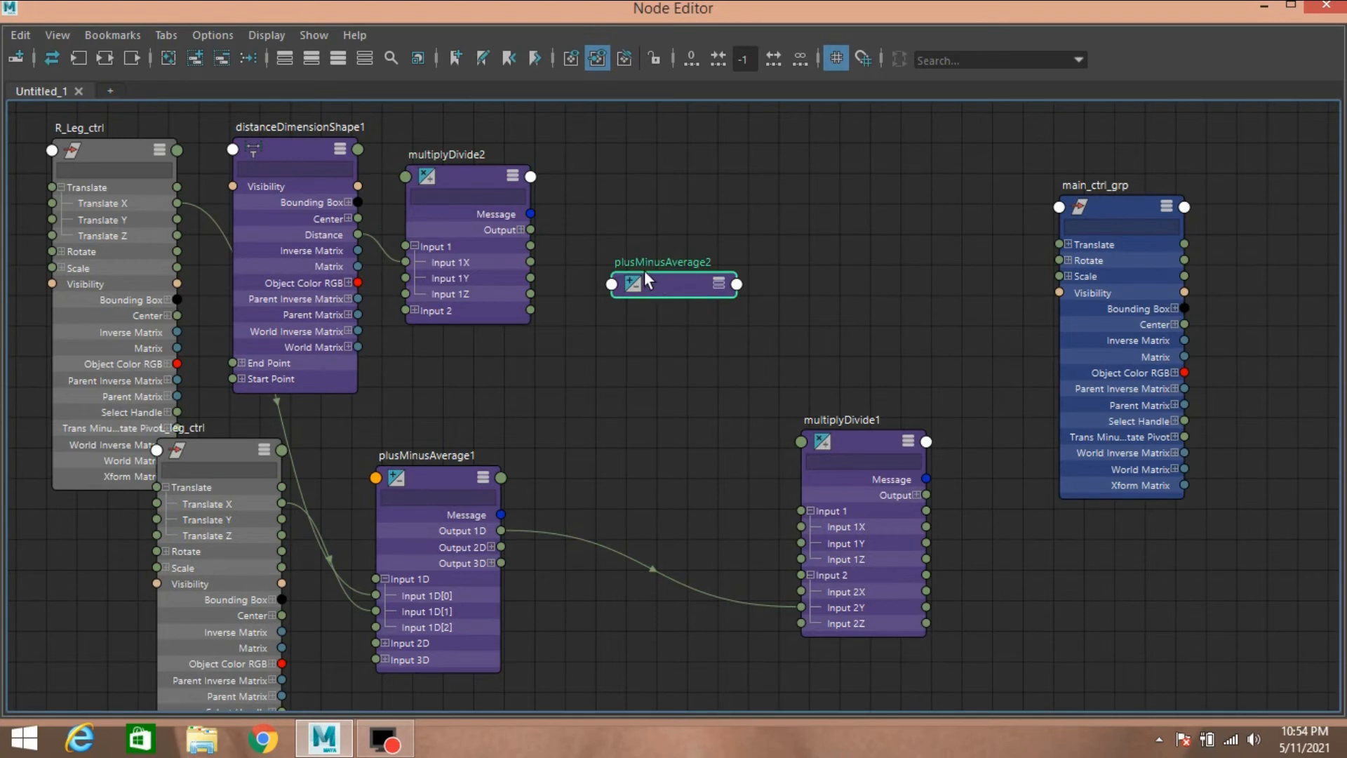
click(333, 59)
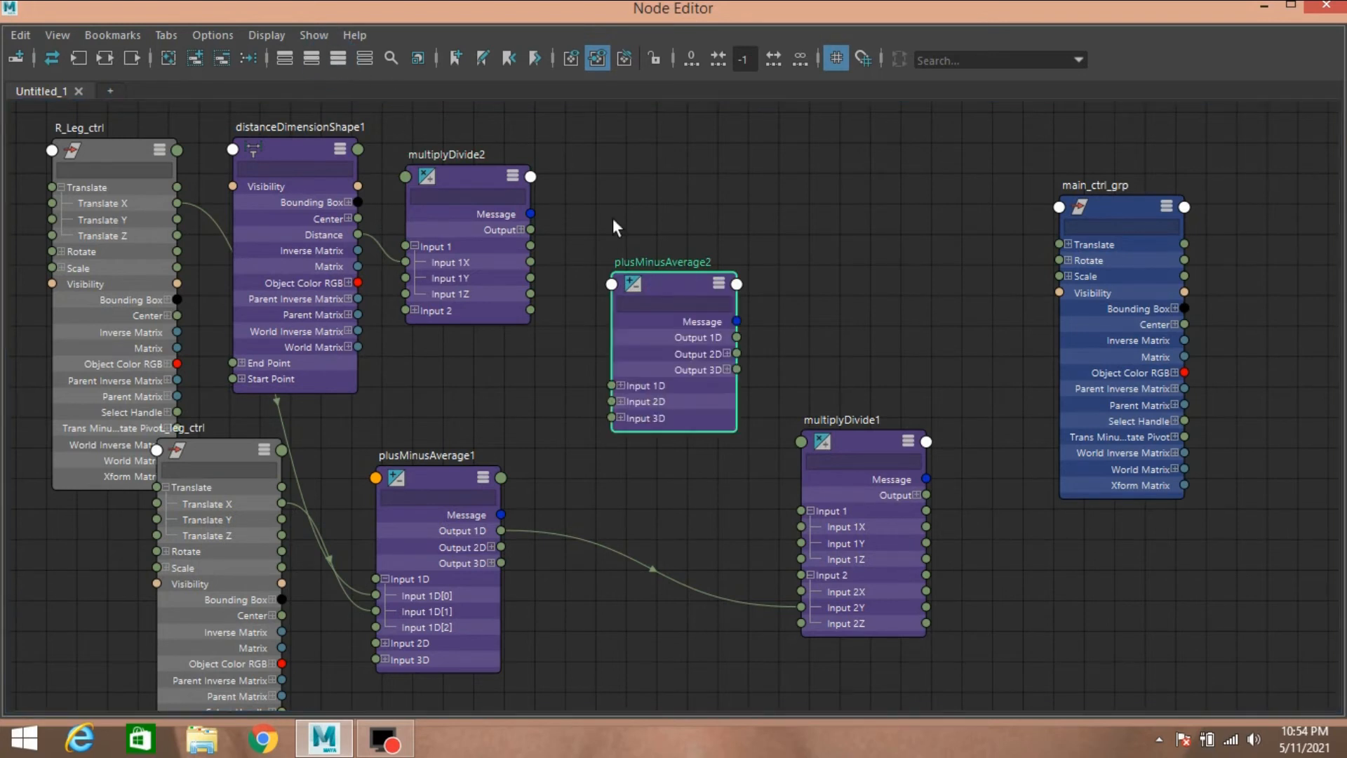
click(620, 386)
drag(672, 276, 676, 233)
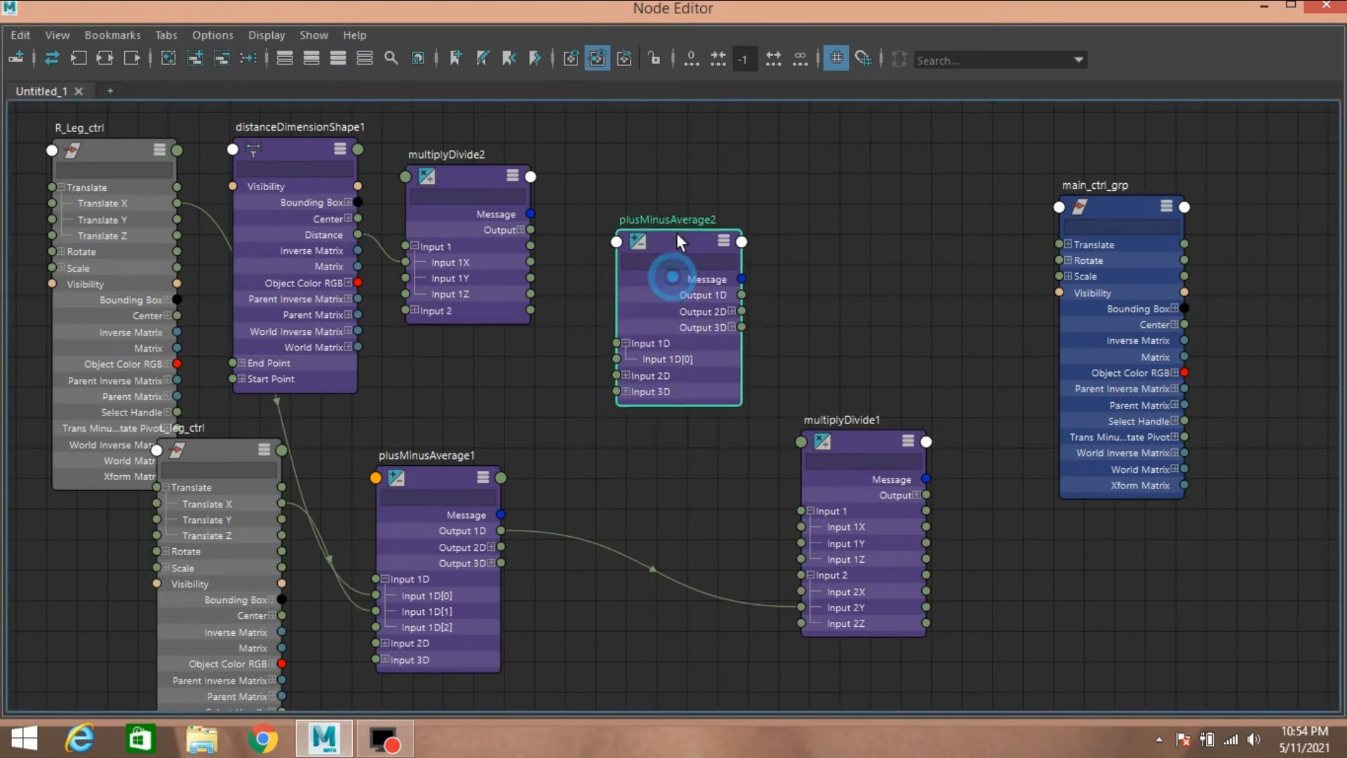
Connect multiplyDivide2's Output X and Output Y to plusMinusAverage2's Input 1D[0] and Input 1D[1], keeping the two nodes close together
click(521, 231)
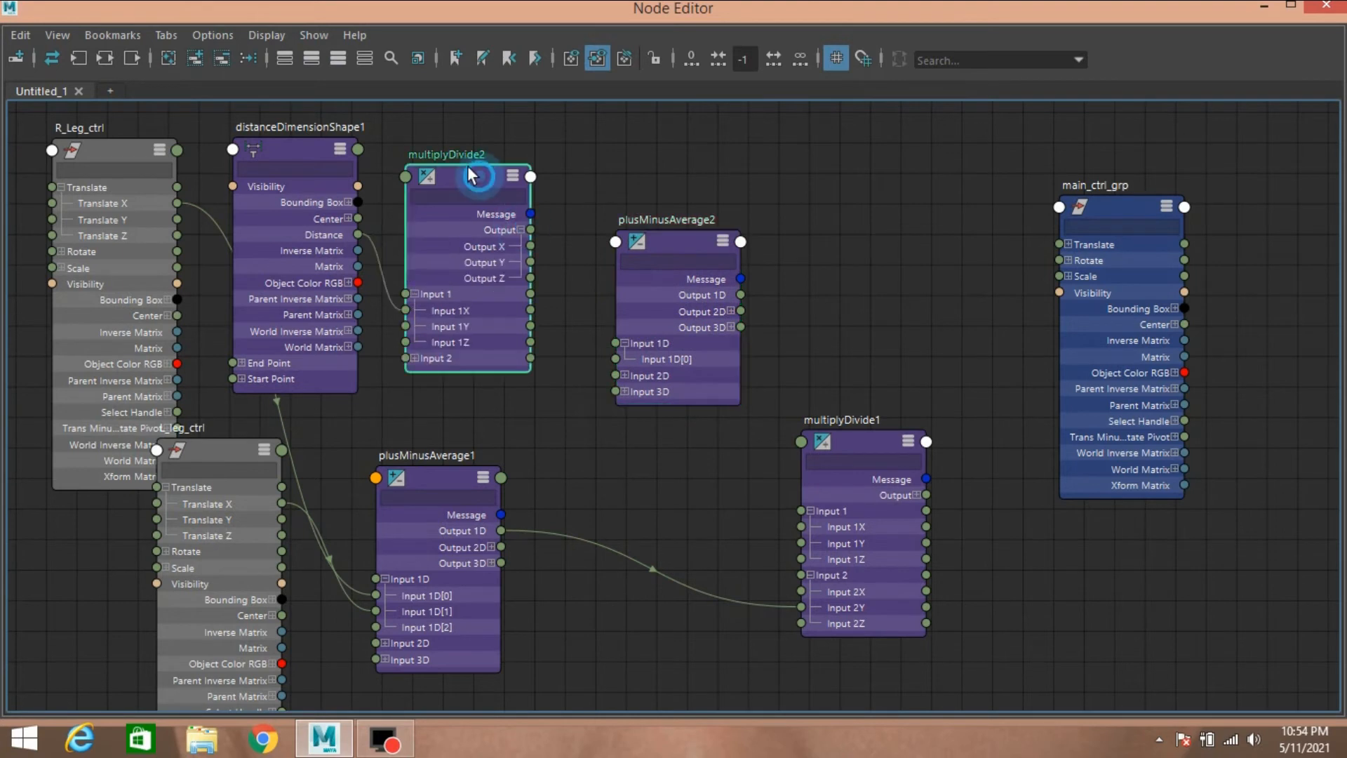
drag(467, 166, 450, 153)
drag(513, 233, 615, 359)
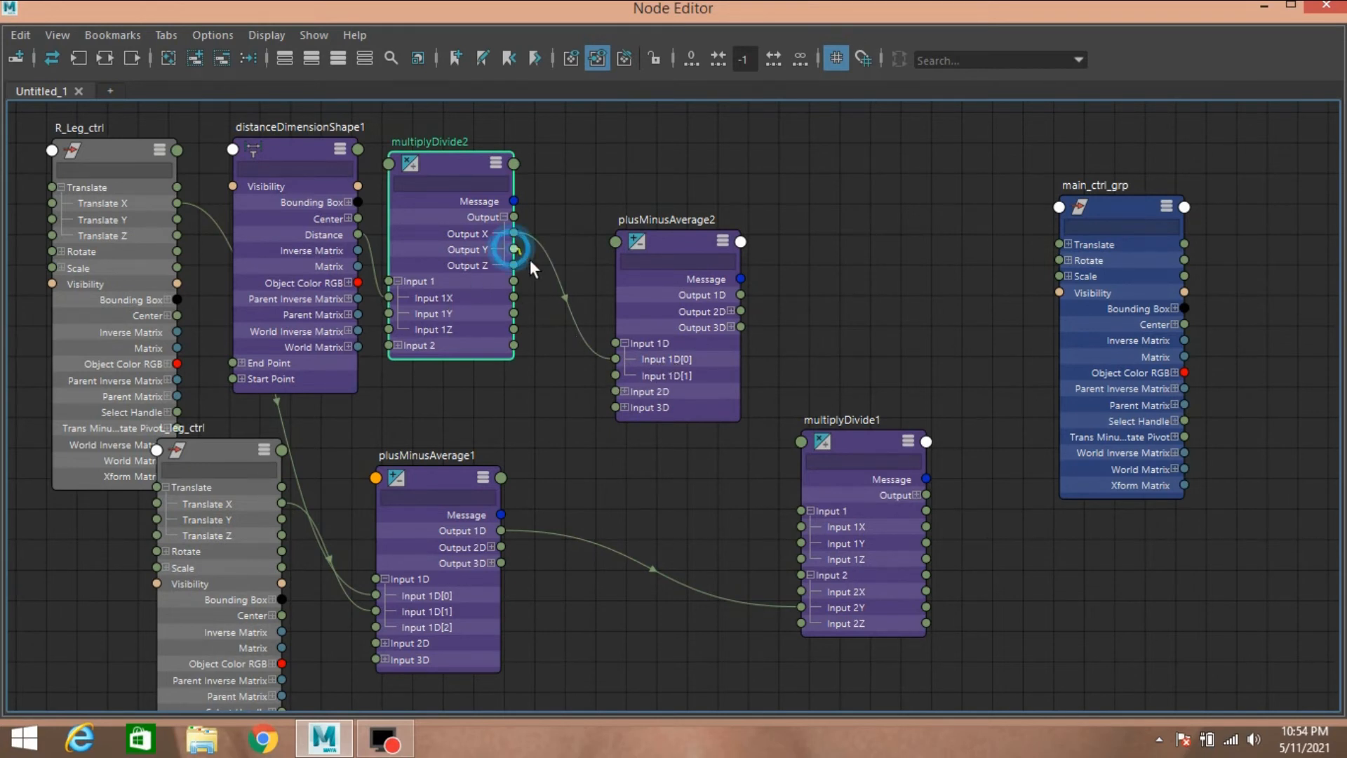
drag(529, 259, 617, 373)
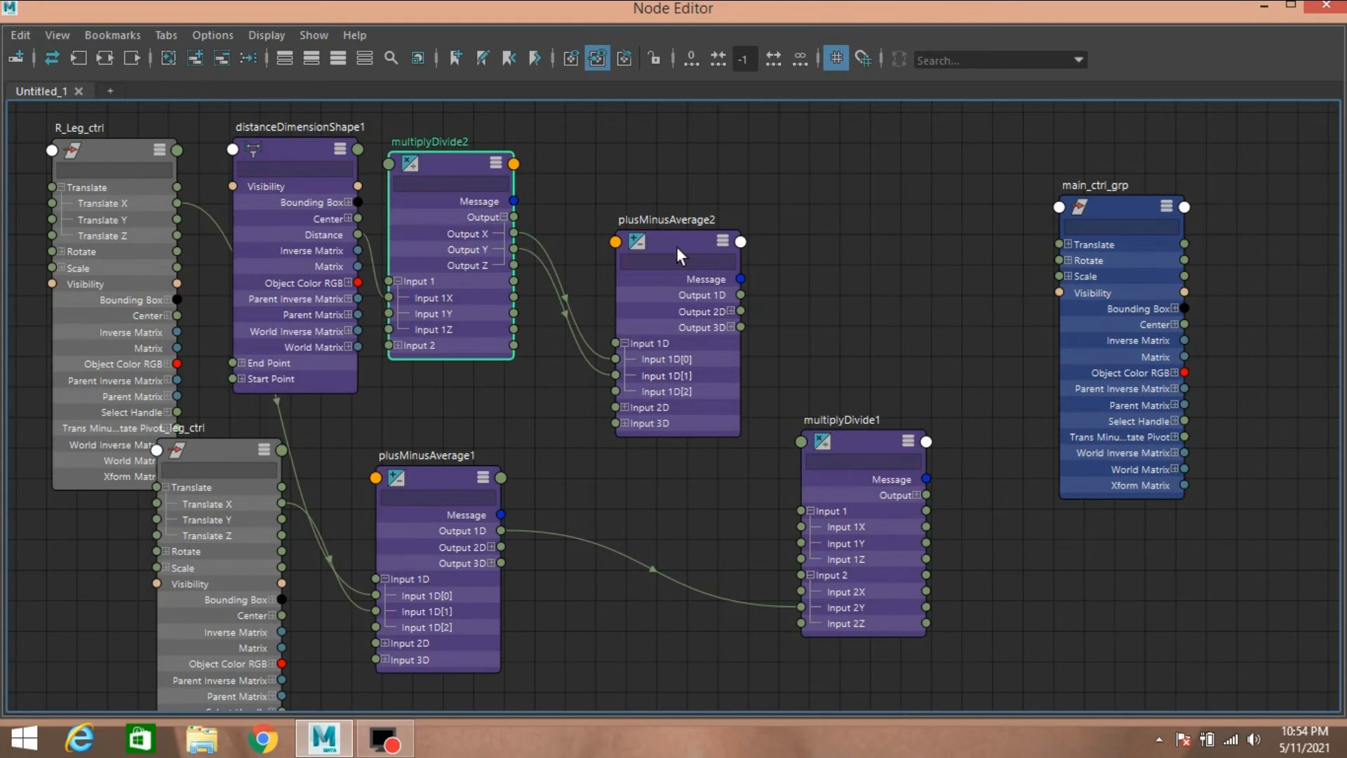
drag(676, 247, 628, 229)
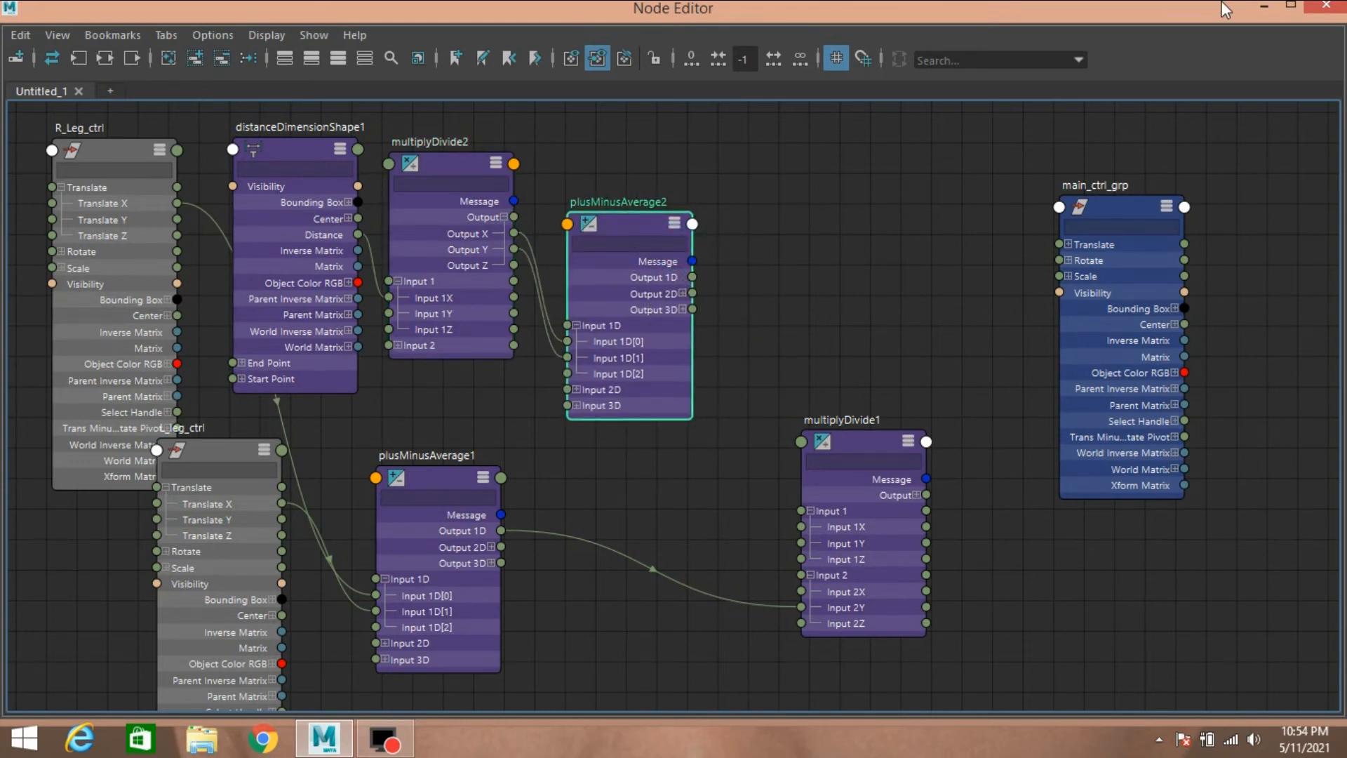
Set the Operation of plusMinusAverage2 to Subtract
click(1260, 8)
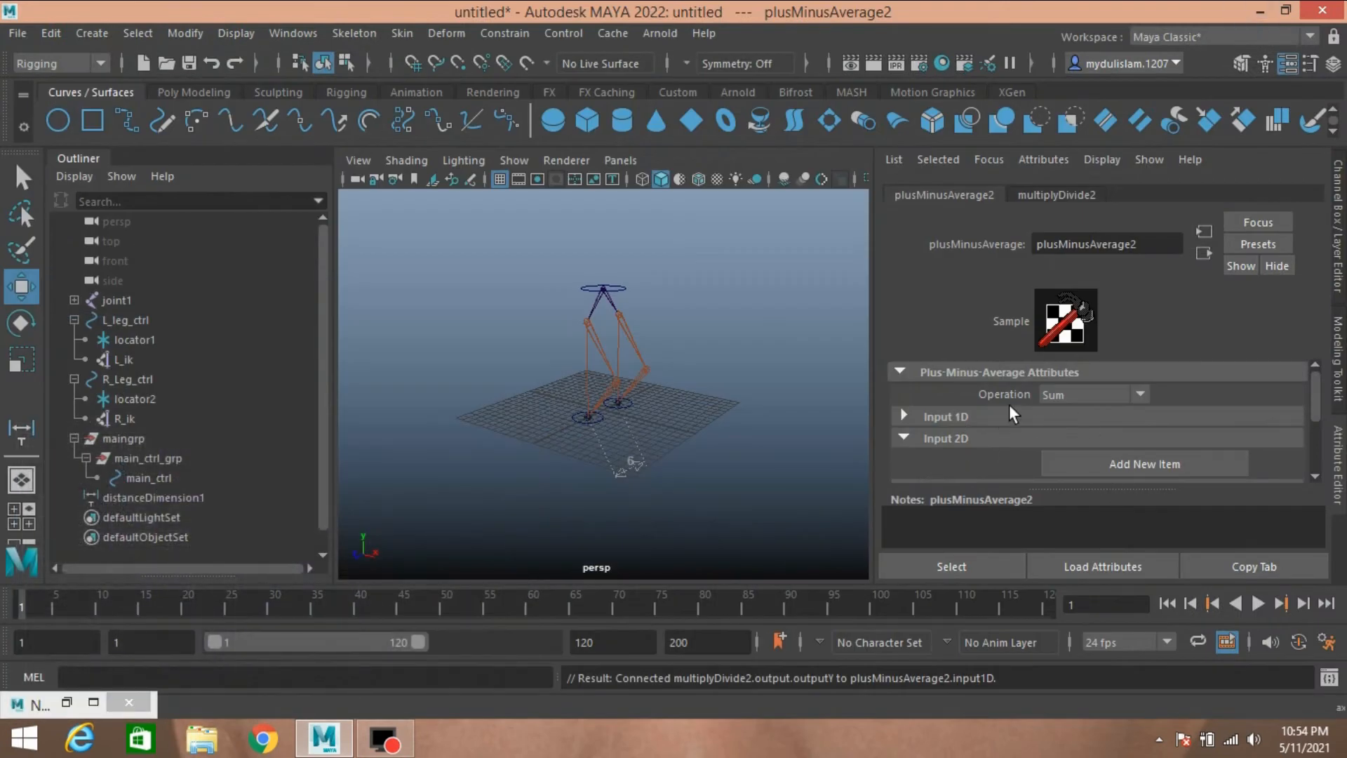
click(1062, 391)
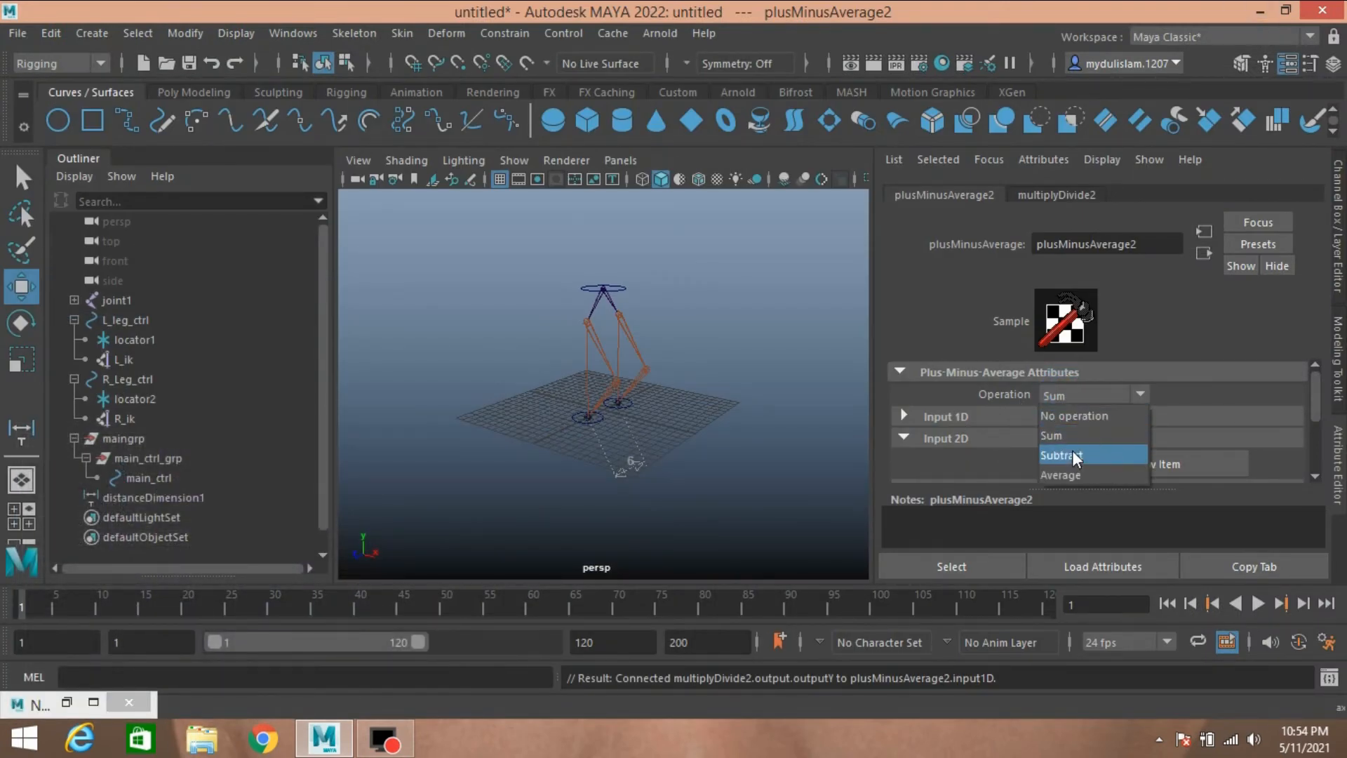
click(1071, 449)
Add a third multiplyDivide node with plusMinusAverage2's Output 1D connected to its Input 1X, and show the new node's attributes
click(66, 702)
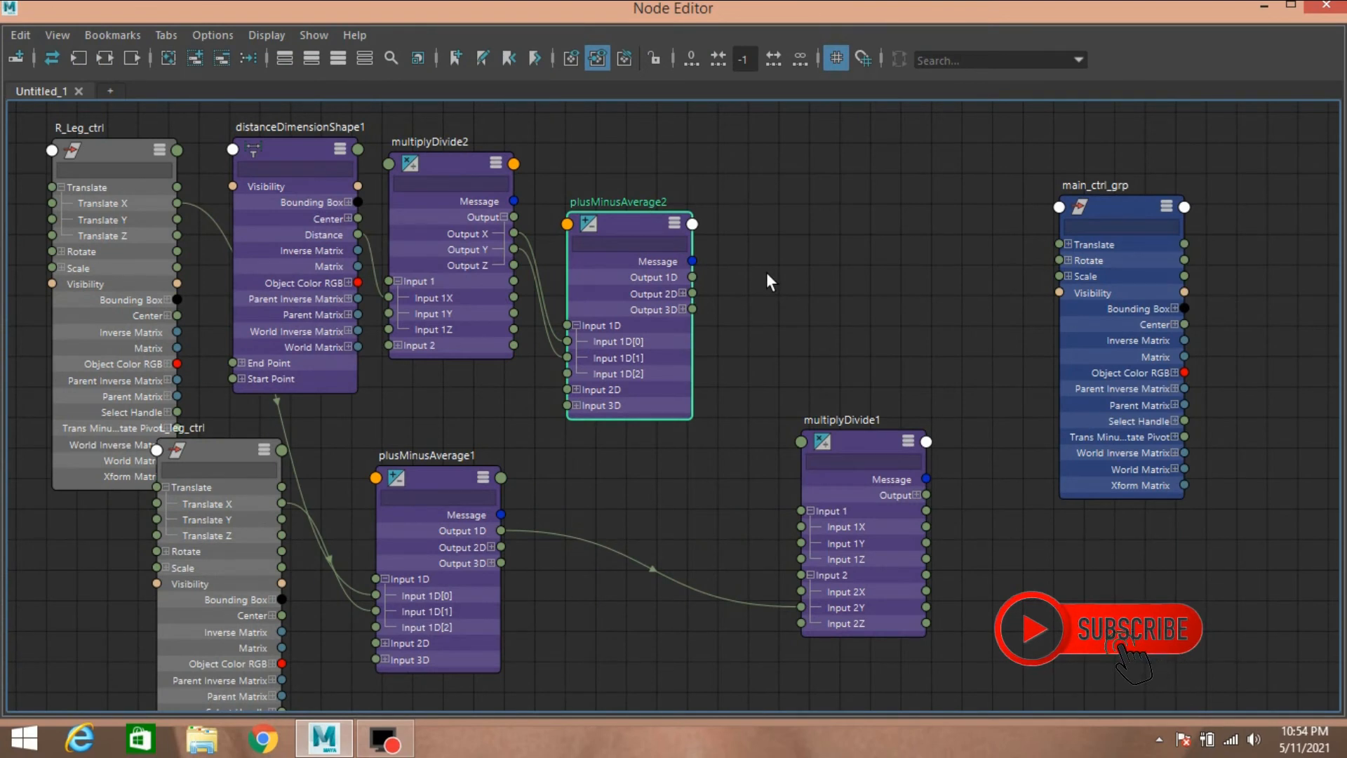
key(Tab)
text(mul)
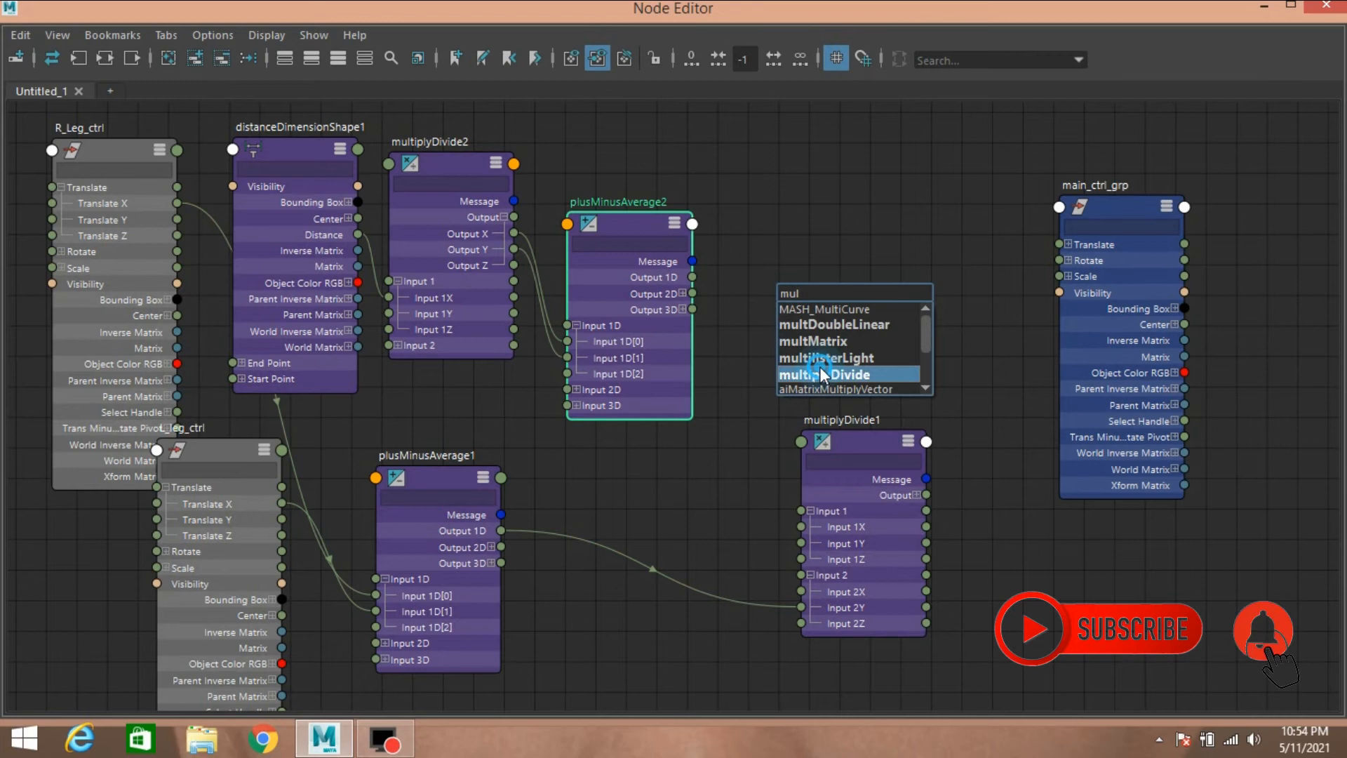
click(820, 370)
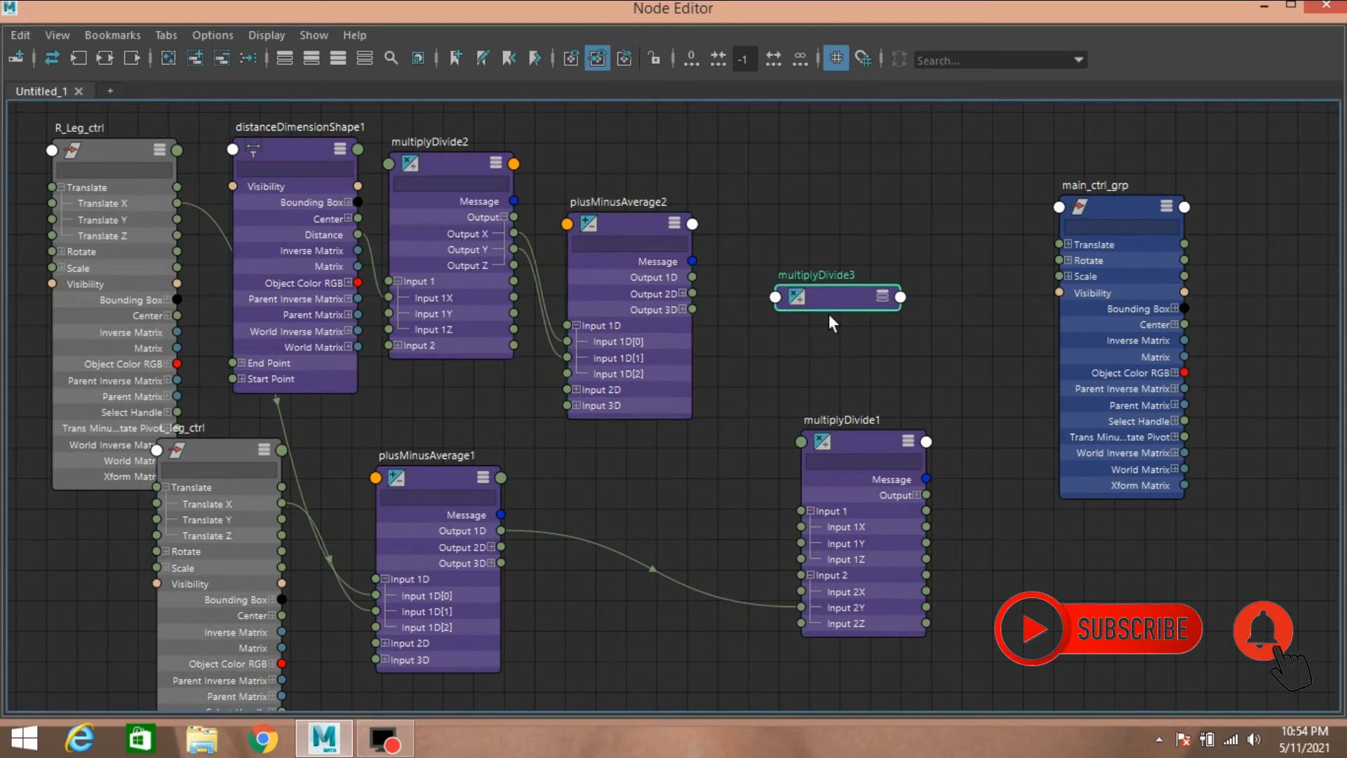
drag(814, 259, 836, 251)
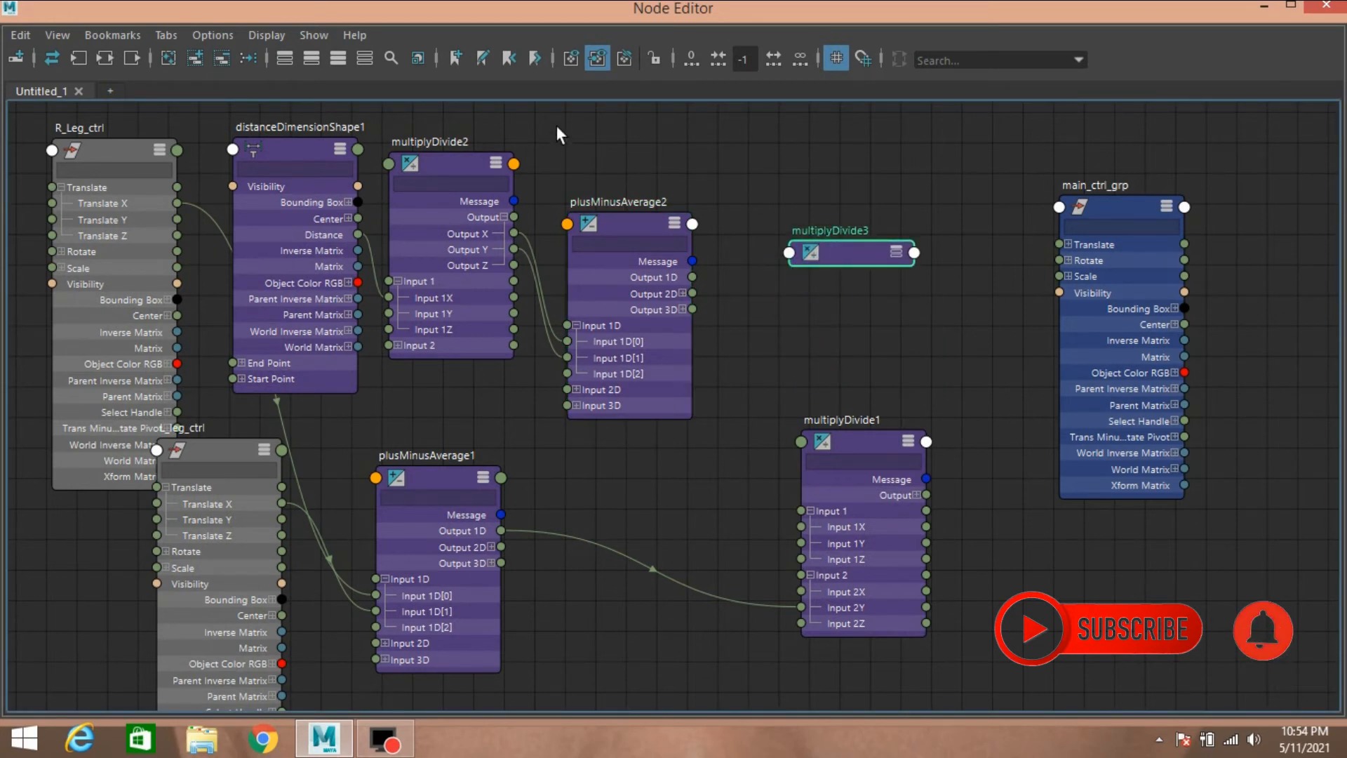
click(338, 59)
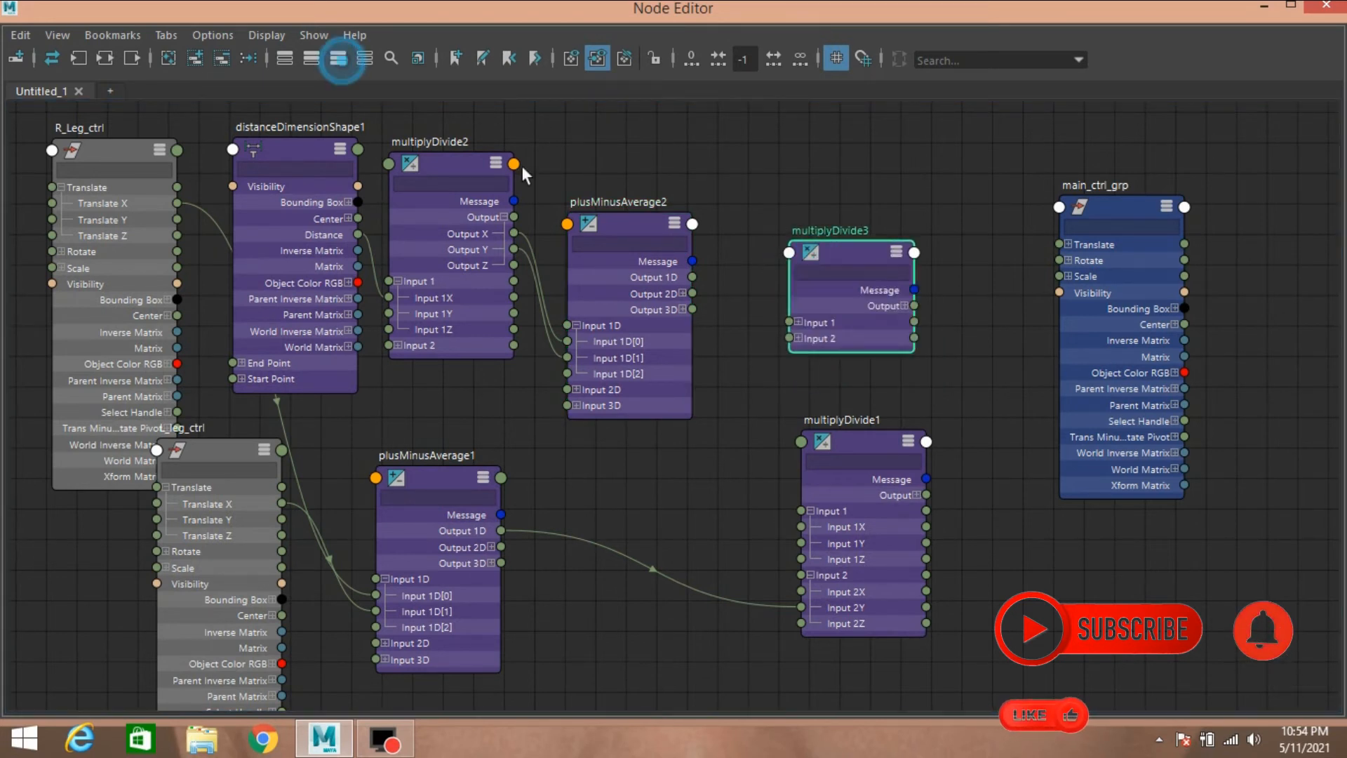
click(798, 322)
drag(834, 258, 827, 229)
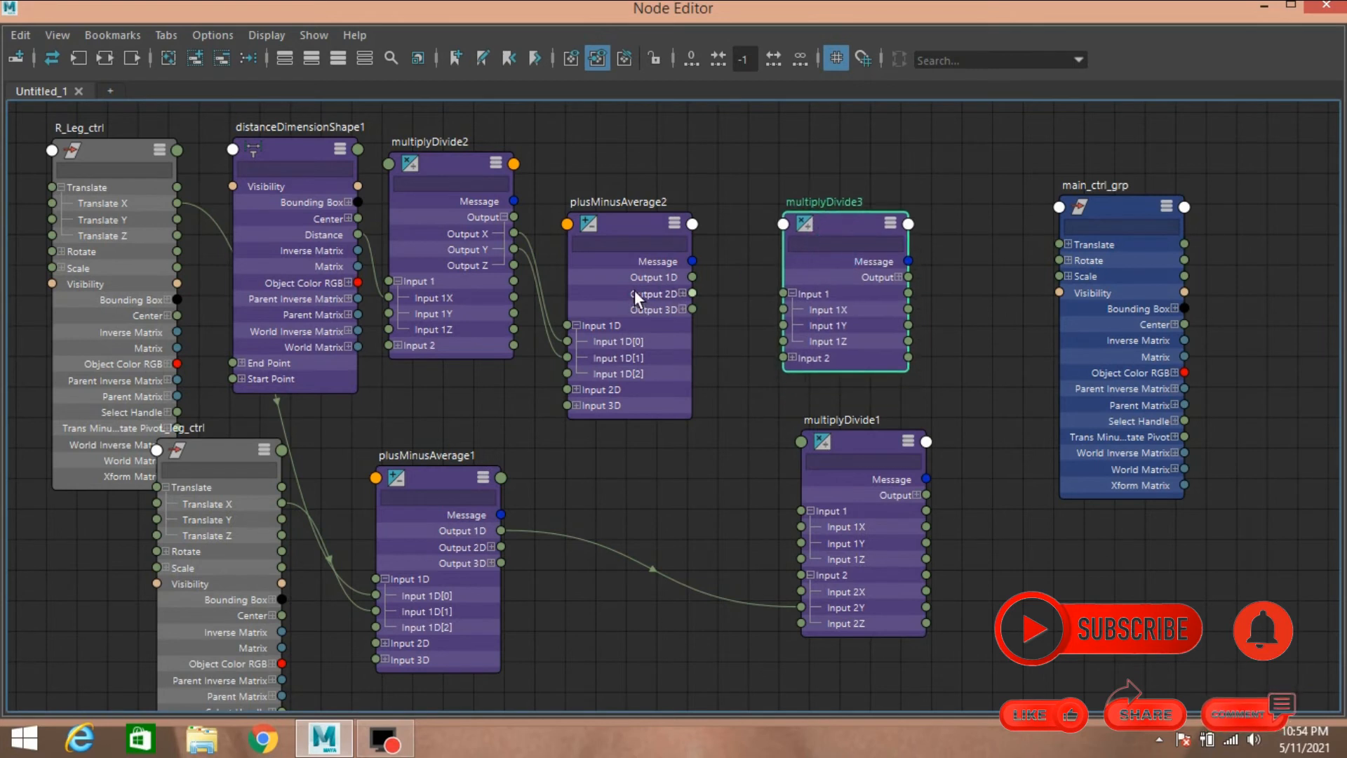
drag(691, 278, 790, 310)
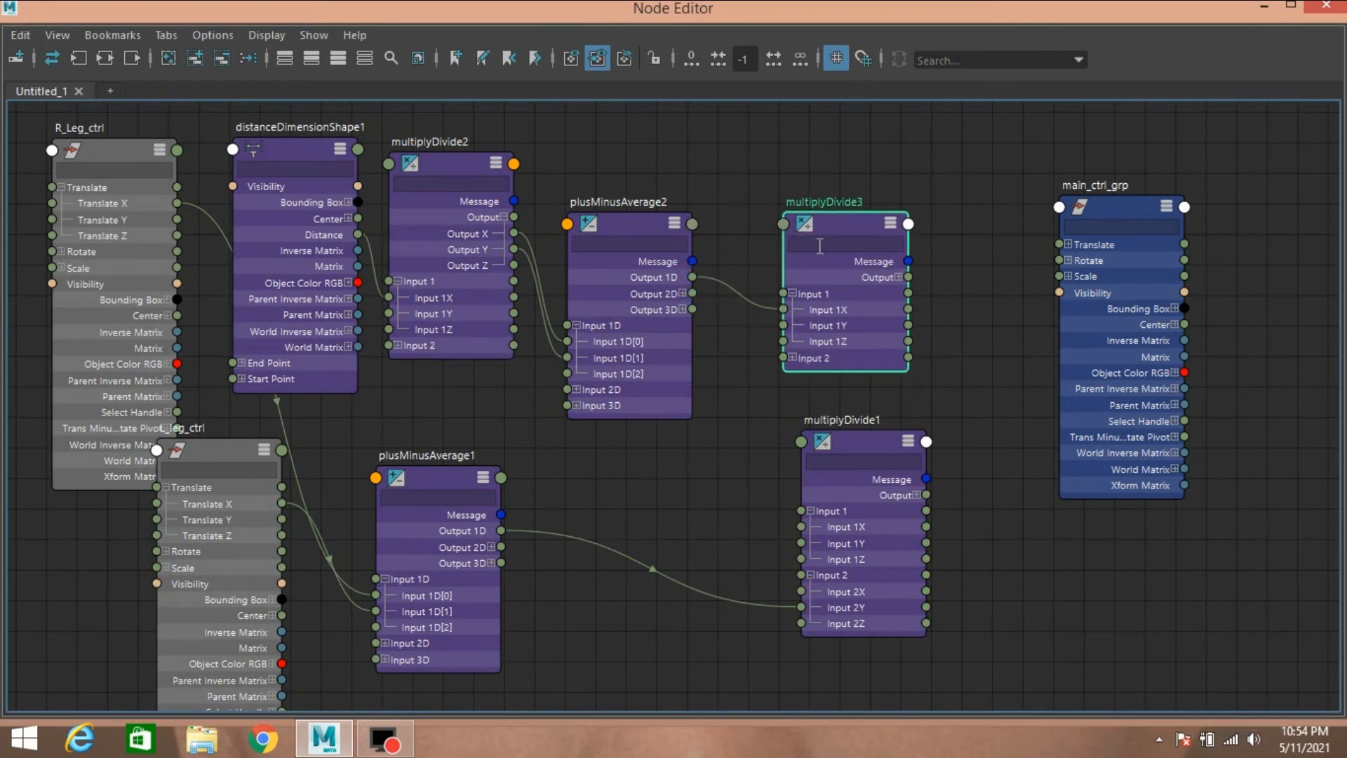
click(1265, 6)
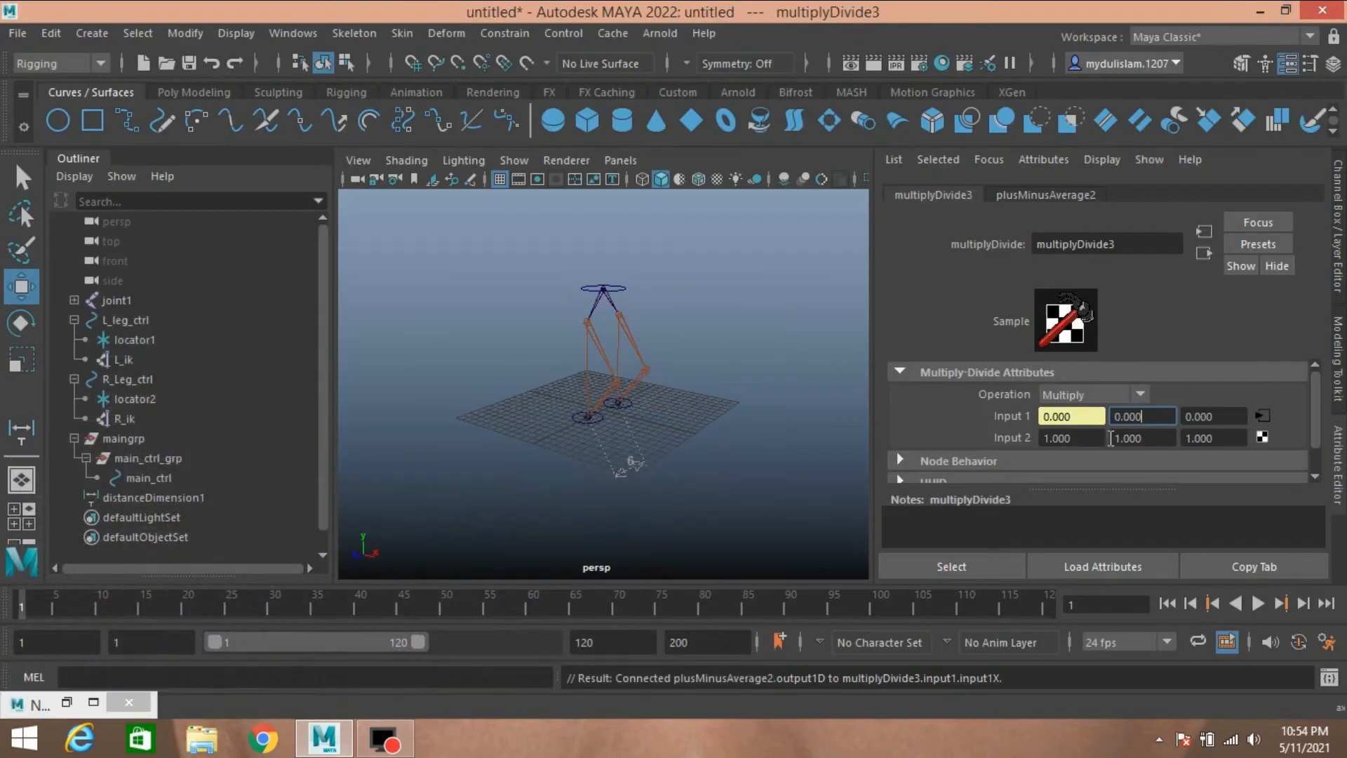
Set the X value of multiplyDivide3's Input 2 to -2
click(1087, 438)
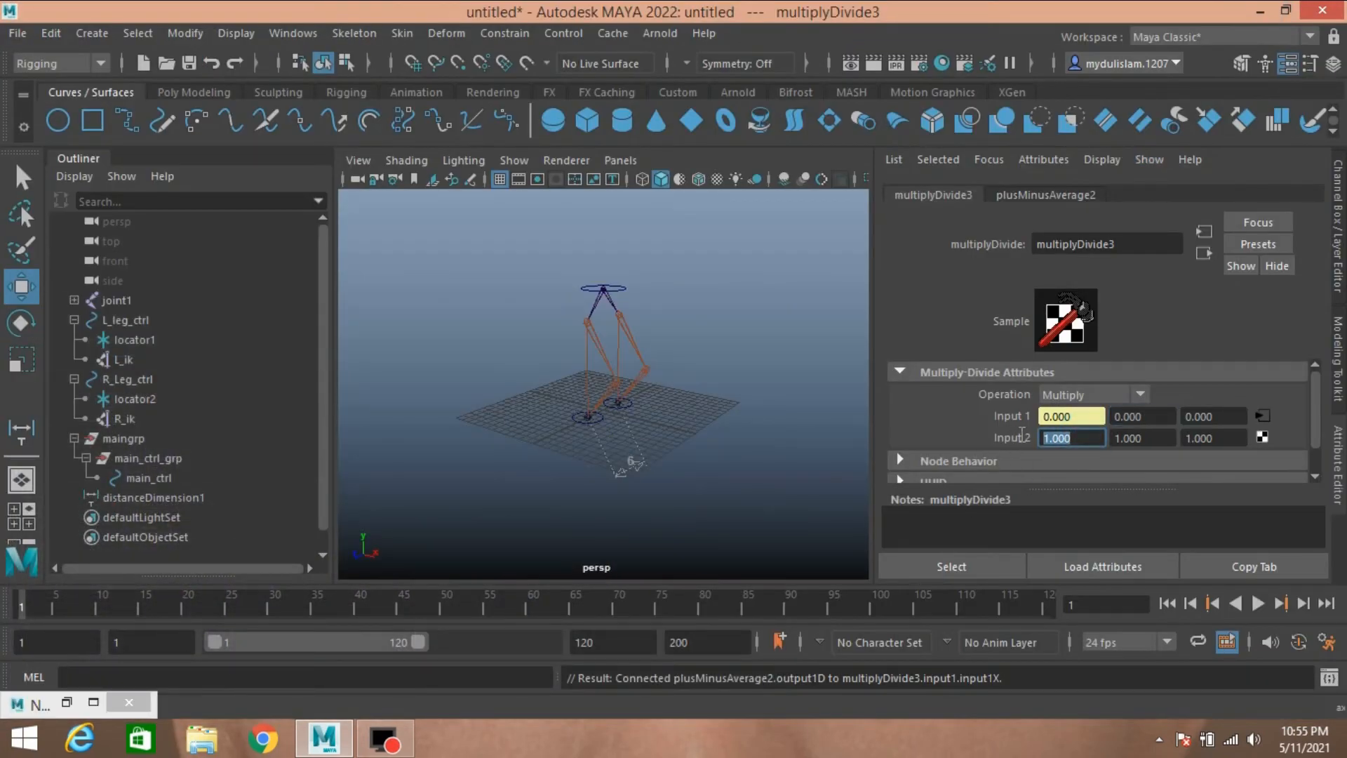
text(-2)
key(Return)
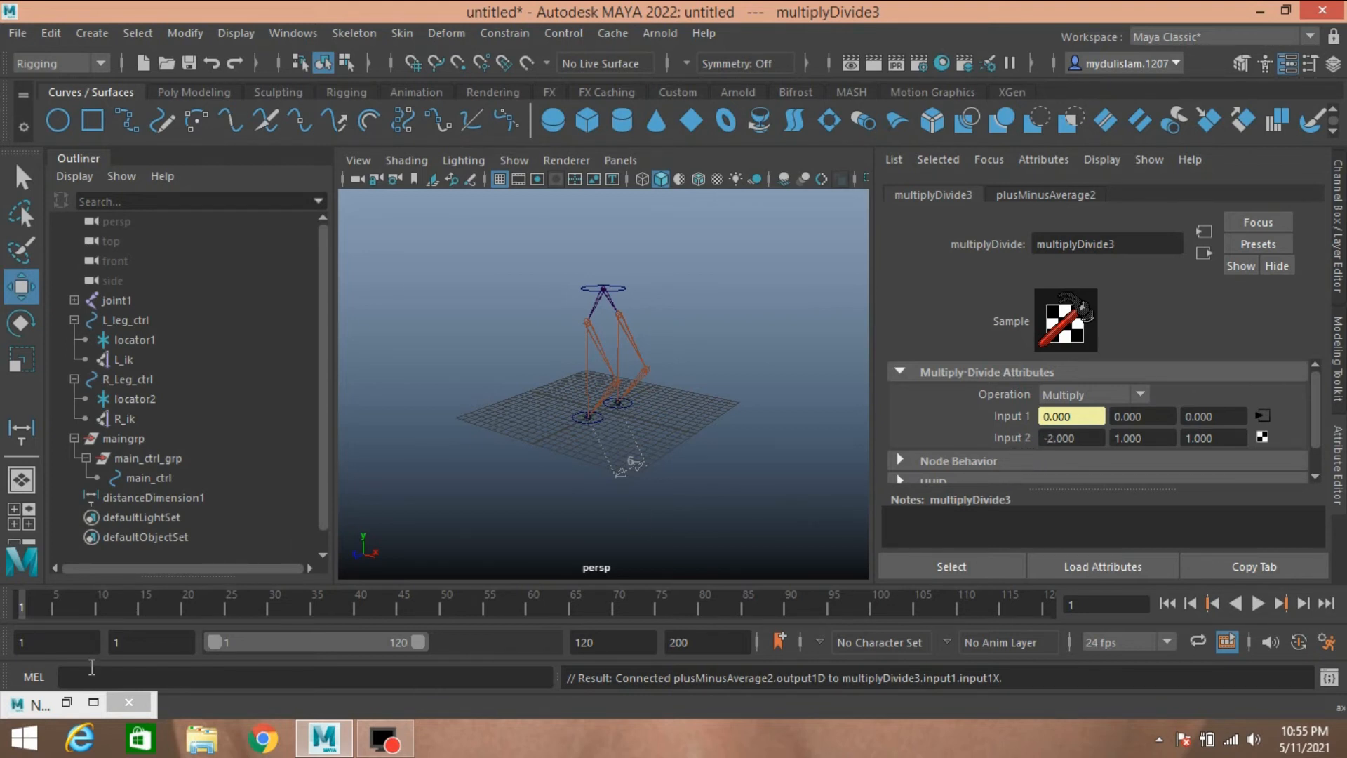
Tidy the node layout in the Node Editor and connect multiplyDivide3's Output X to multiplyDivide1's Input 2X
click(68, 702)
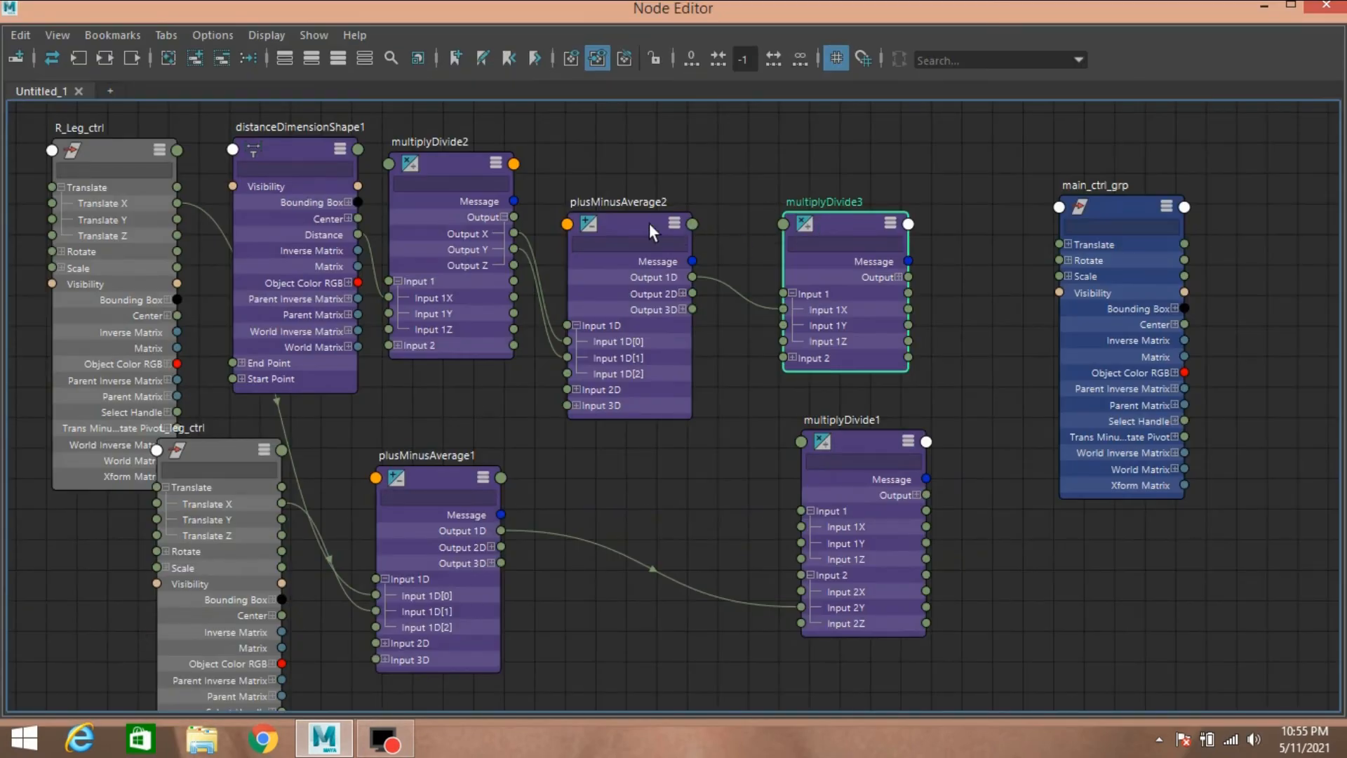
drag(649, 222, 621, 180)
drag(869, 458, 883, 480)
drag(830, 223, 796, 188)
click(853, 262)
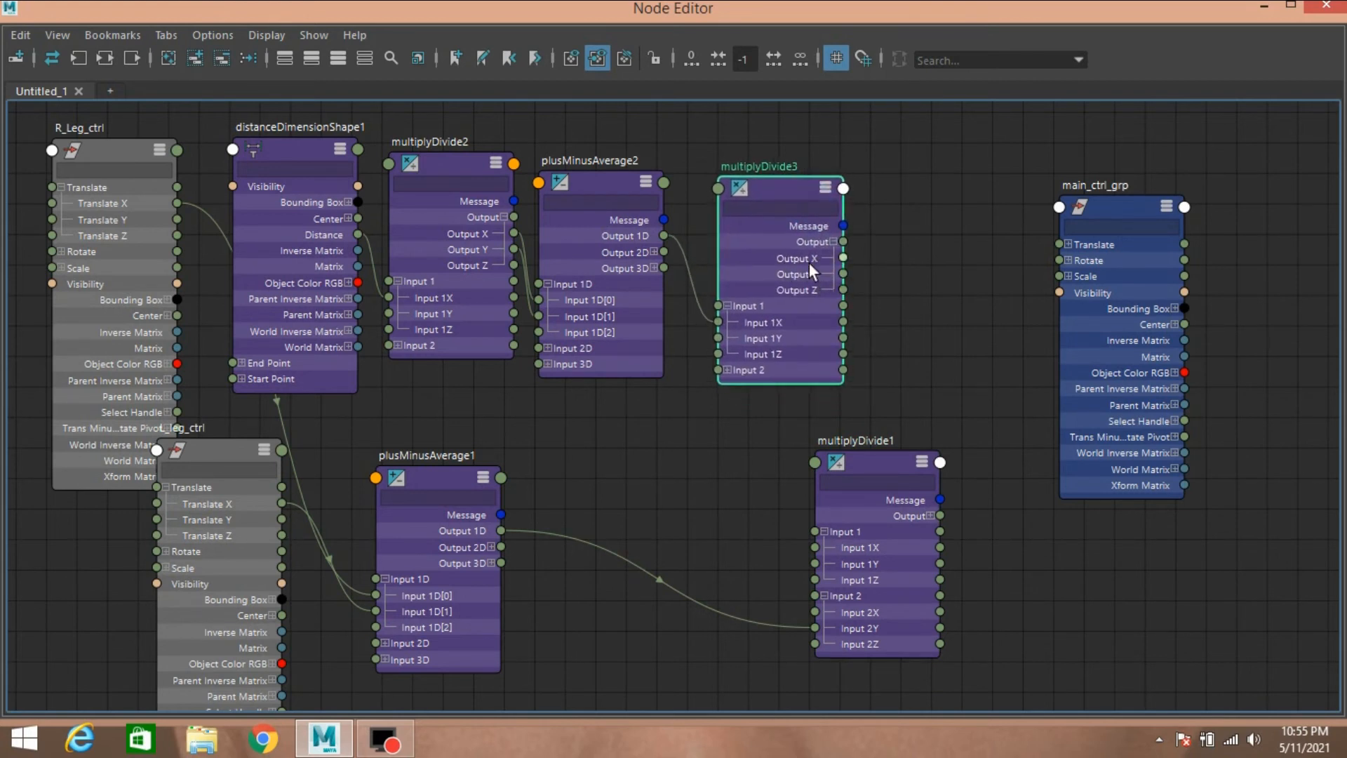
drag(843, 258, 817, 608)
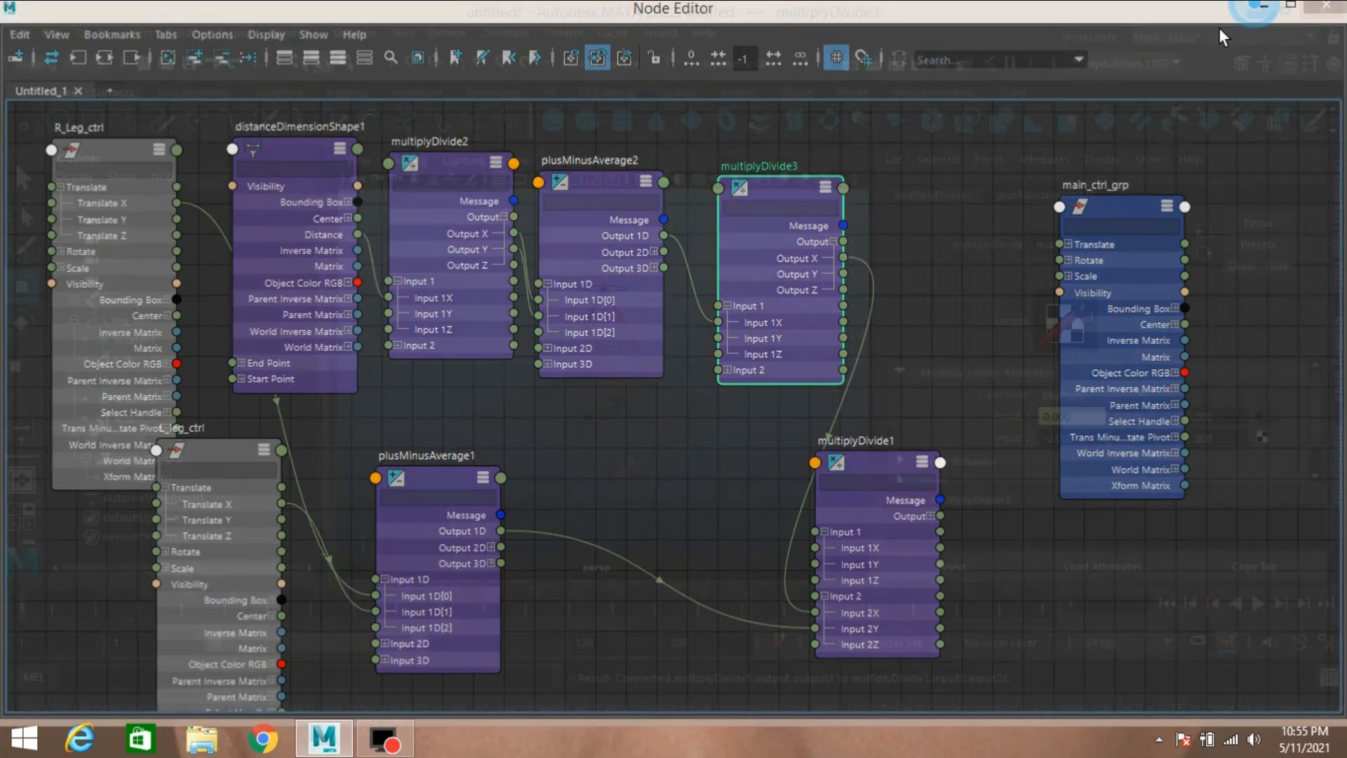
click(1260, 7)
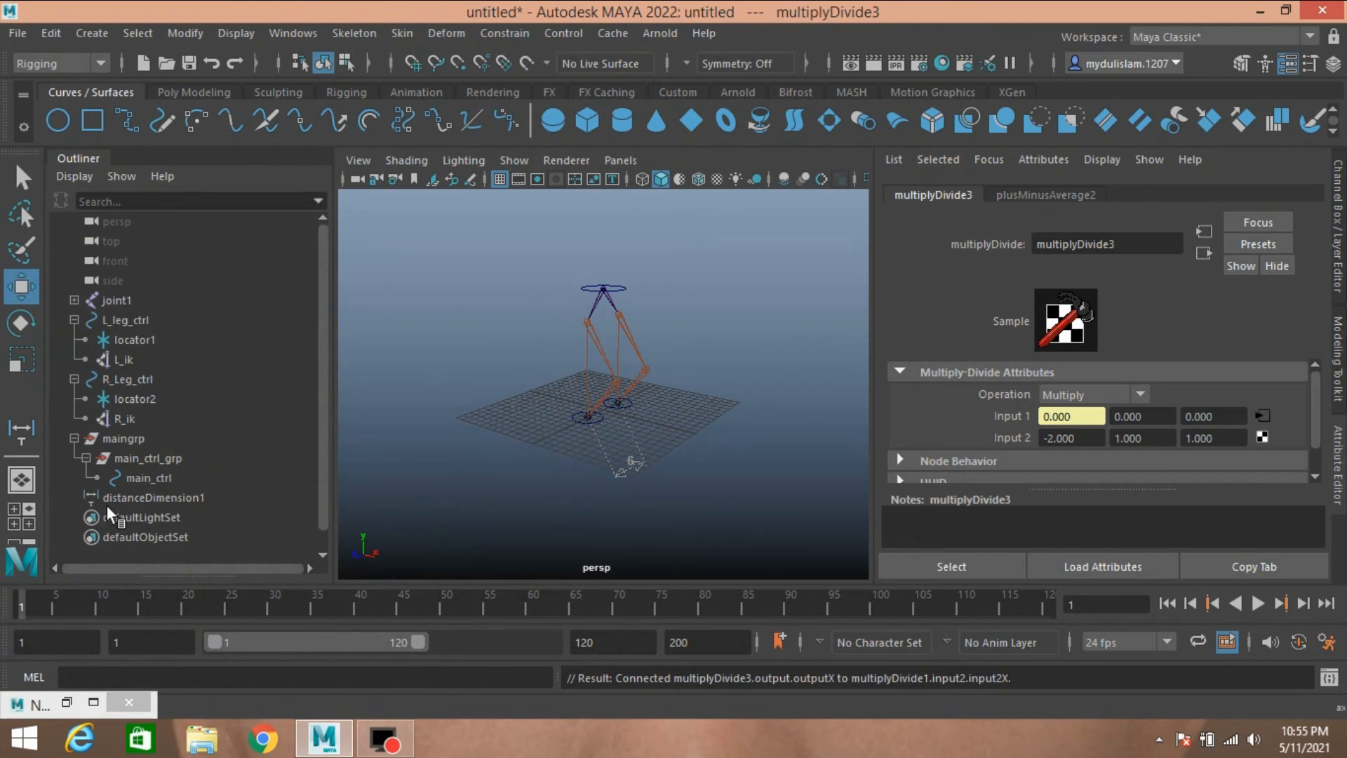
Add a keyable Boolean attribute with the long name "auto adjust" to main_ctrl
click(133, 477)
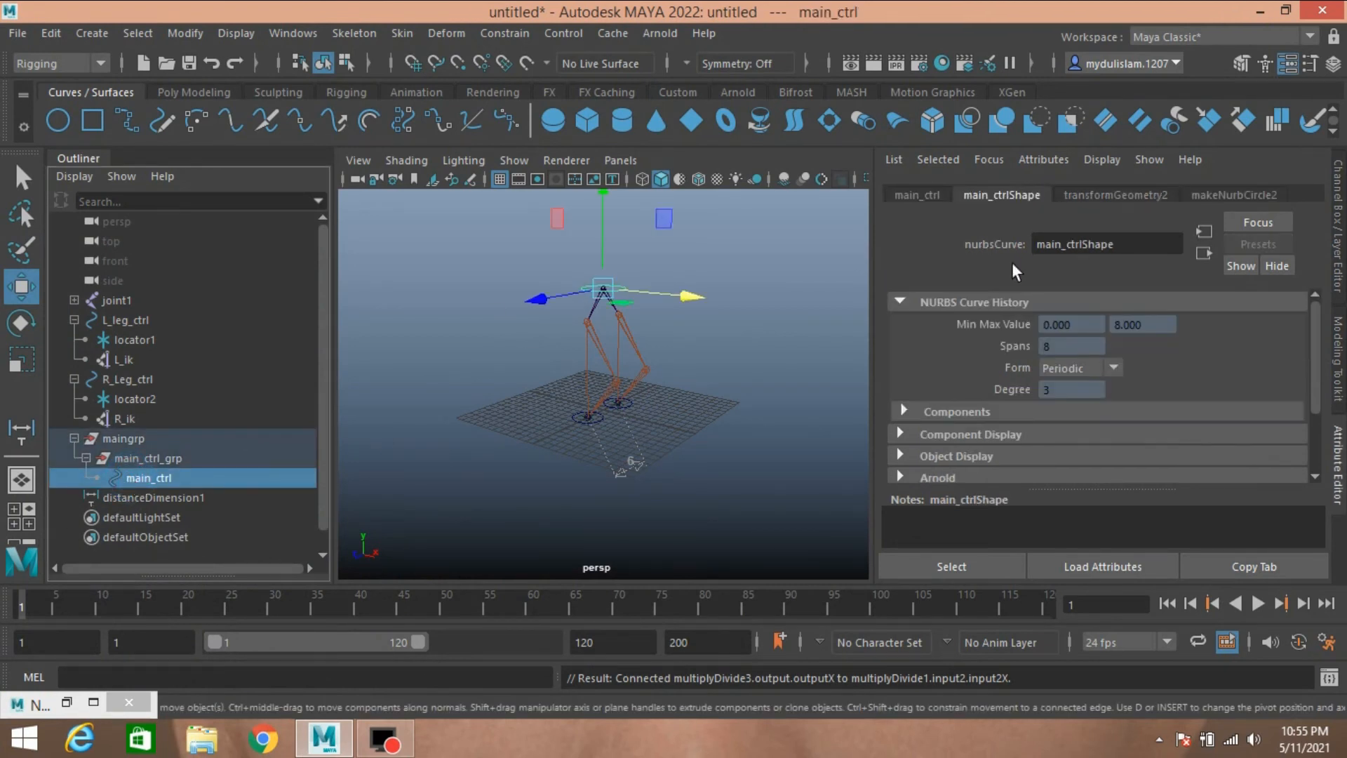
click(1338, 213)
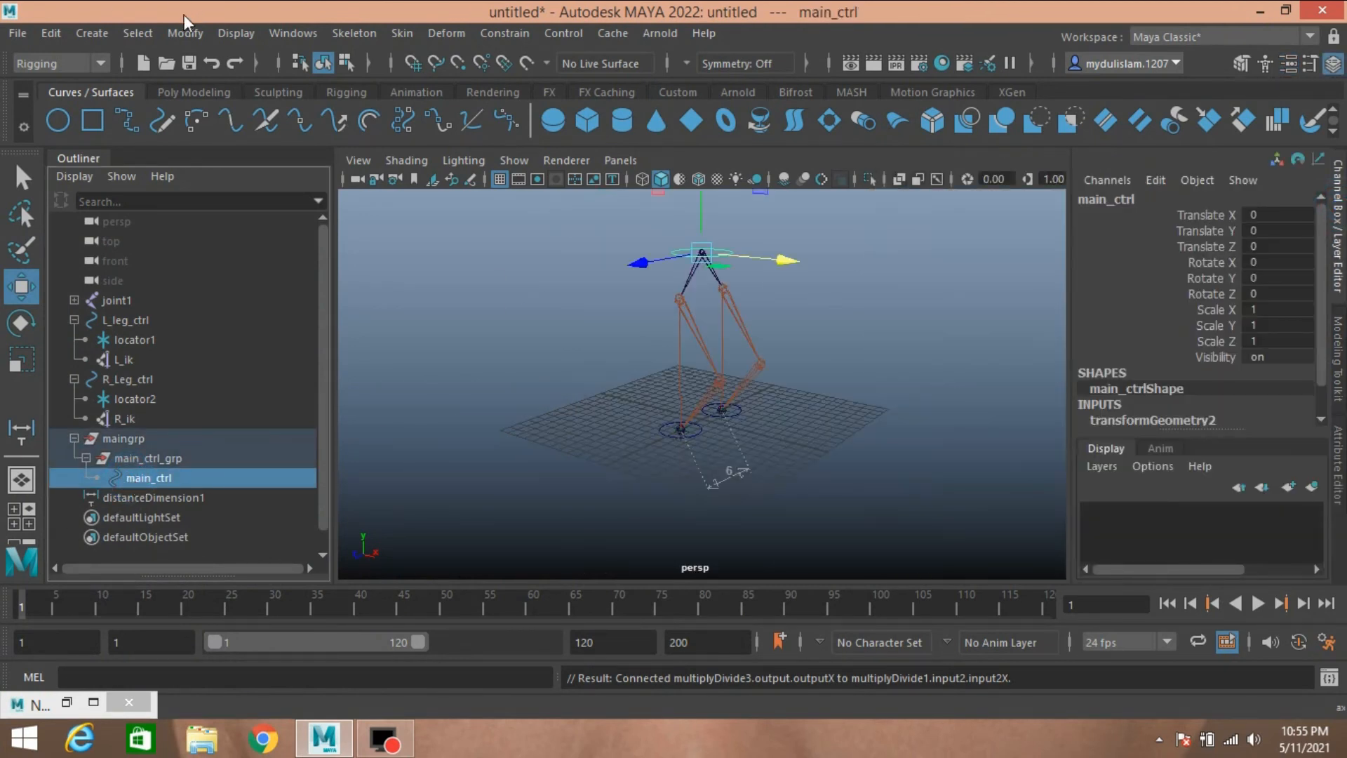
click(175, 33)
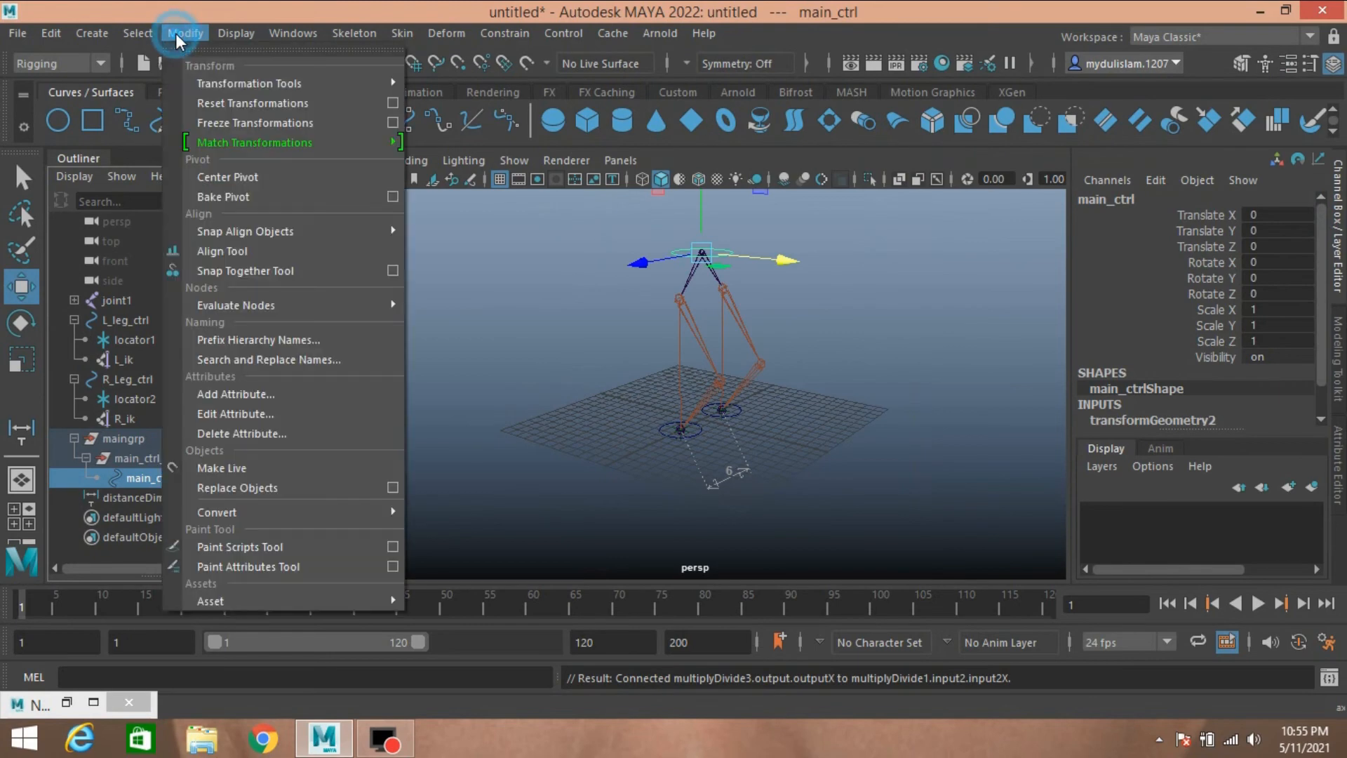
click(228, 394)
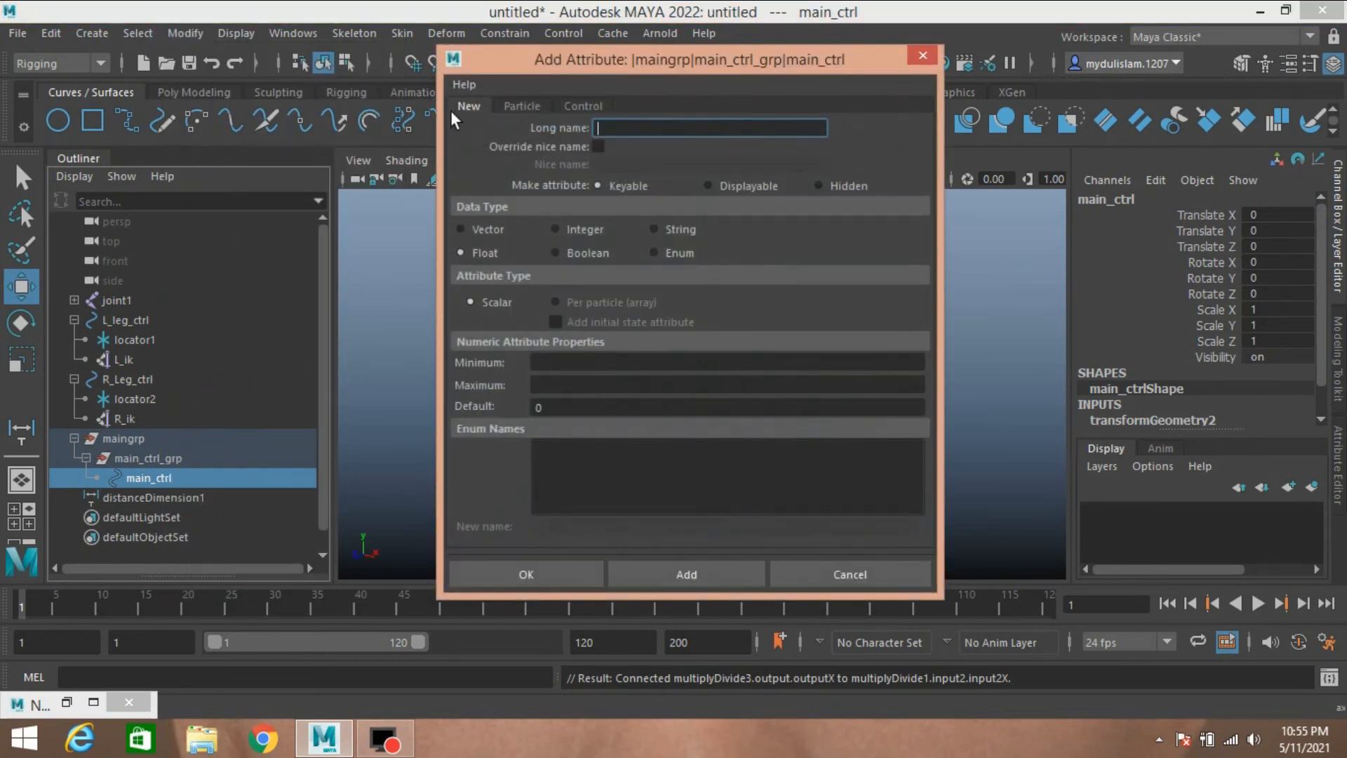
click(627, 127)
click(554, 253)
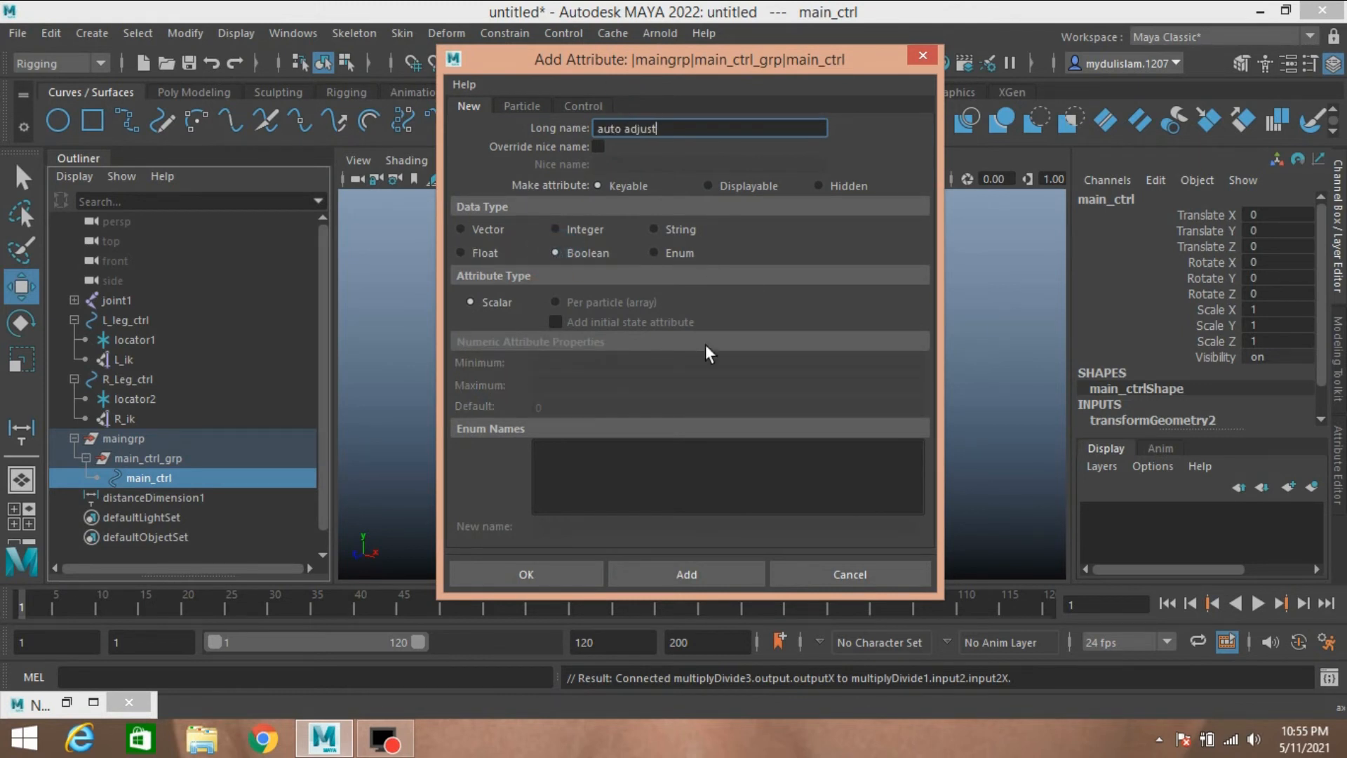
click(519, 573)
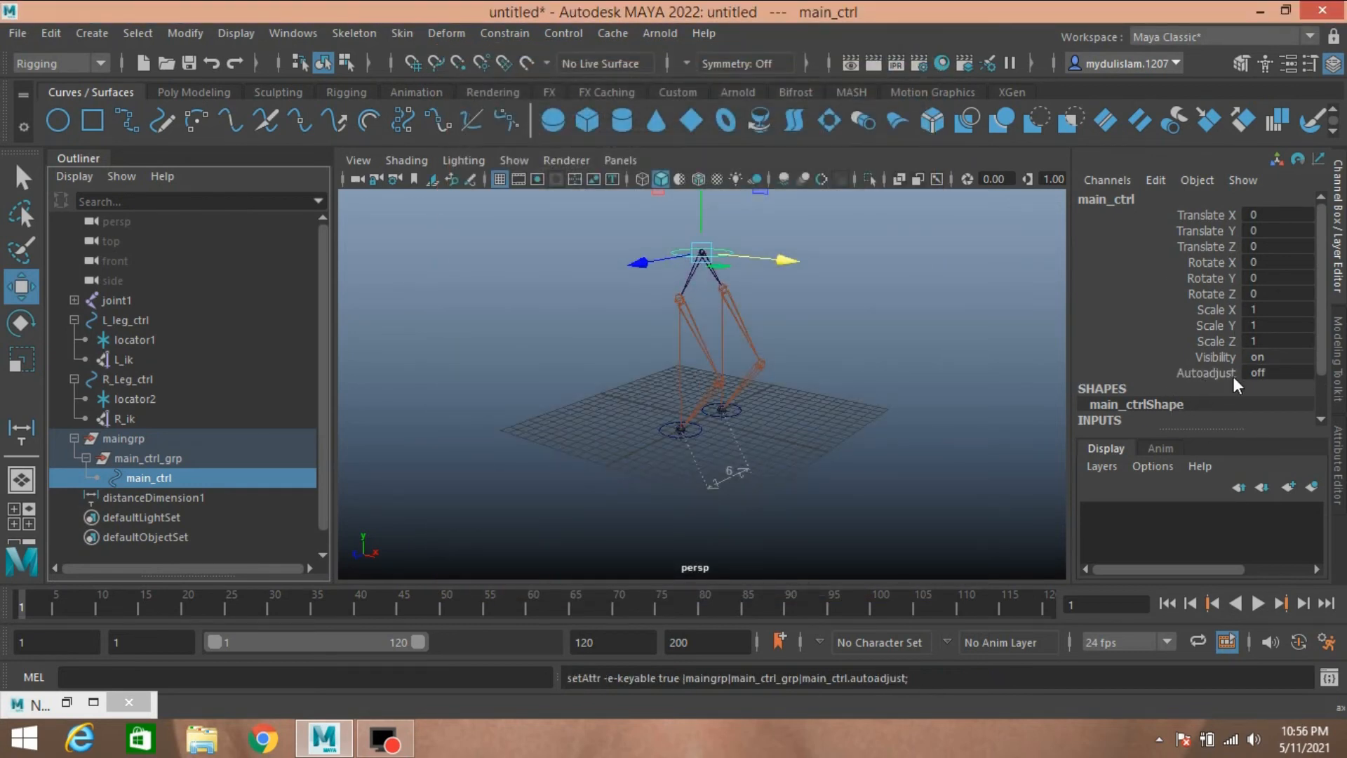
Turn main_ctrl's Autoadjust attribute on
double_click(1256, 372)
text(1)
key(Return)
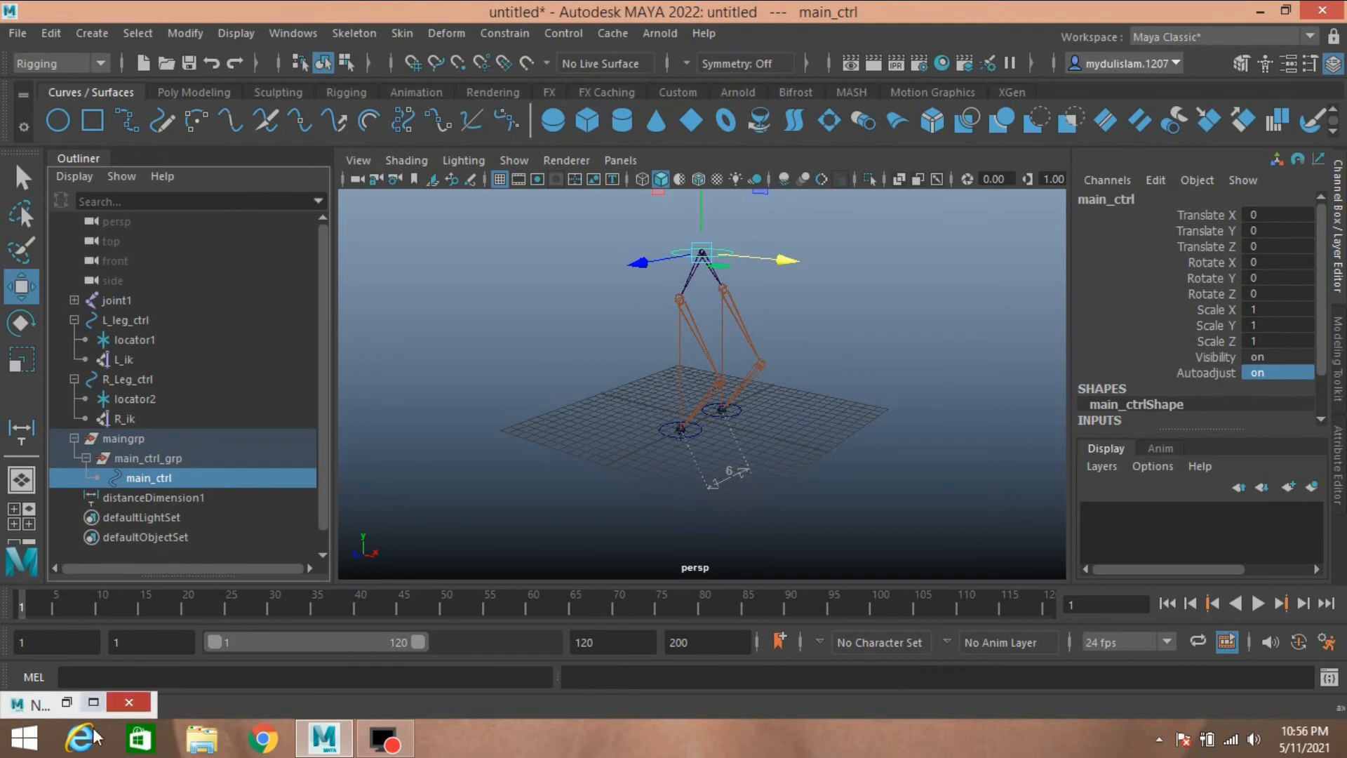
Add main_ctrl to the Node Editor graph and place it between plusMinusAverage1 and multiplyDivide1
click(68, 705)
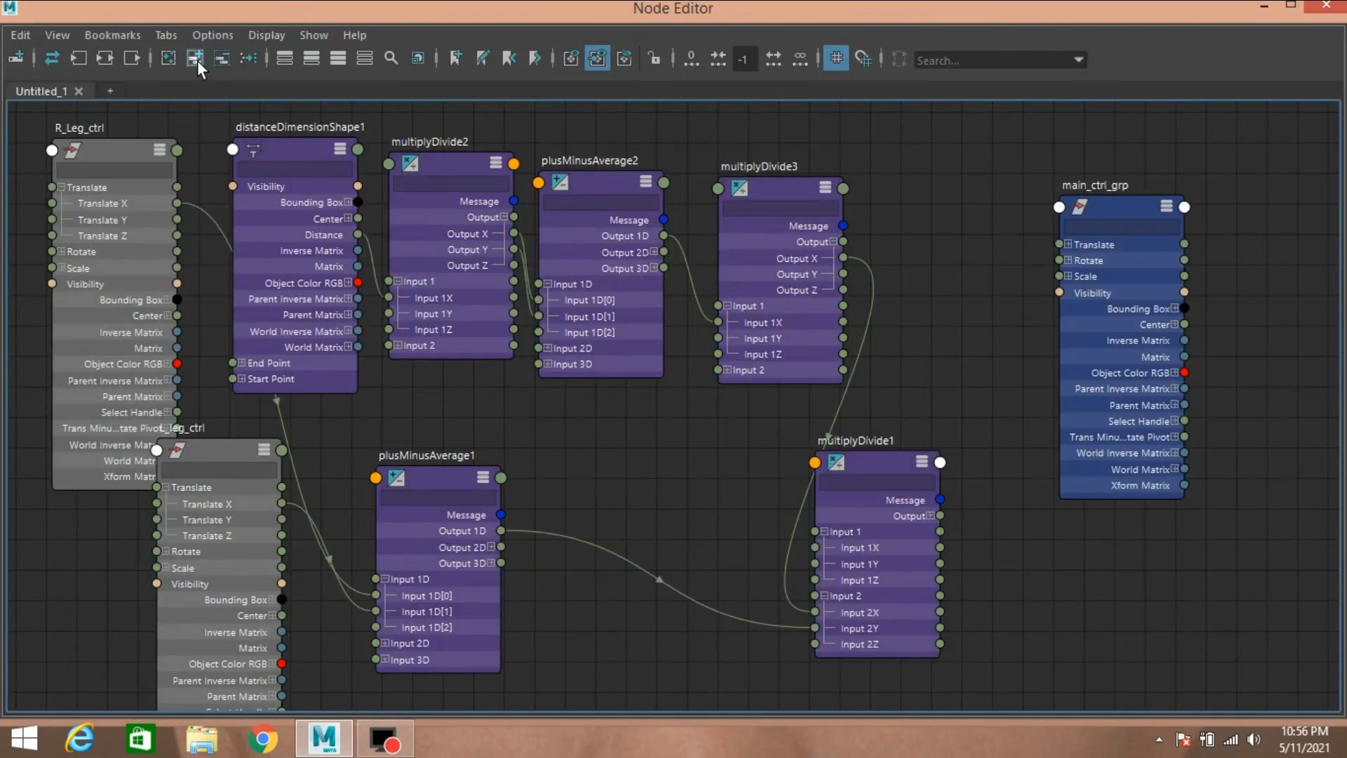
click(195, 58)
drag(685, 517, 111, 453)
click(214, 59)
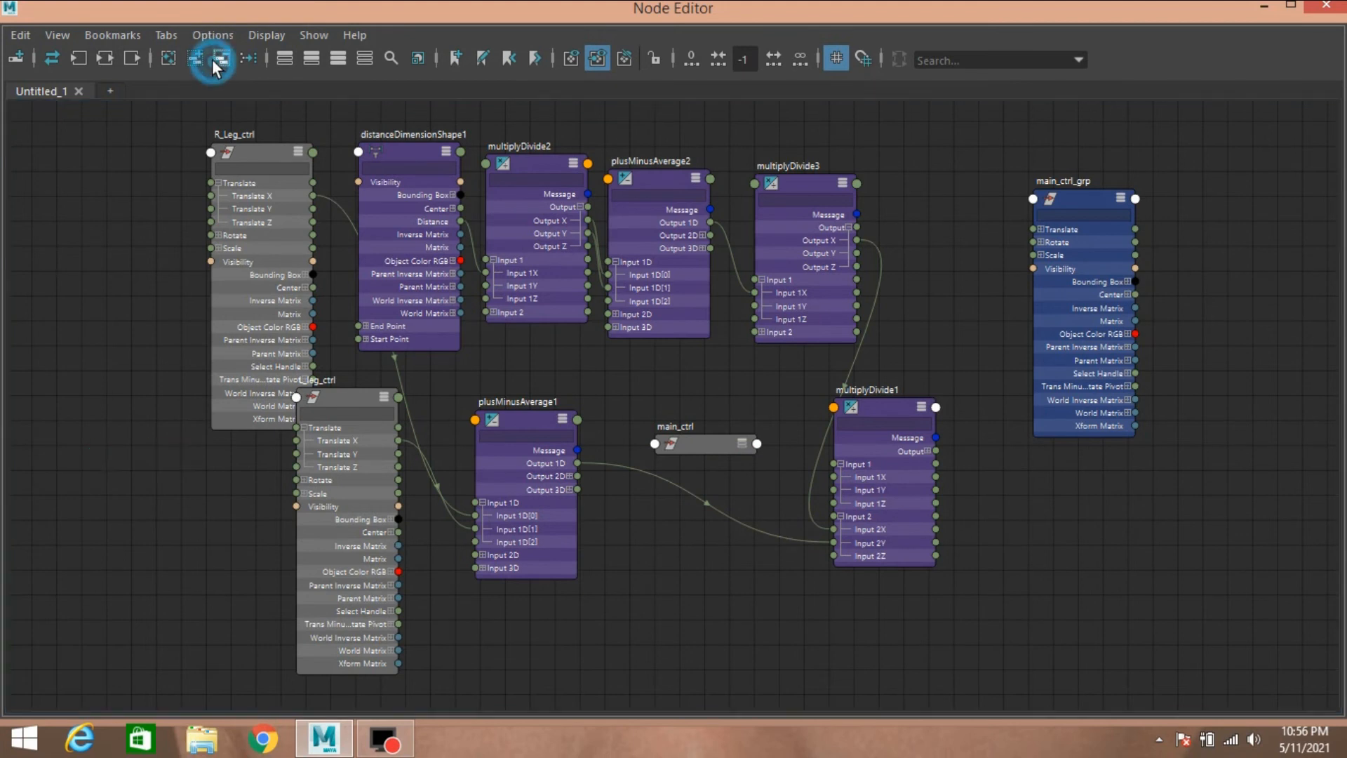
drag(691, 444, 675, 400)
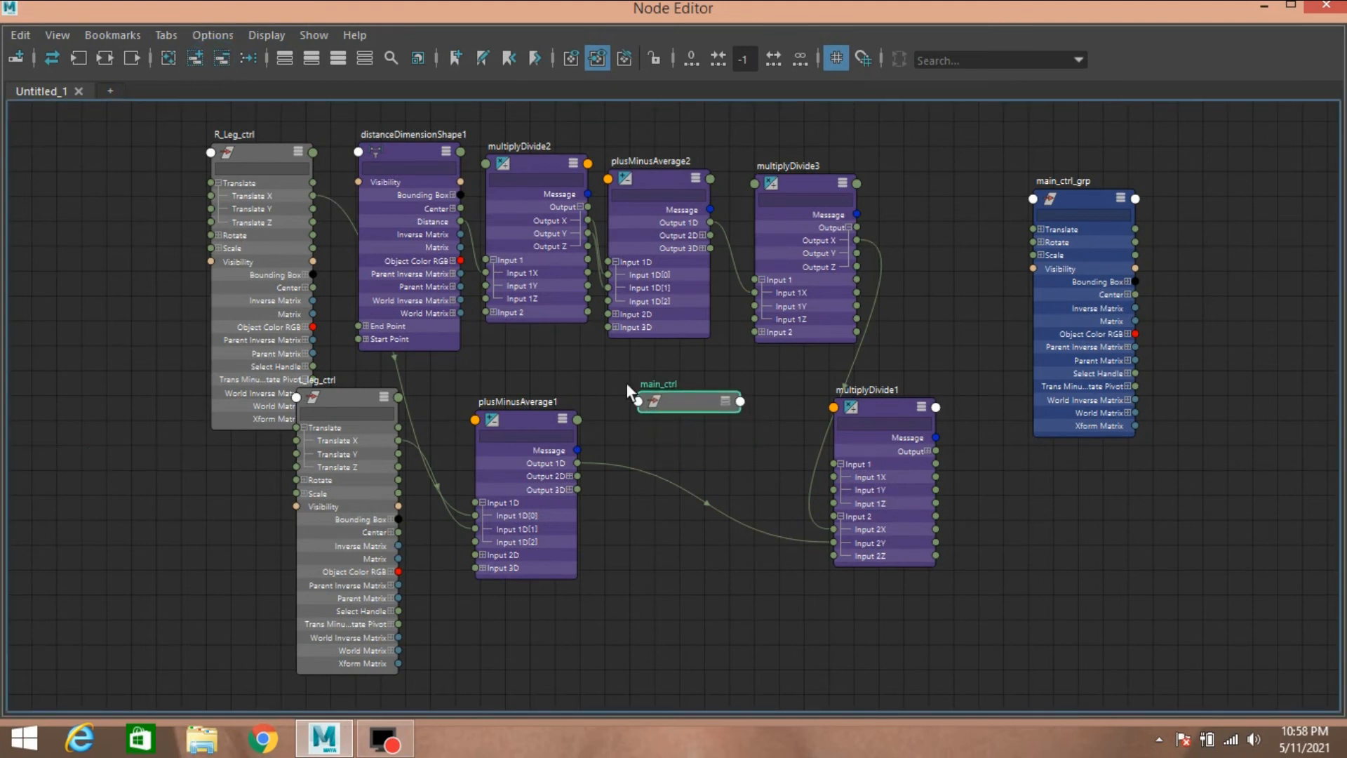
Show all of main_ctrl's attributes in the graph and connect Autoadjust to multiplyDivide1's Input 1X and Input 1Y
click(338, 59)
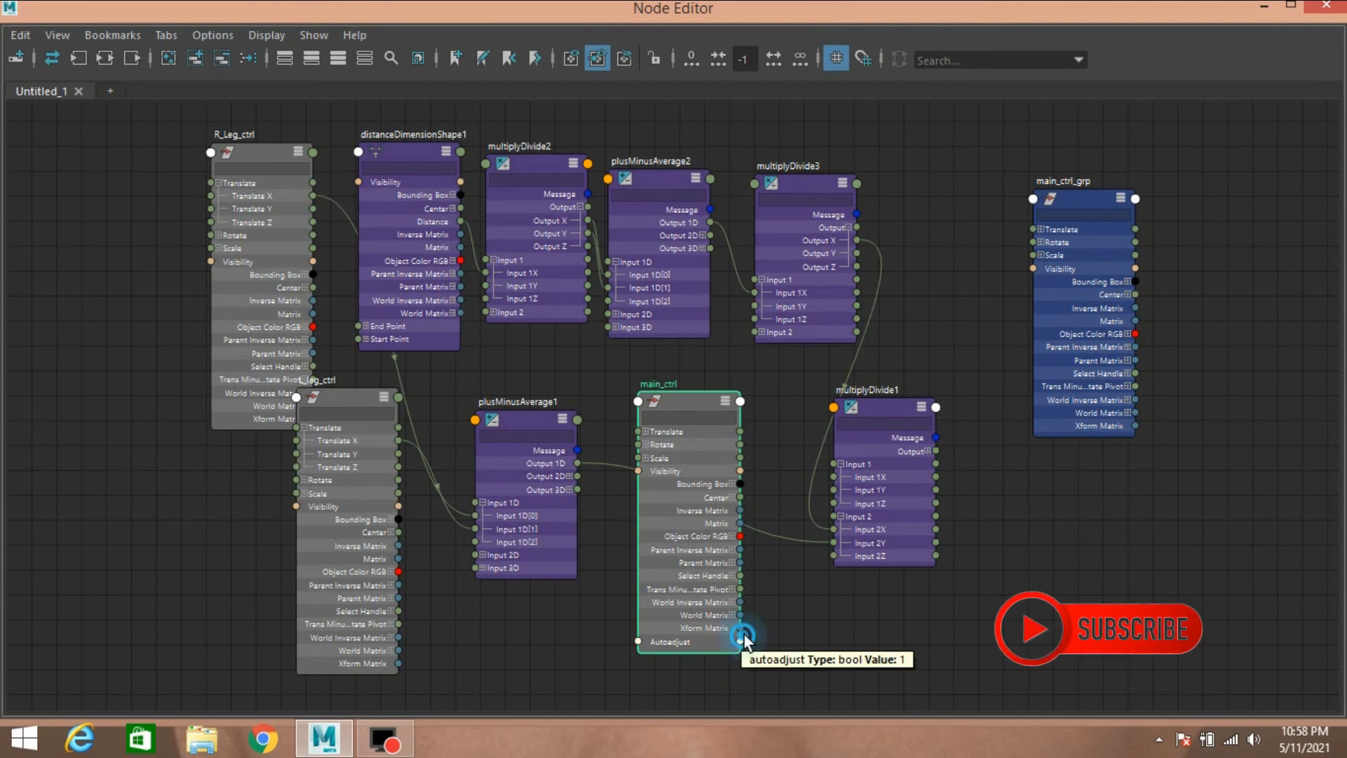
drag(740, 641, 844, 477)
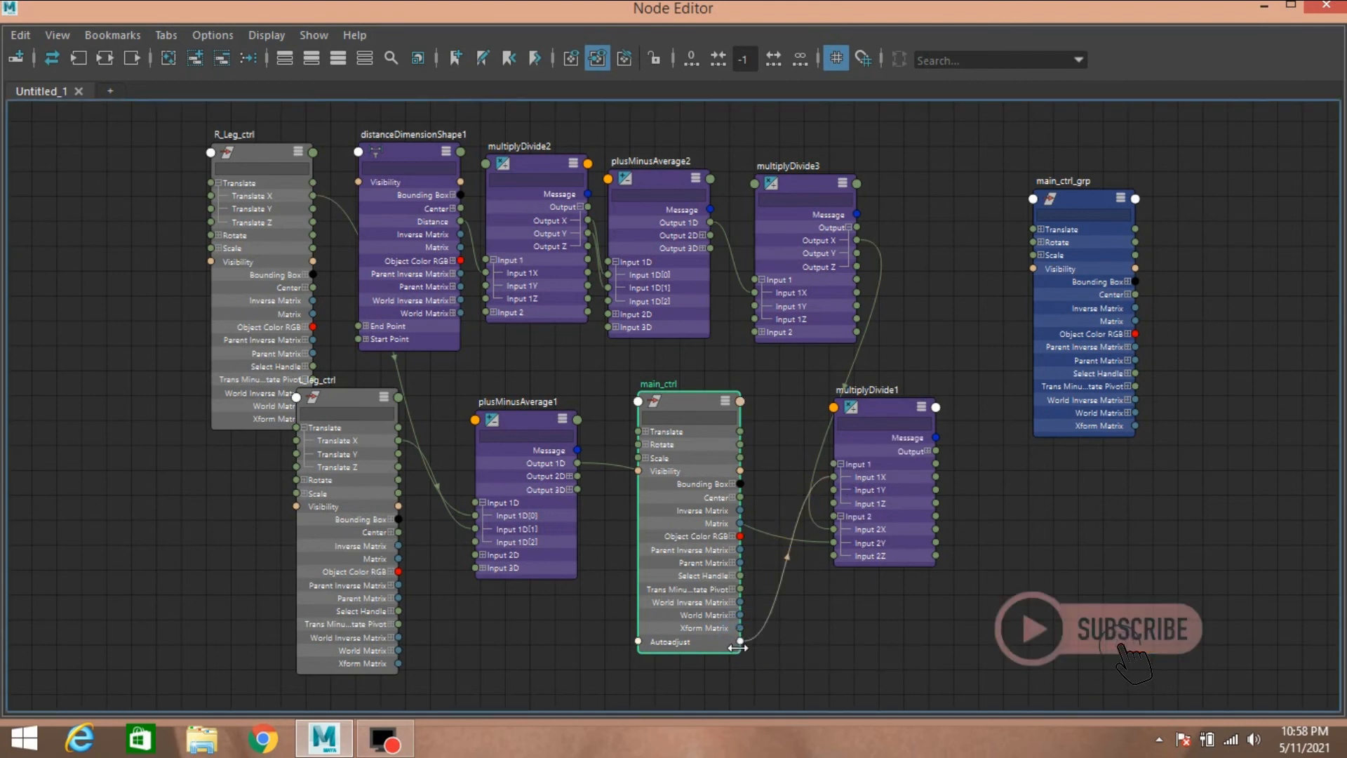
drag(738, 642, 833, 487)
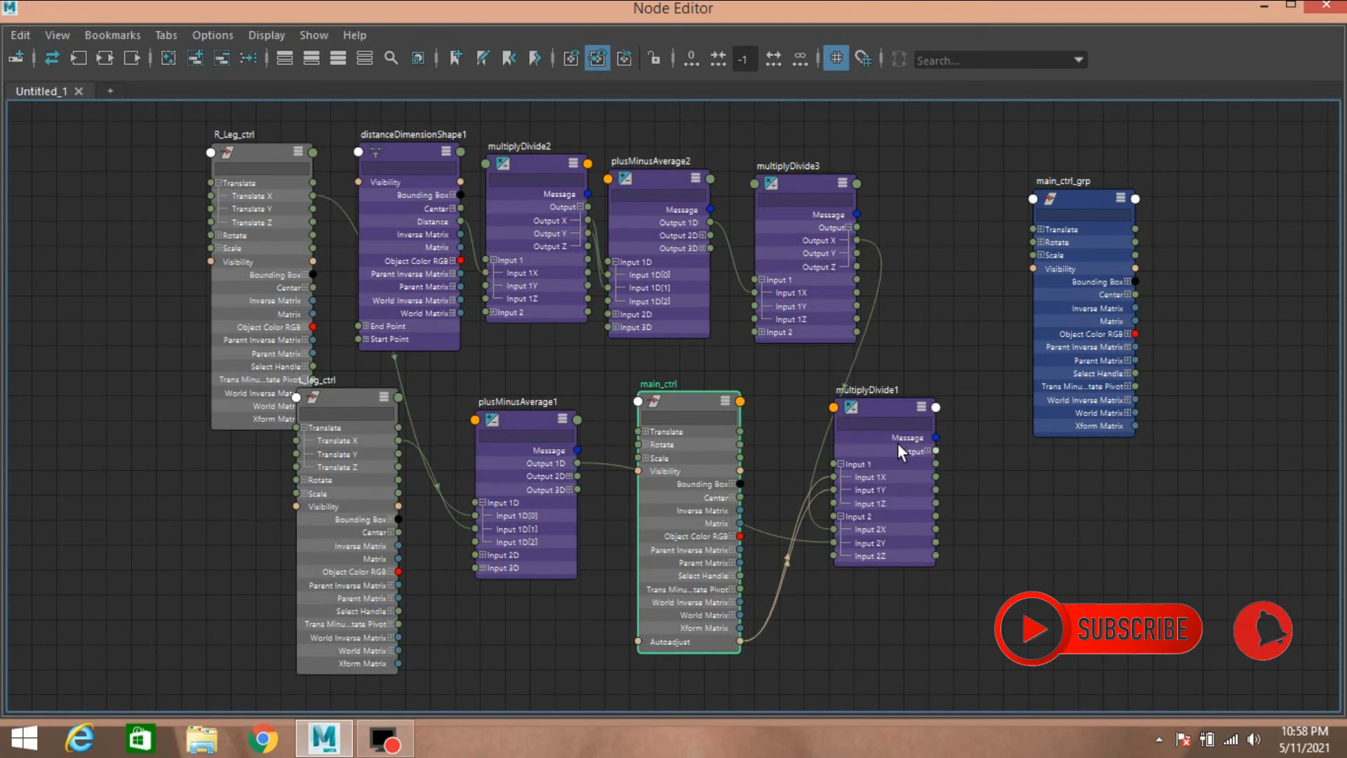
Connect multiplyDivide1's Output X to main_ctrl_grp's Translate Y and its Output Y to main_ctrl_grp's Translate X
click(927, 451)
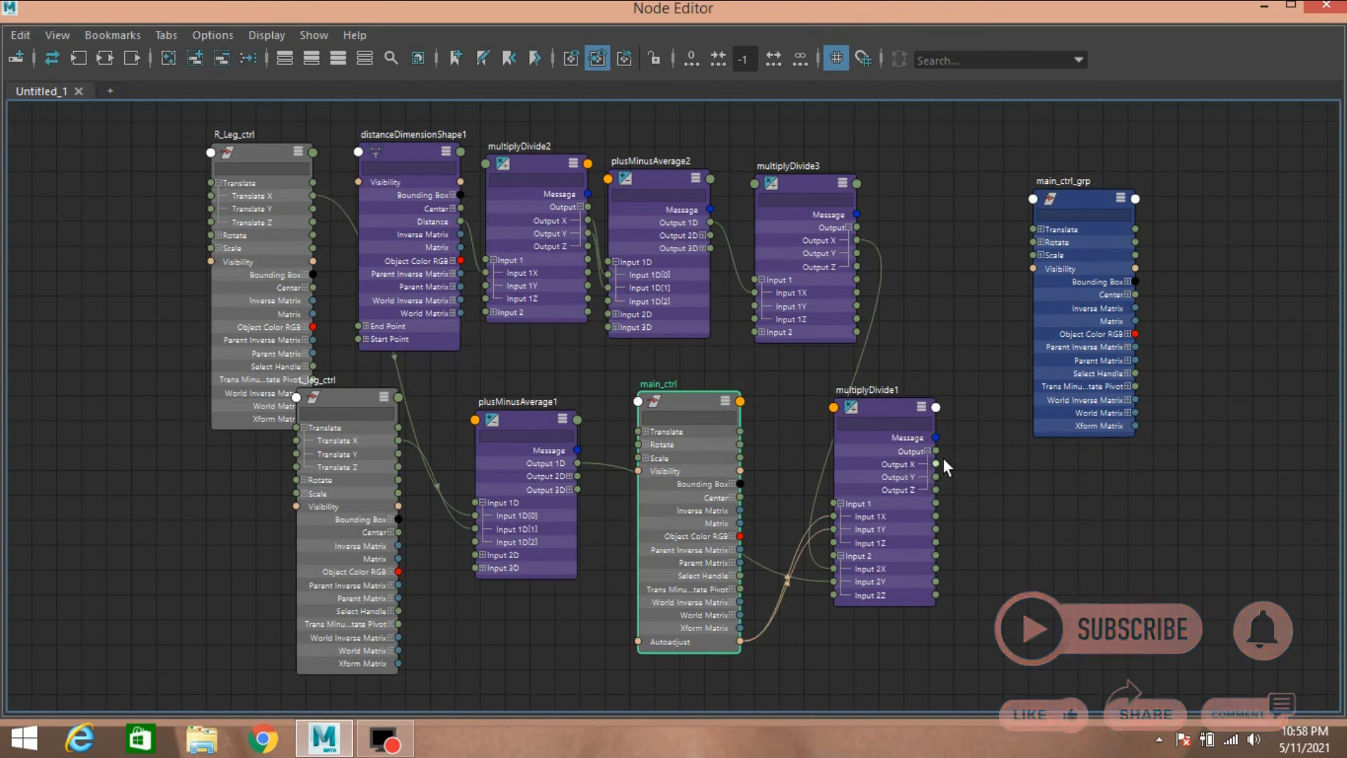
click(1041, 229)
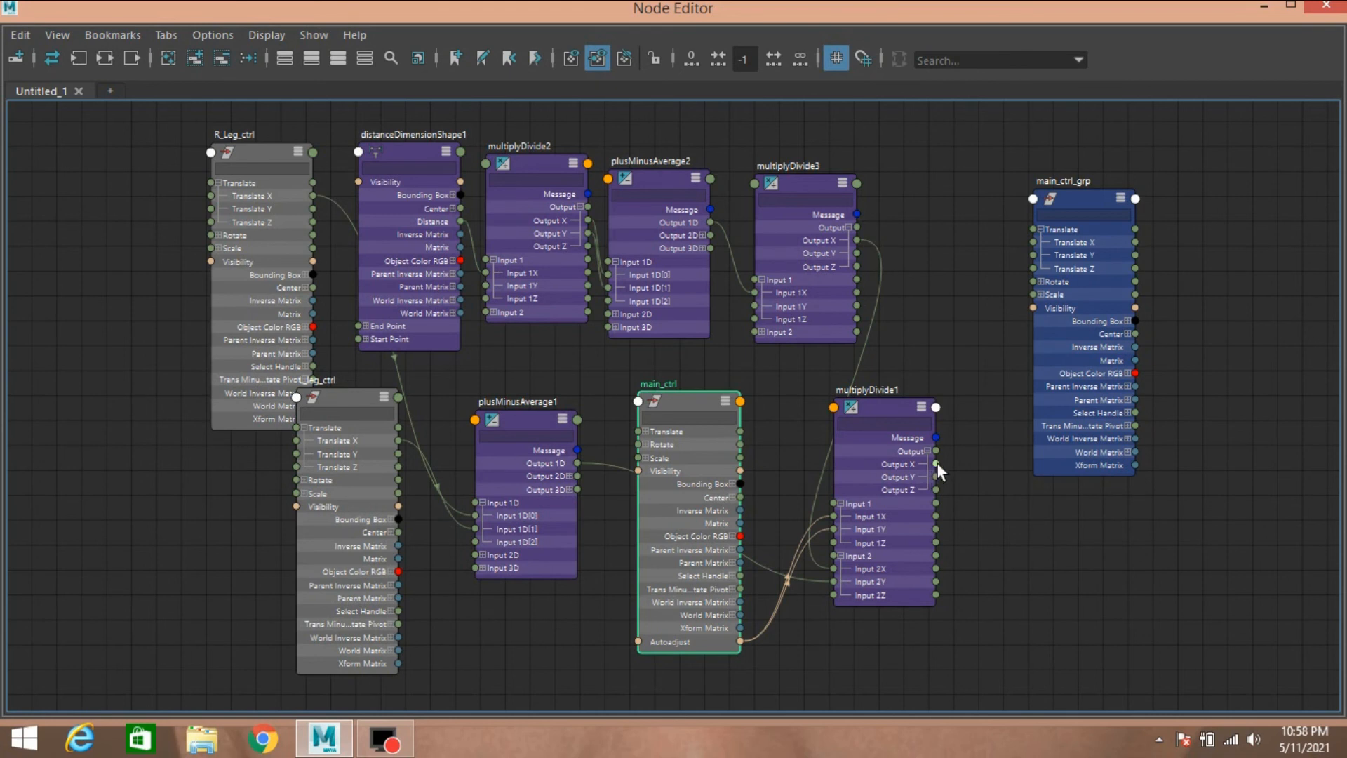
drag(937, 463, 1038, 254)
drag(936, 477, 1031, 242)
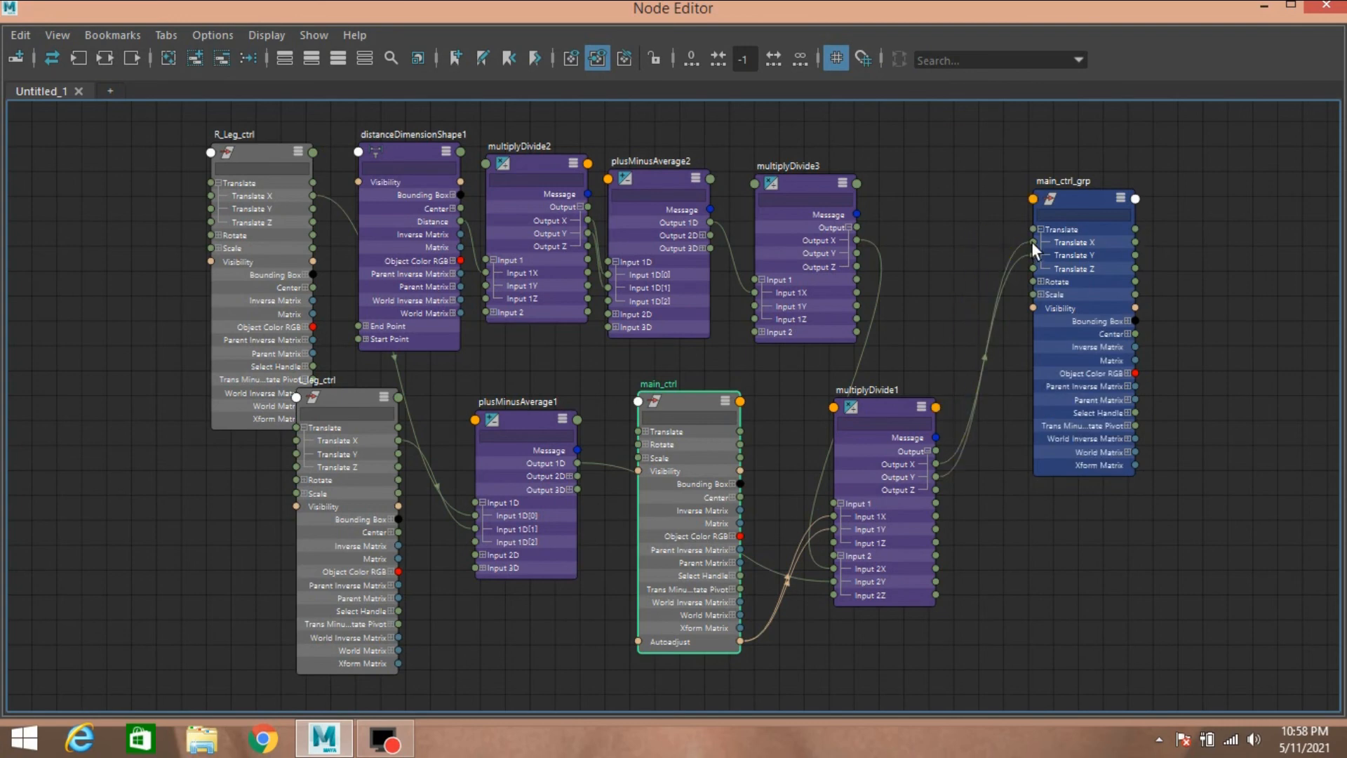
click(1259, 7)
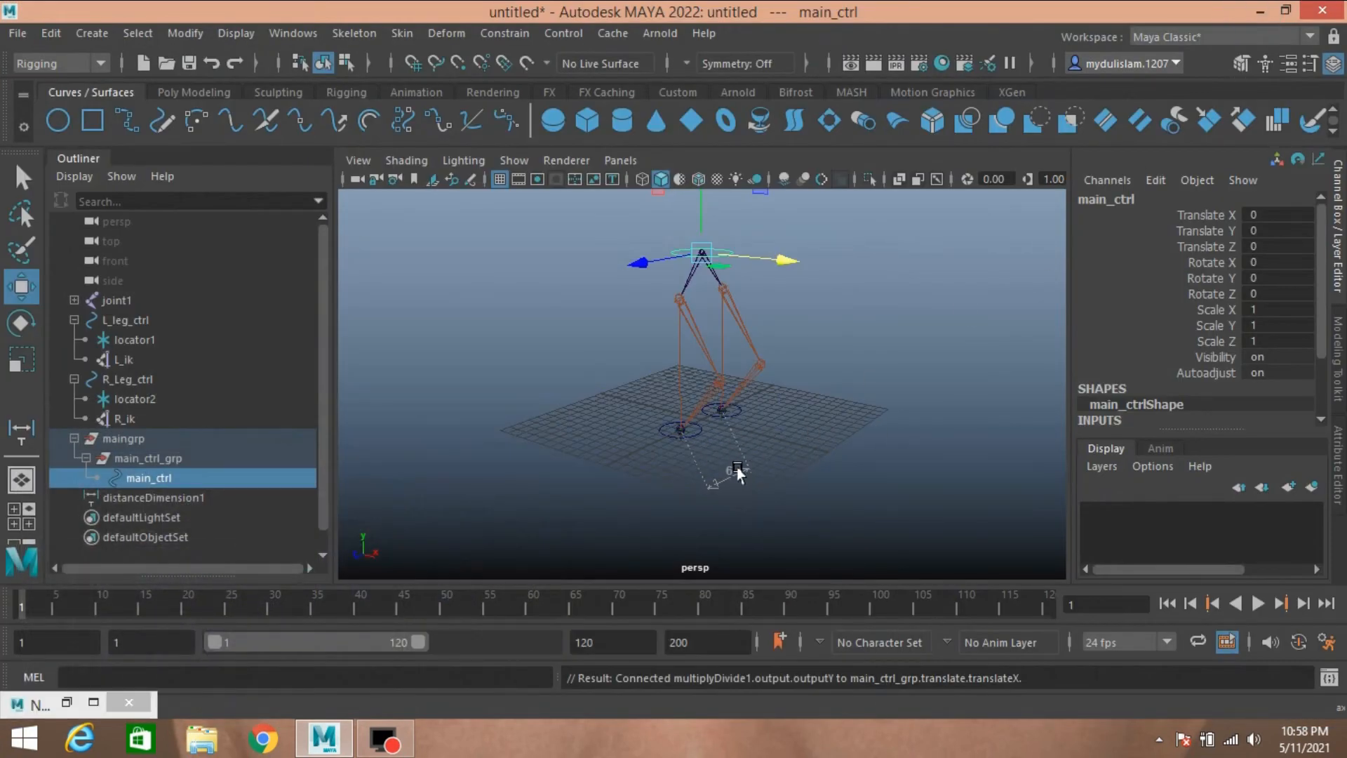
Try moving L_leg_ctrl about 1.57 units along X, and undo the move
alt+drag(720, 426, 725, 456)
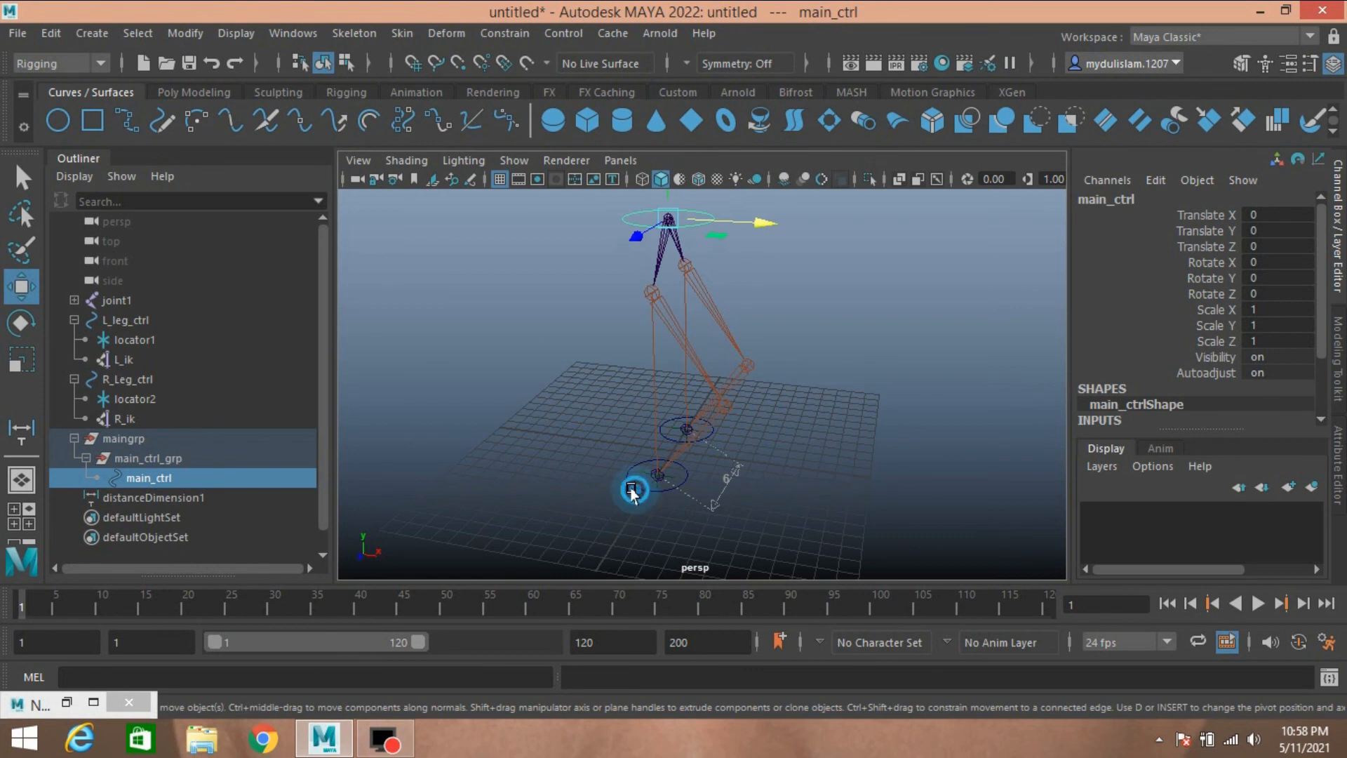
click(633, 483)
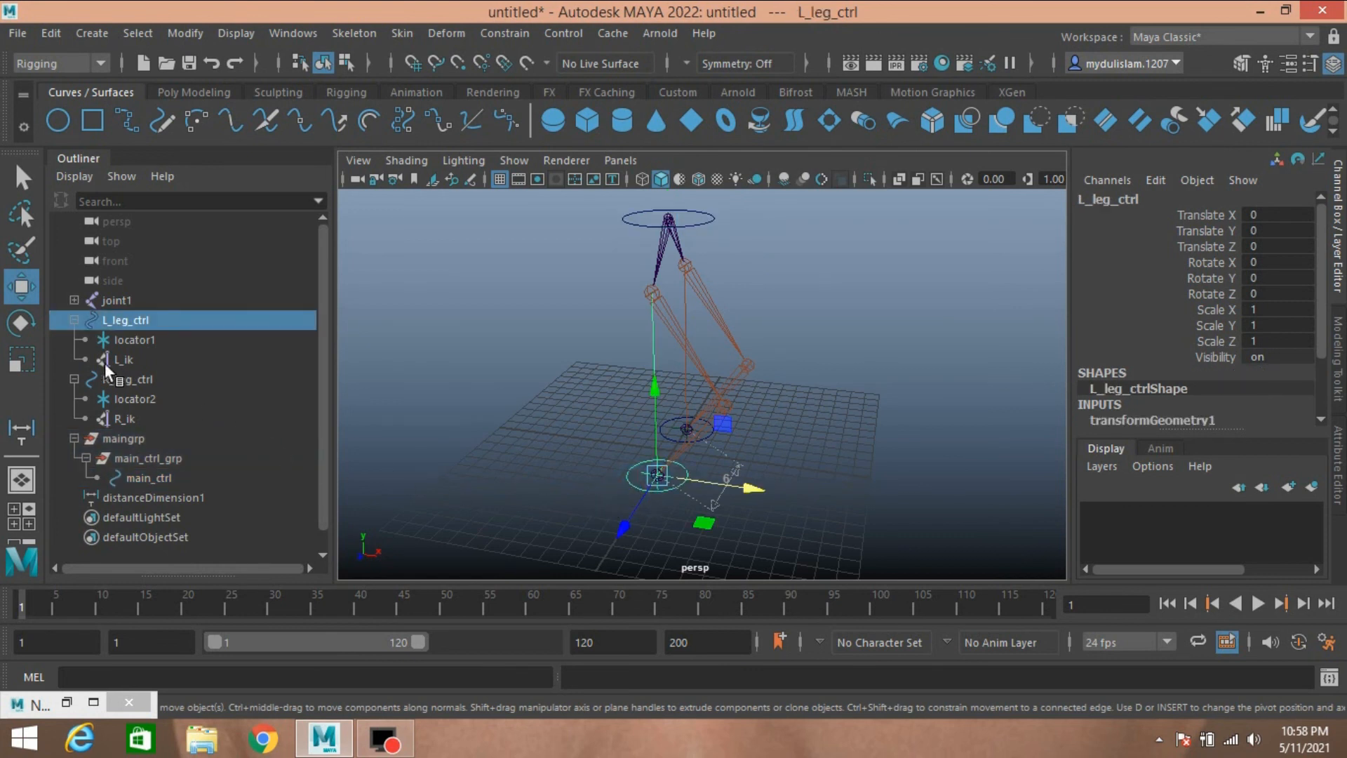
drag(741, 491, 770, 489)
key(ctrl+z)
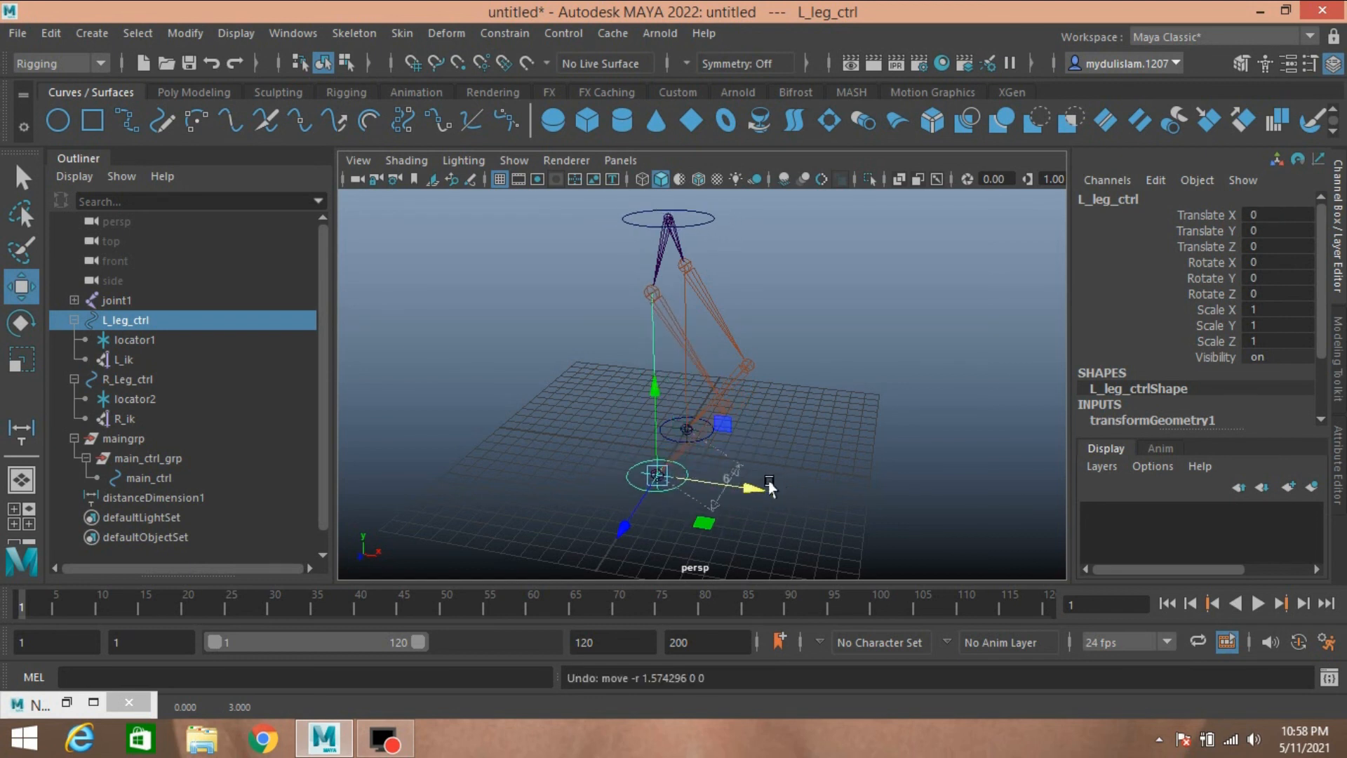
Parent-constrain the root joint joint1 to main_ctrl
click(701, 222)
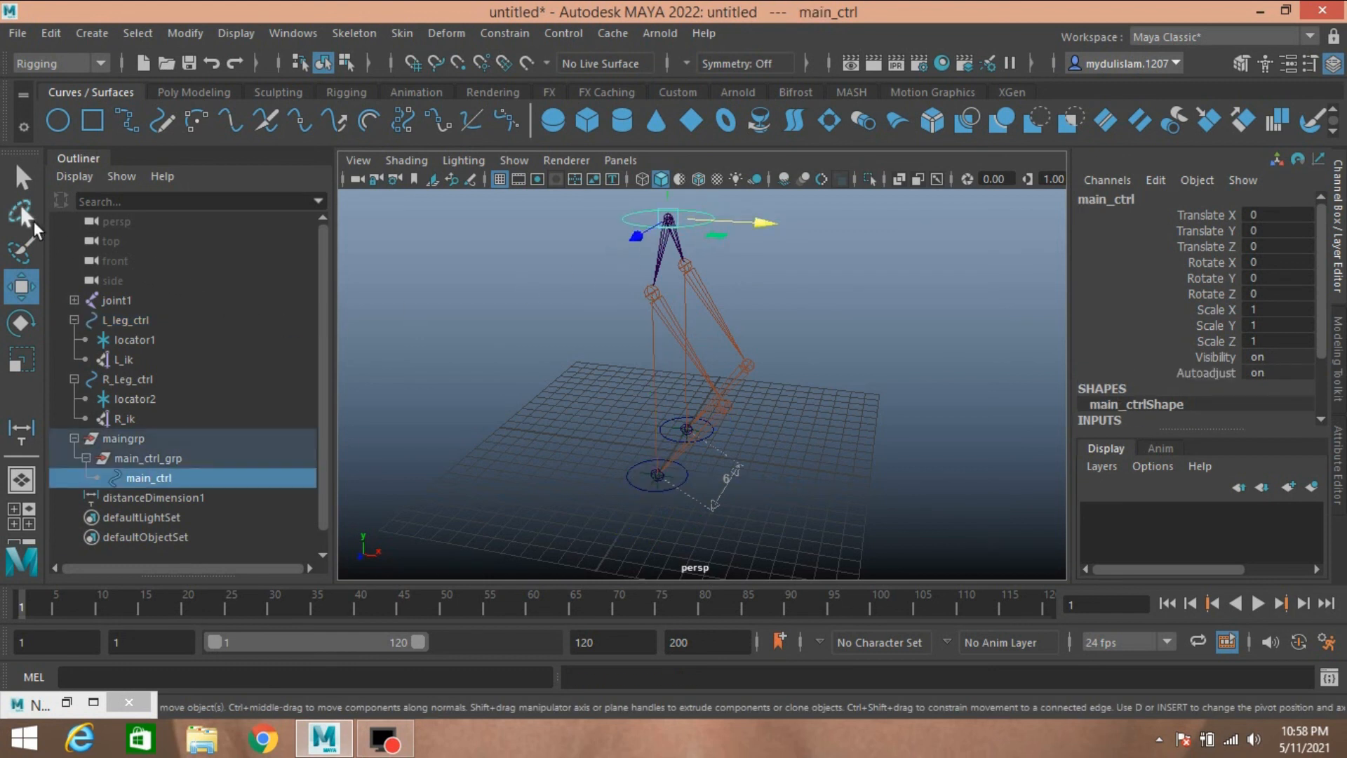
click(22, 178)
alt+drag(787, 382, 832, 378)
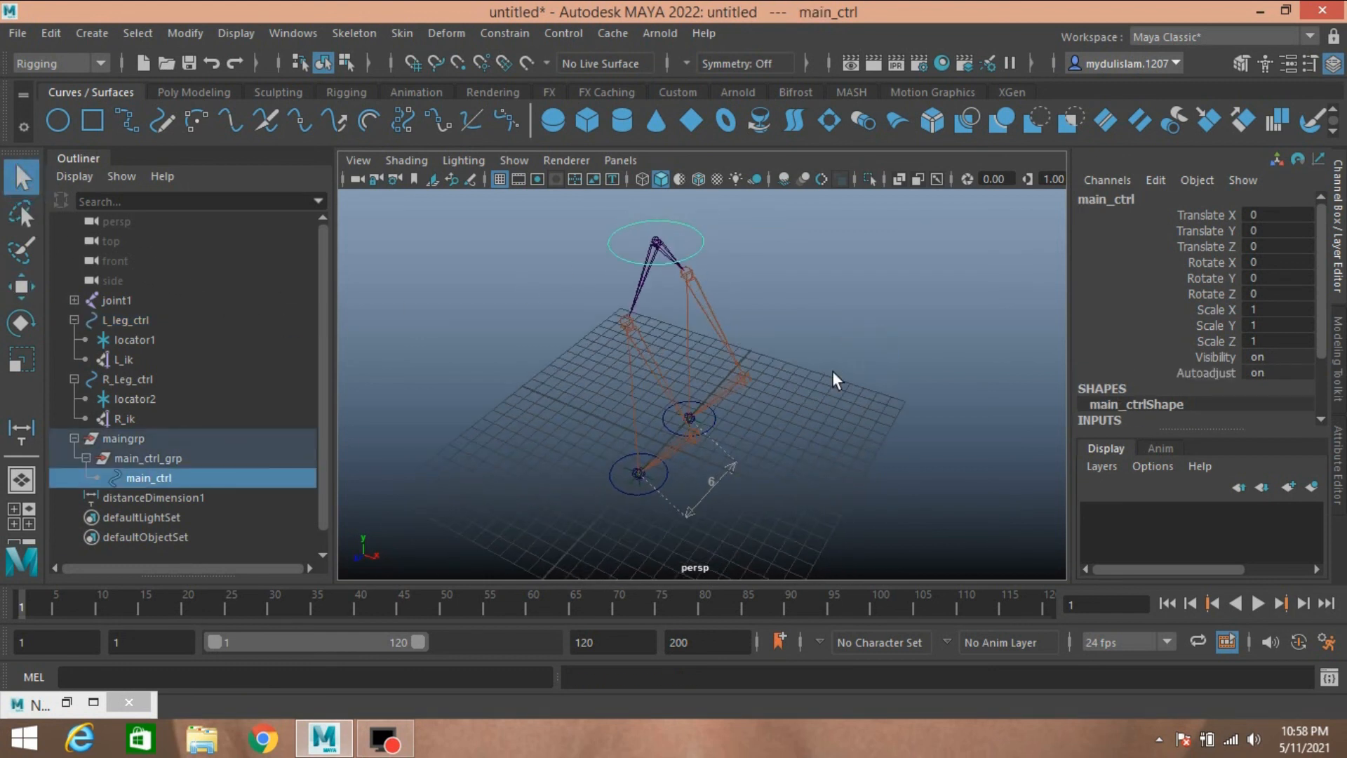
shift+click(656, 243)
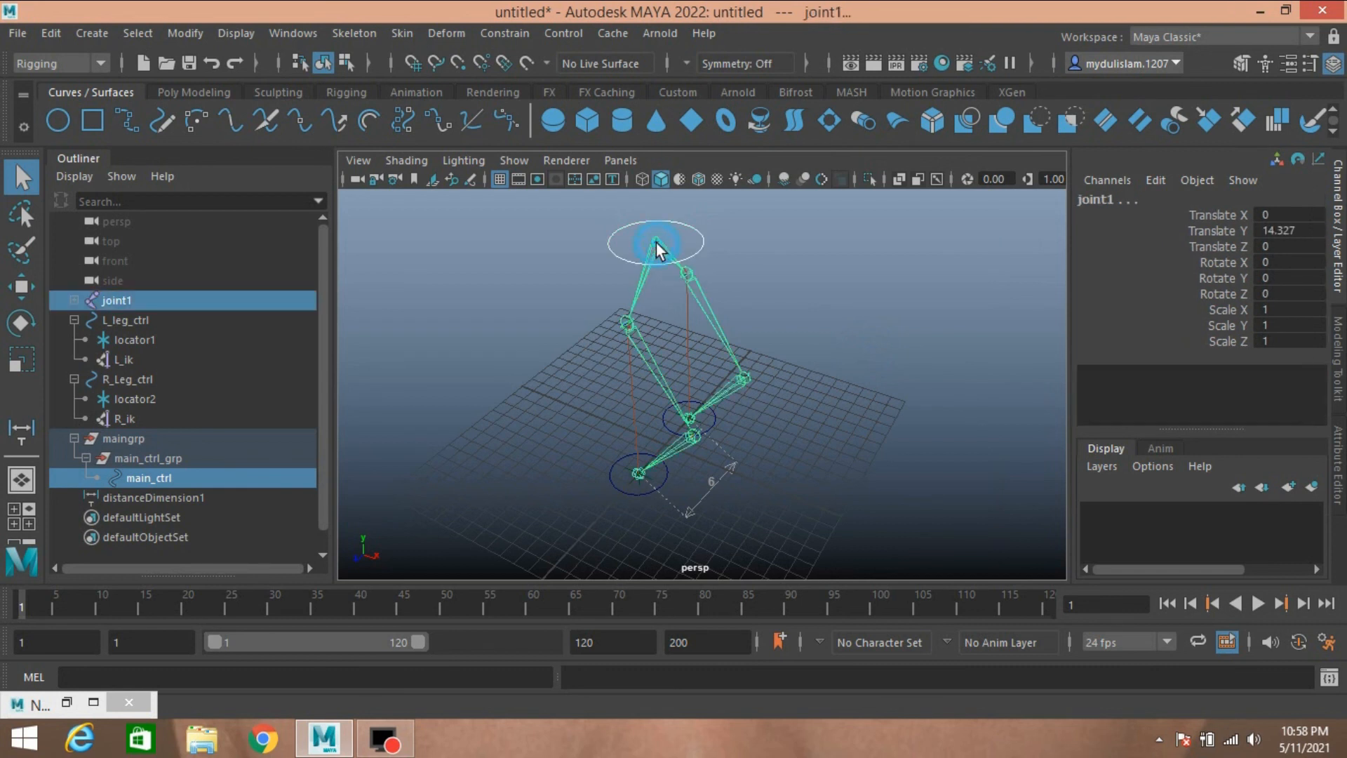
click(489, 31)
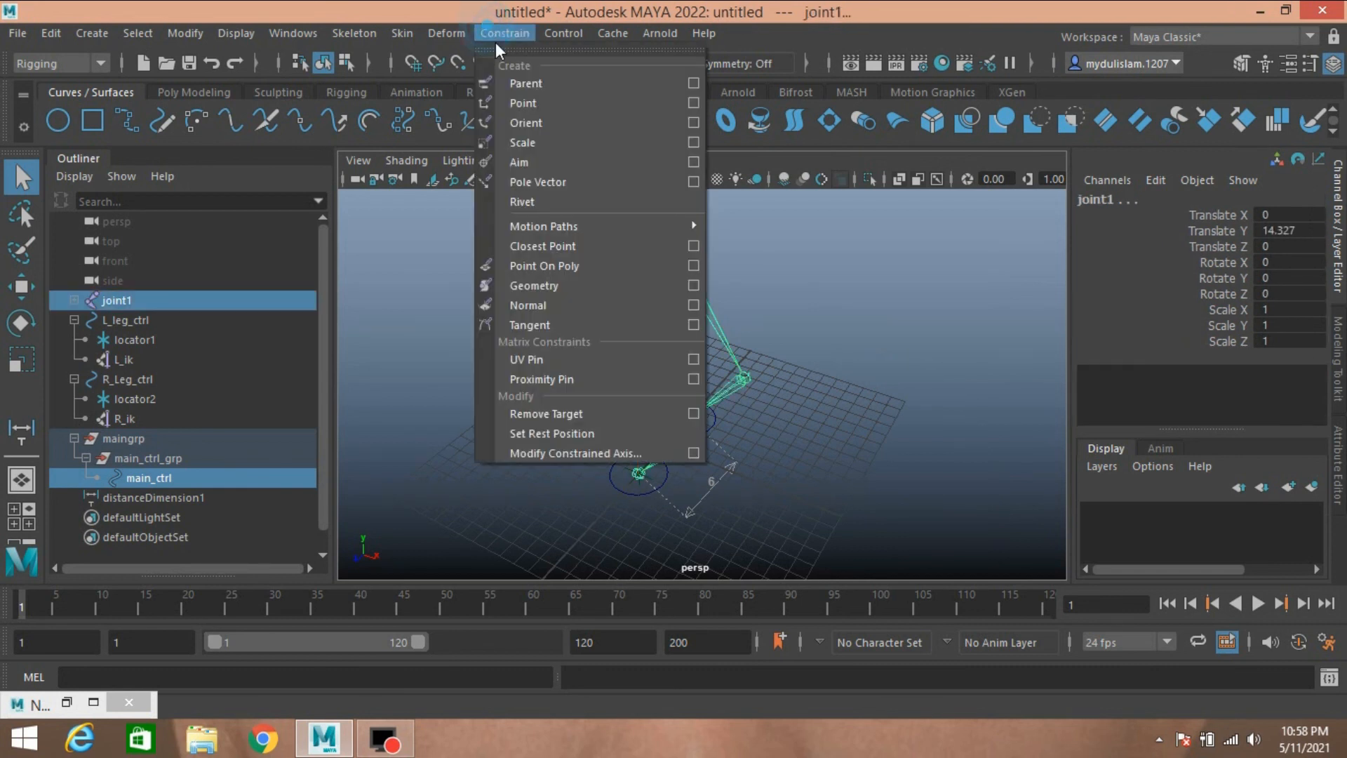
click(523, 83)
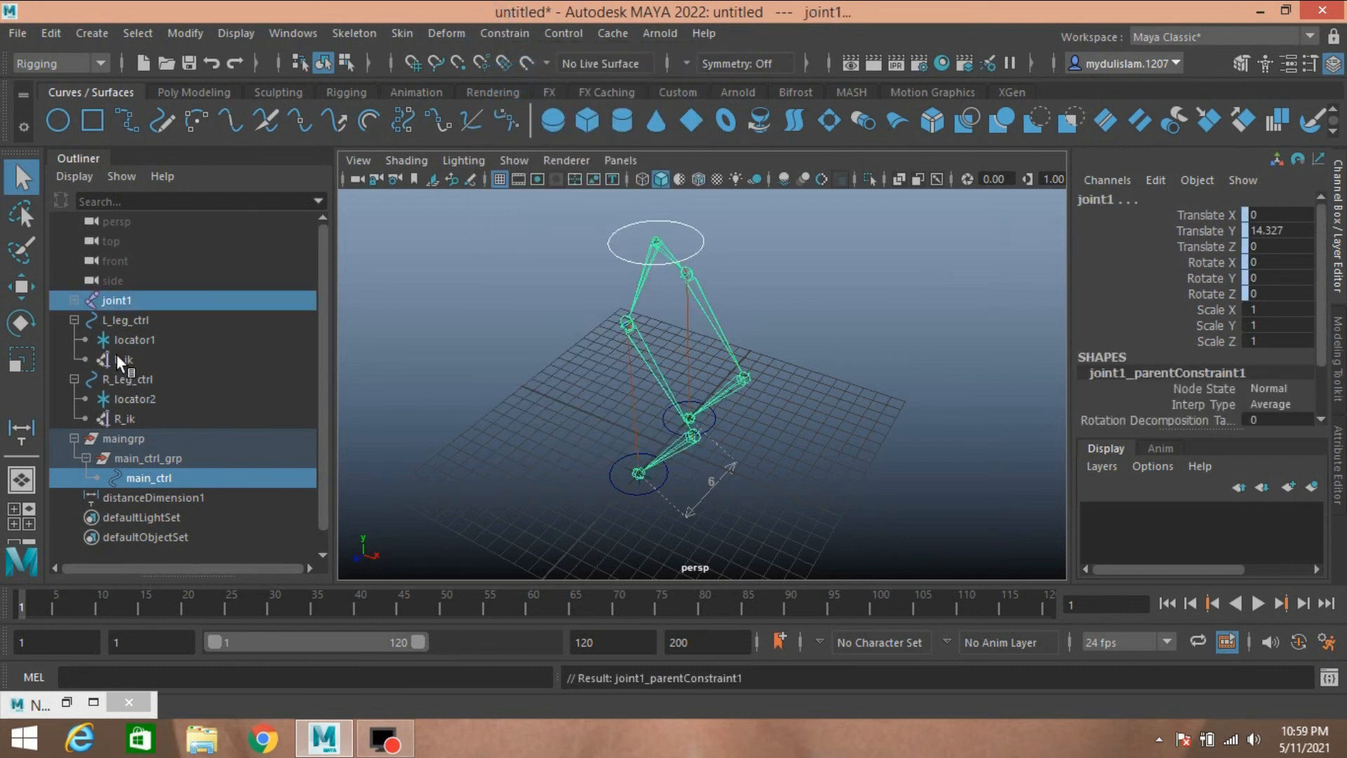
Move L_leg_ctrl forward along X to about 10.7 to test how the hips follow
click(127, 322)
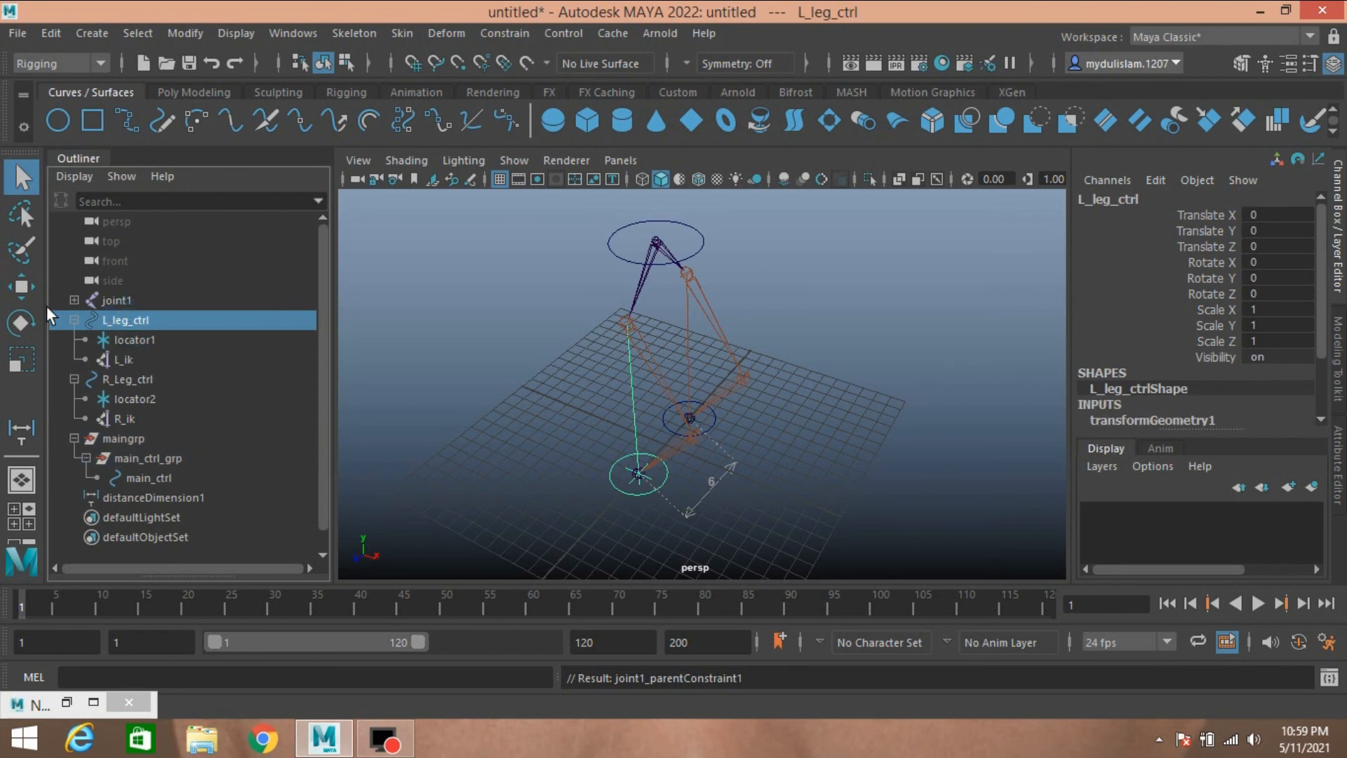
click(21, 286)
drag(719, 515, 925, 518)
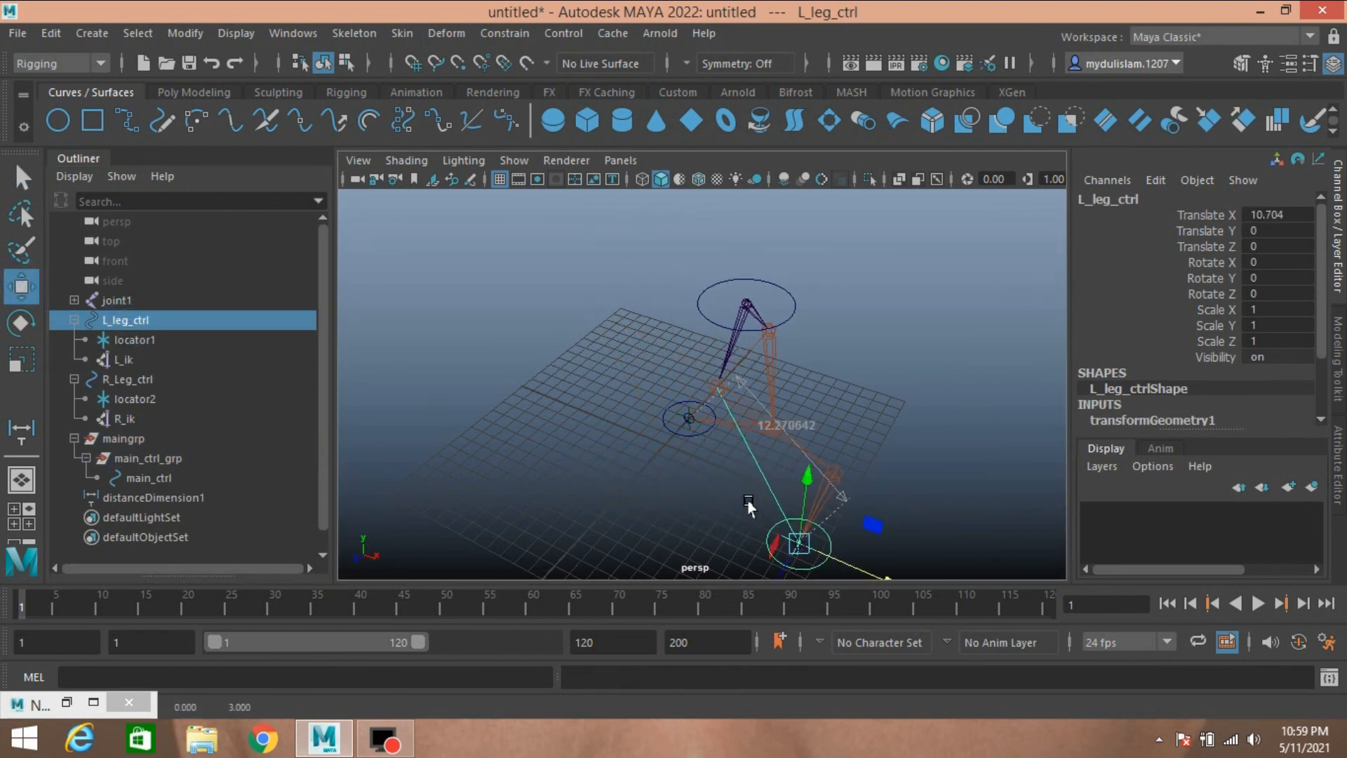
alt+drag(747, 502, 806, 430)
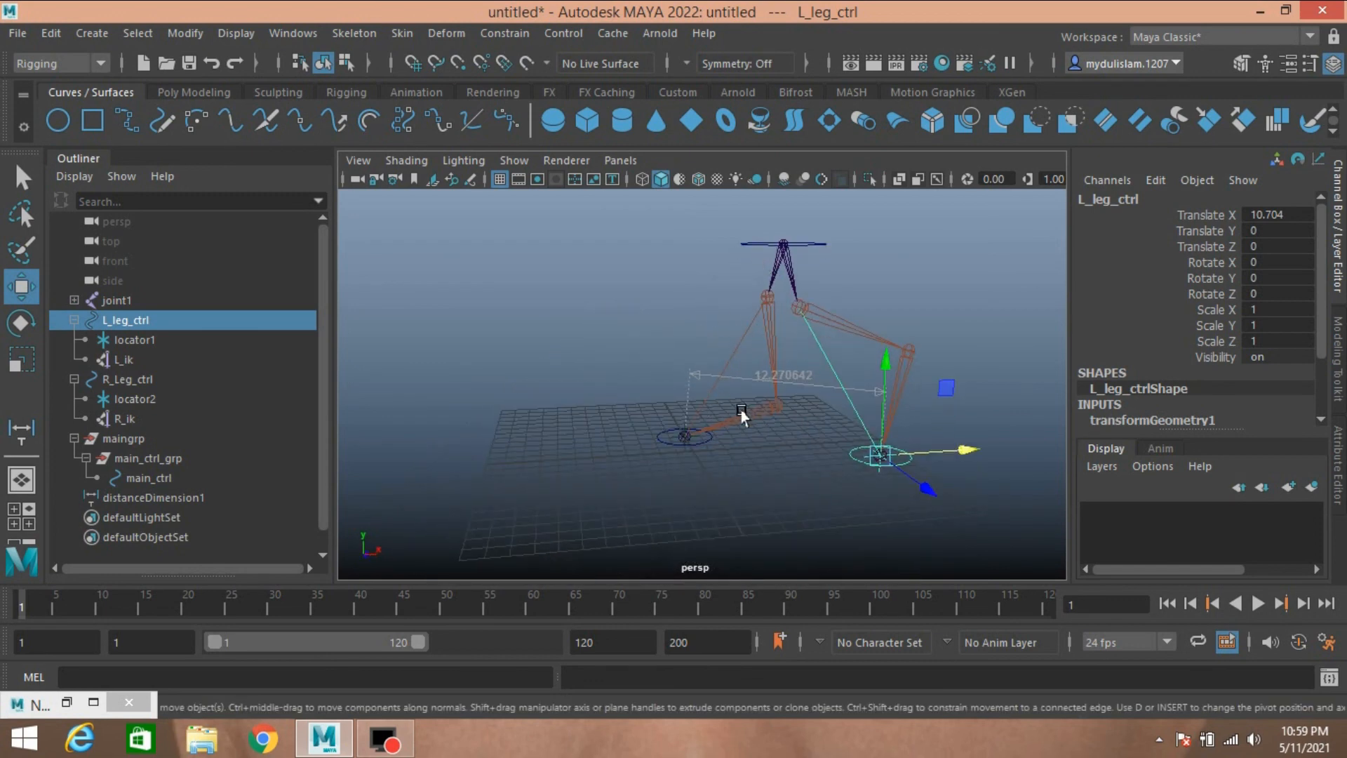
alt+middle_drag(742, 410, 730, 412)
Change the Input 2X multiplier of the multiplyDivide3 node to a stronger negative value
click(73, 702)
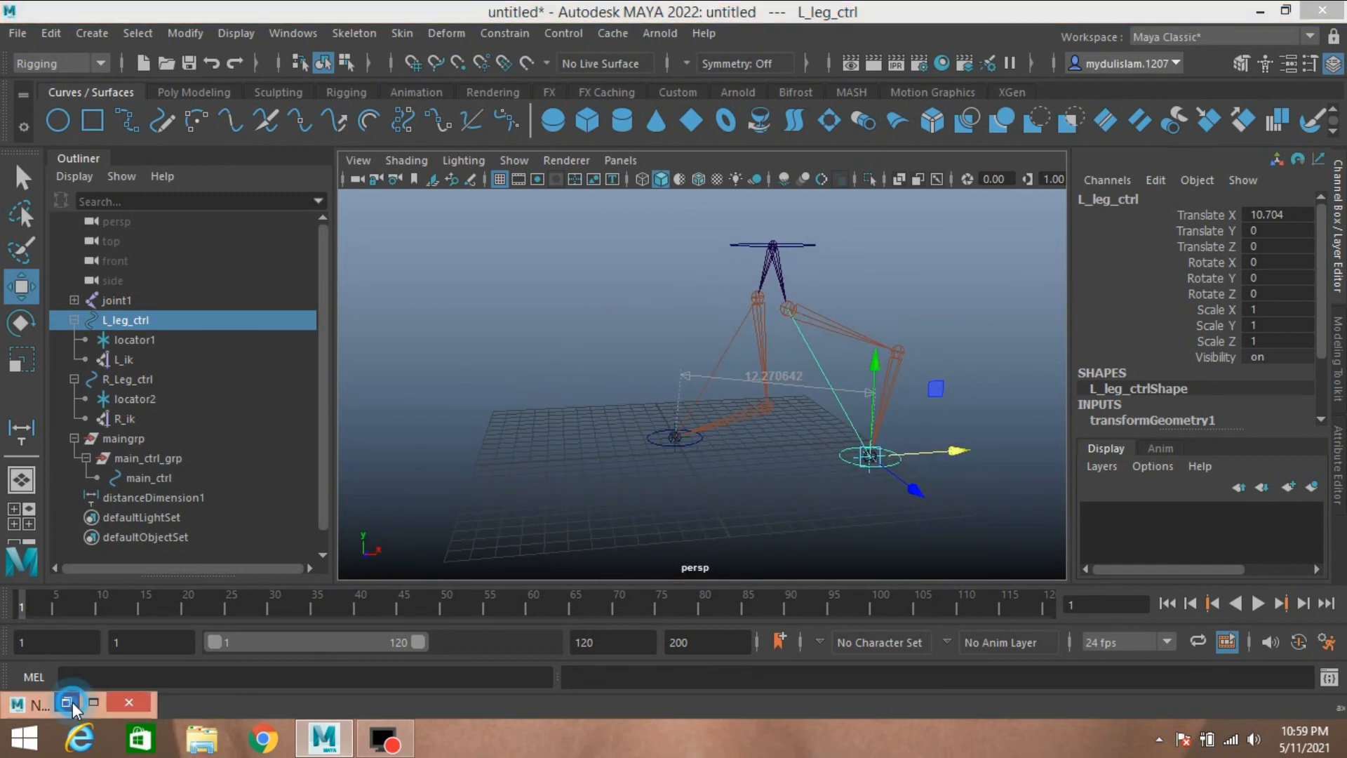
scroll(709, 249, down, 3)
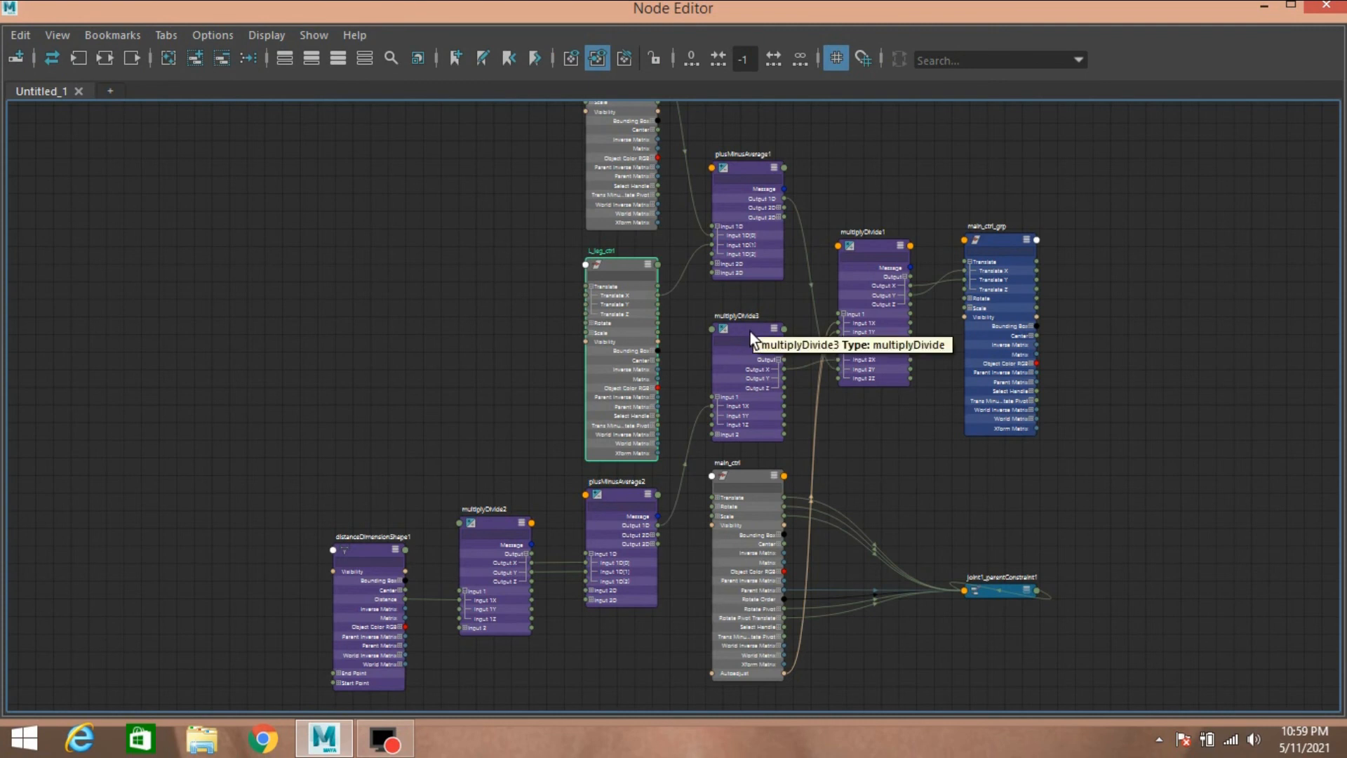
click(748, 328)
click(1264, 5)
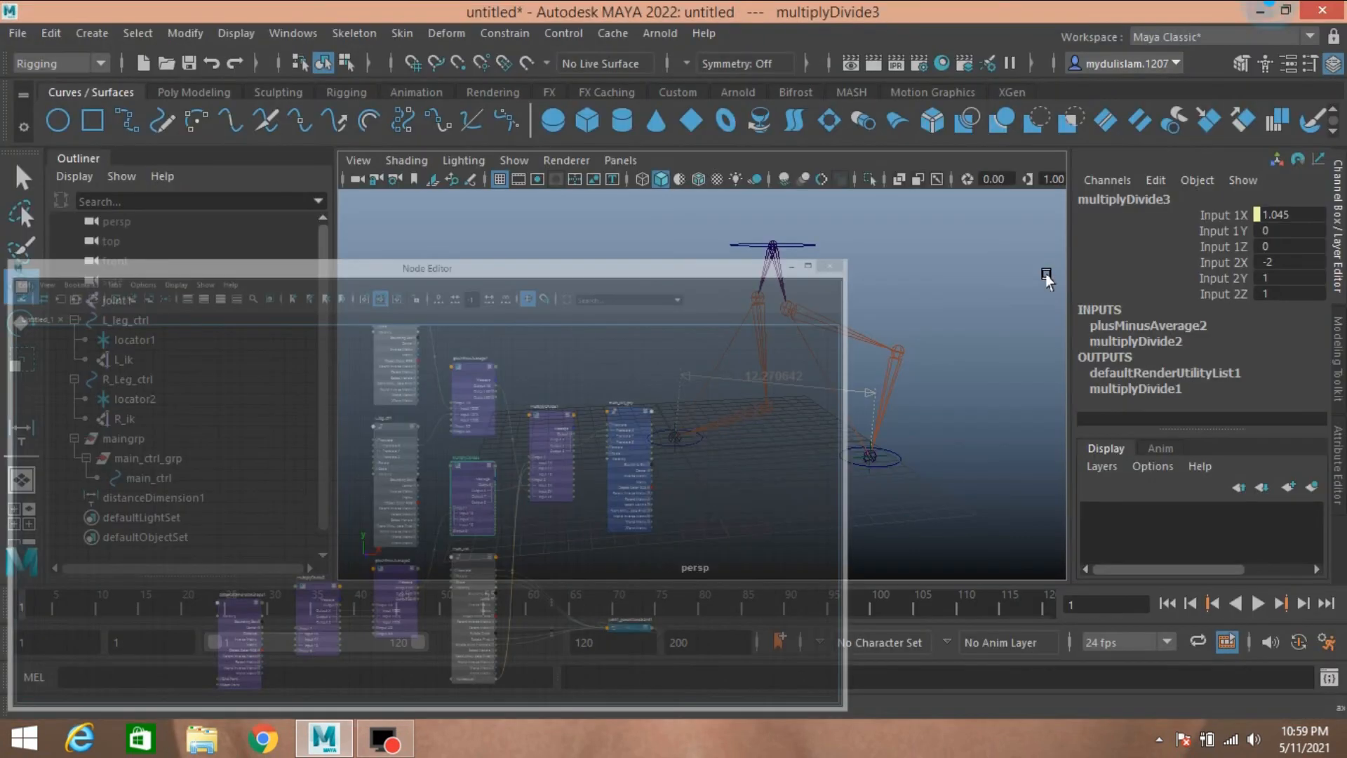
click(1340, 459)
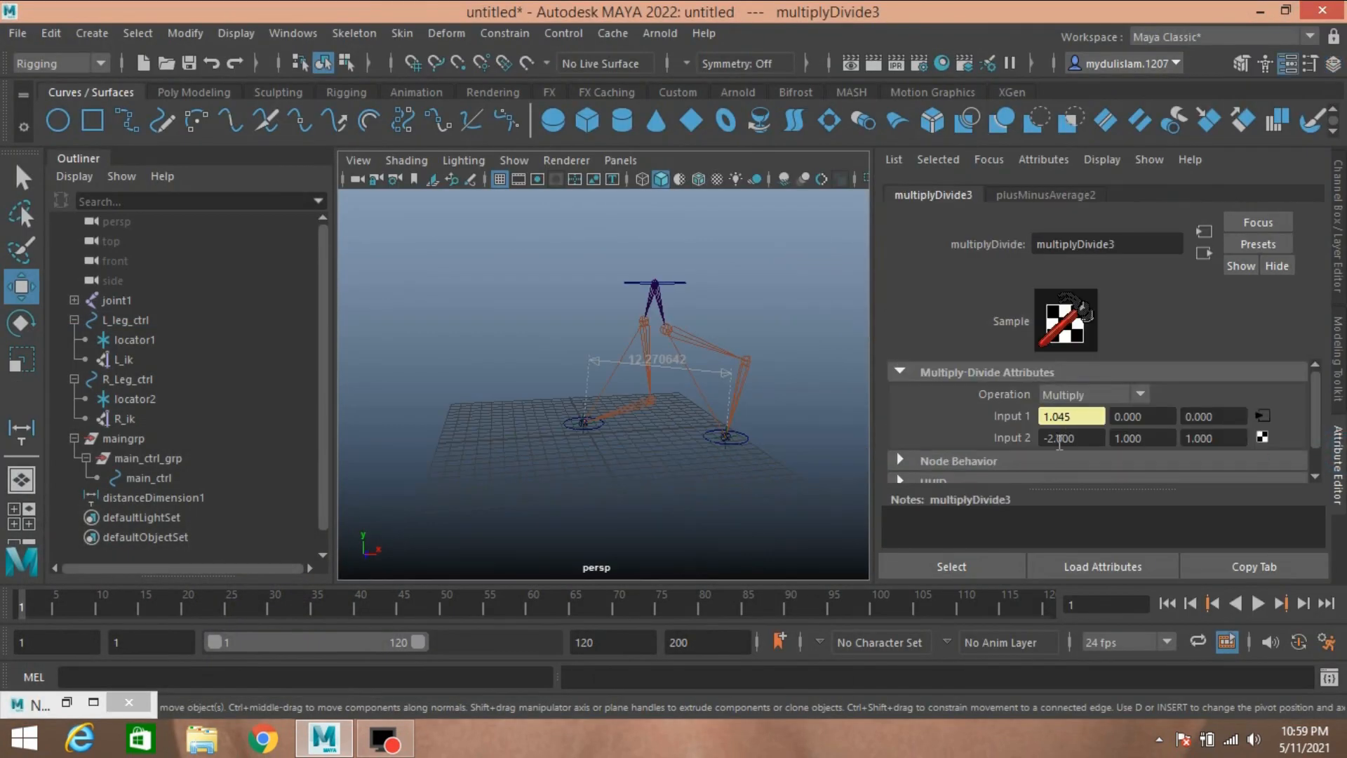
drag(1094, 438, 1036, 431)
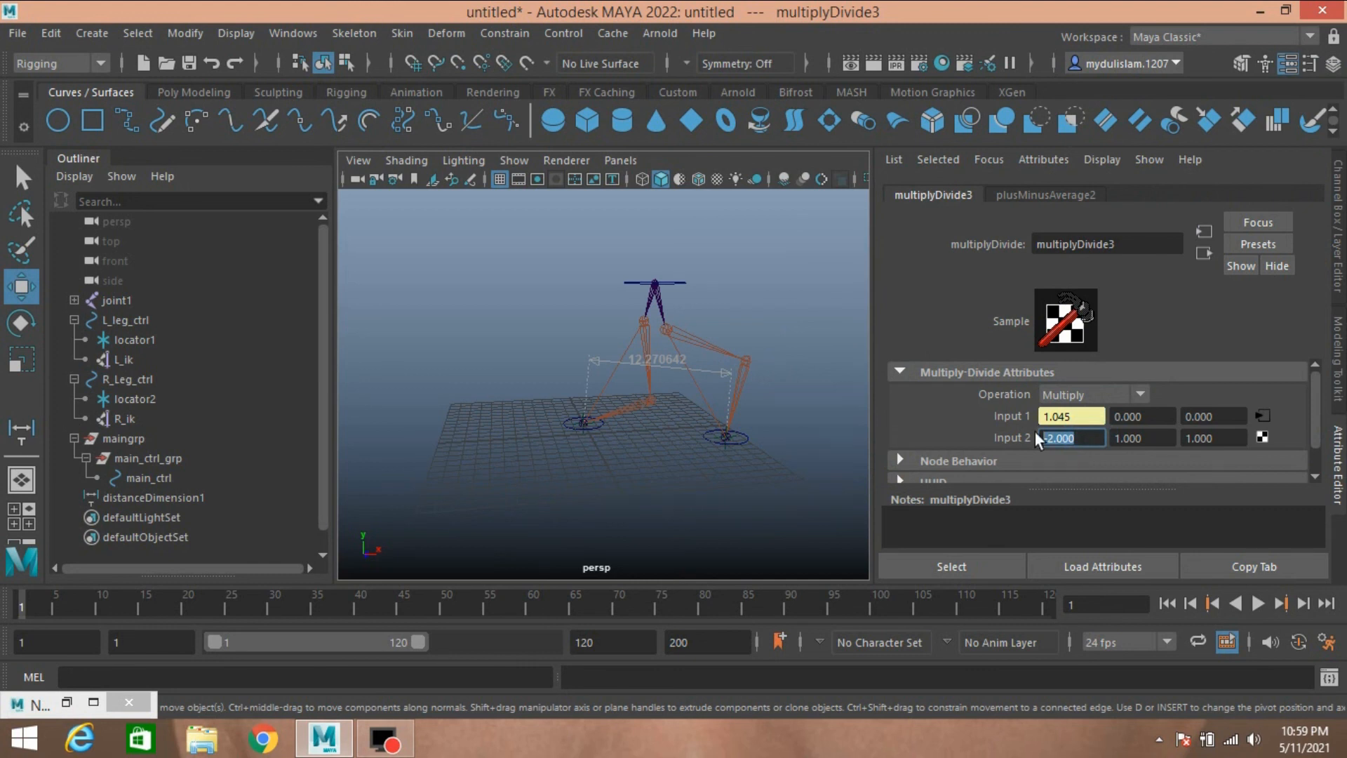
text(-)
key(Return)
Move R_Leg_ctrl backward along X to -1.755 to test how the hips follow, and inspect the pose from above
click(128, 380)
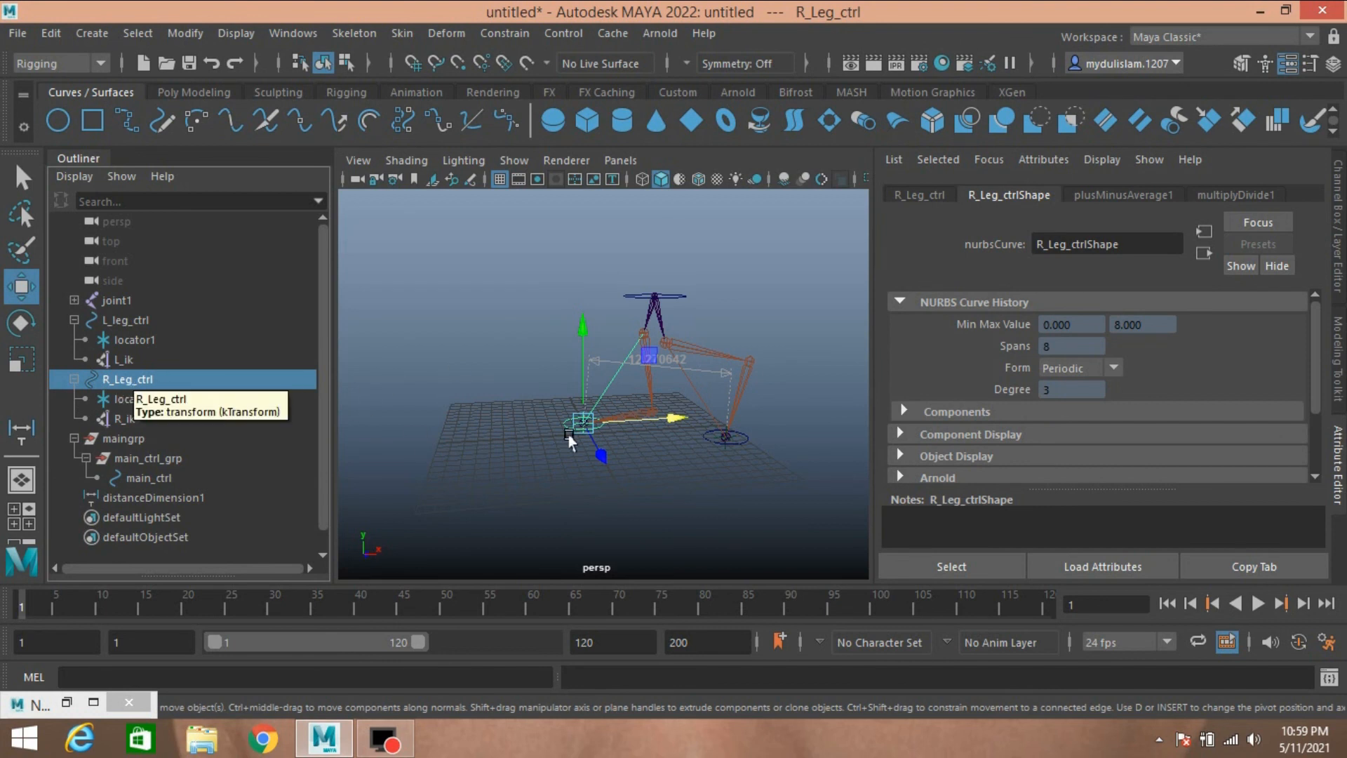
mouse_move(668, 418)
mouse_down()
mouse_move(612, 425)
mouse_move(676, 419)
mouse_up()
click(1341, 184)
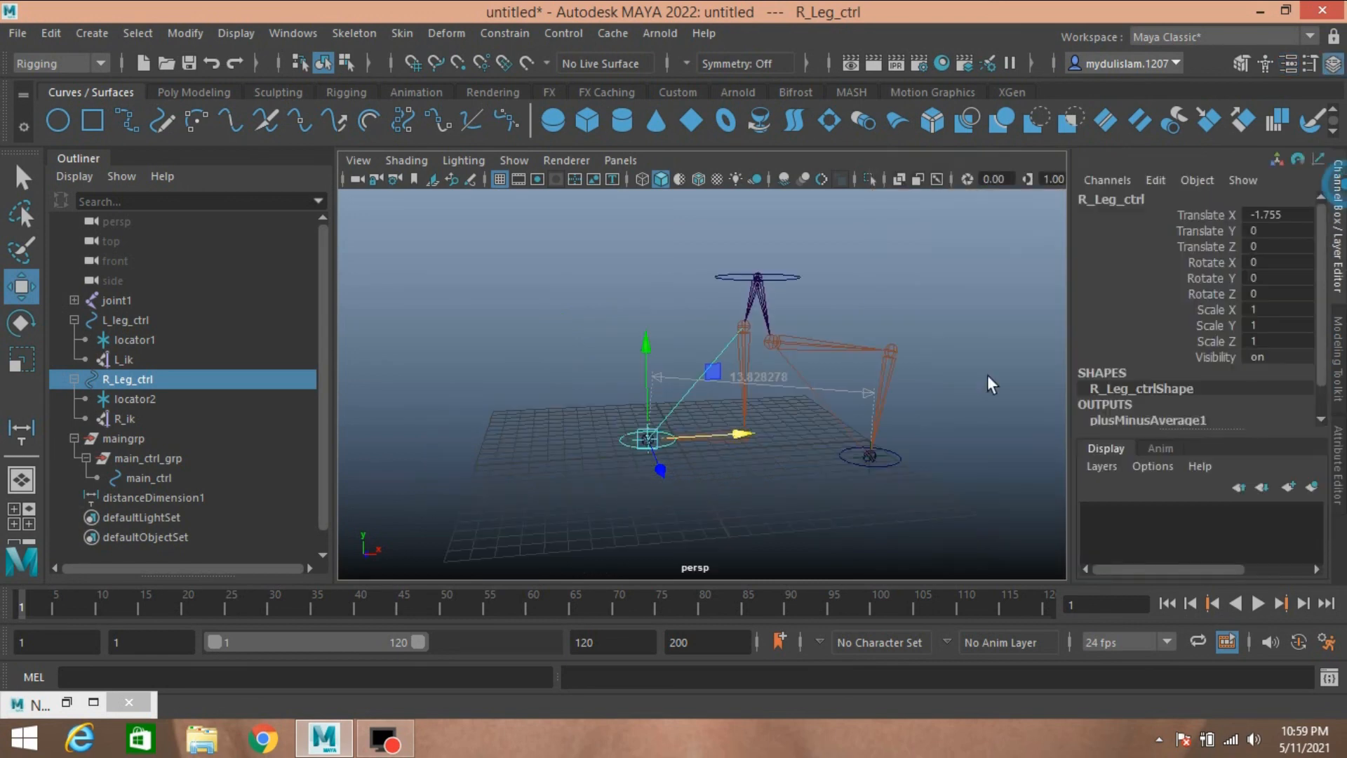
alt+drag(831, 447, 823, 471)
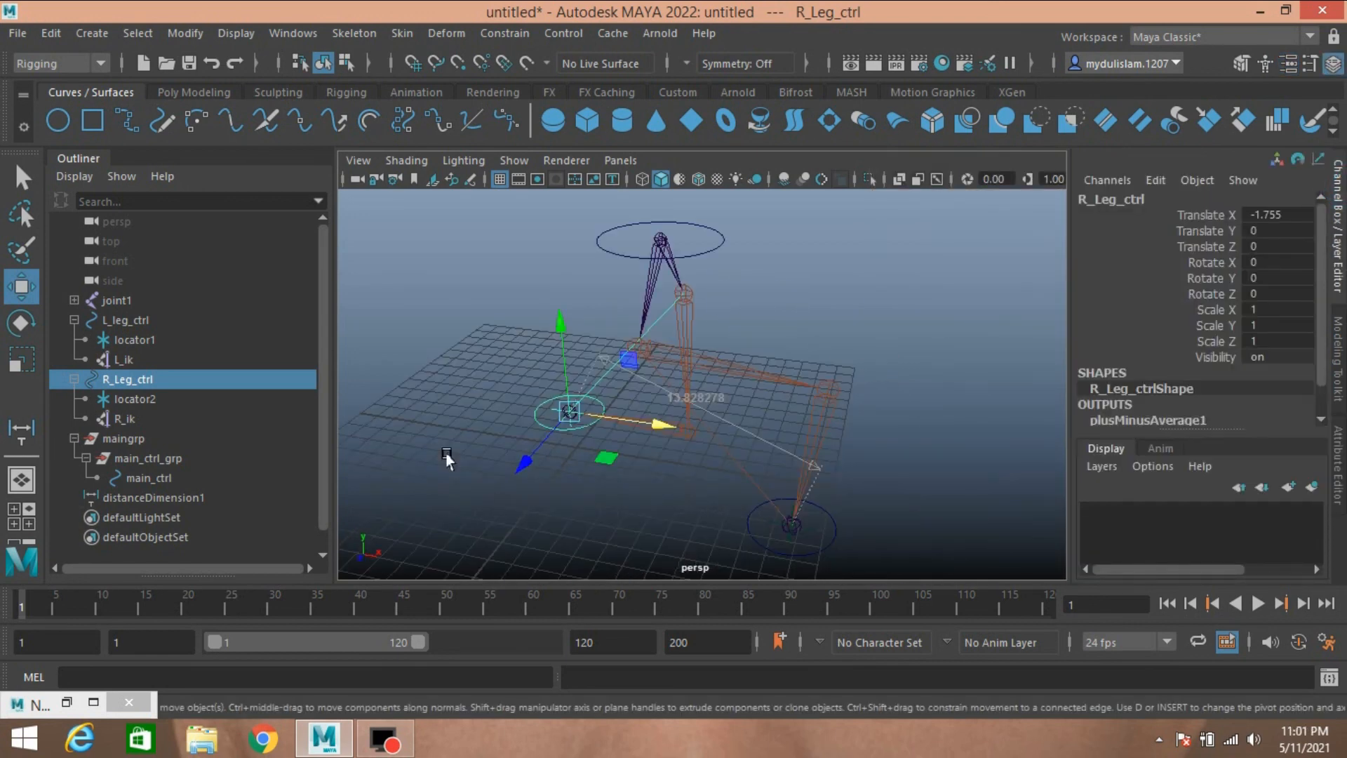